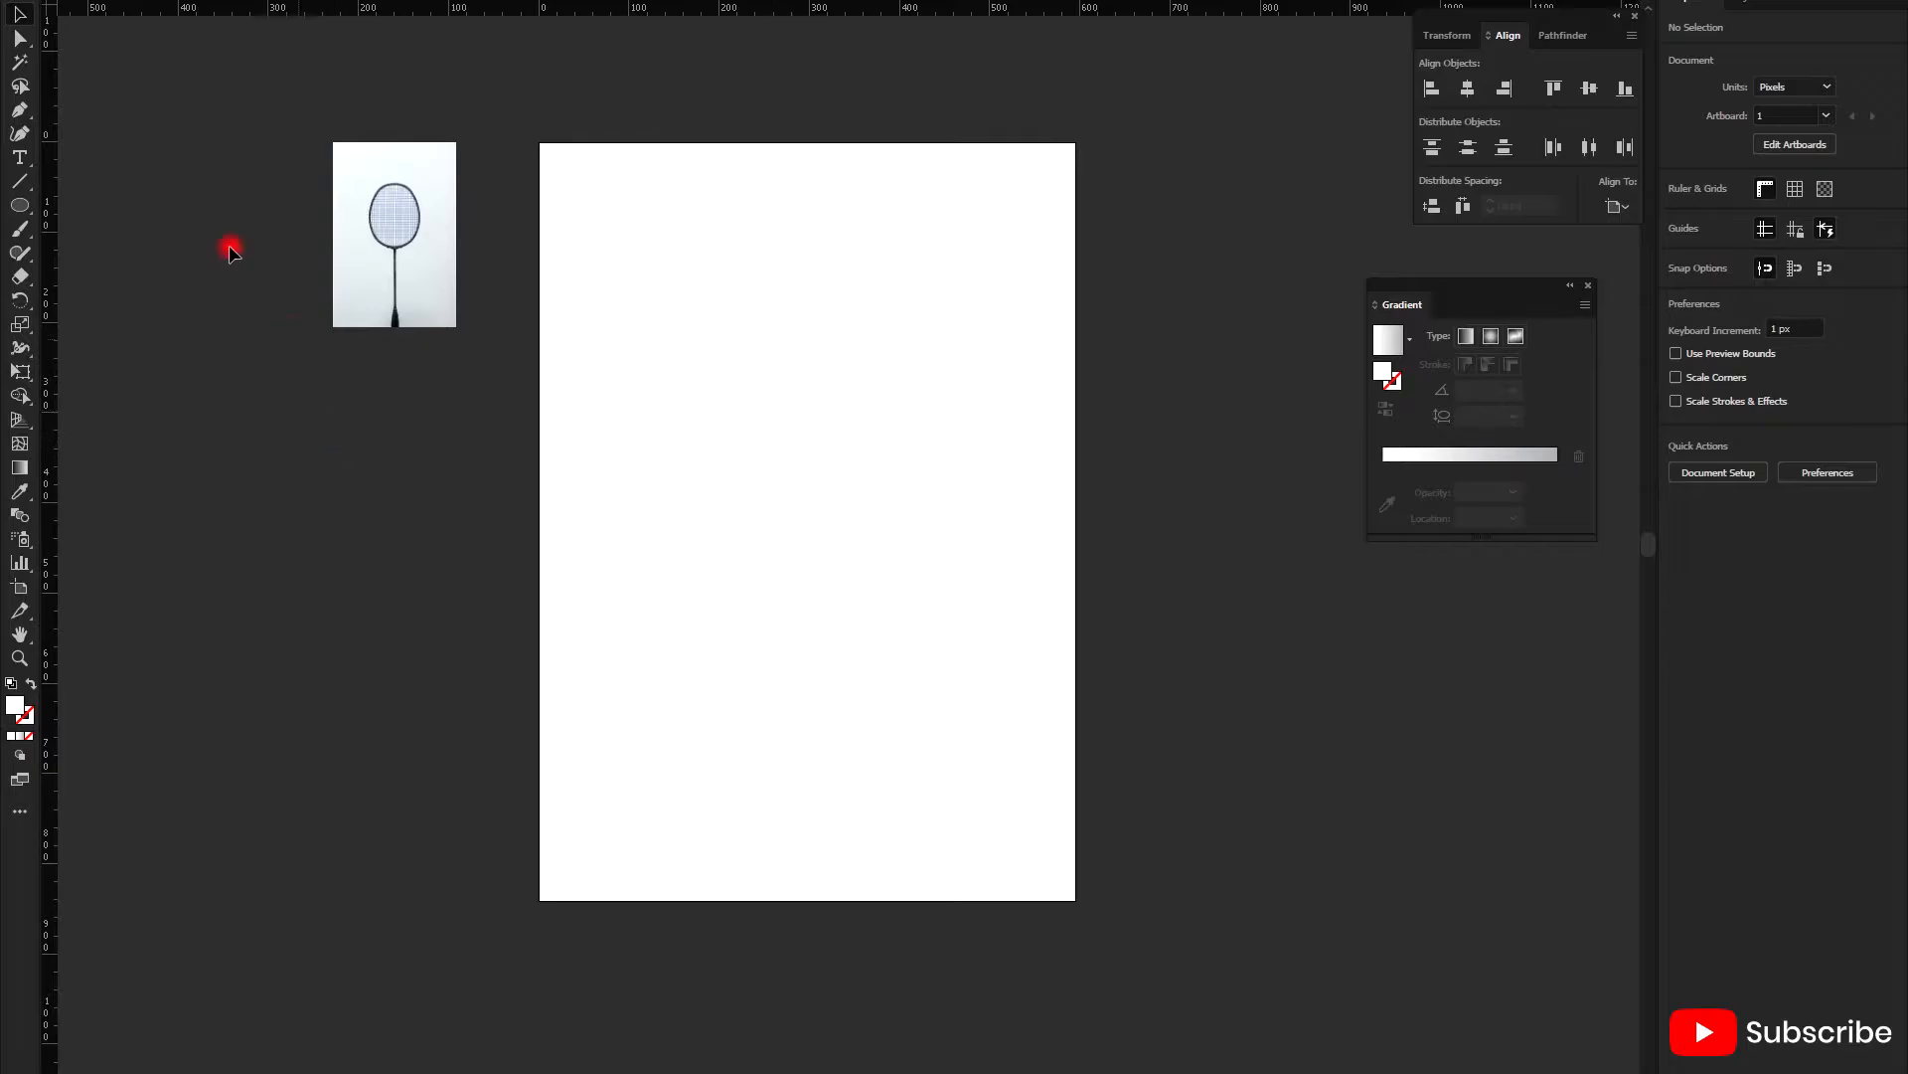
# - Draw a white rectangle covering the whole artboard, about 595 × 842 px
pyautogui.moveTo(20, 205); pyautogui.dragTo(62, 200)
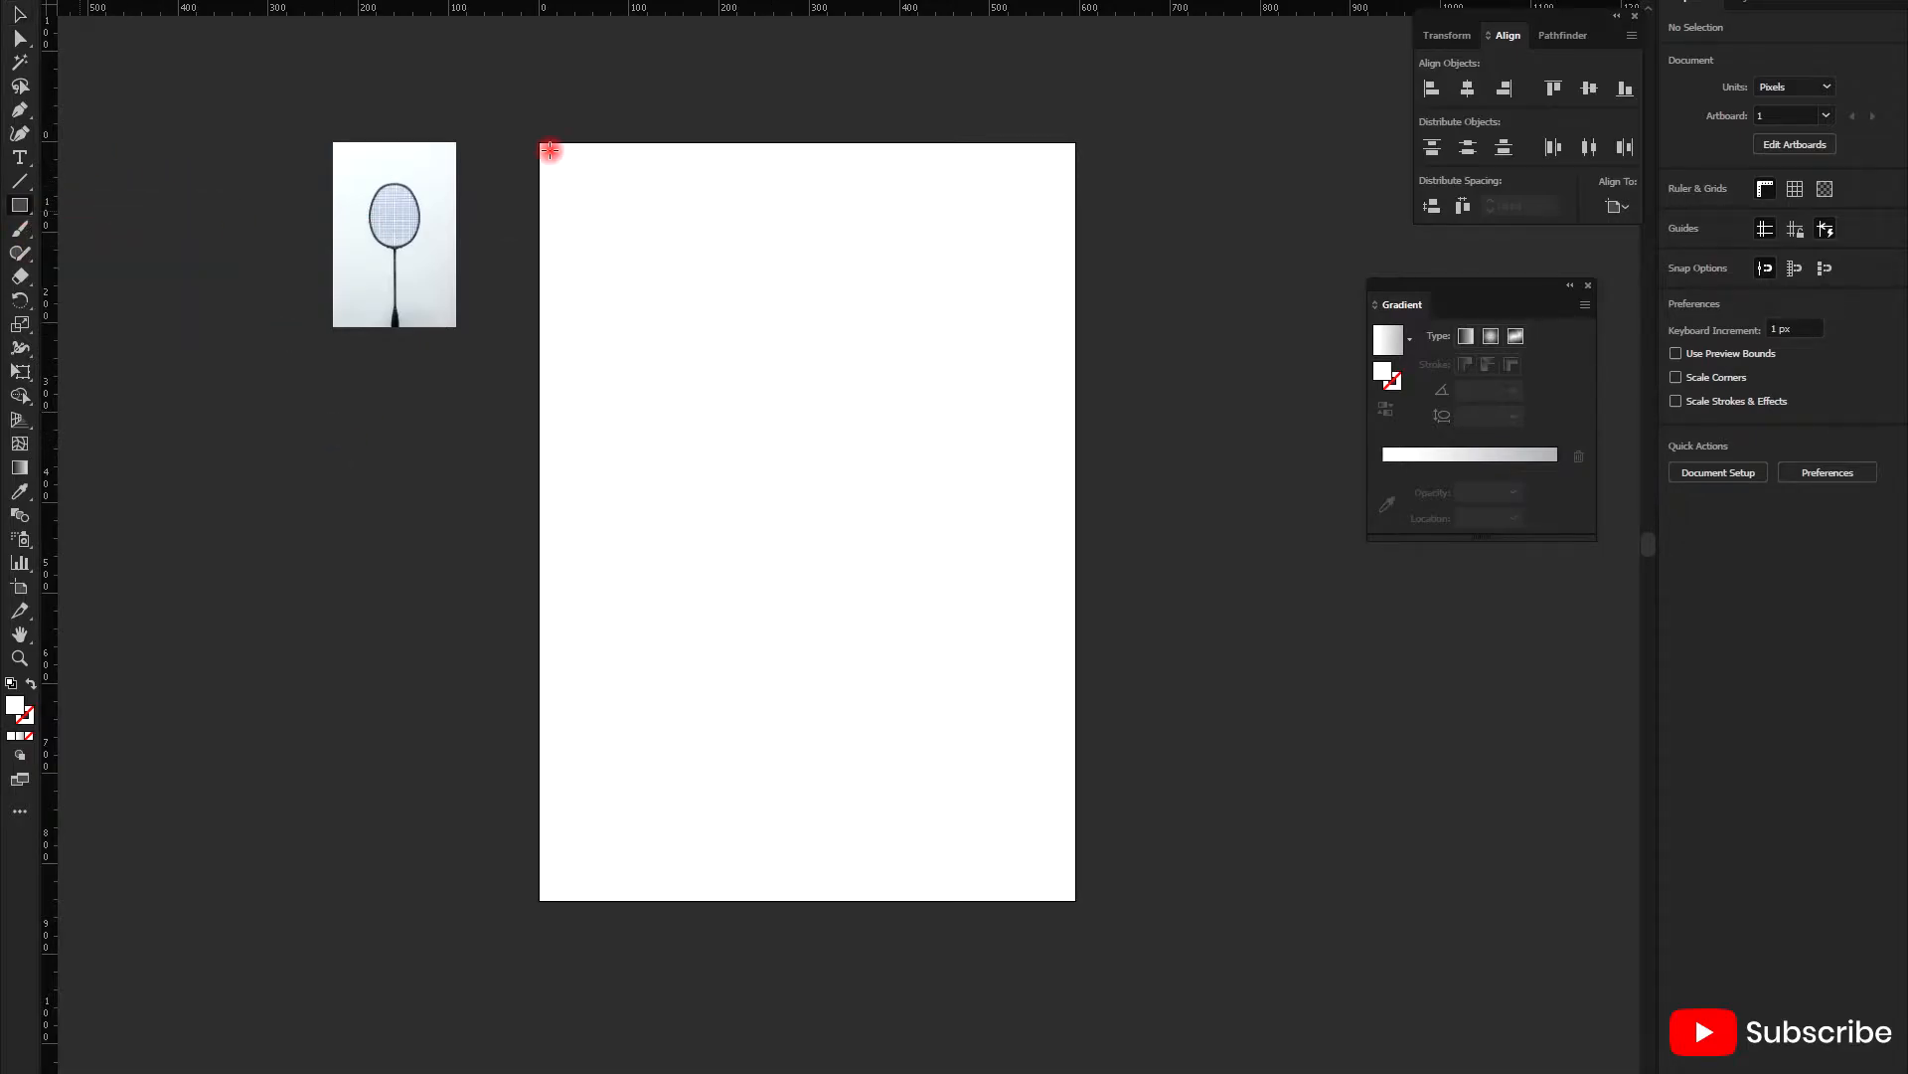
pyautogui.moveTo(538, 142); pyautogui.dragTo(1076, 900)
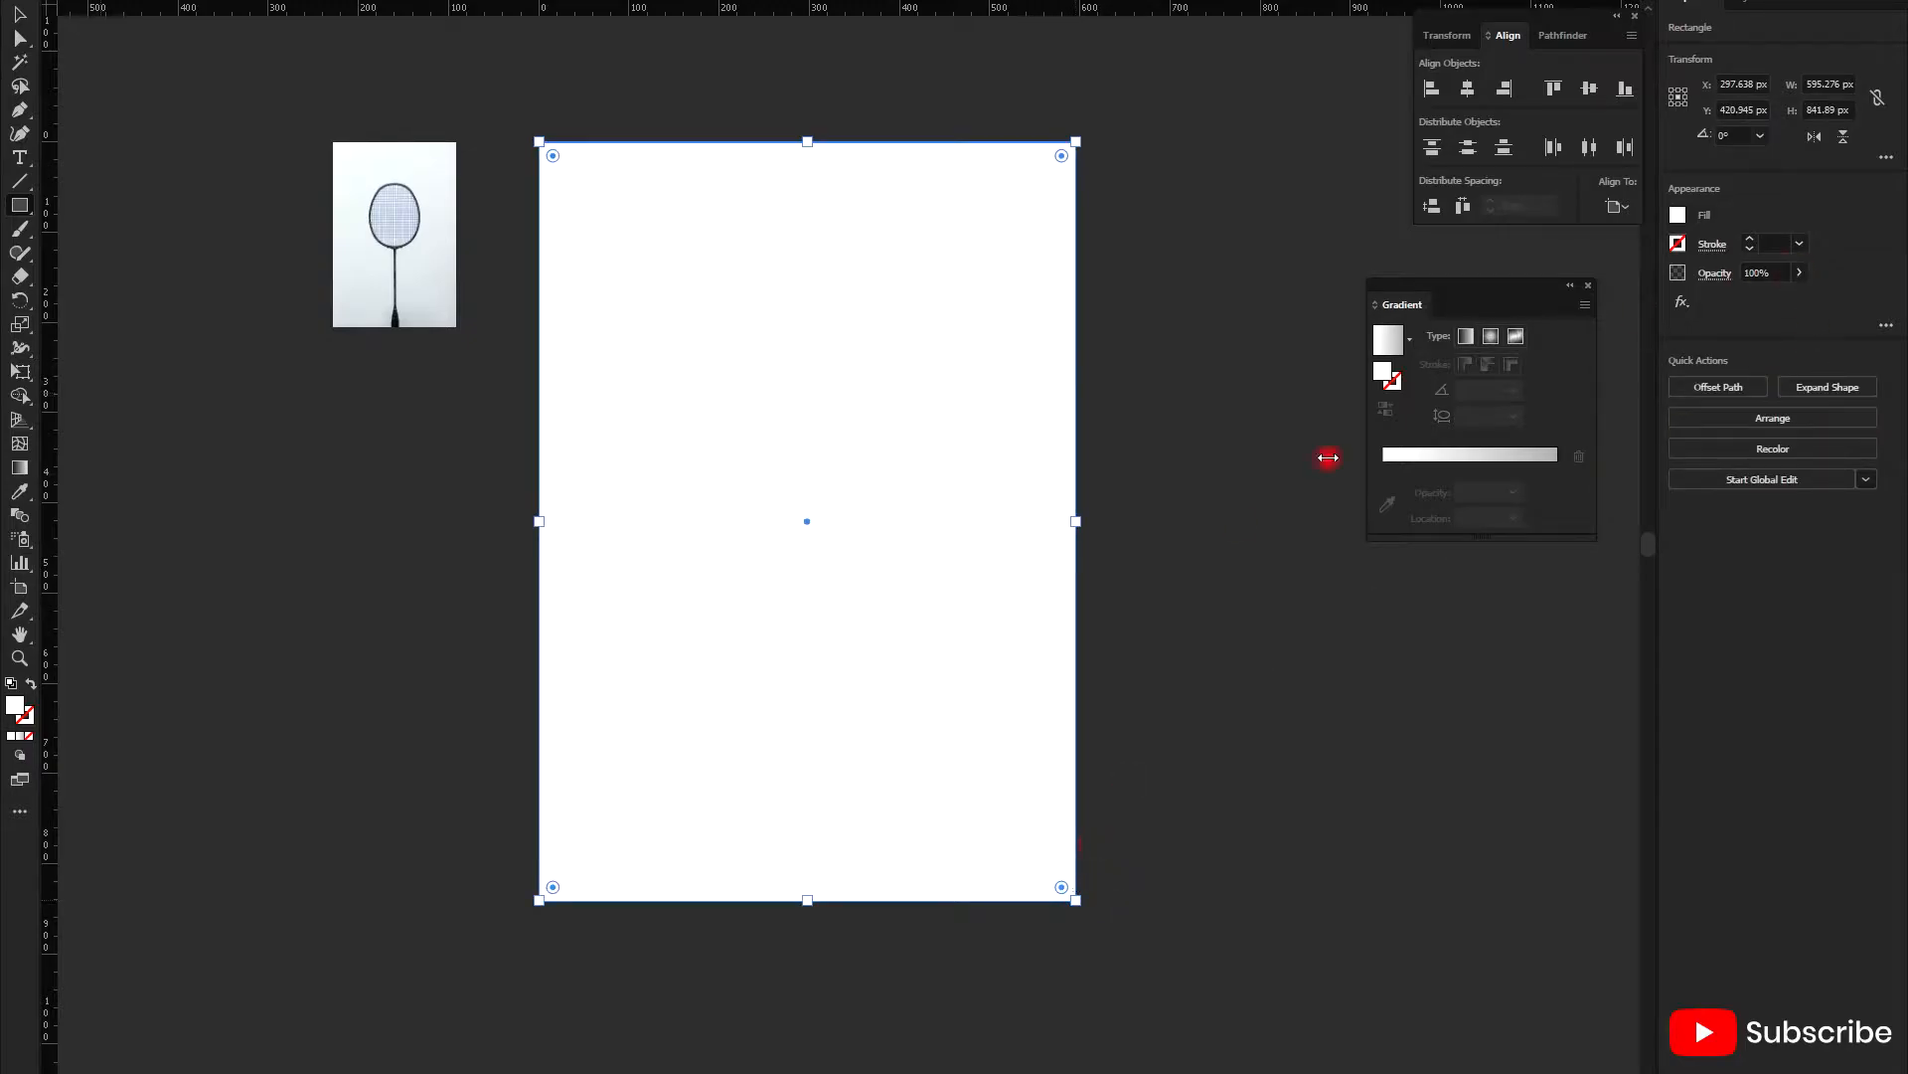
pyautogui.click(234, 170)
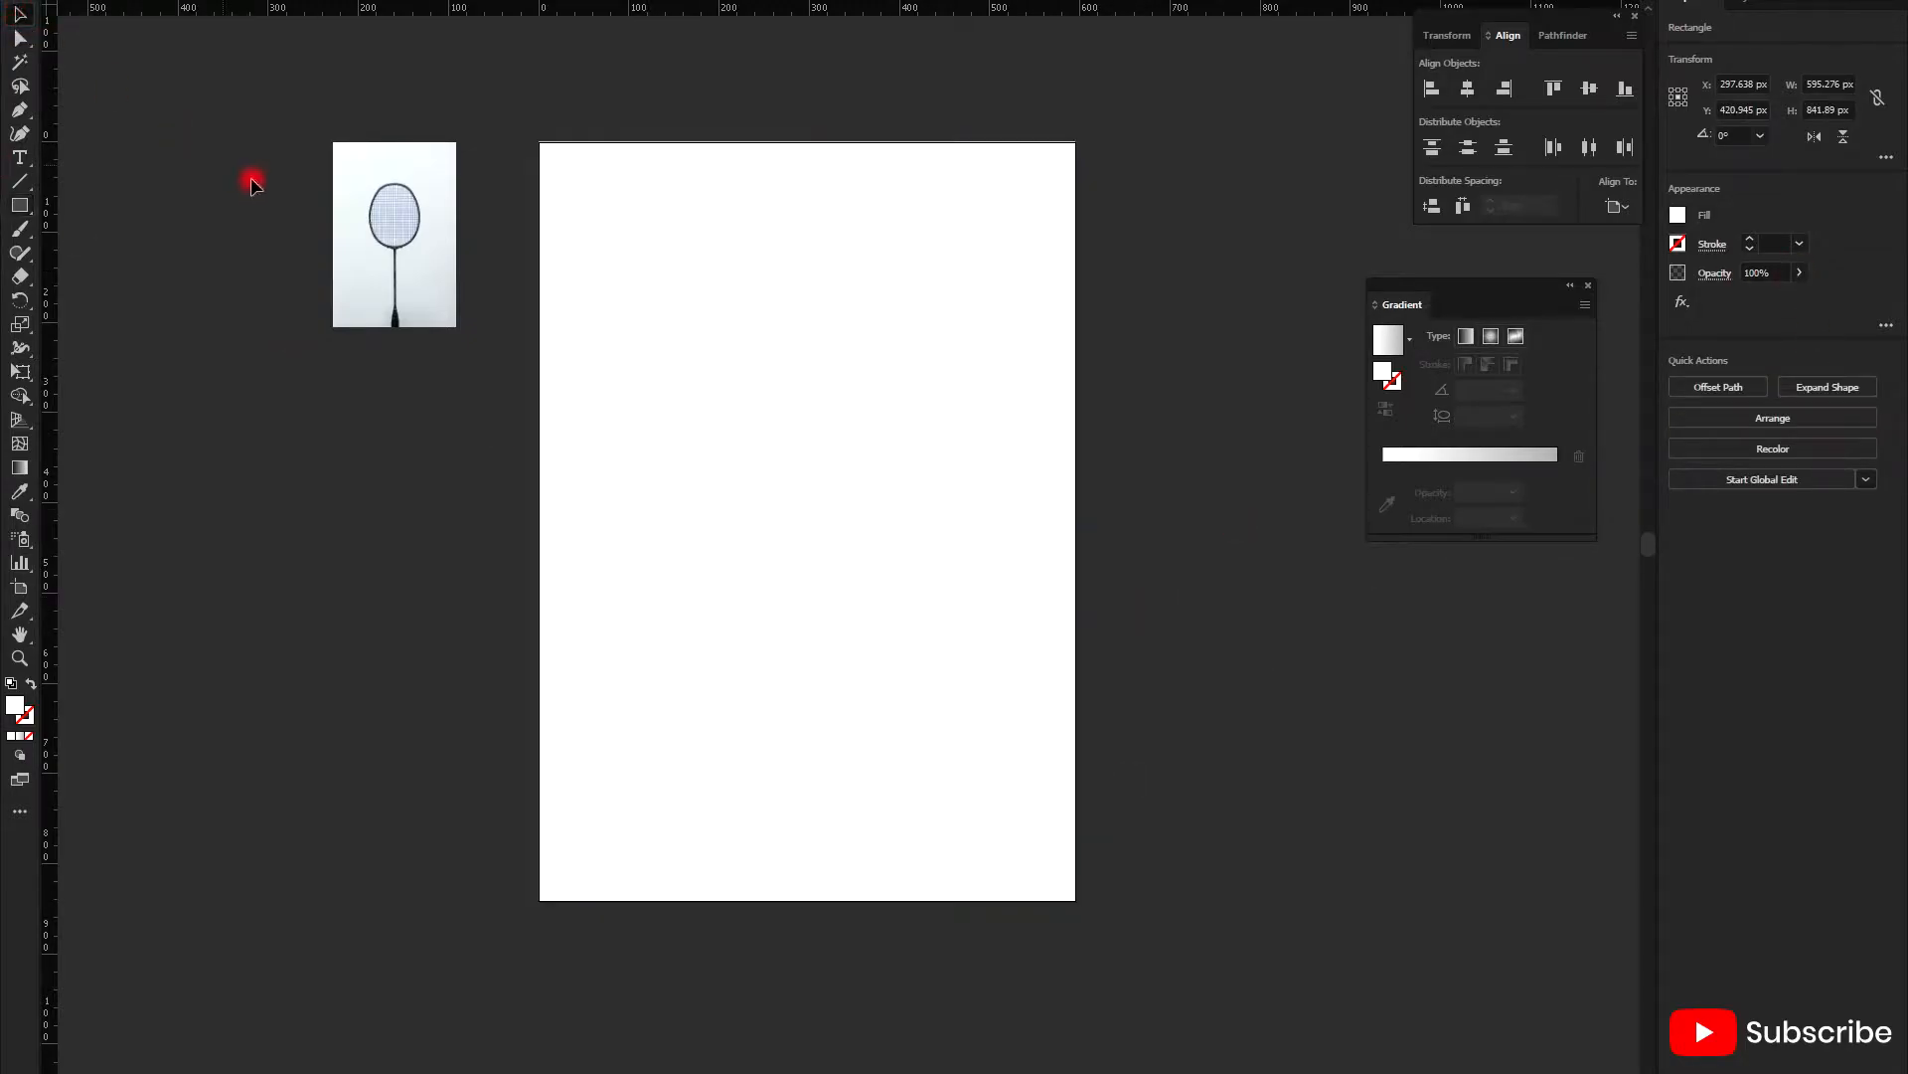
pyautogui.moveTo(378, 219); pyautogui.dragTo(567, 243)
pyautogui.click(588, 255)
pyautogui.rightClick(587, 254)
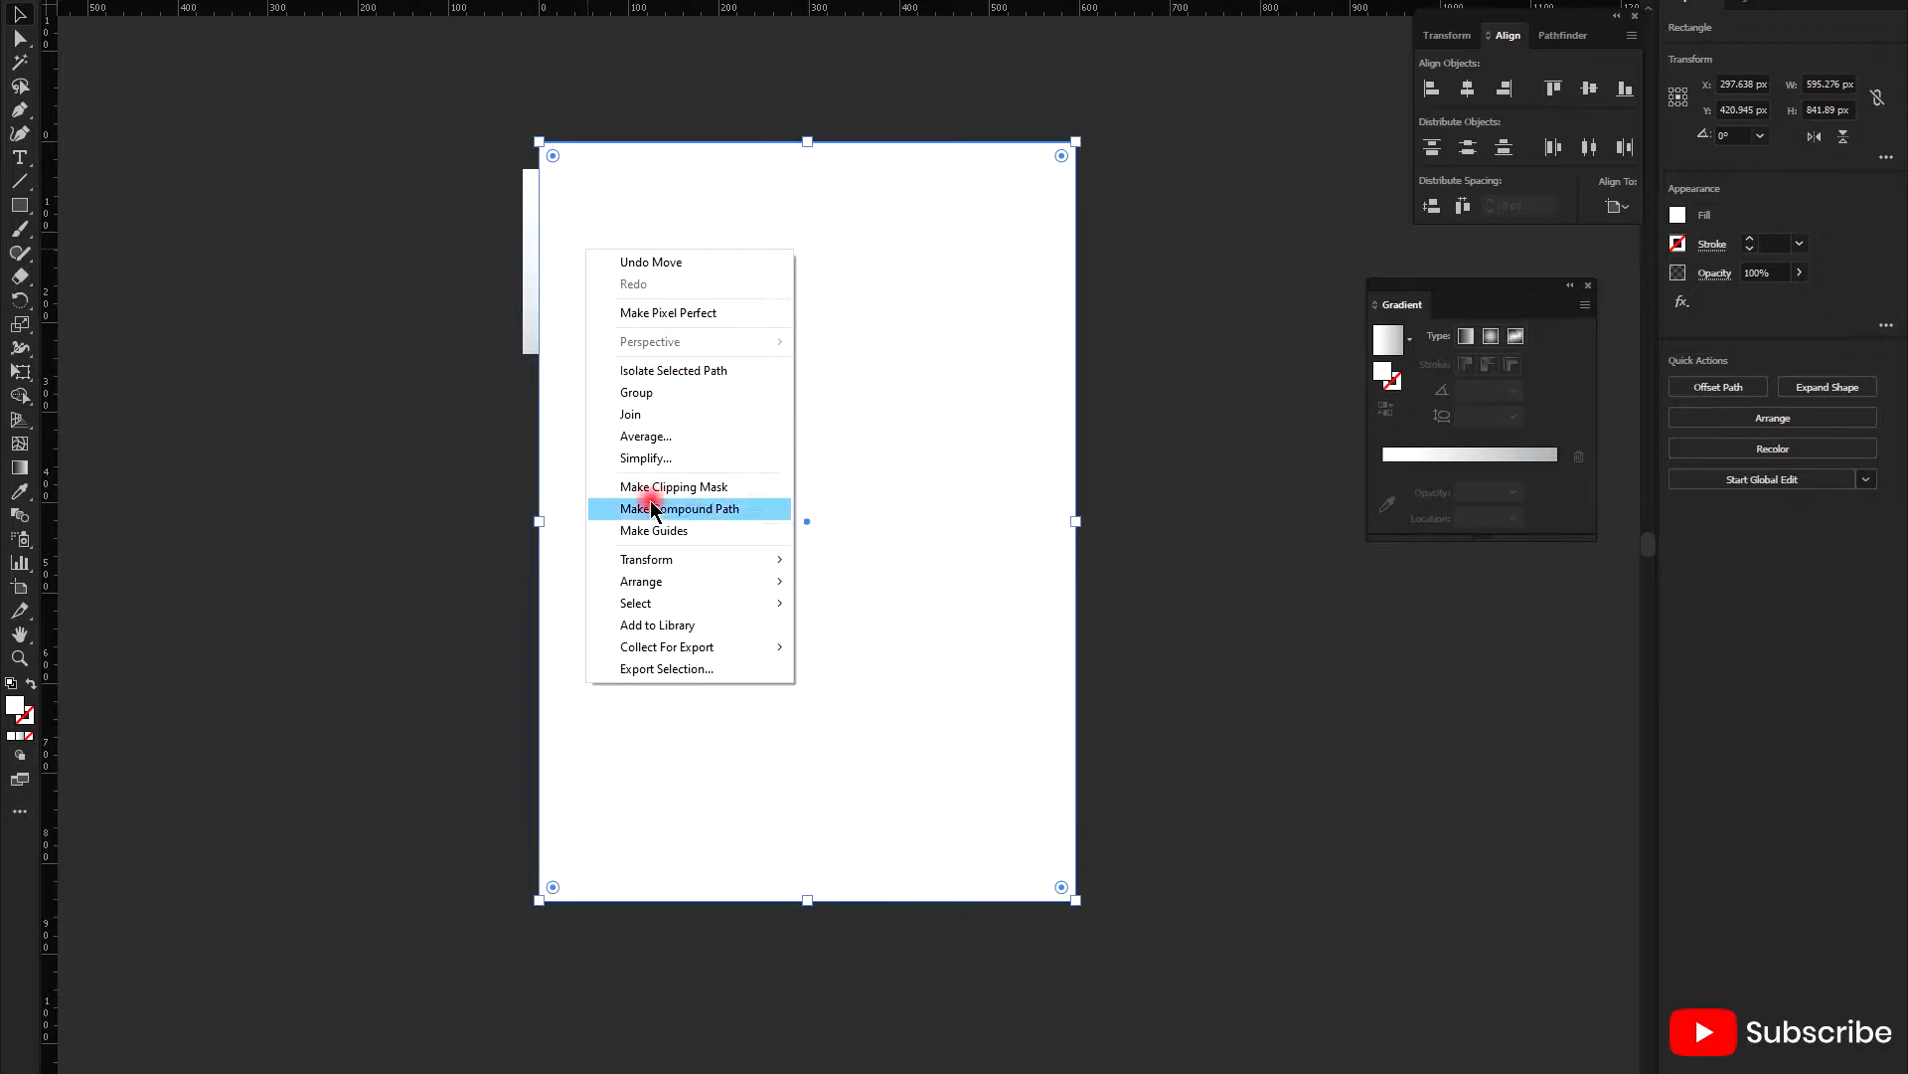
pyautogui.click(450, 214)
pyautogui.hotkey('ctrl', 'z')
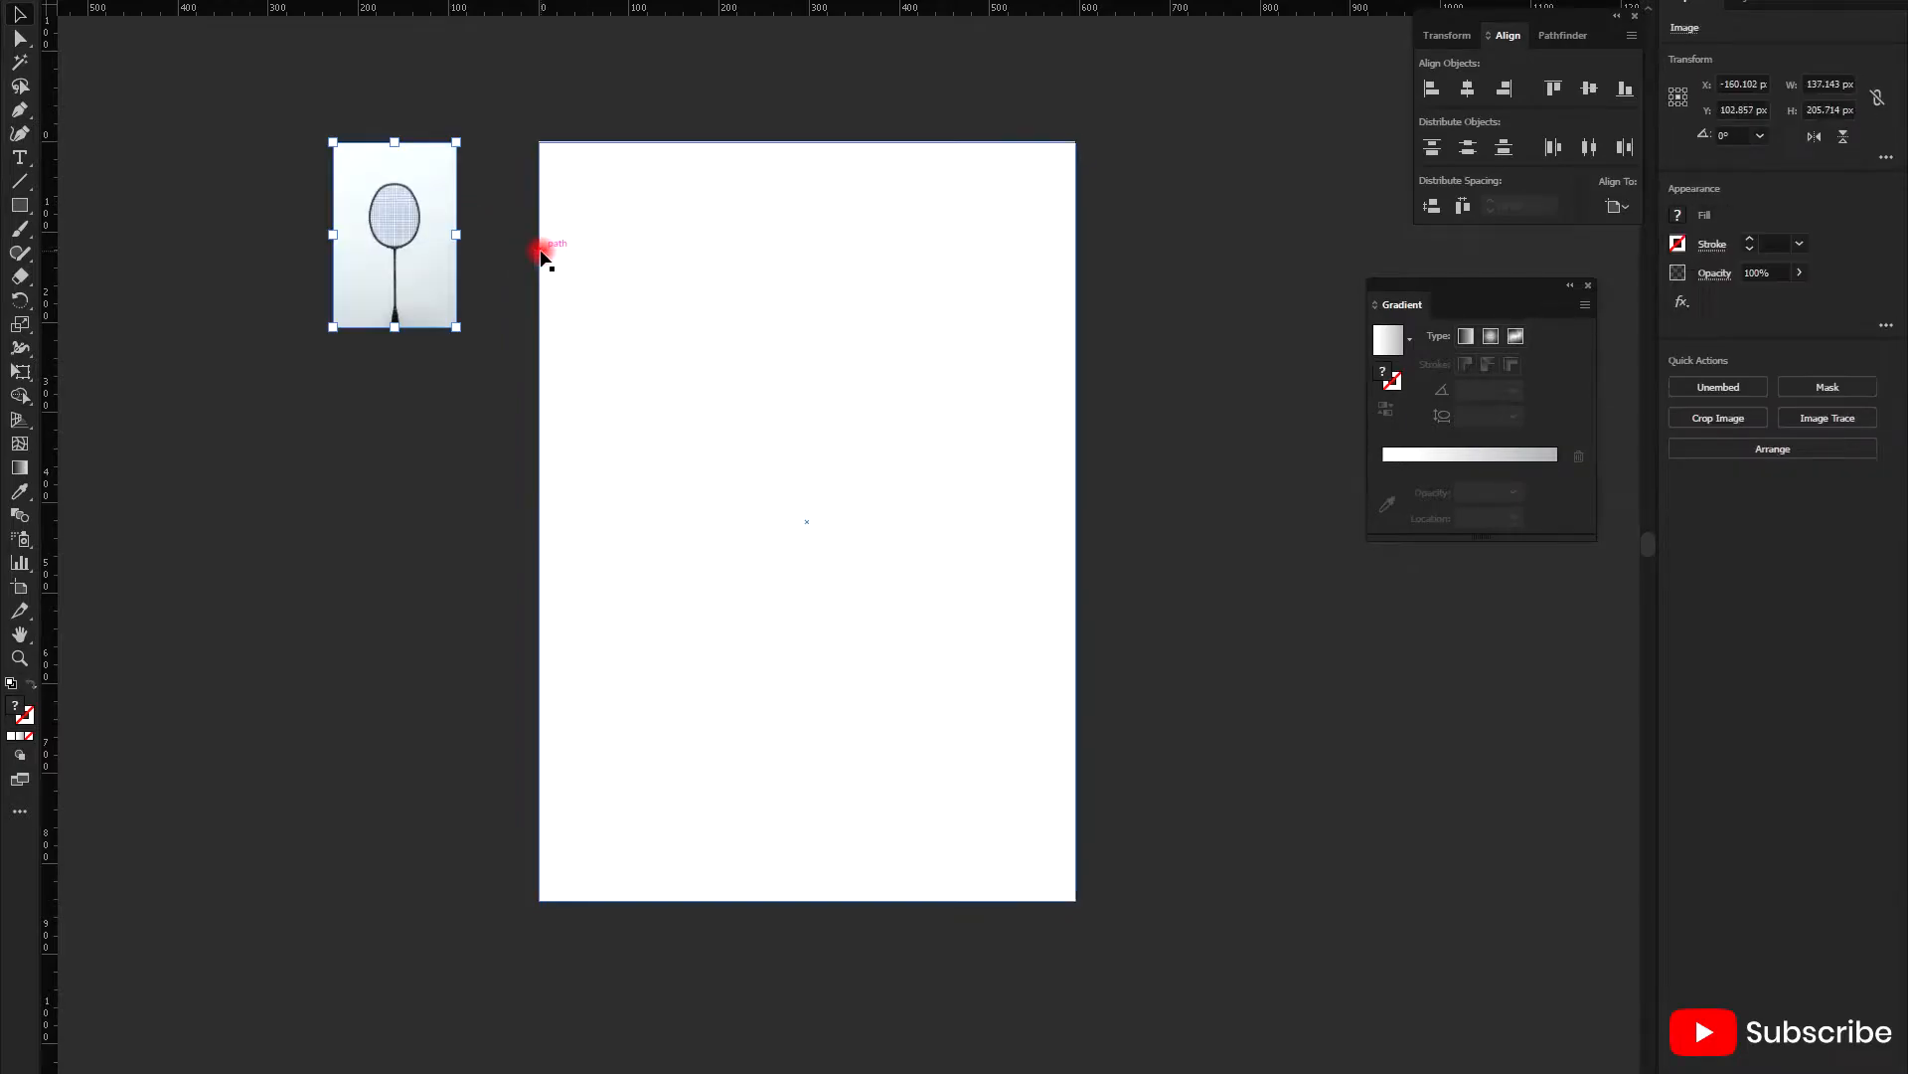
# - Move the racket photo onto the artboard, enlarge it to about 593 × 890 px, and nudge it upward
pyautogui.rightClick(425, 234)
pyautogui.click(421, 234)
pyautogui.moveTo(422, 234); pyautogui.dragTo(630, 236)
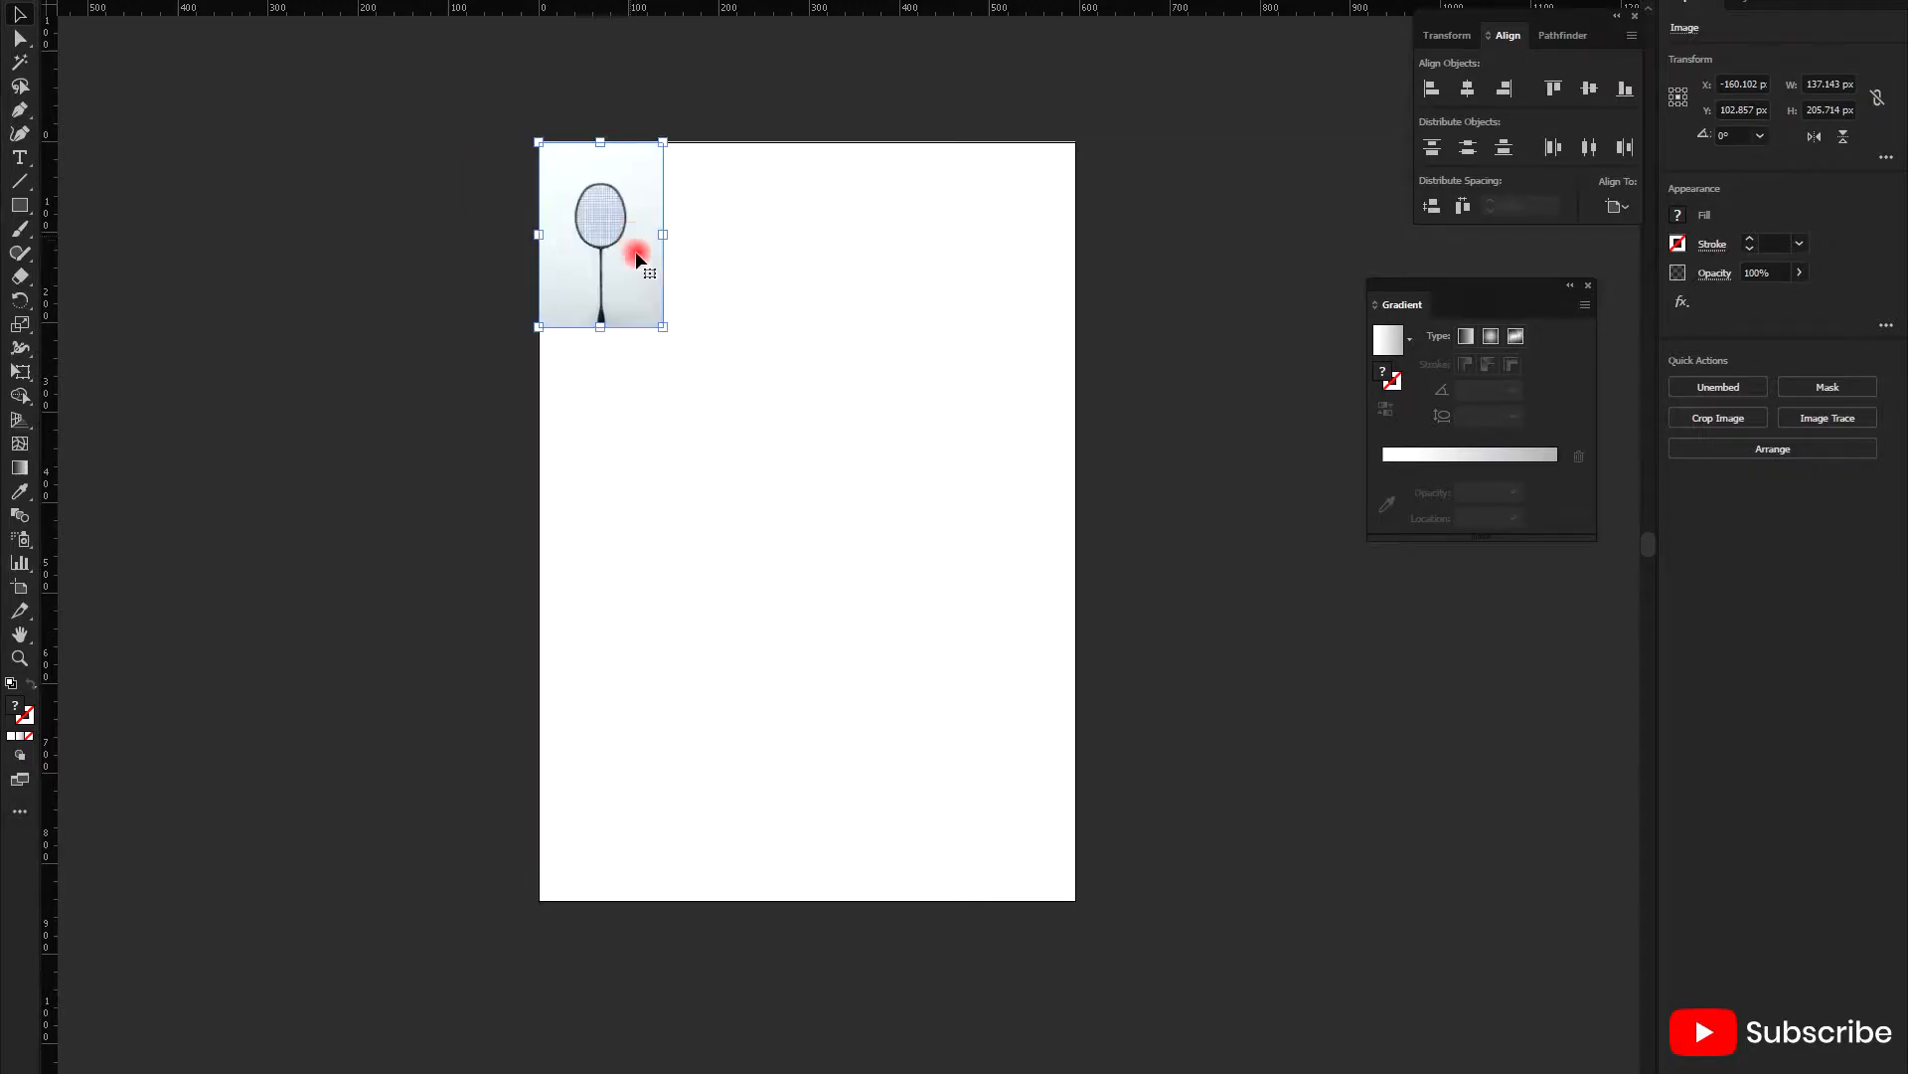
pyautogui.moveTo(666, 324); pyautogui.dragTo(1258, 945)
pyautogui.hotkey('shift', 'Up')
pyautogui.hotkey('shift', 'Up')
pyautogui.hotkey('shift', 'Up')
pyautogui.hotkey('shift', 'Up')
pyautogui.hotkey('shift', 'Up')
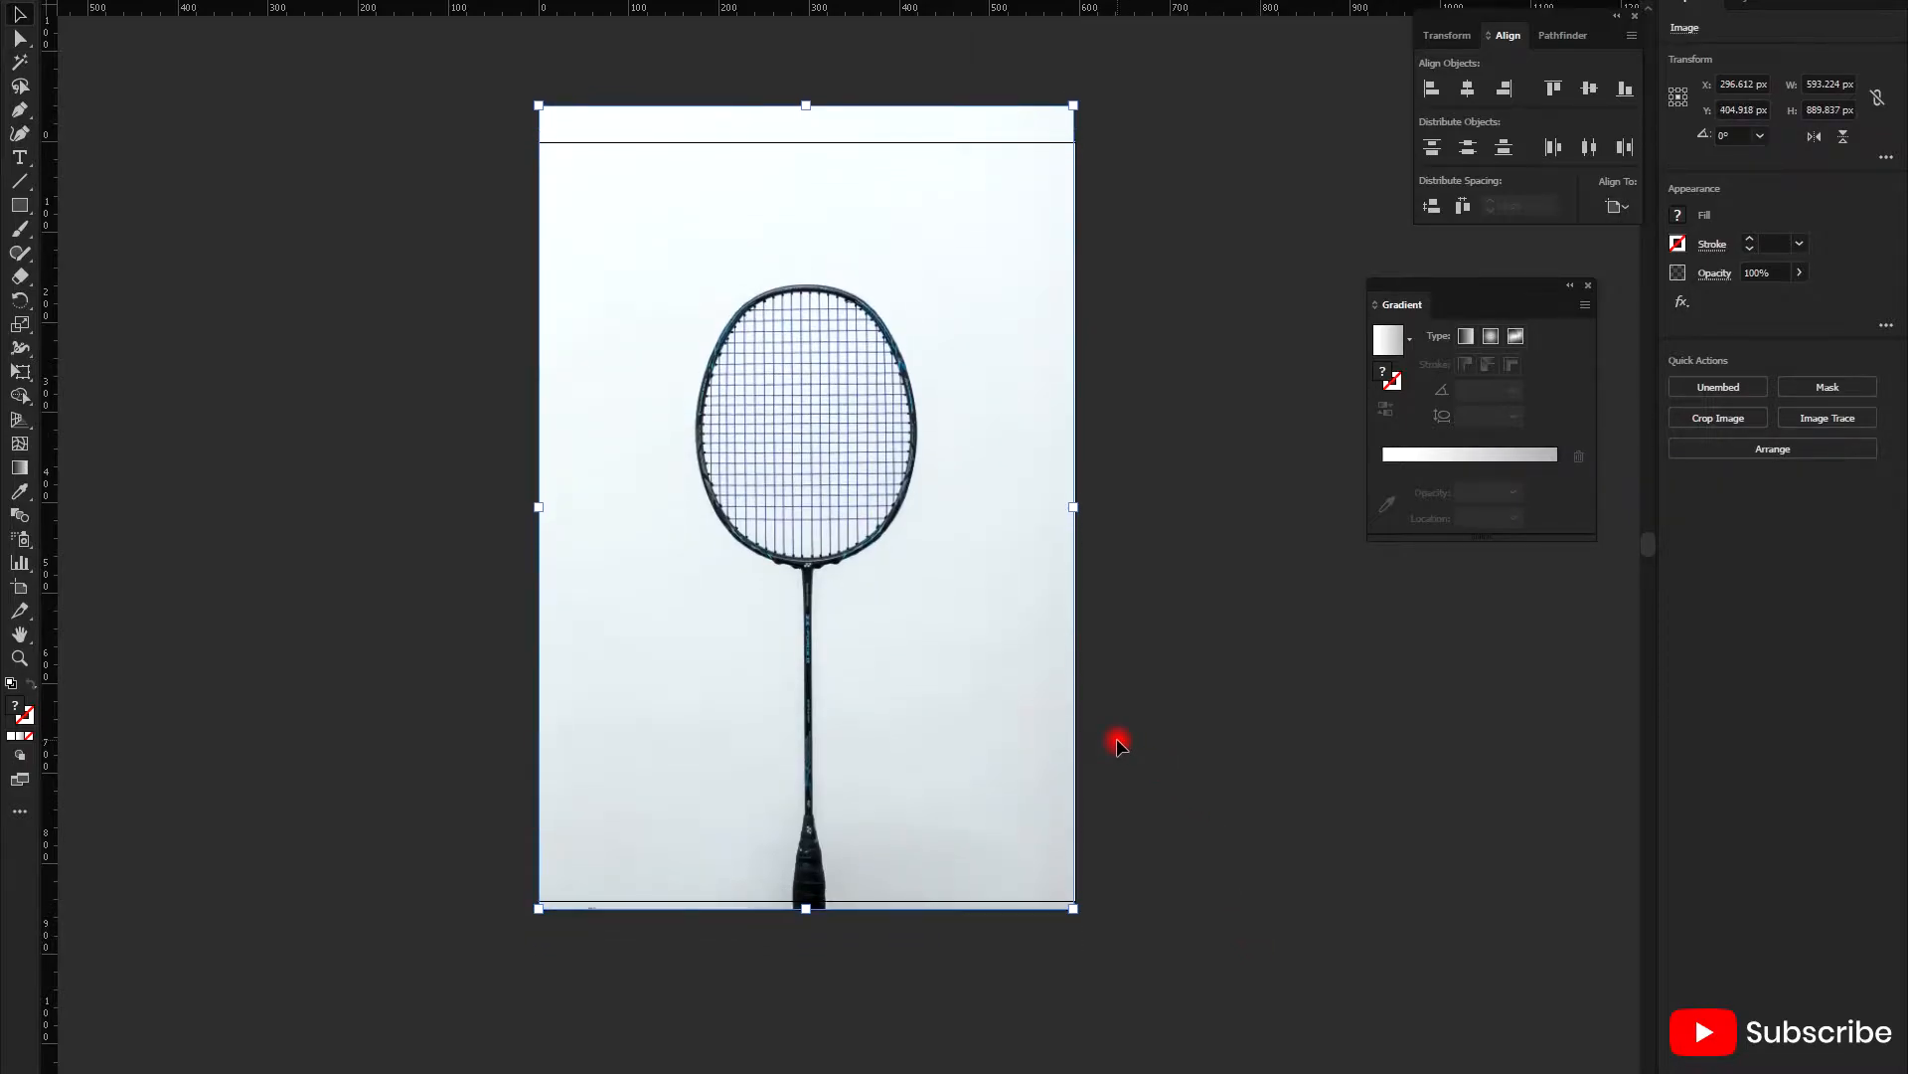
# - Enlarge the racket photo to about 609 × 913 px so it extends past the artboard edges
pyautogui.scroll(2, 1101, 487)
pyautogui.scroll(-3, 1091, 924)
pyautogui.moveTo(1057, 916); pyautogui.dragTo(1082, 933)
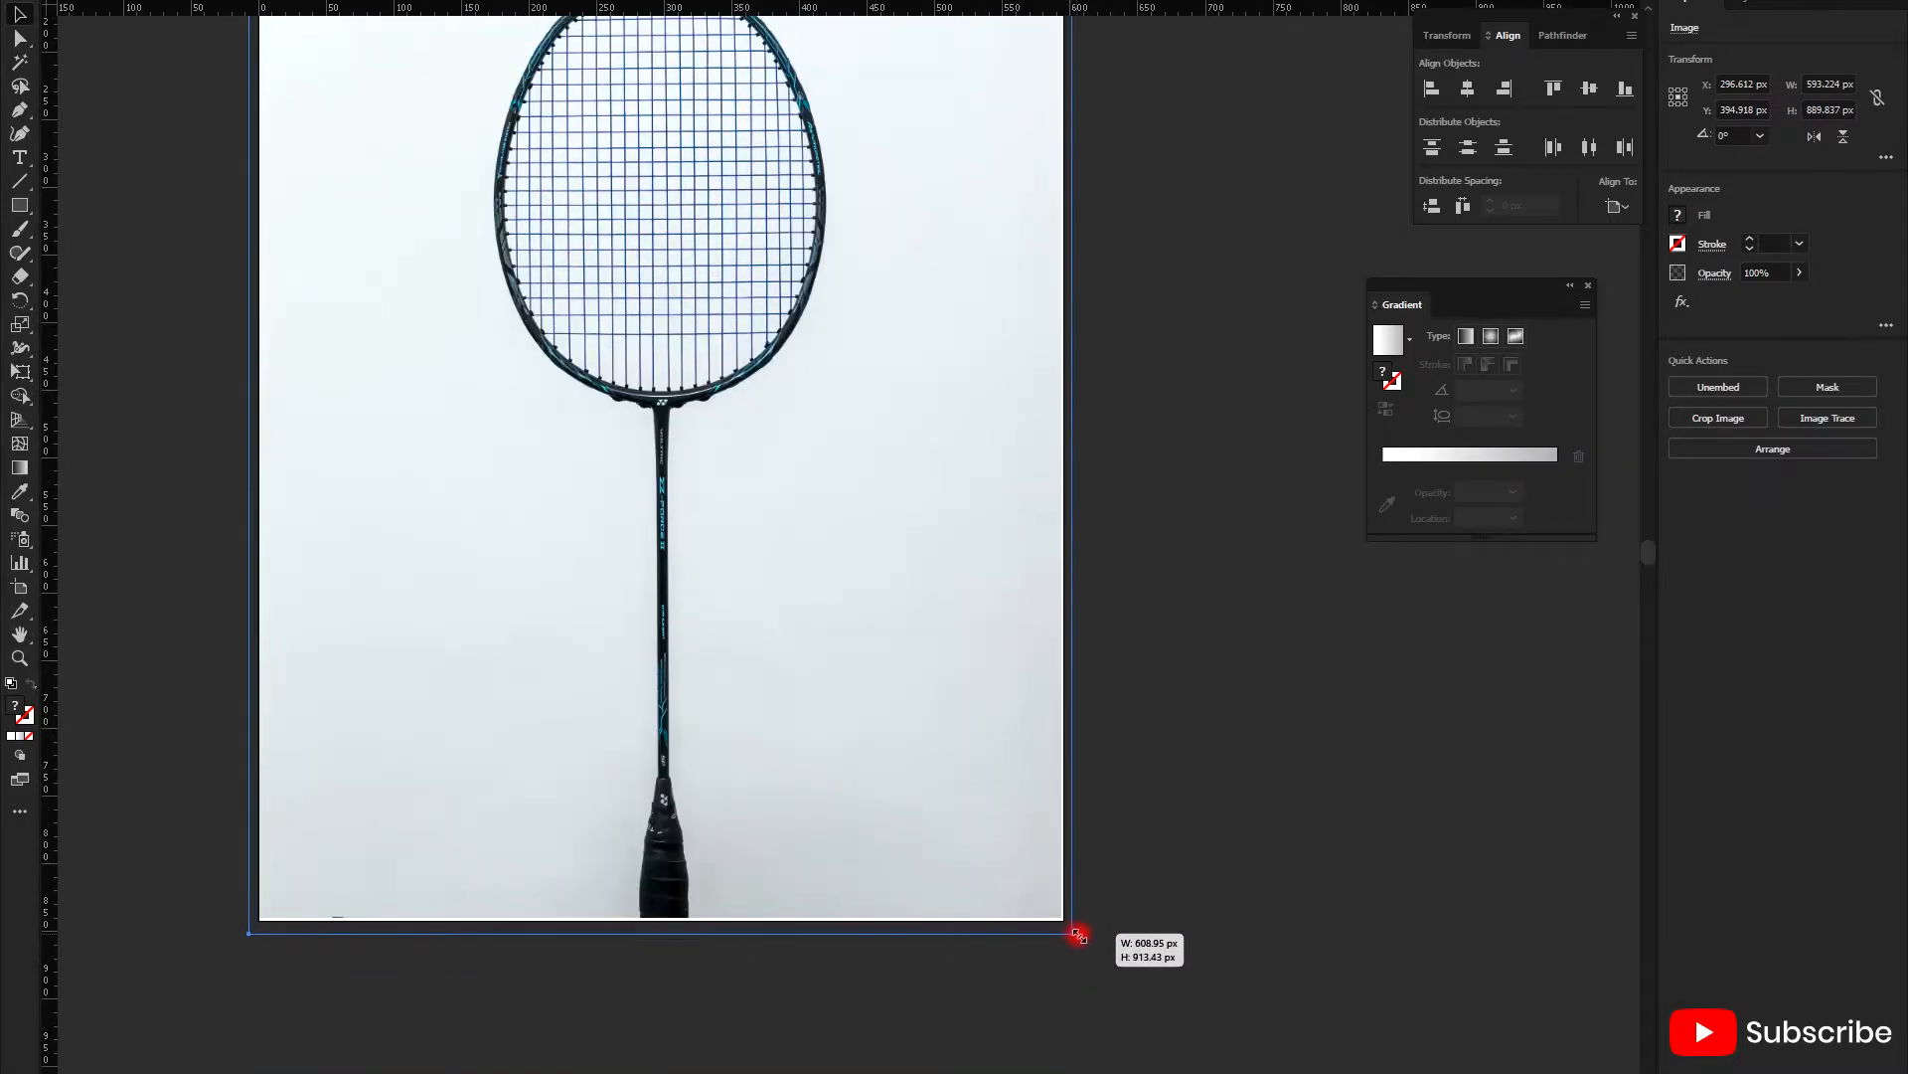
pyautogui.hotkey('ctrl', '0')
pyautogui.click(1171, 771)
# - Draw a rectangle over the photo matching the artboard exactly, 595.276 × 841.89 px
pyautogui.click(20, 206)
pyautogui.moveTo(563, 173); pyautogui.dragTo(1099, 926)
pyautogui.scroll(5, 1100, 924)
pyautogui.scroll(5, 1102, 922)
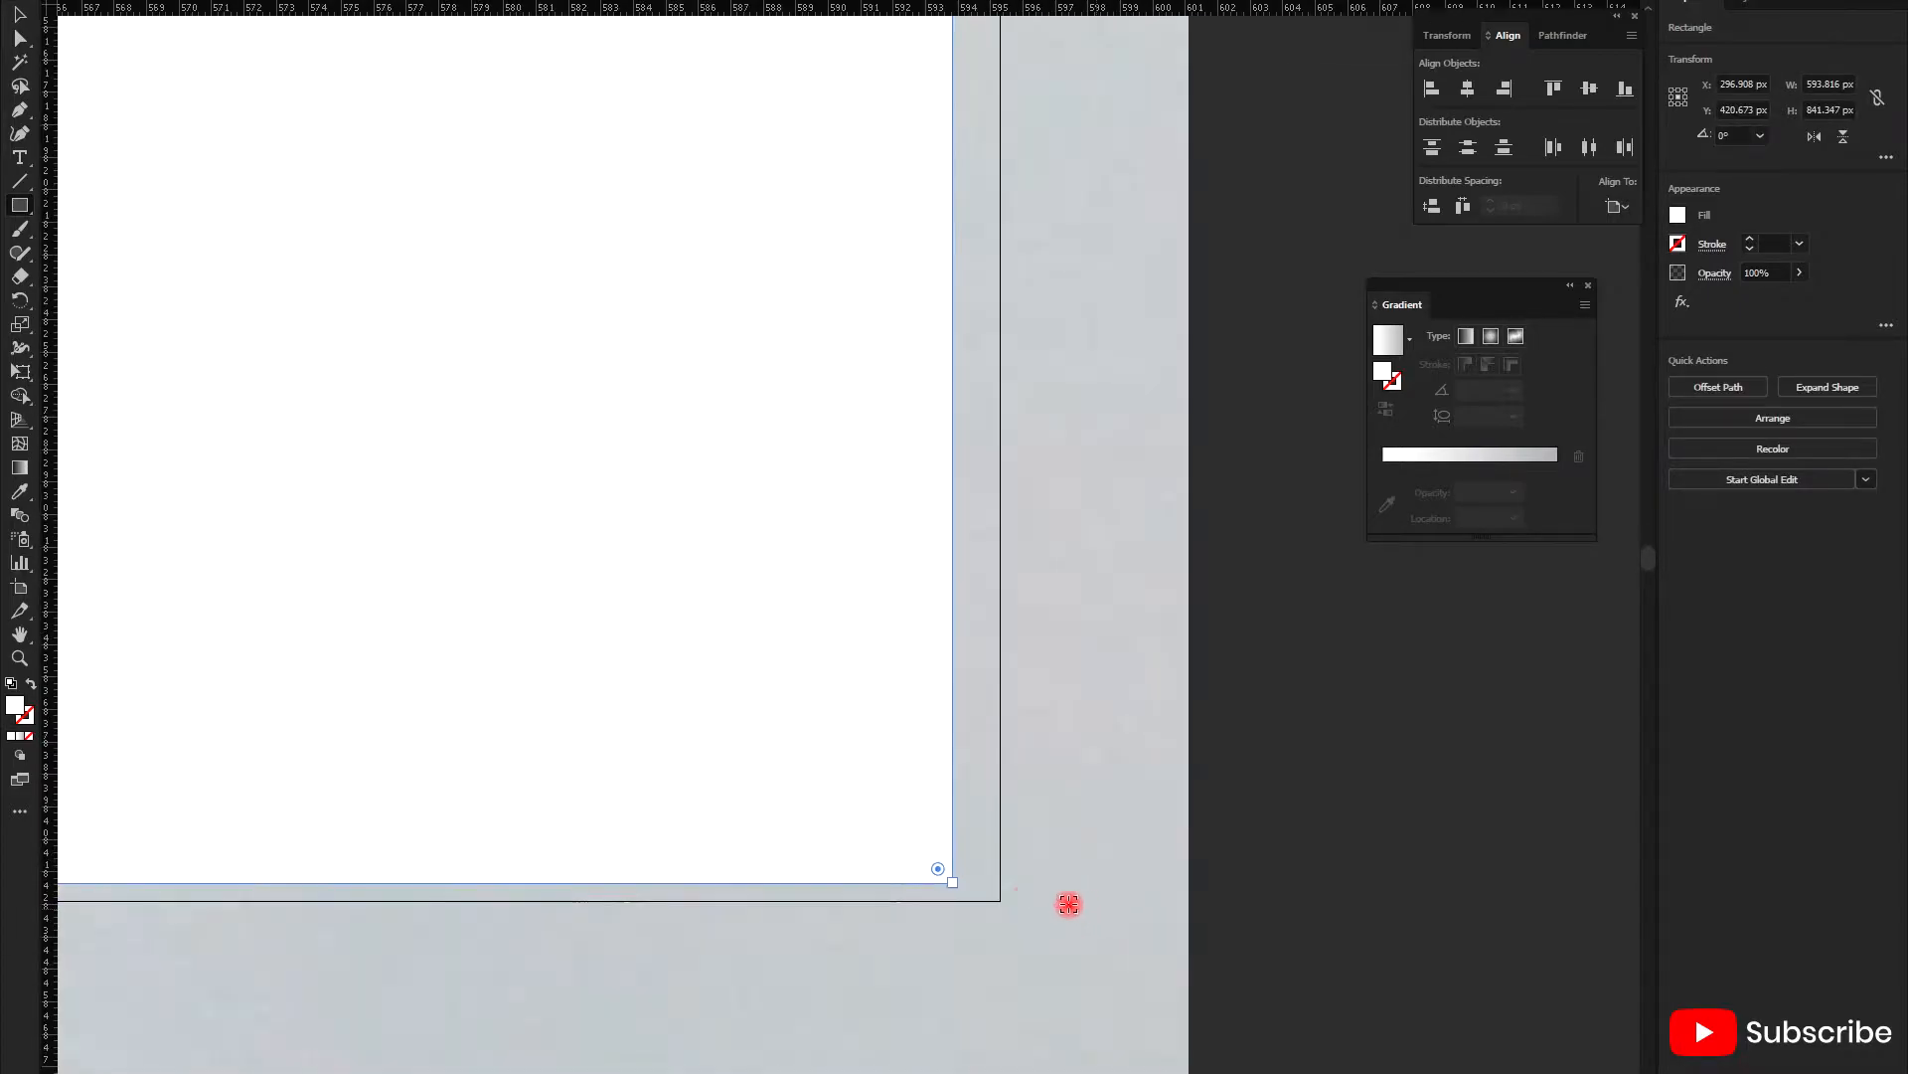
pyautogui.moveTo(952, 886); pyautogui.dragTo(1002, 902)
pyautogui.scroll(-6, 1002, 901)
pyautogui.press('v')
pyautogui.scroll(-1, 1010, 902)
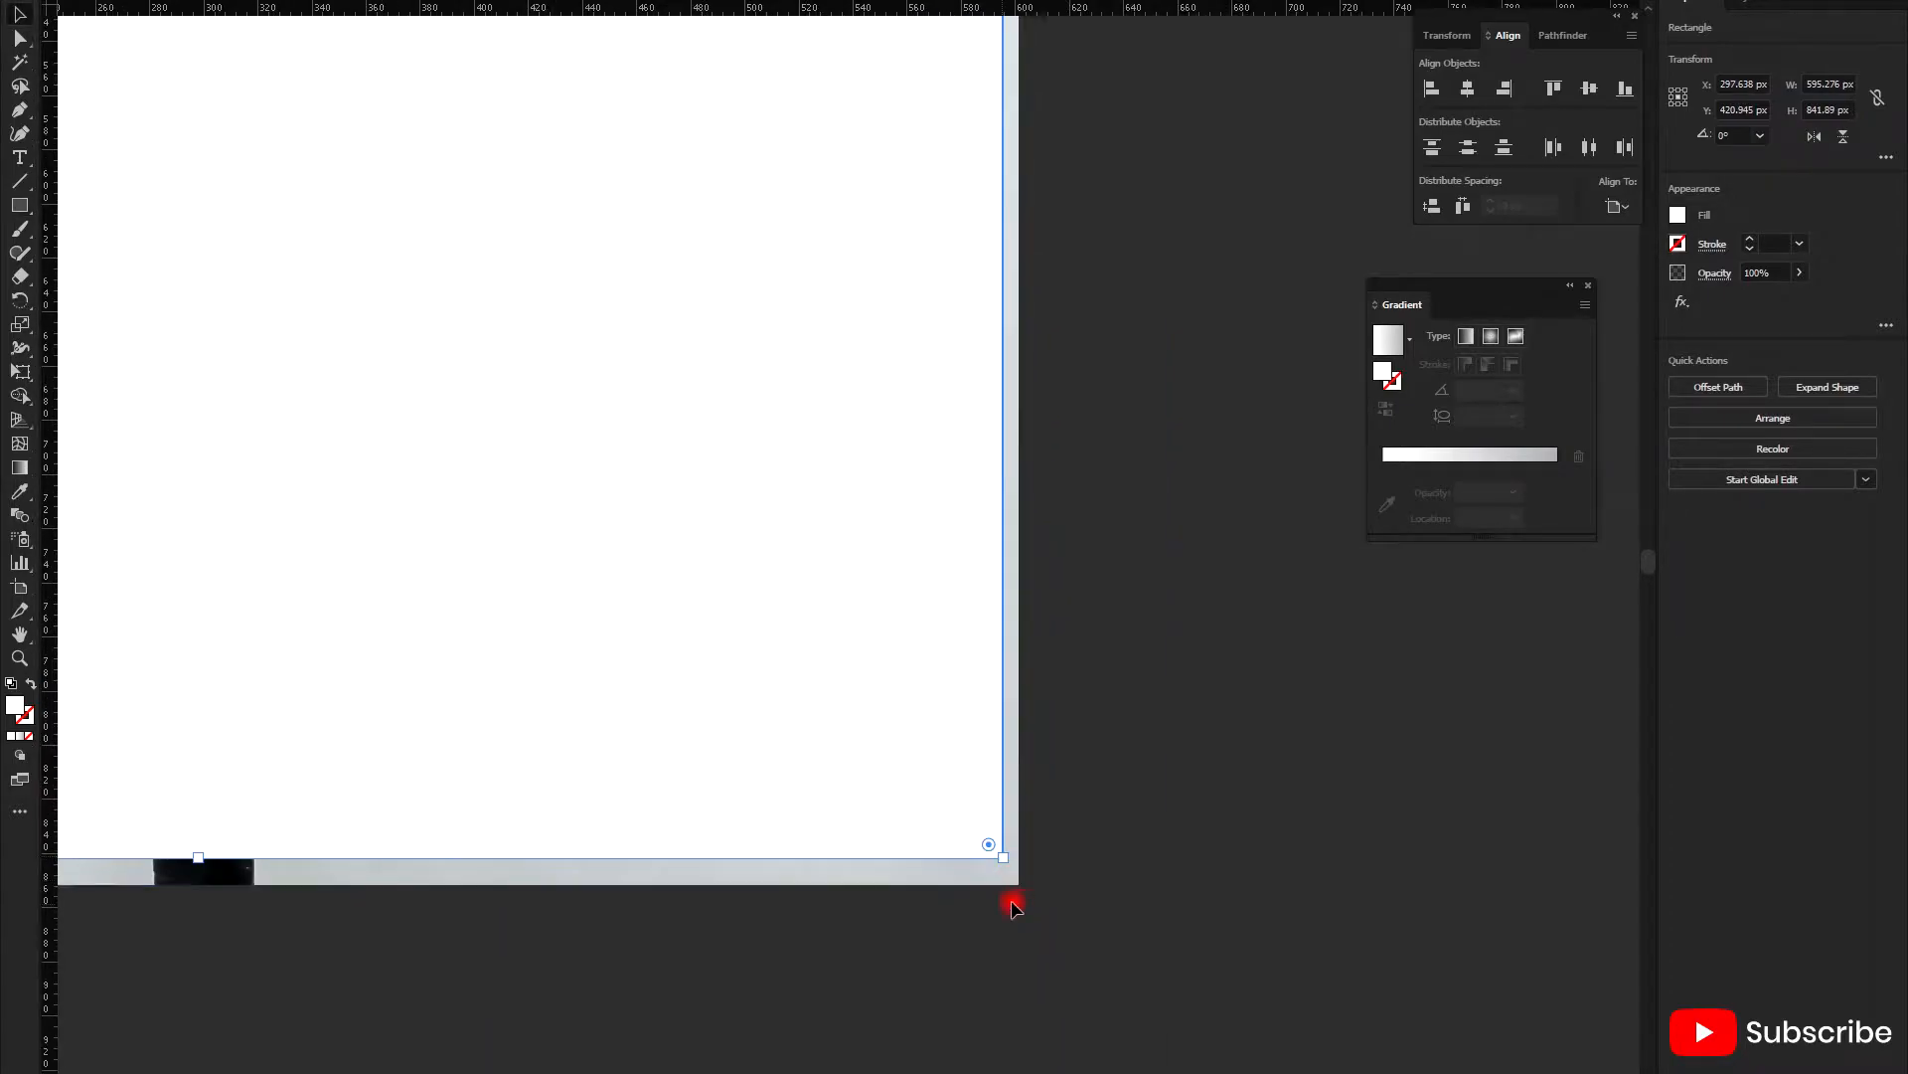
pyautogui.scroll(-5, 1010, 902)
# - Clip the racket photo to the artboard-sized rectangle with a clipping mask
pyautogui.hotkey('ctrl', 'a')
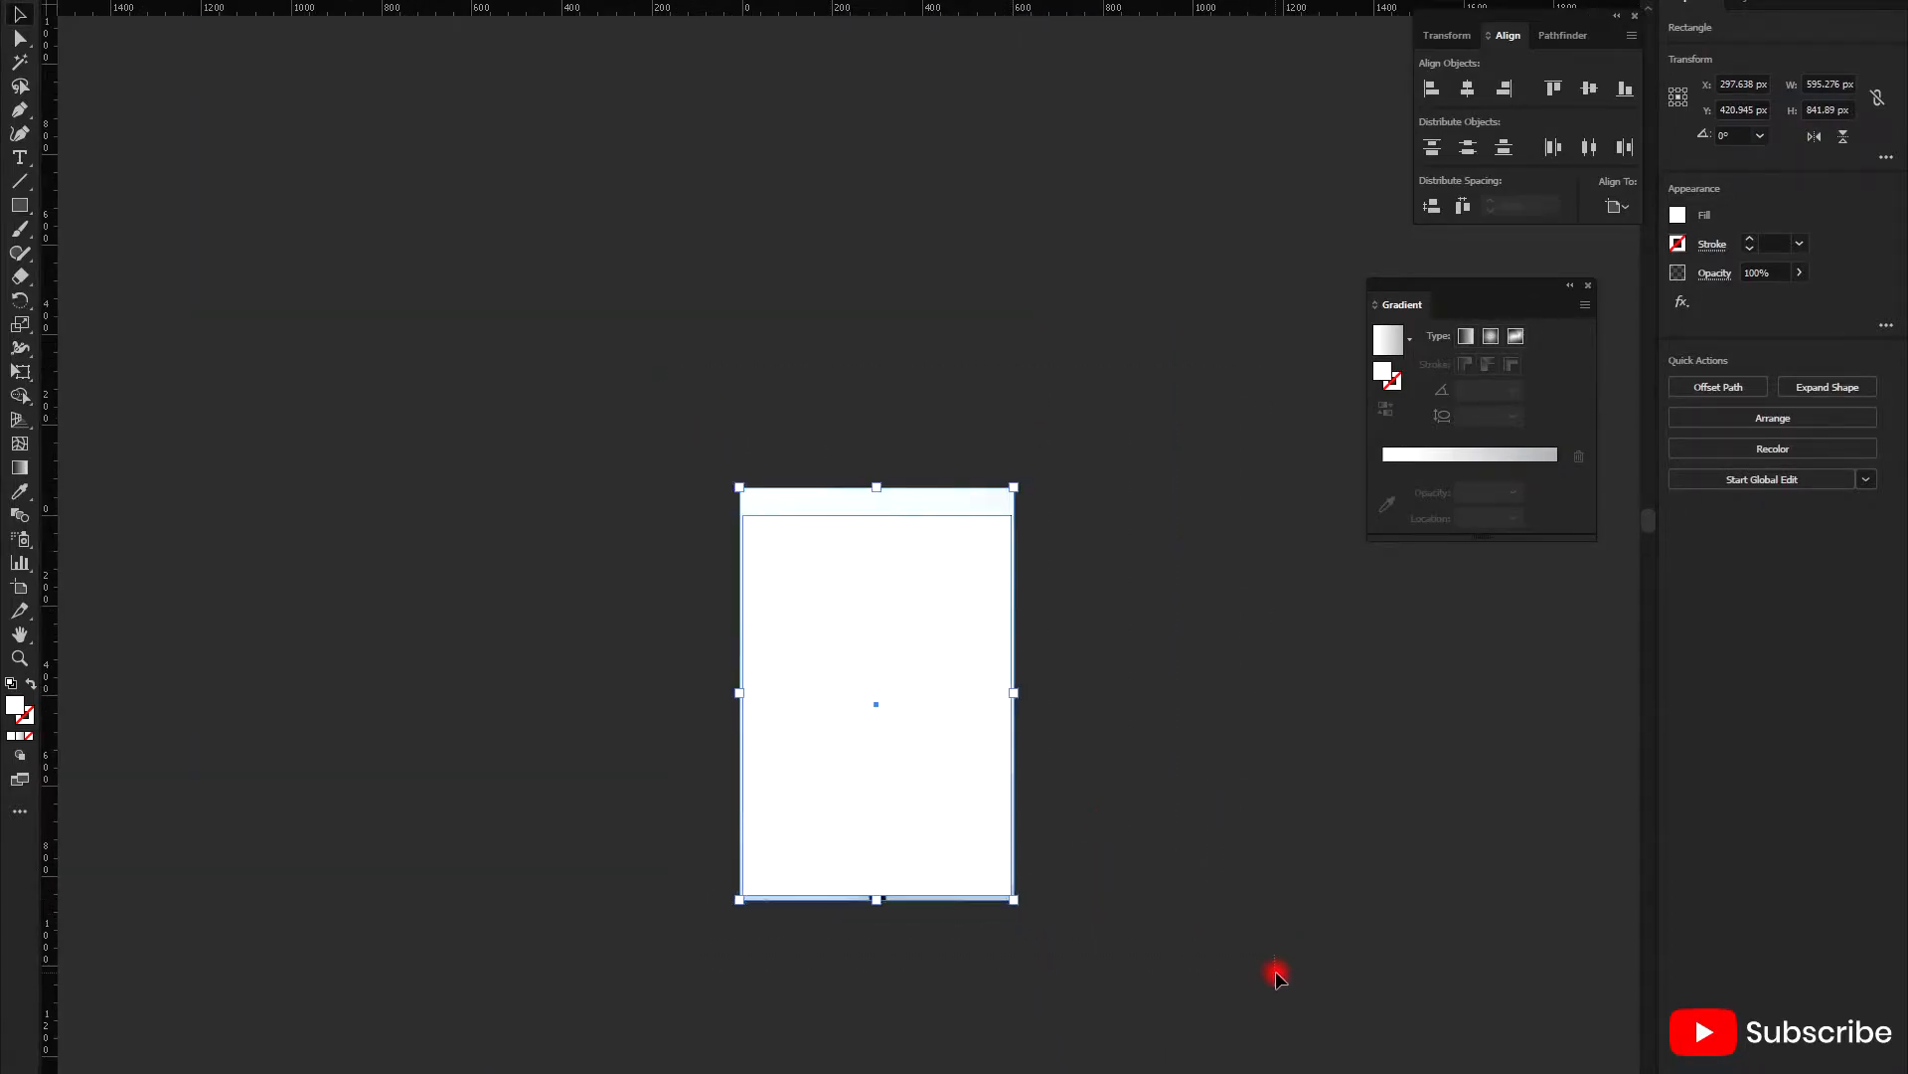
pyautogui.rightClick(901, 586)
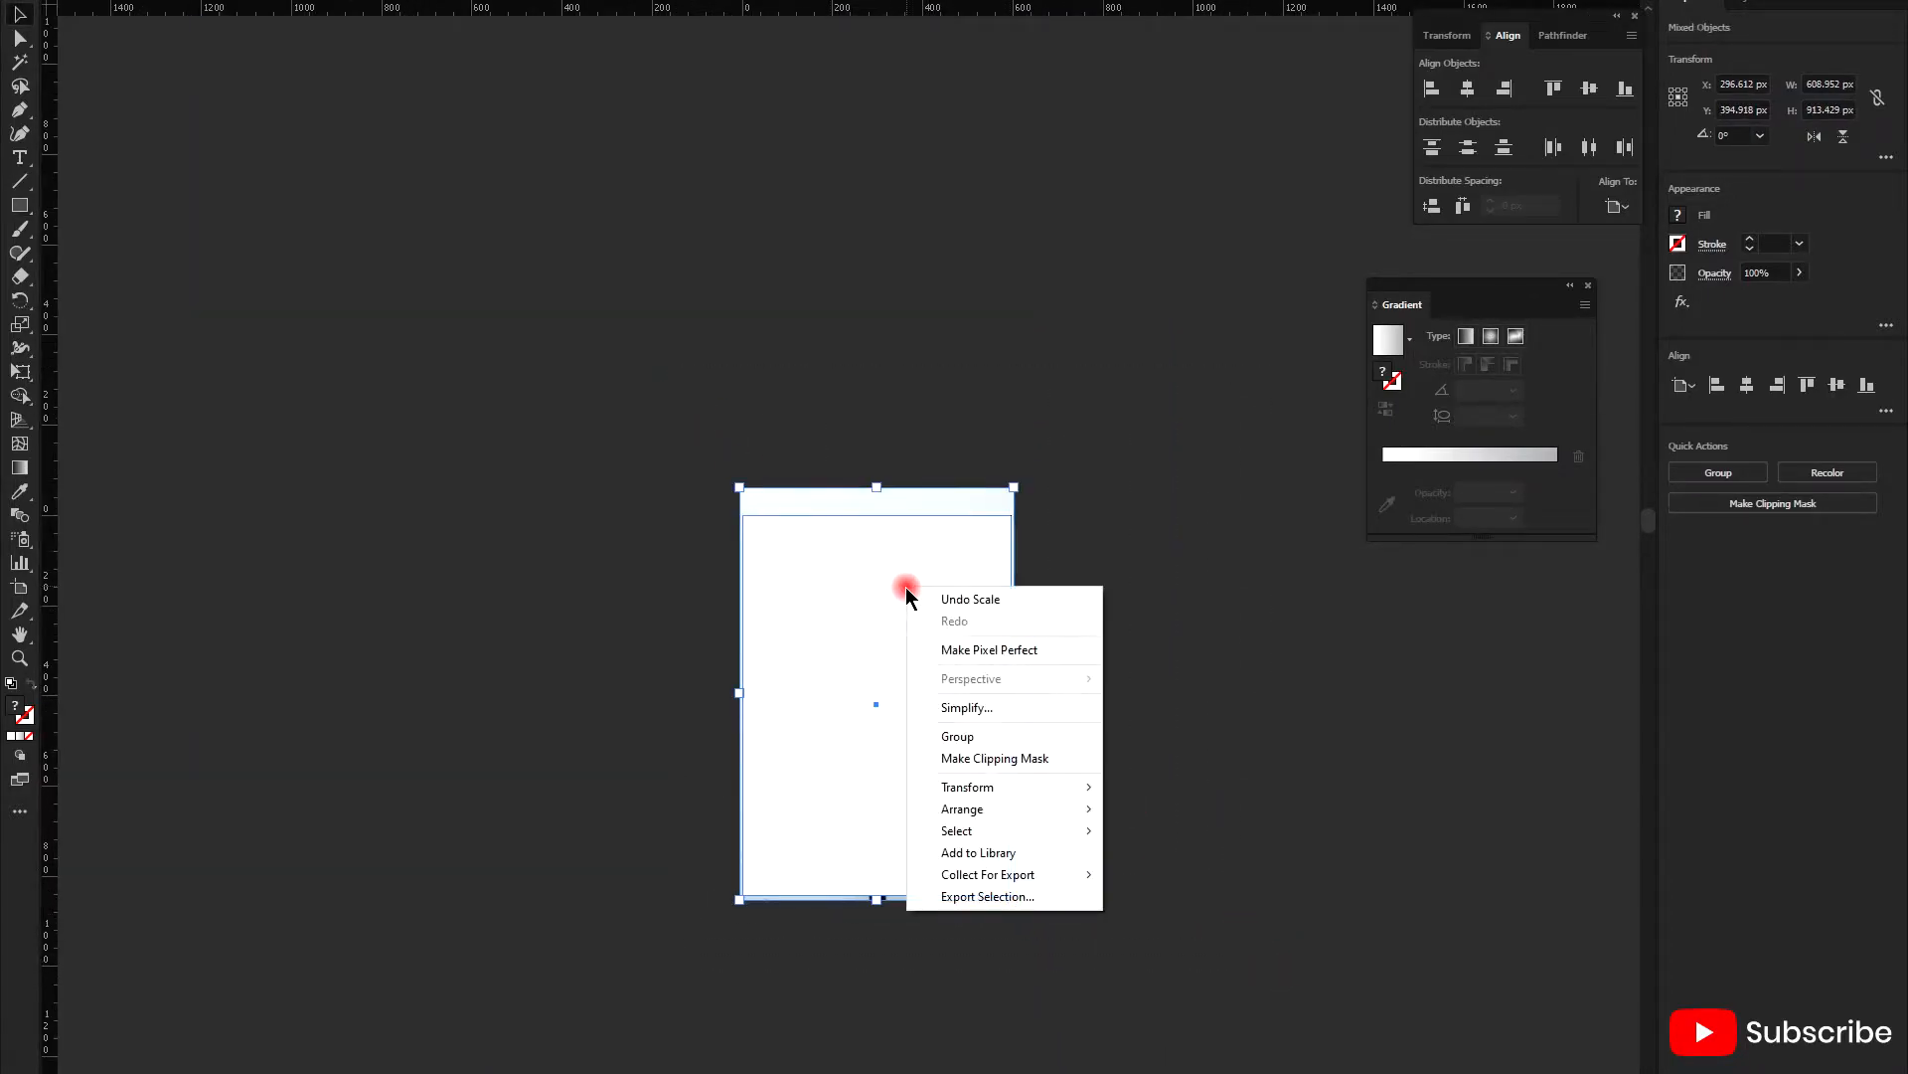
pyautogui.click(1036, 765)
pyautogui.scroll(-1, 1024, 810)
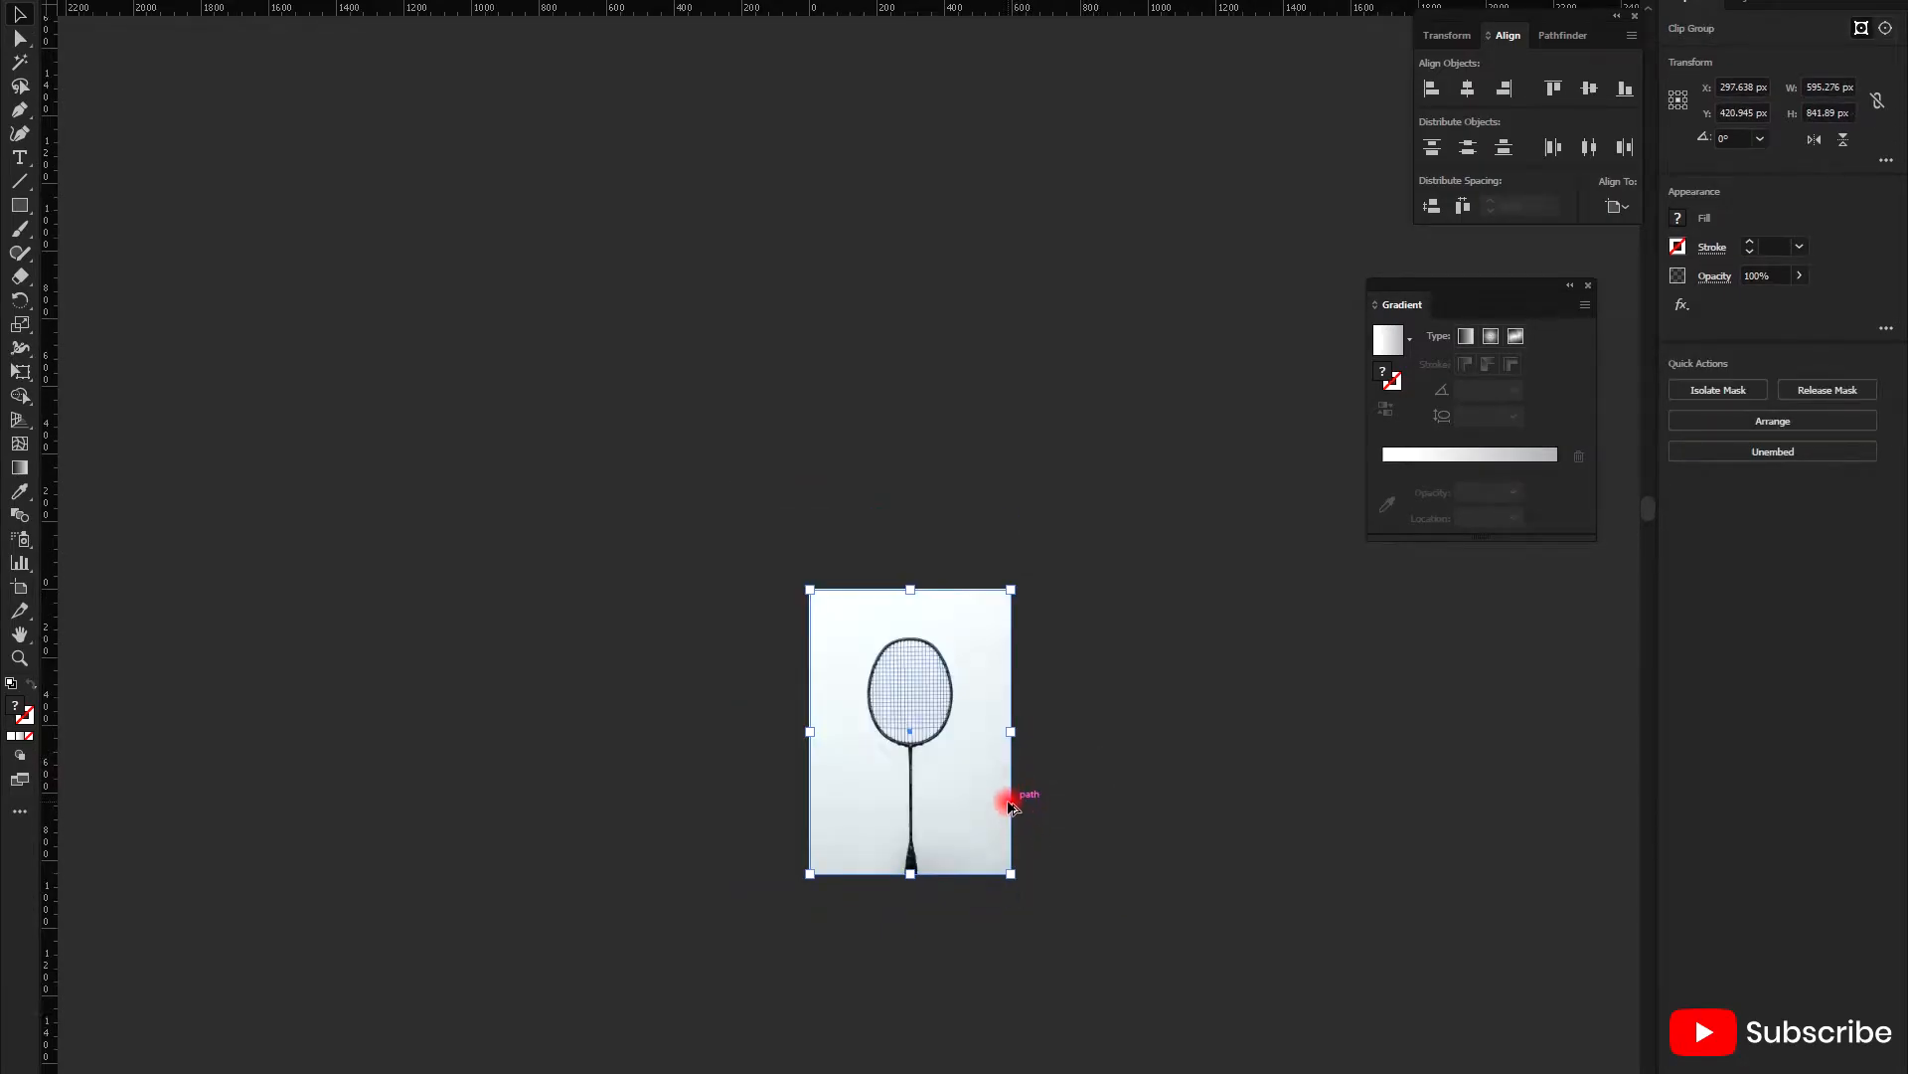
pyautogui.scroll(3, 1010, 800)
pyautogui.scroll(-2, 731, 776)
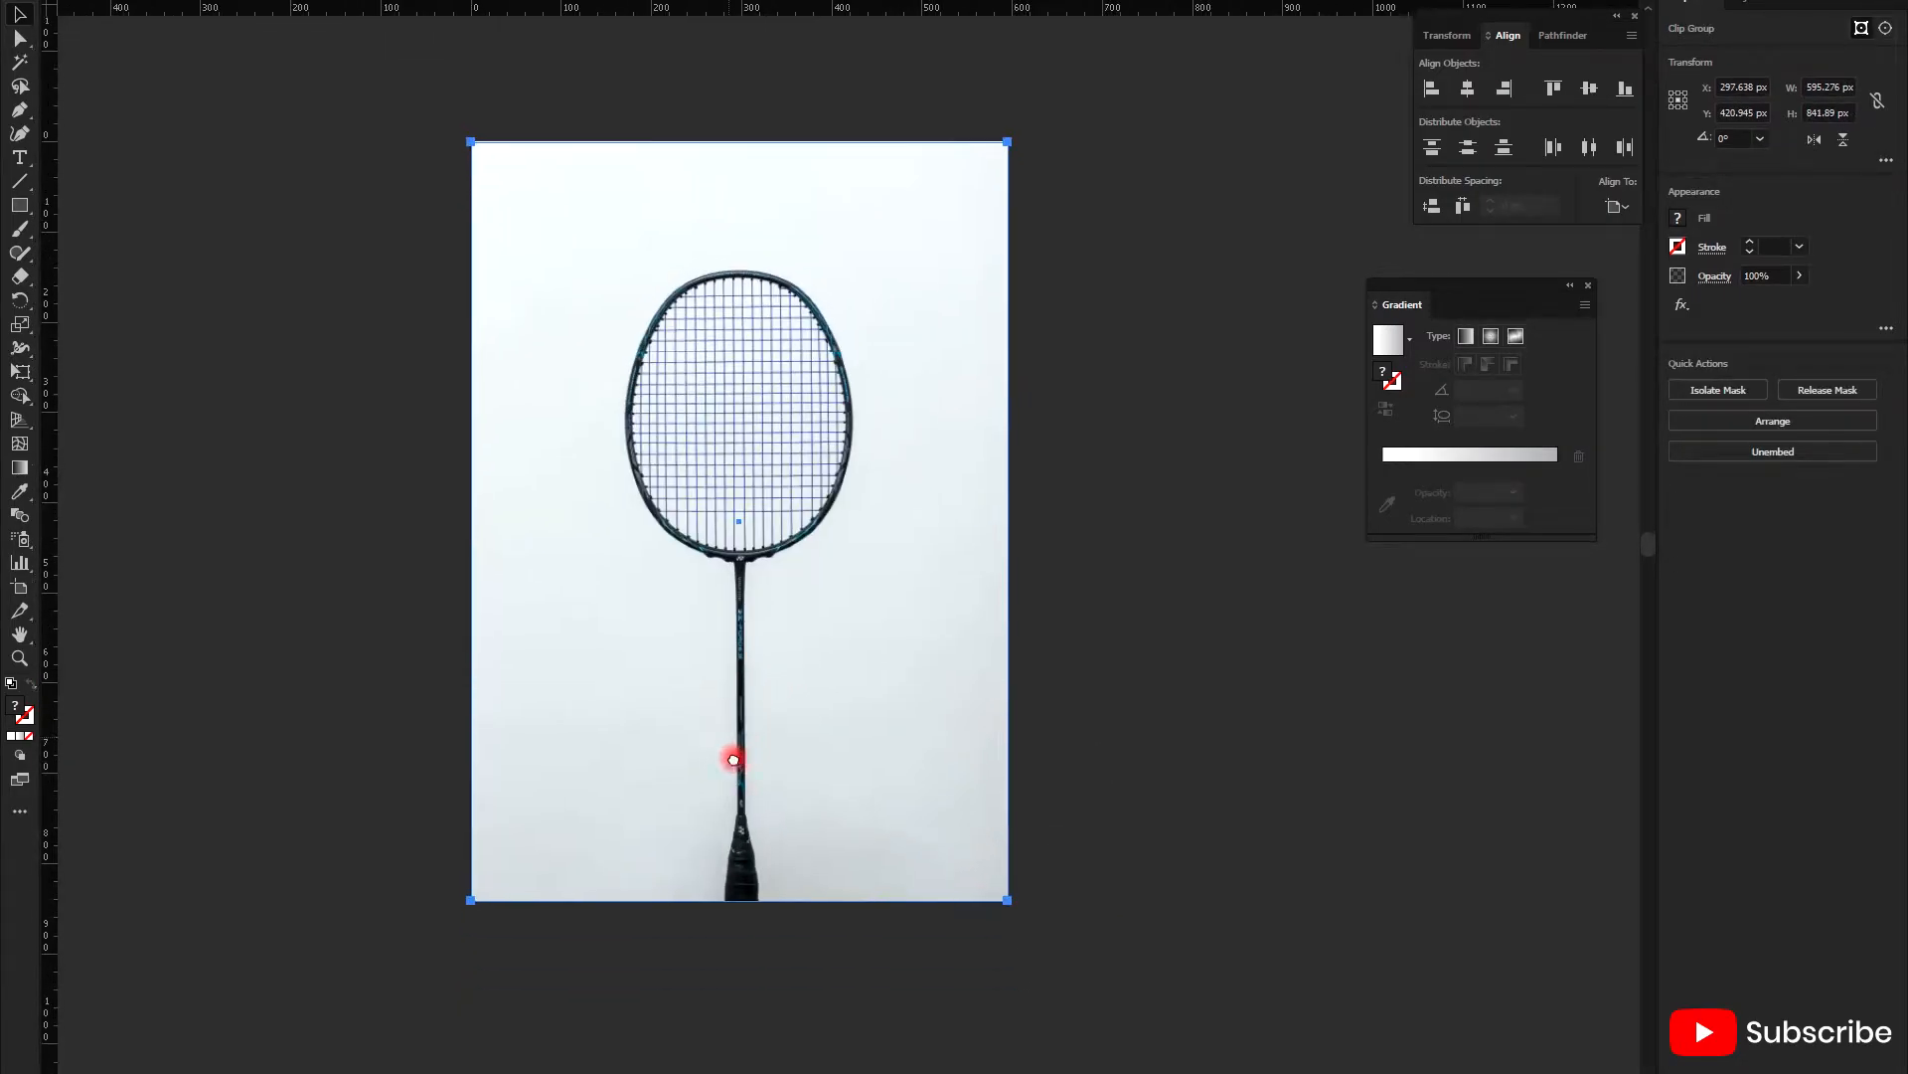
# - Lock the clipped racket photo
pyautogui.scroll(1, 696, 711)
pyautogui.click(174, 0)
pyautogui.moveTo(361, 97)
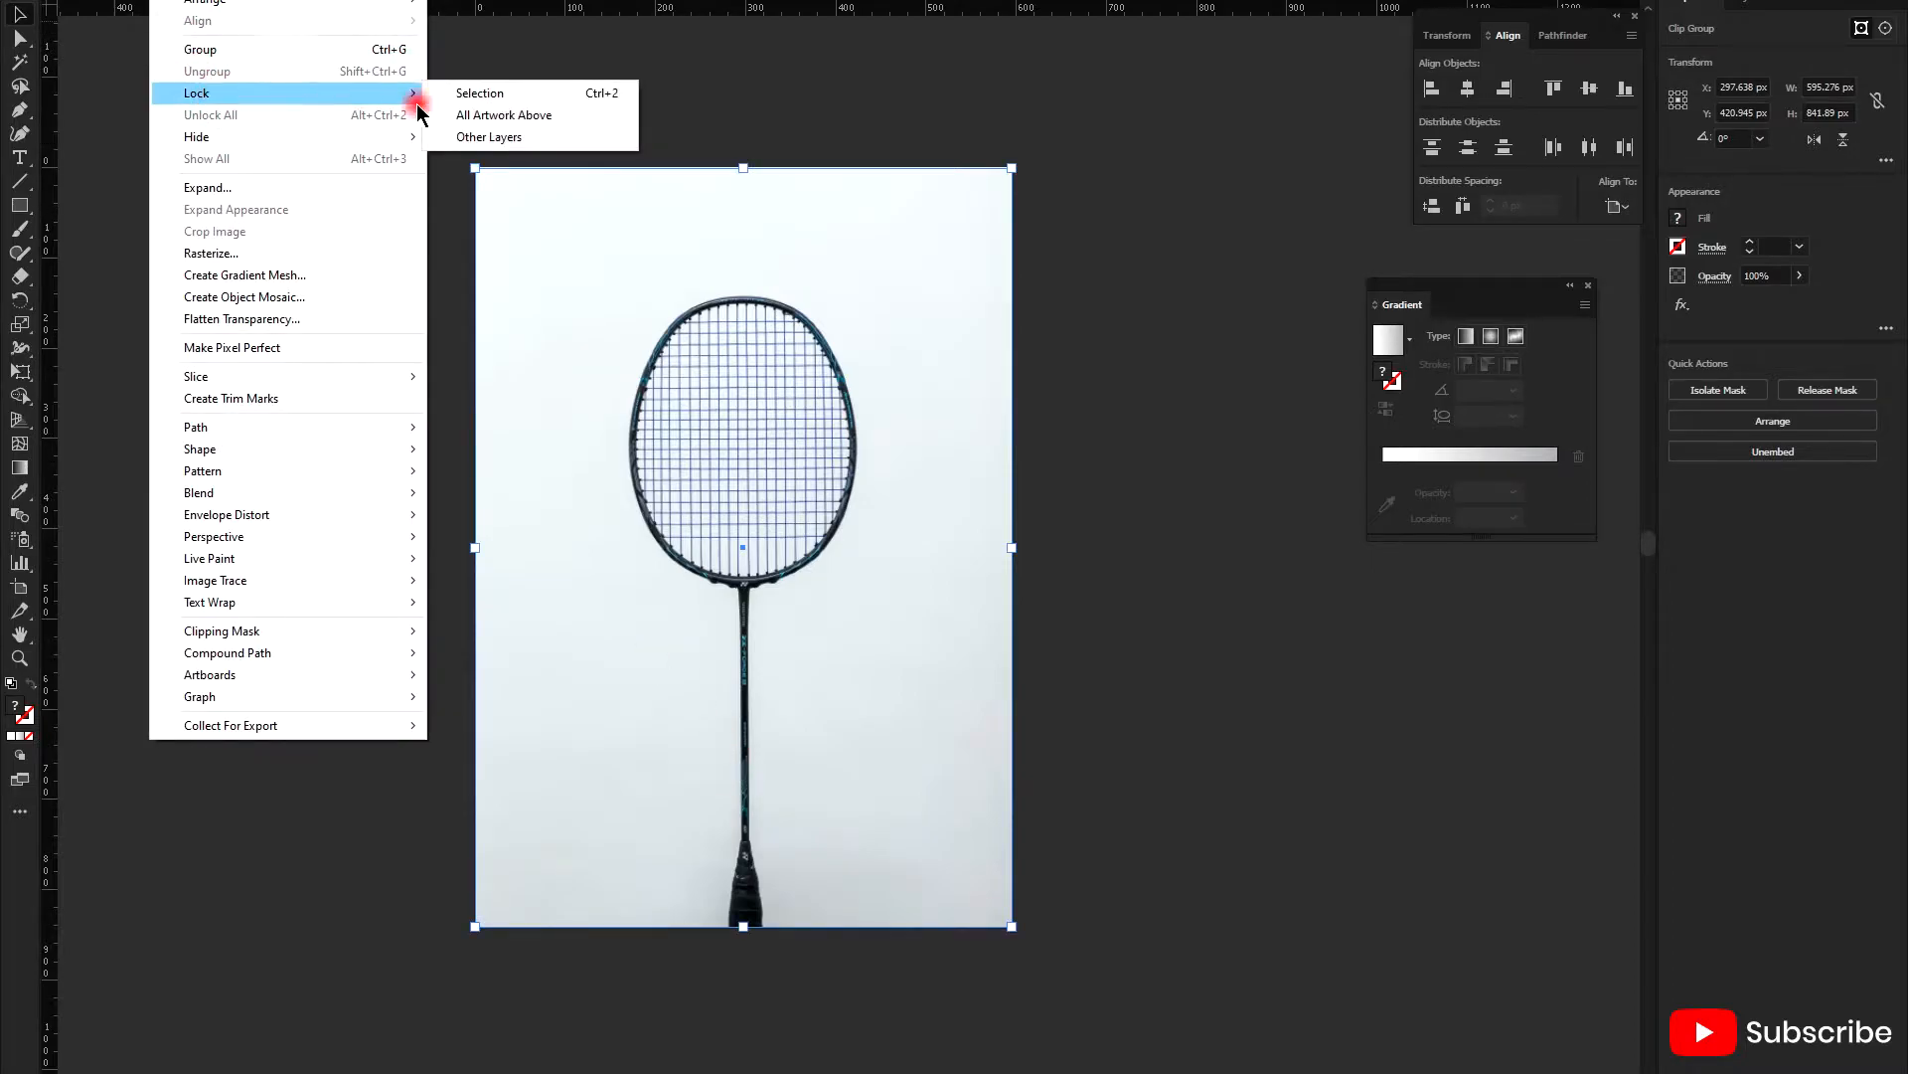
pyautogui.click(615, 100)
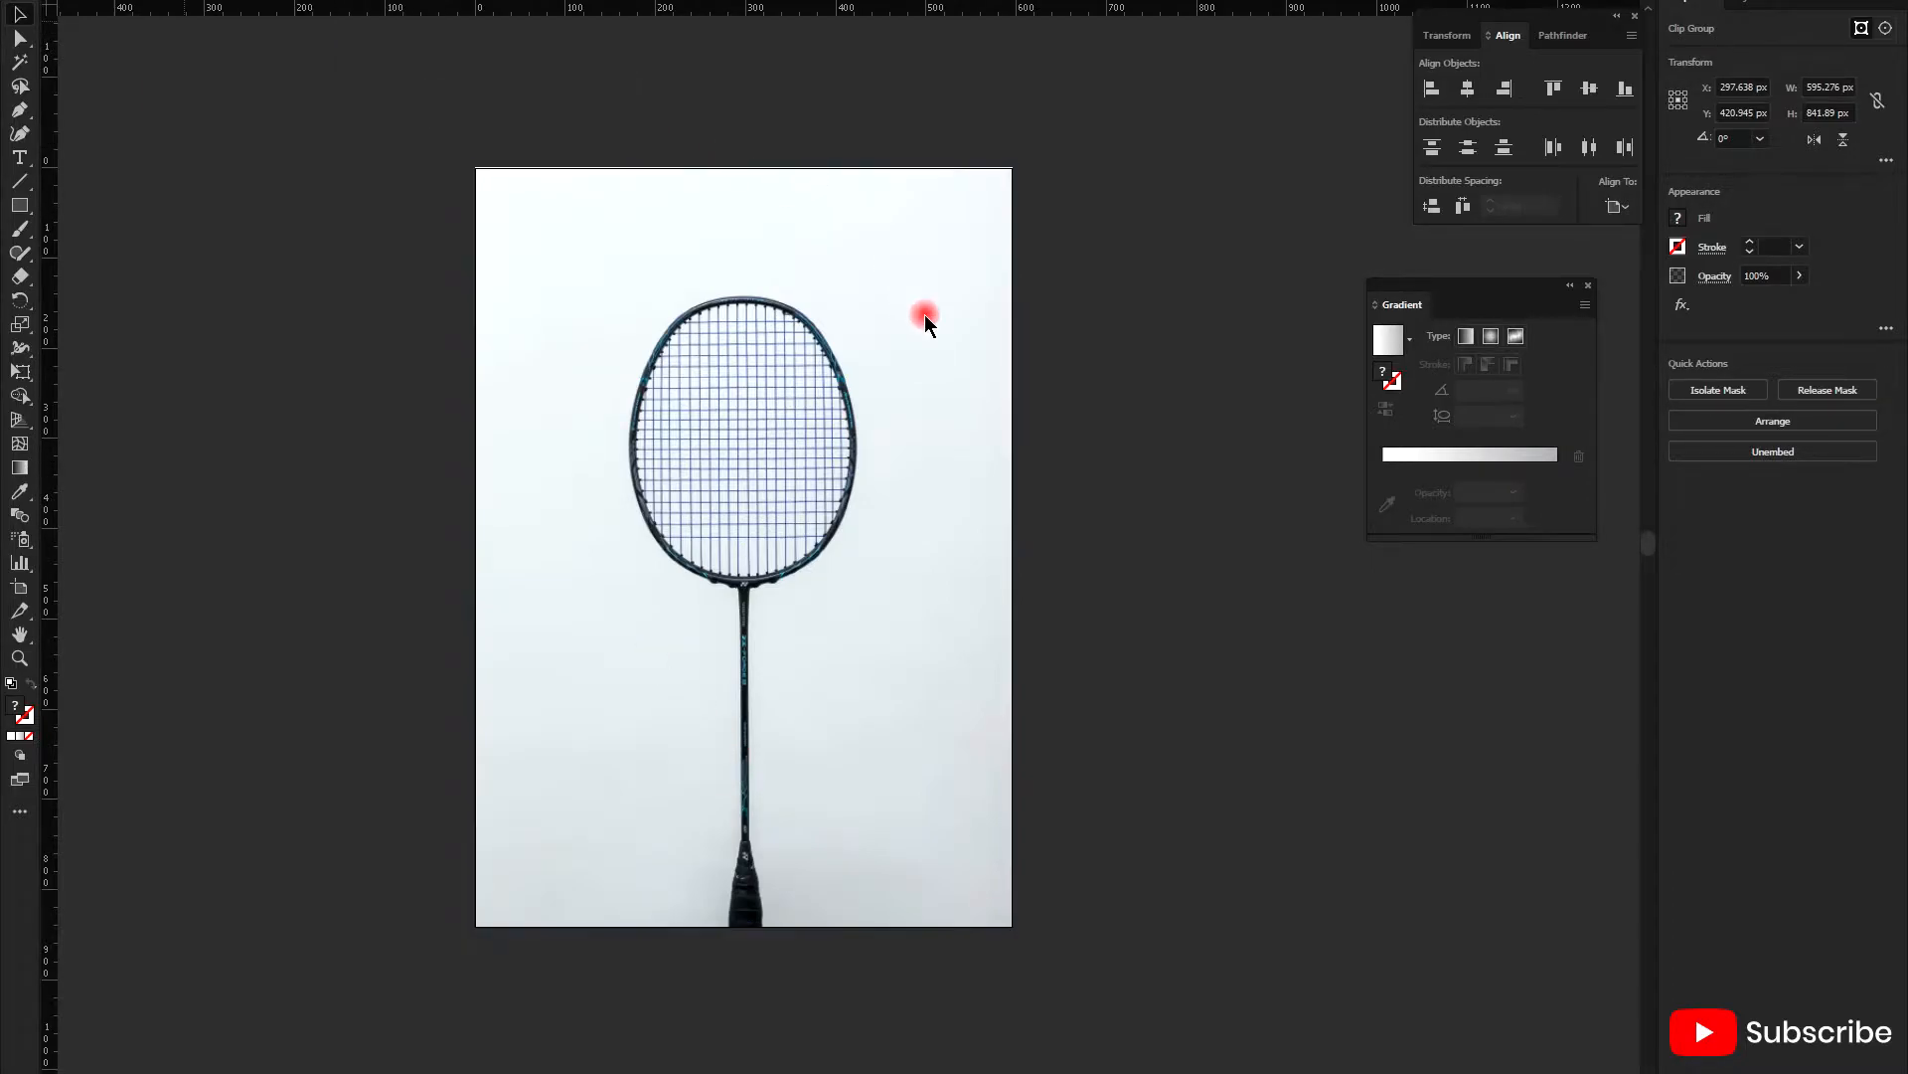
pyautogui.scroll(-1, 893, 368)
pyautogui.scroll(1, 890, 373)
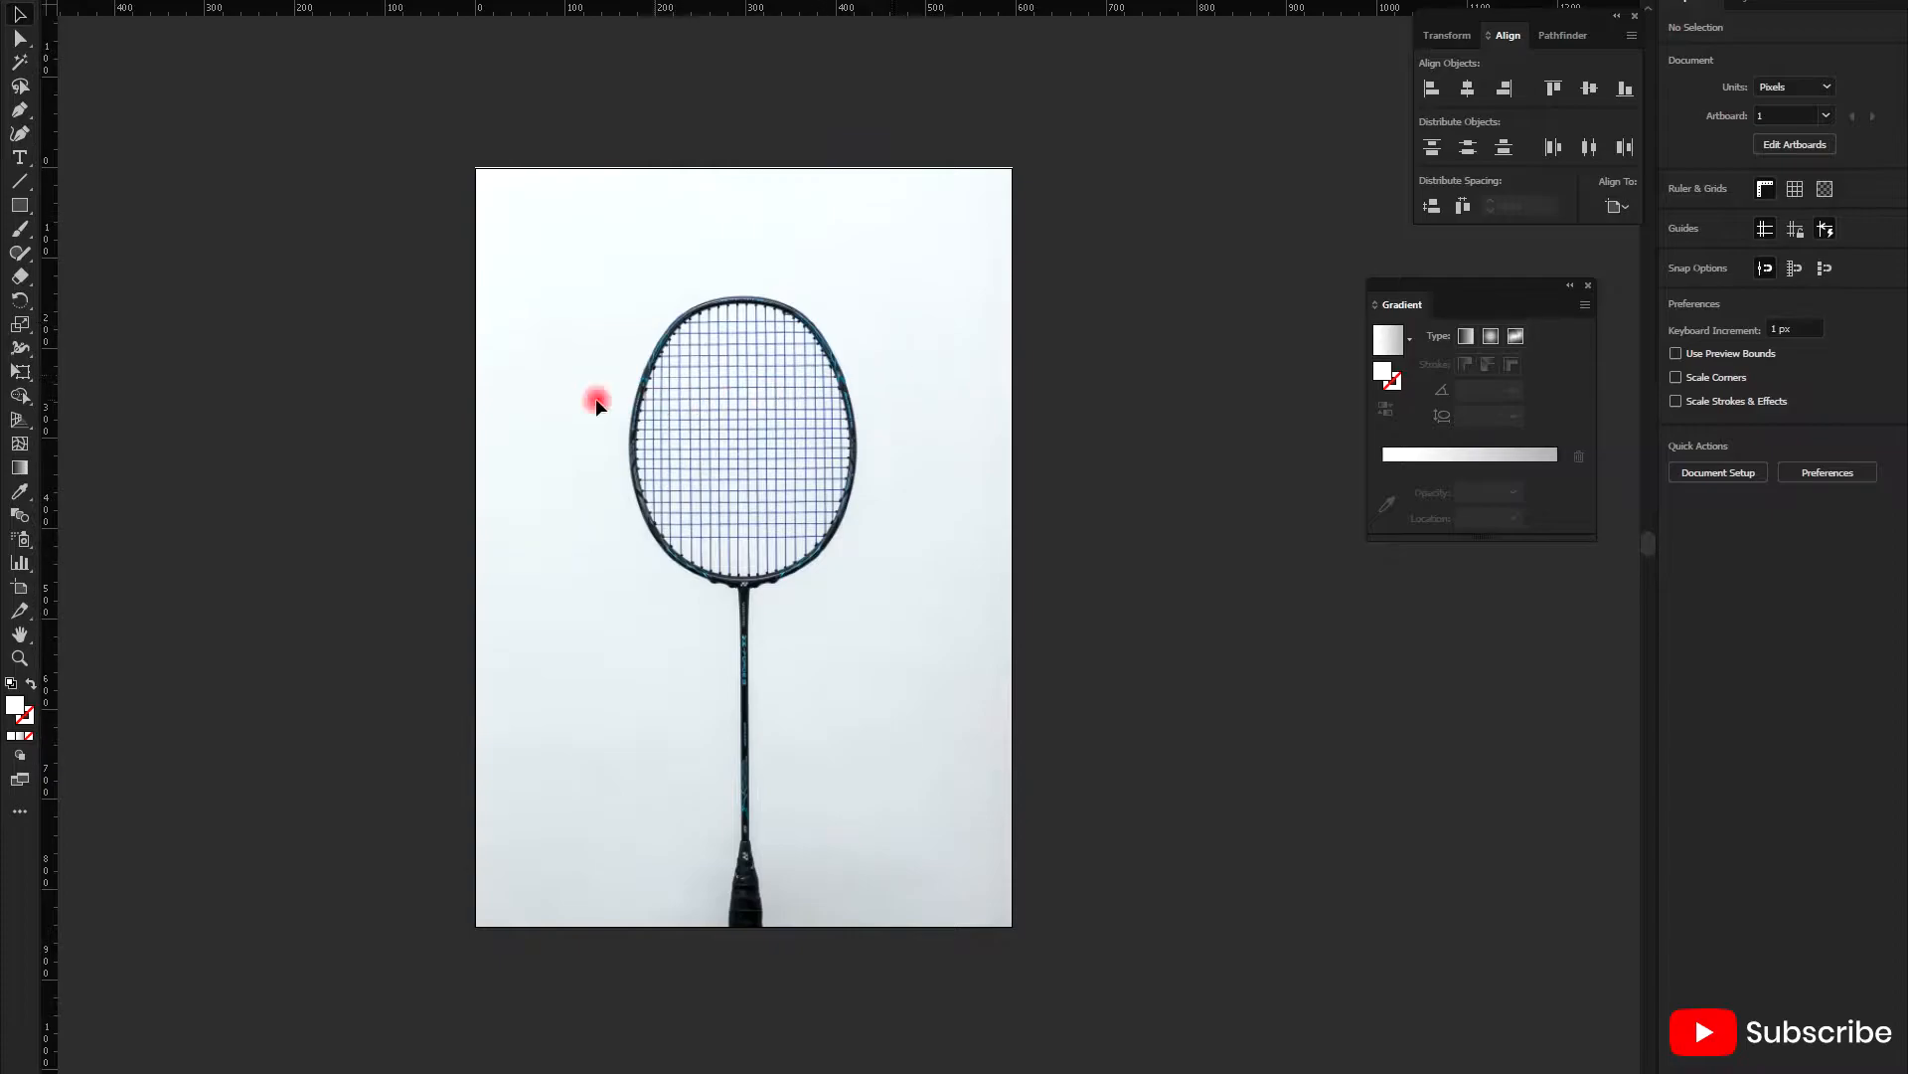
# - Place point text above the racket in the artboard's upper-left area, set in Poppins SemiBold at 40 pt
pyautogui.click(19, 157)
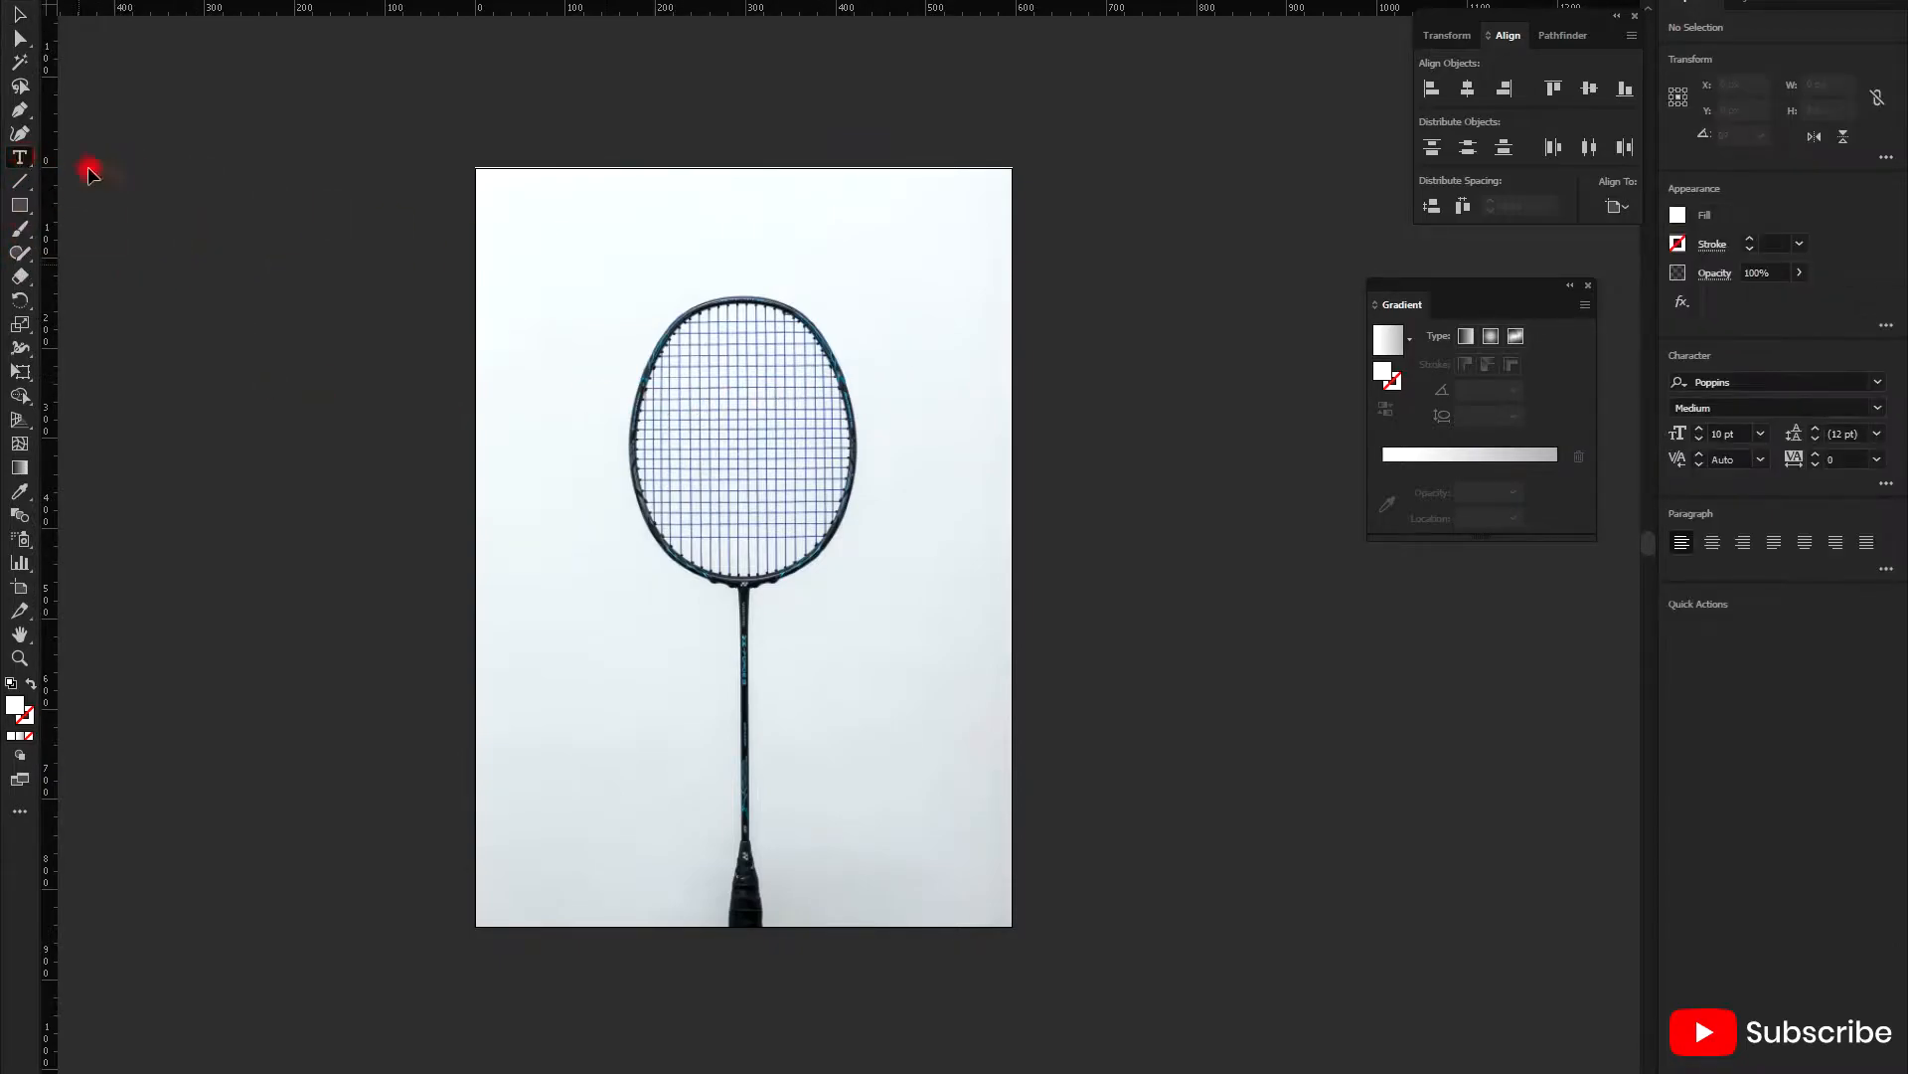
pyautogui.click(507, 222)
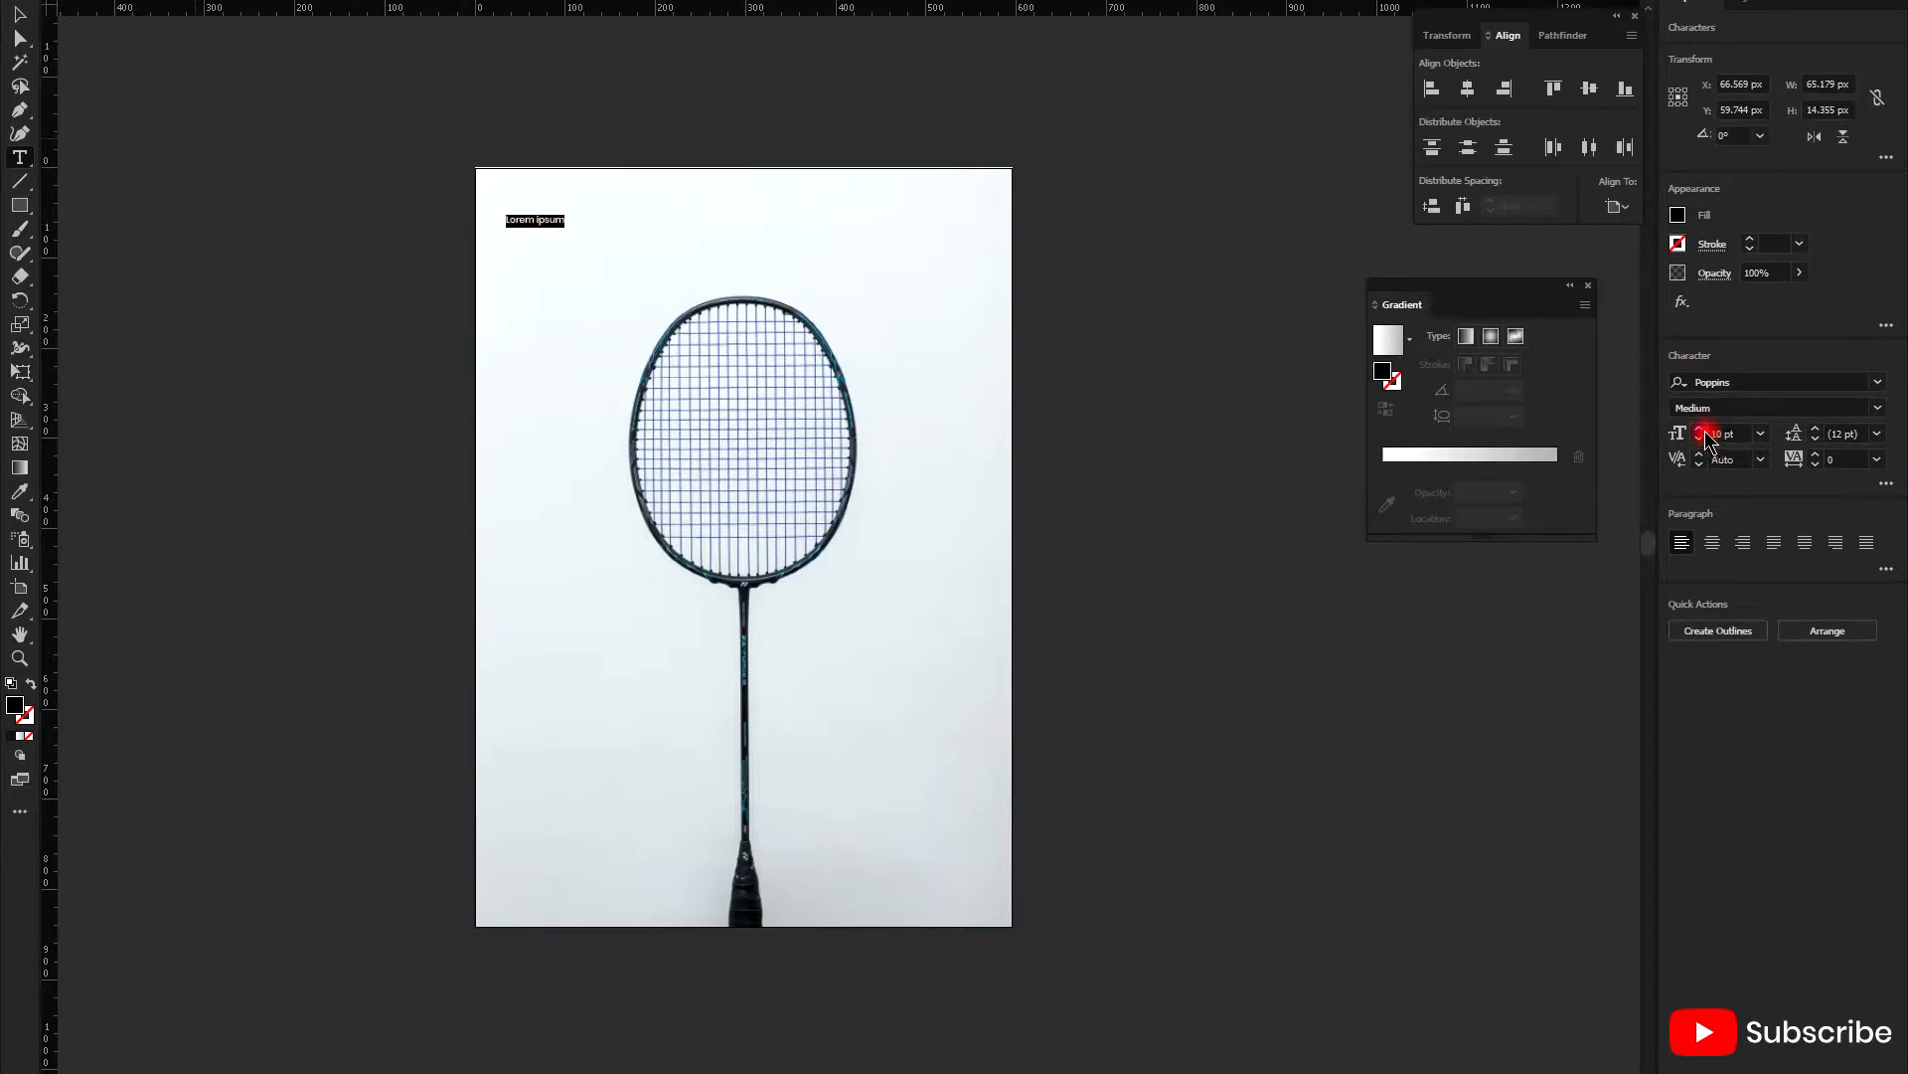
pyautogui.keyDown('shift'); pyautogui.click(1700, 429); pyautogui.keyUp('shift')
pyautogui.keyDown('shift'); pyautogui.click(1701, 430); pyautogui.keyUp('shift')
pyautogui.keyDown('shift'); pyautogui.click(1701, 429); pyautogui.keyUp('shift')
pyautogui.click(1882, 408)
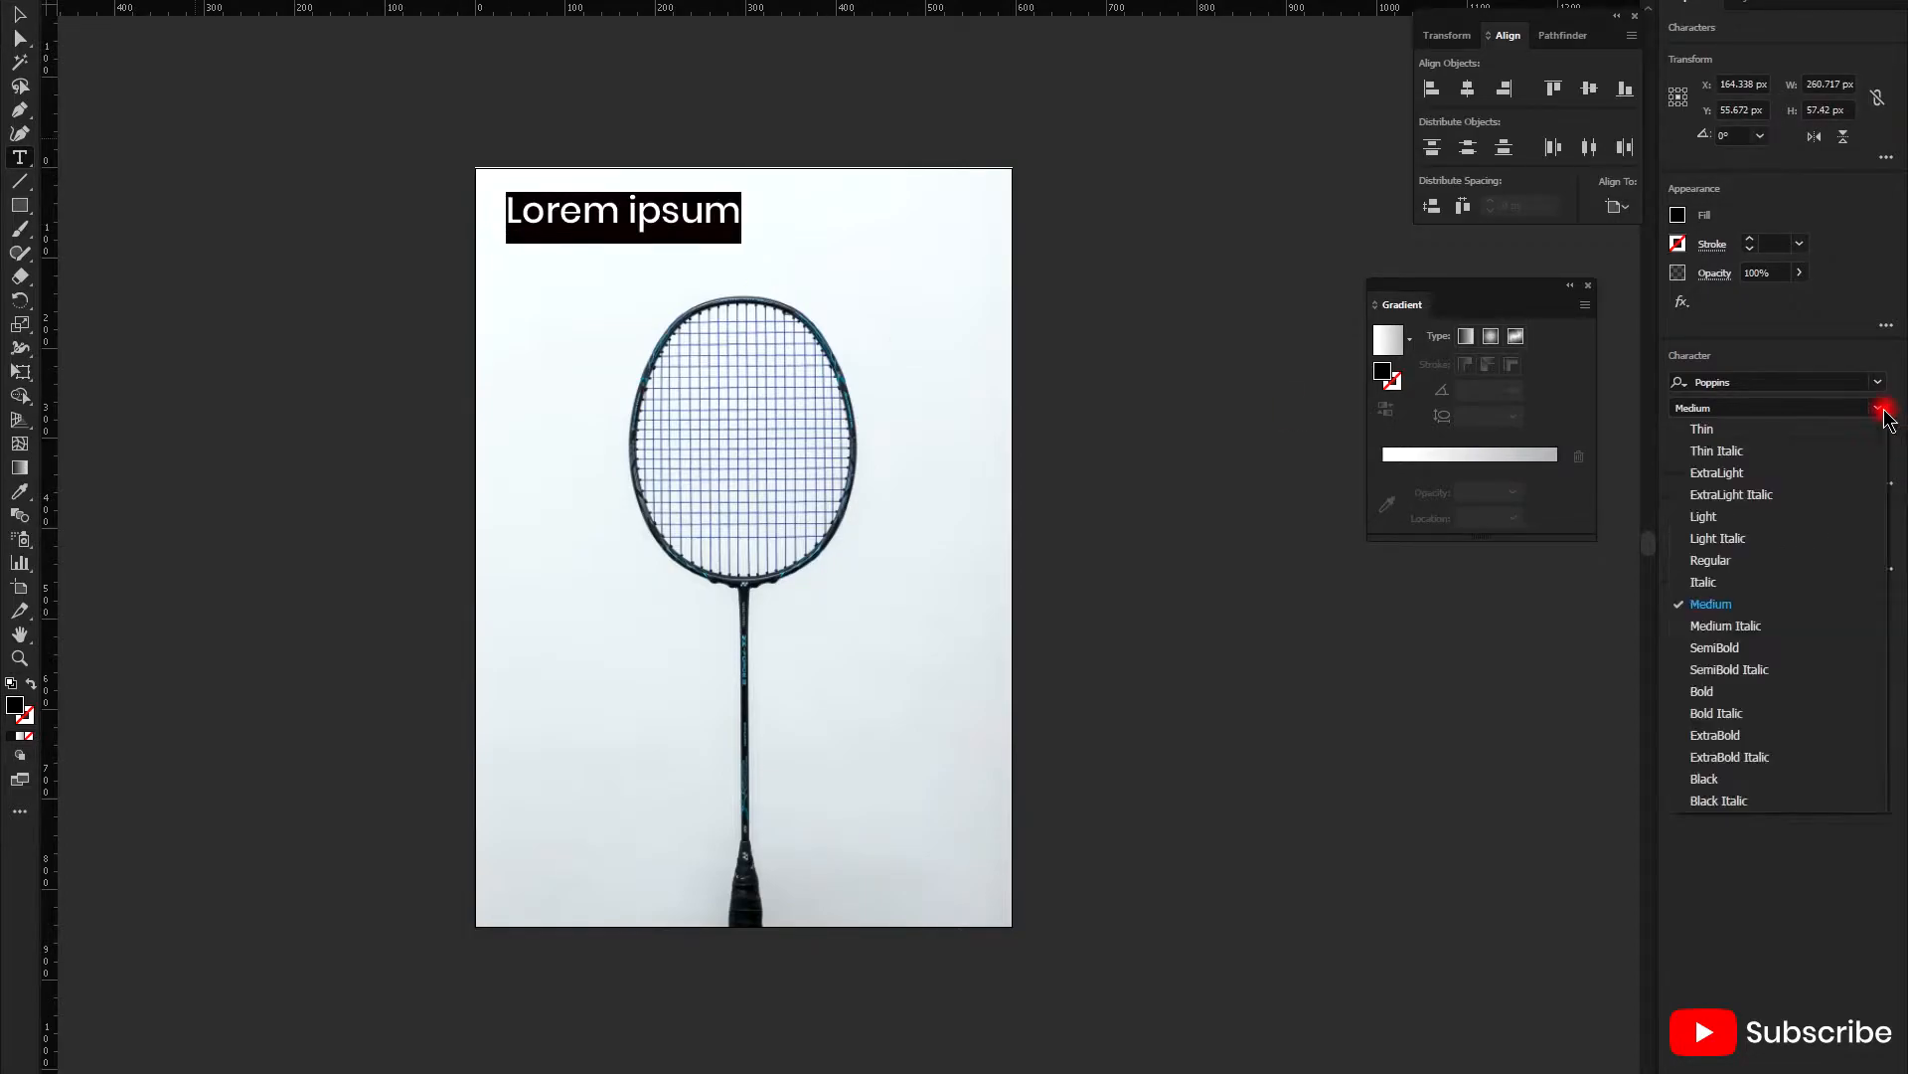
pyautogui.click(1747, 649)
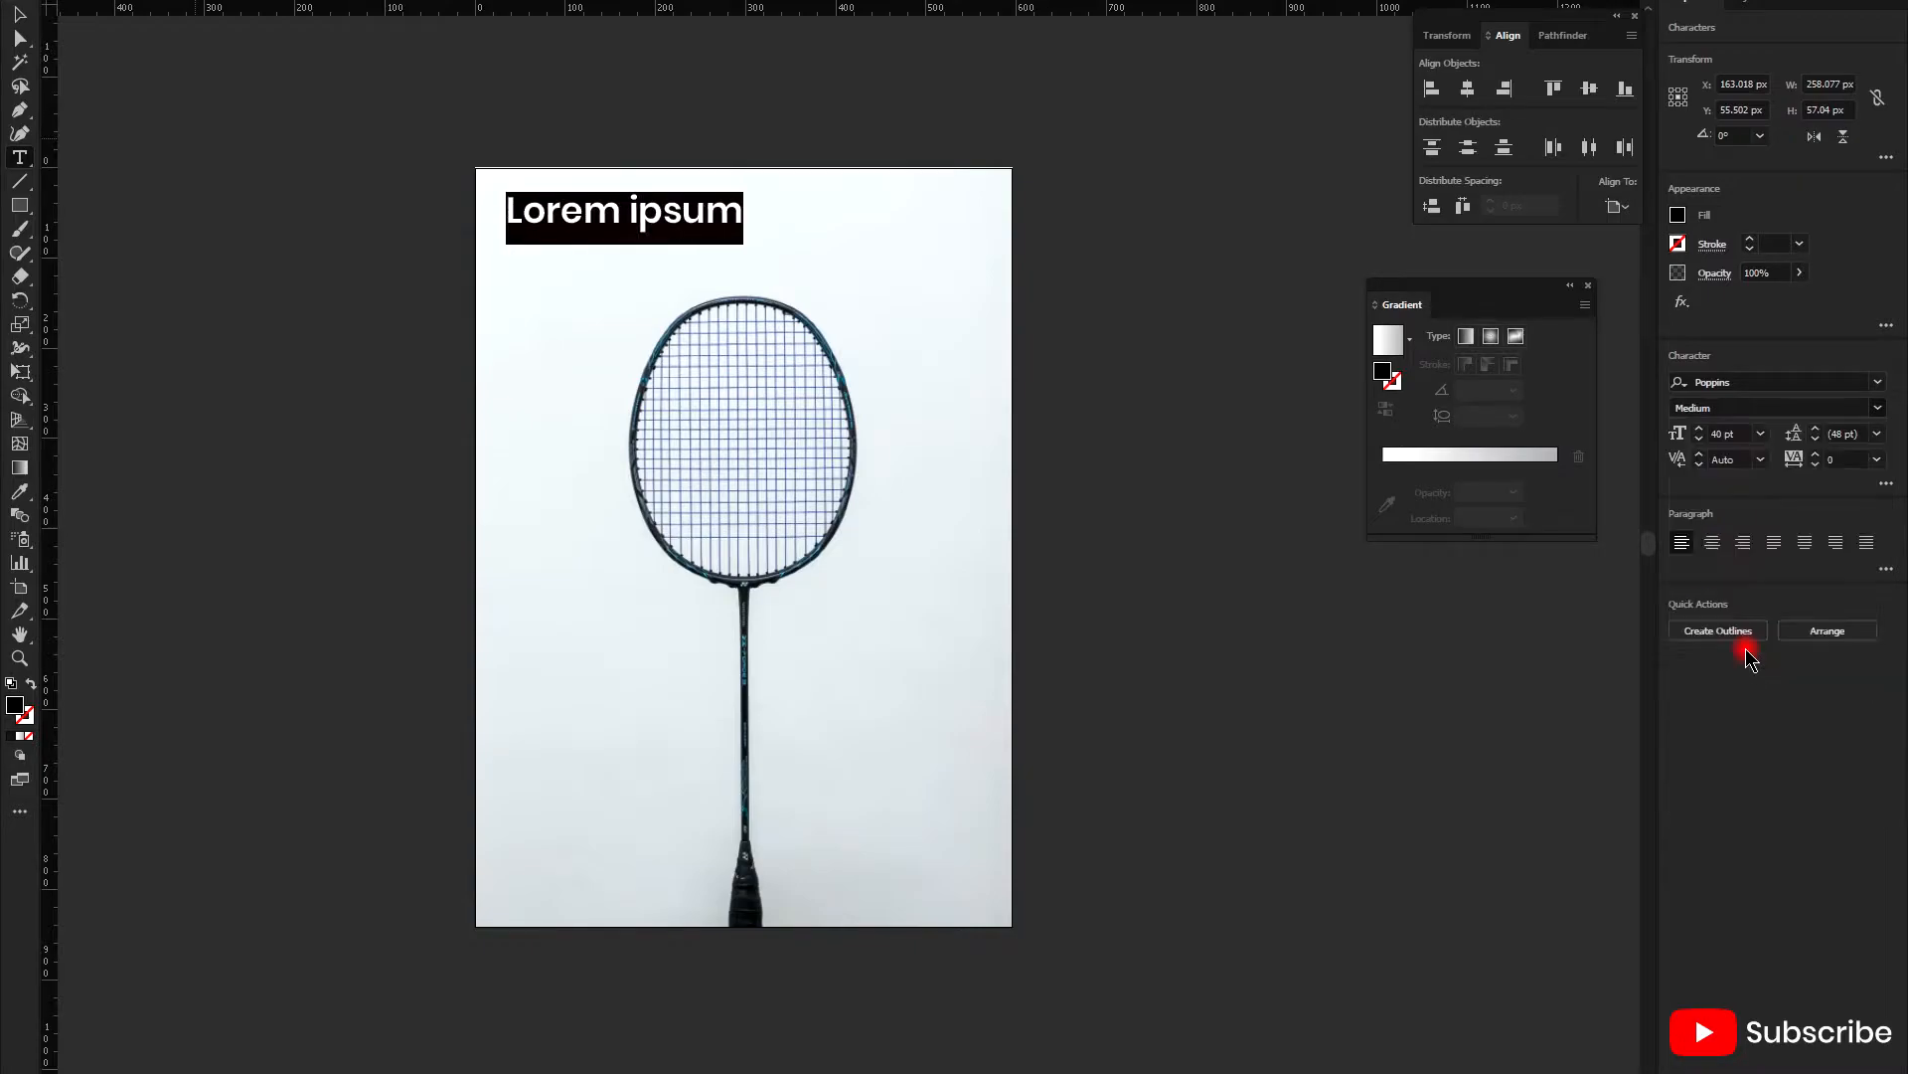
# - Fill the placeholder text with white and replace its wording with "BELIEVE"
pyautogui.click(1678, 215)
pyautogui.click(1488, 286)
pyautogui.click(642, 257)
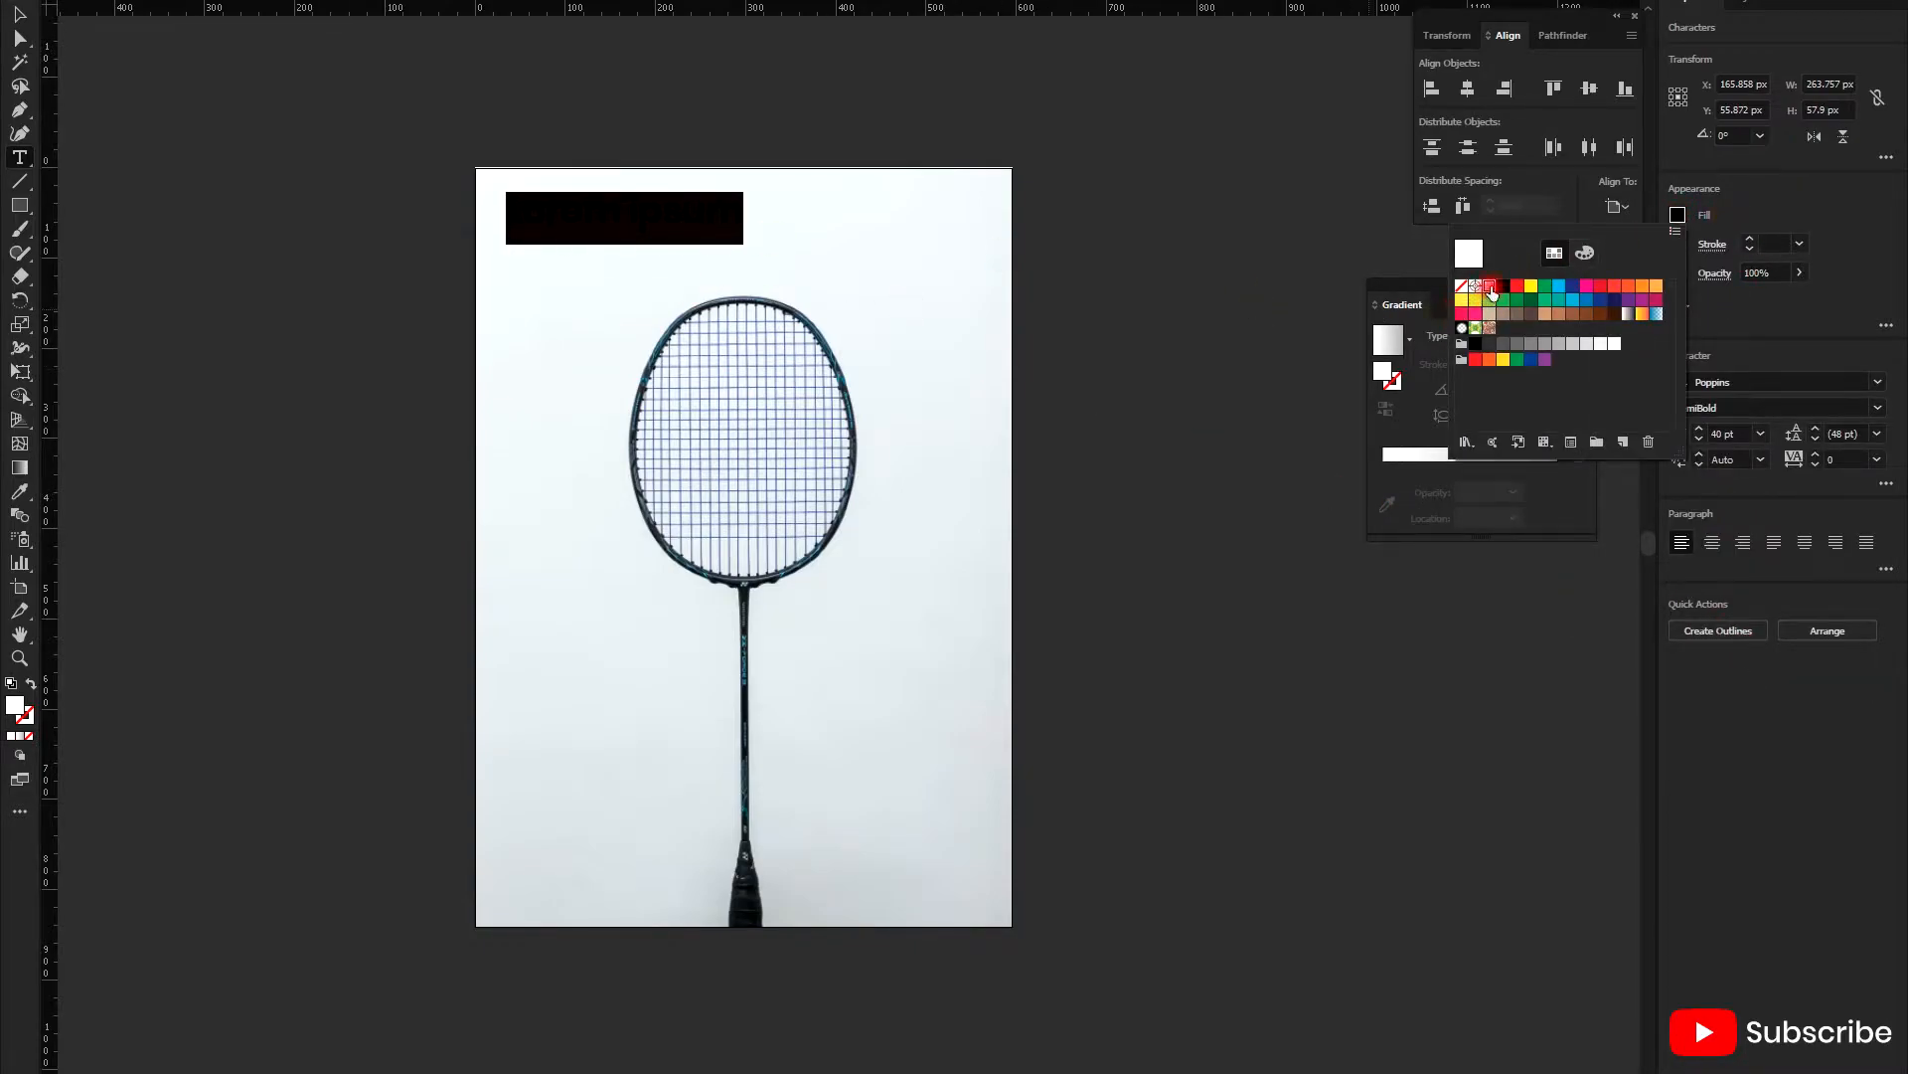
pyautogui.click(22, 17)
pyautogui.scroll(3, 485, 202)
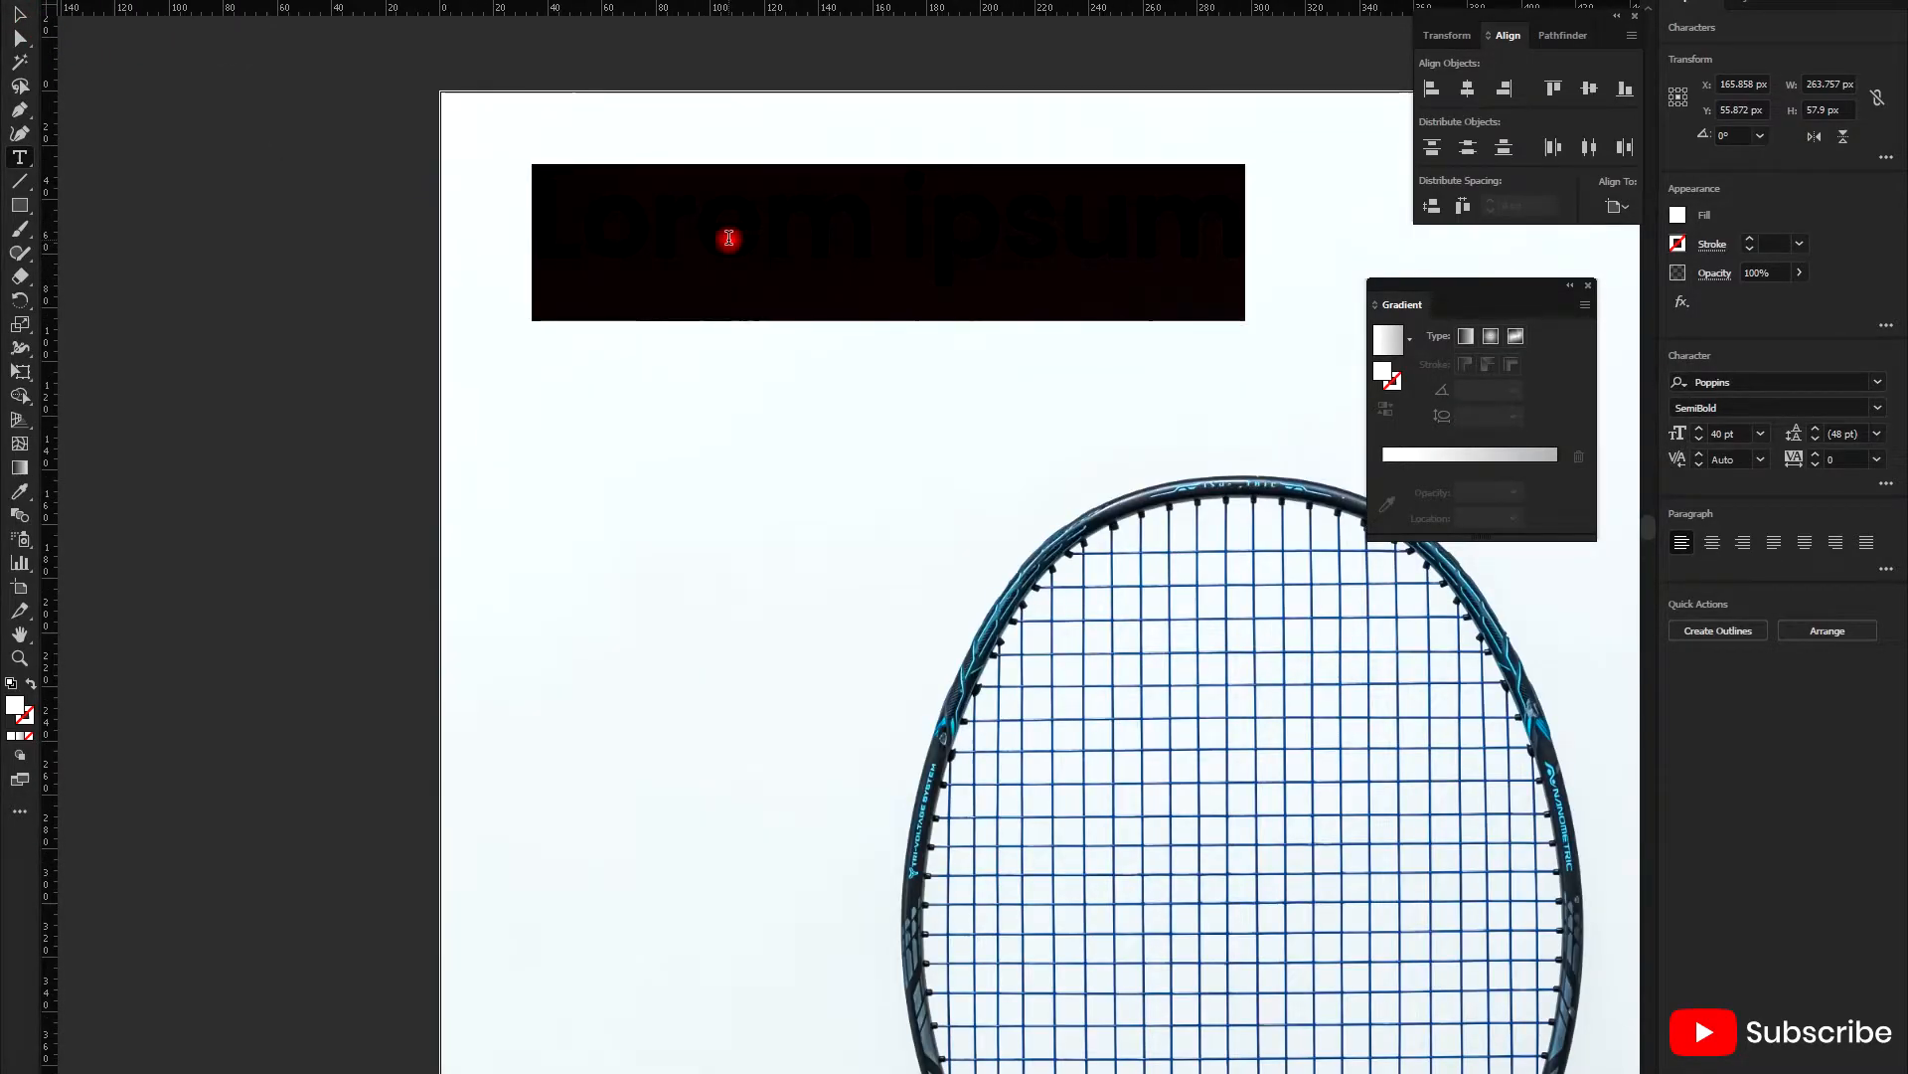
pyautogui.write('BELIEVE')
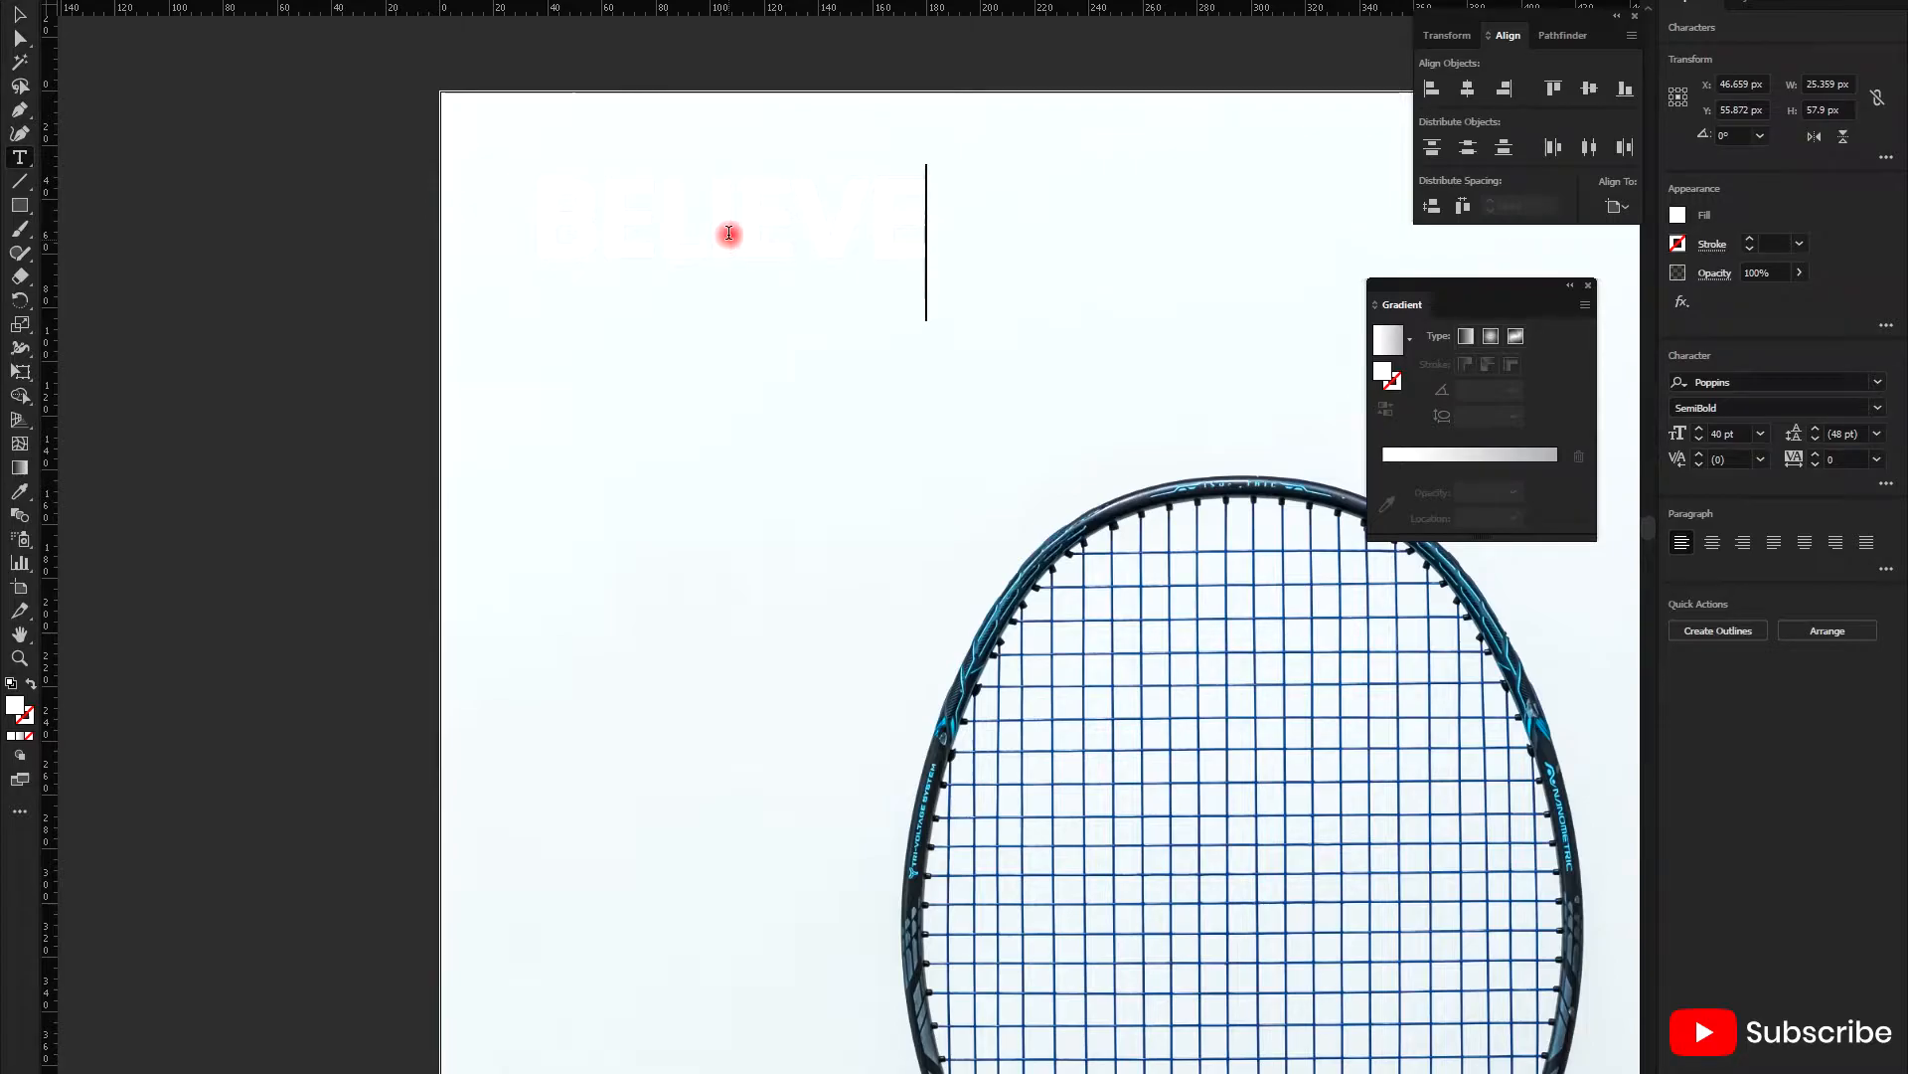
pyautogui.press('Escape')
pyautogui.scroll(-2, 503, 278)
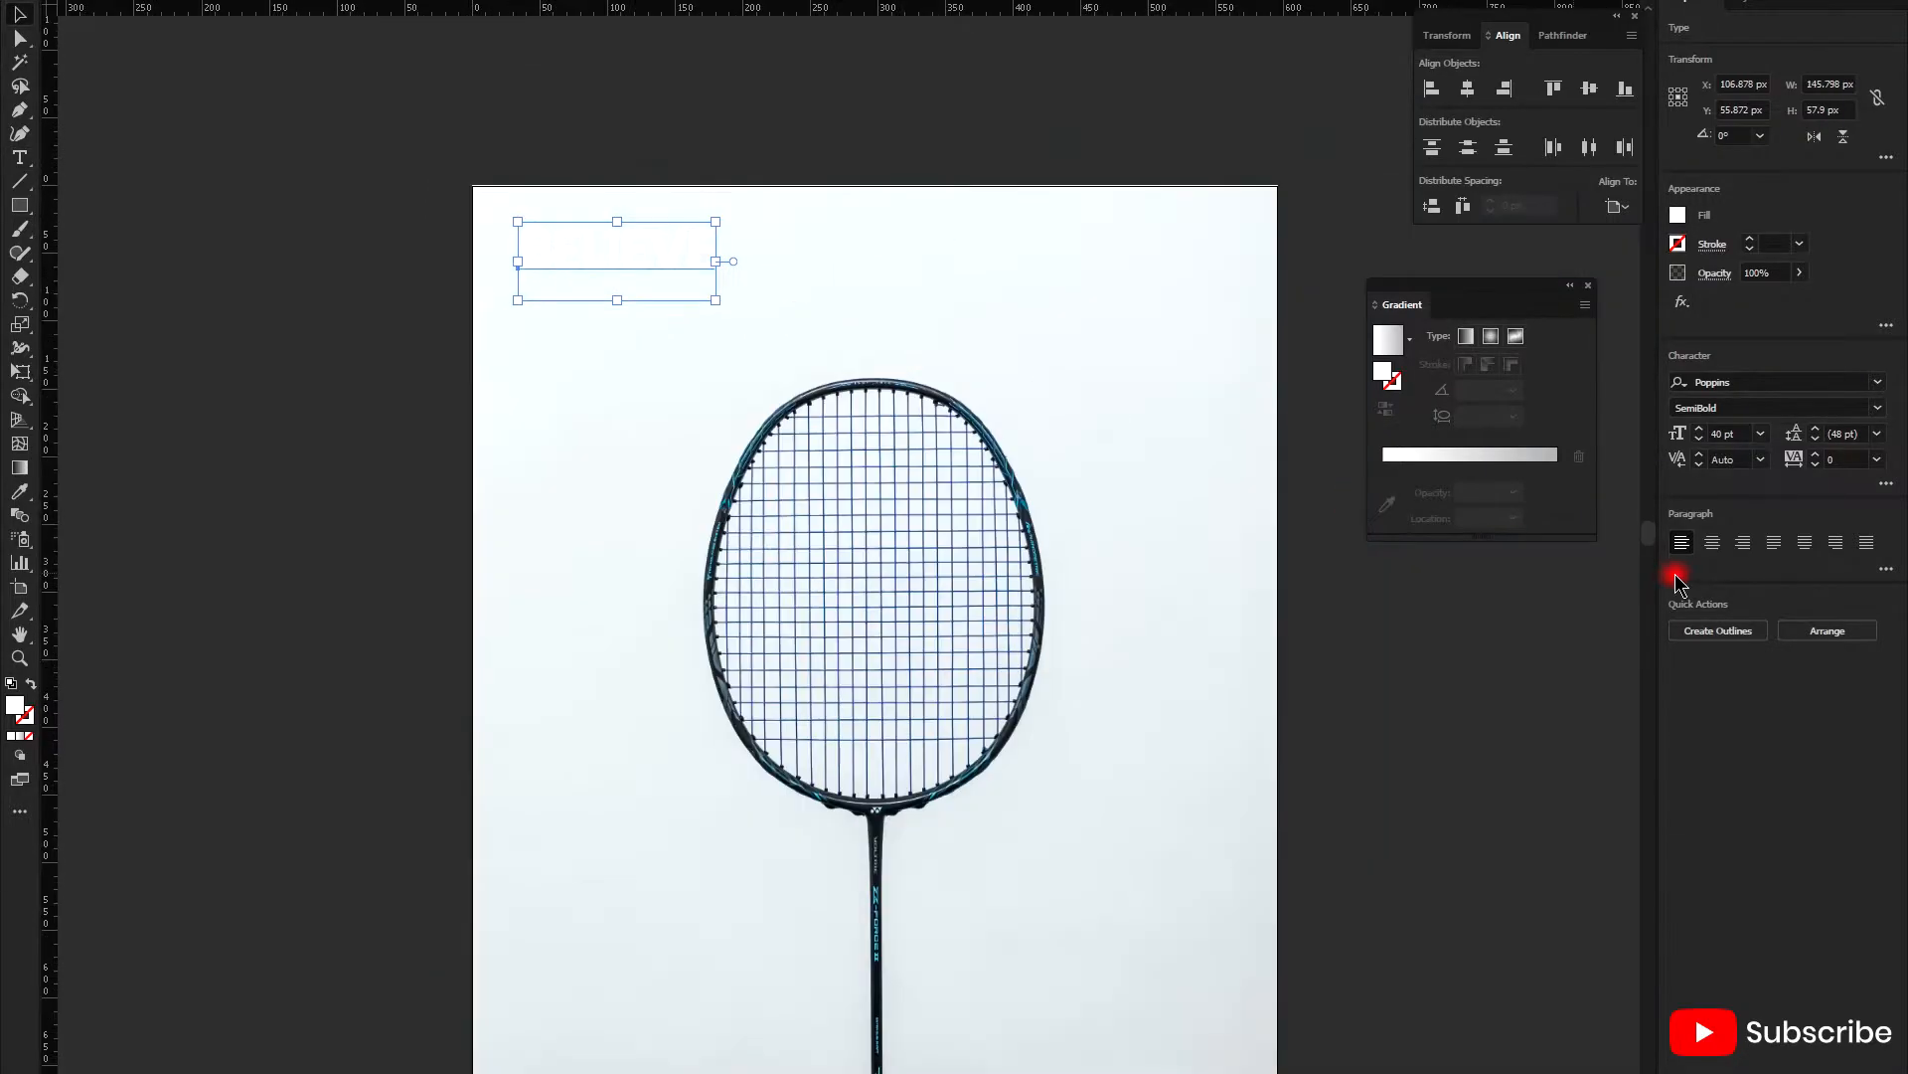
# - Convert the BELIEVE text to outlines and move it closer to the artboard's upper-left corner
pyautogui.click(1704, 632)
pyautogui.scroll(2, 596, 242)
pyautogui.moveTo(831, 310); pyautogui.dragTo(777, 262)
pyautogui.click(718, 400)
pyautogui.scroll(-1, 674, 396)
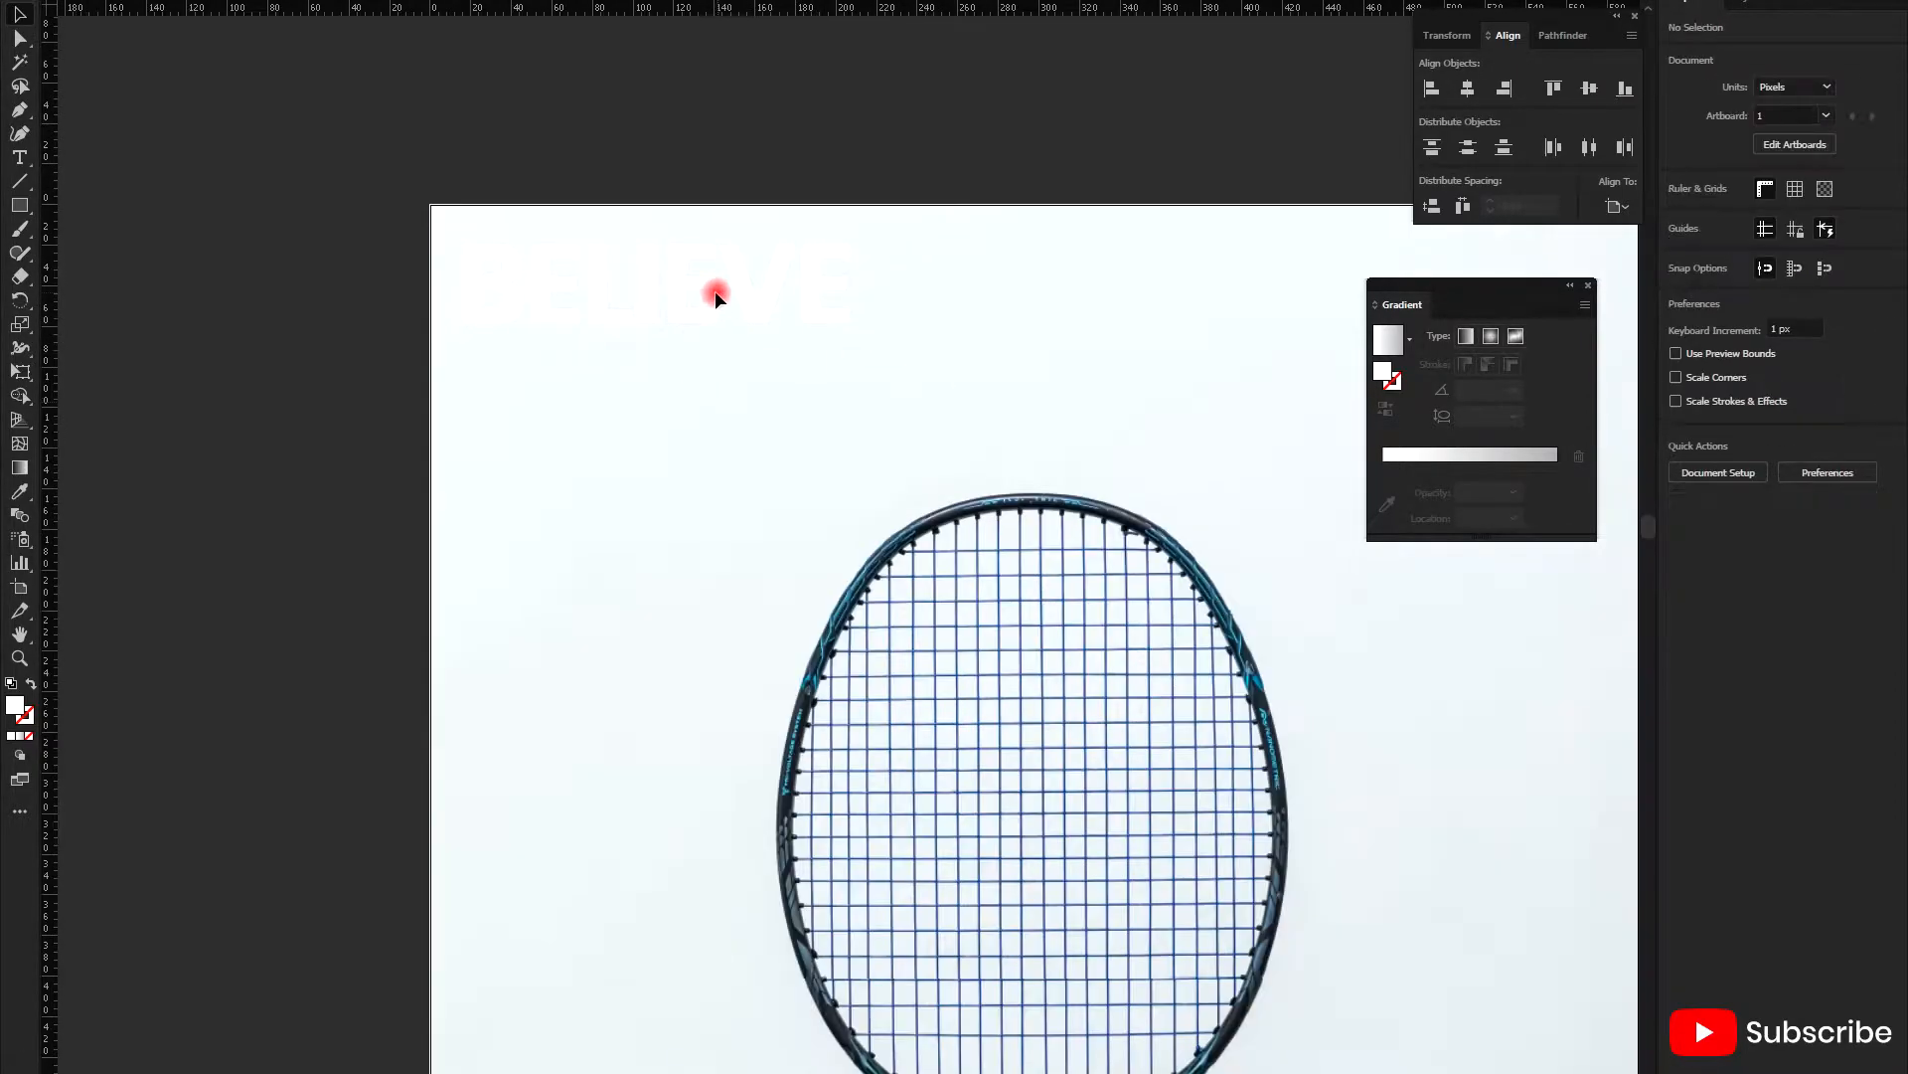
# - Apply a Multiply drop shadow to the BELIEVE lettering with 25% opacity, 3 px offsets and 6 px blur
pyautogui.click(714, 295)
pyautogui.click(1682, 301)
pyautogui.moveTo(1759, 502)
pyautogui.click(1571, 501)
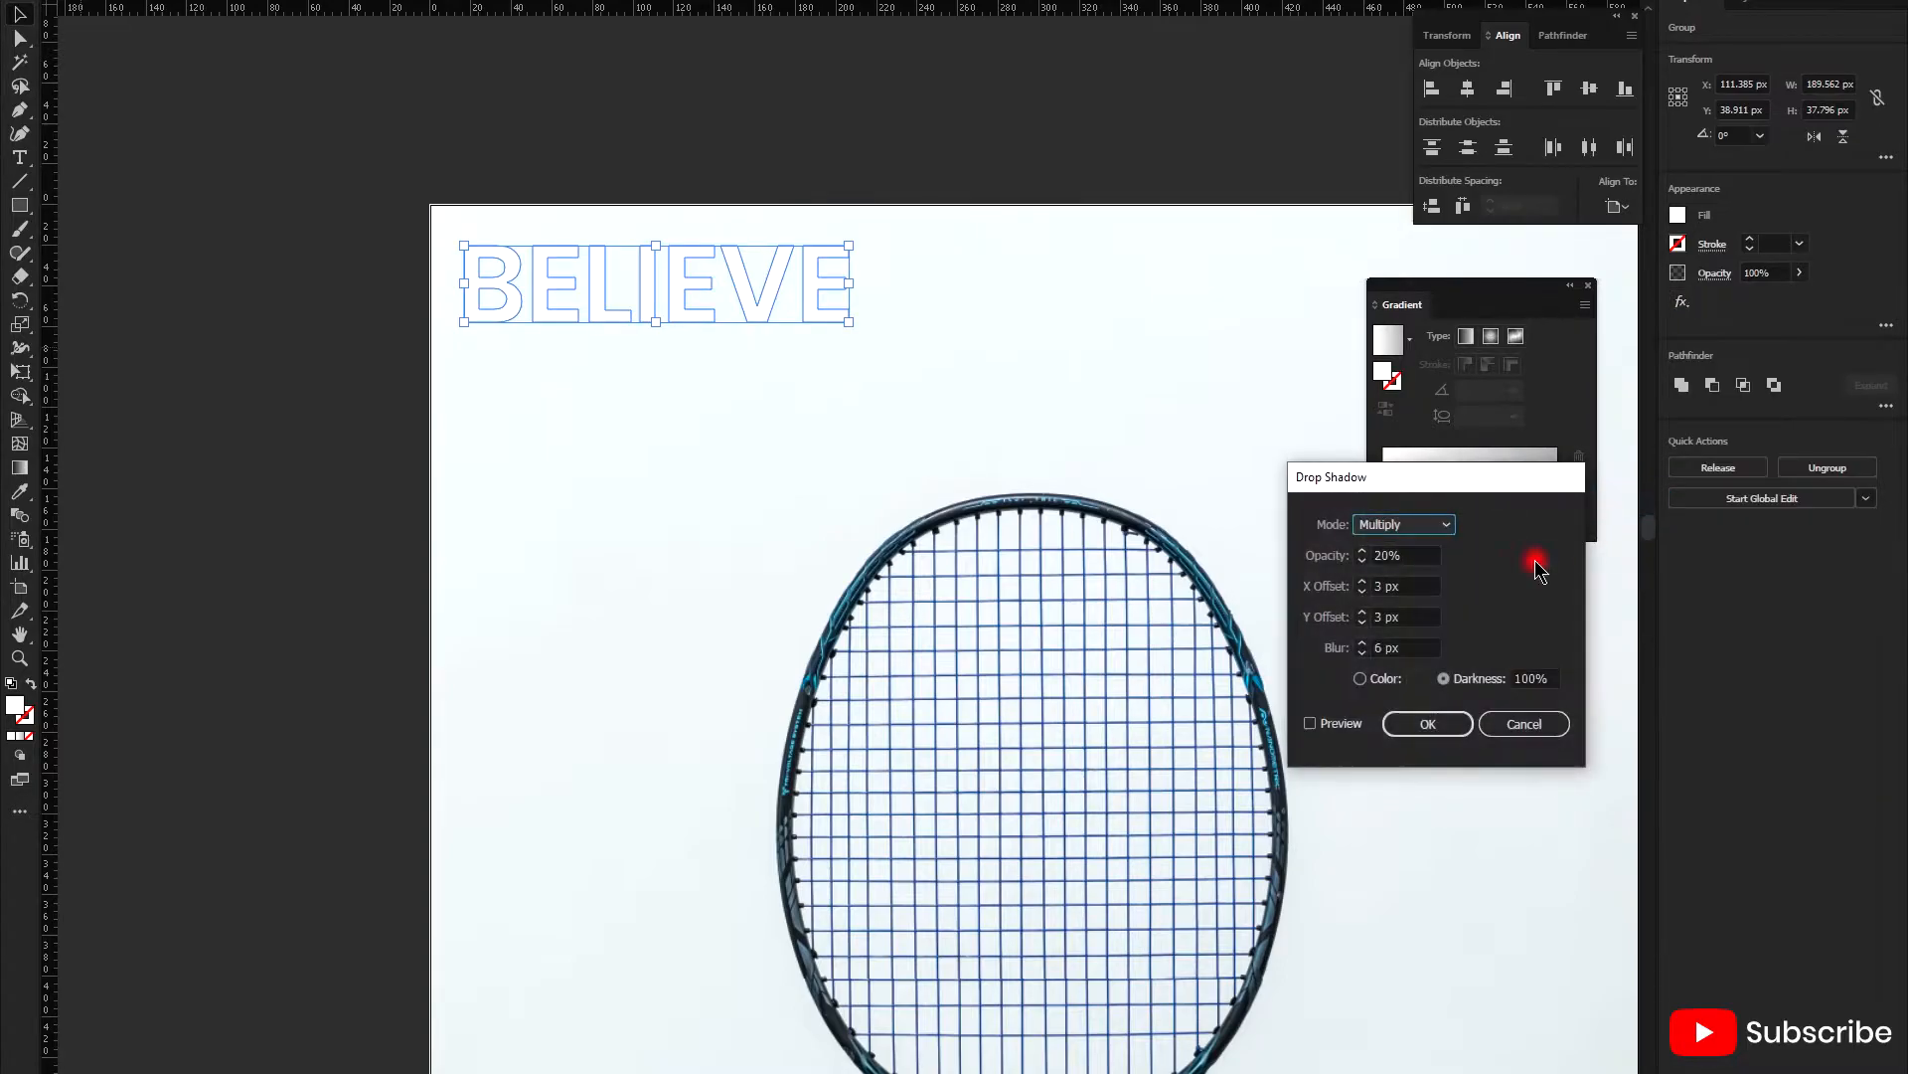
pyautogui.click(1333, 730)
pyautogui.moveTo(1414, 647); pyautogui.dragTo(1360, 553)
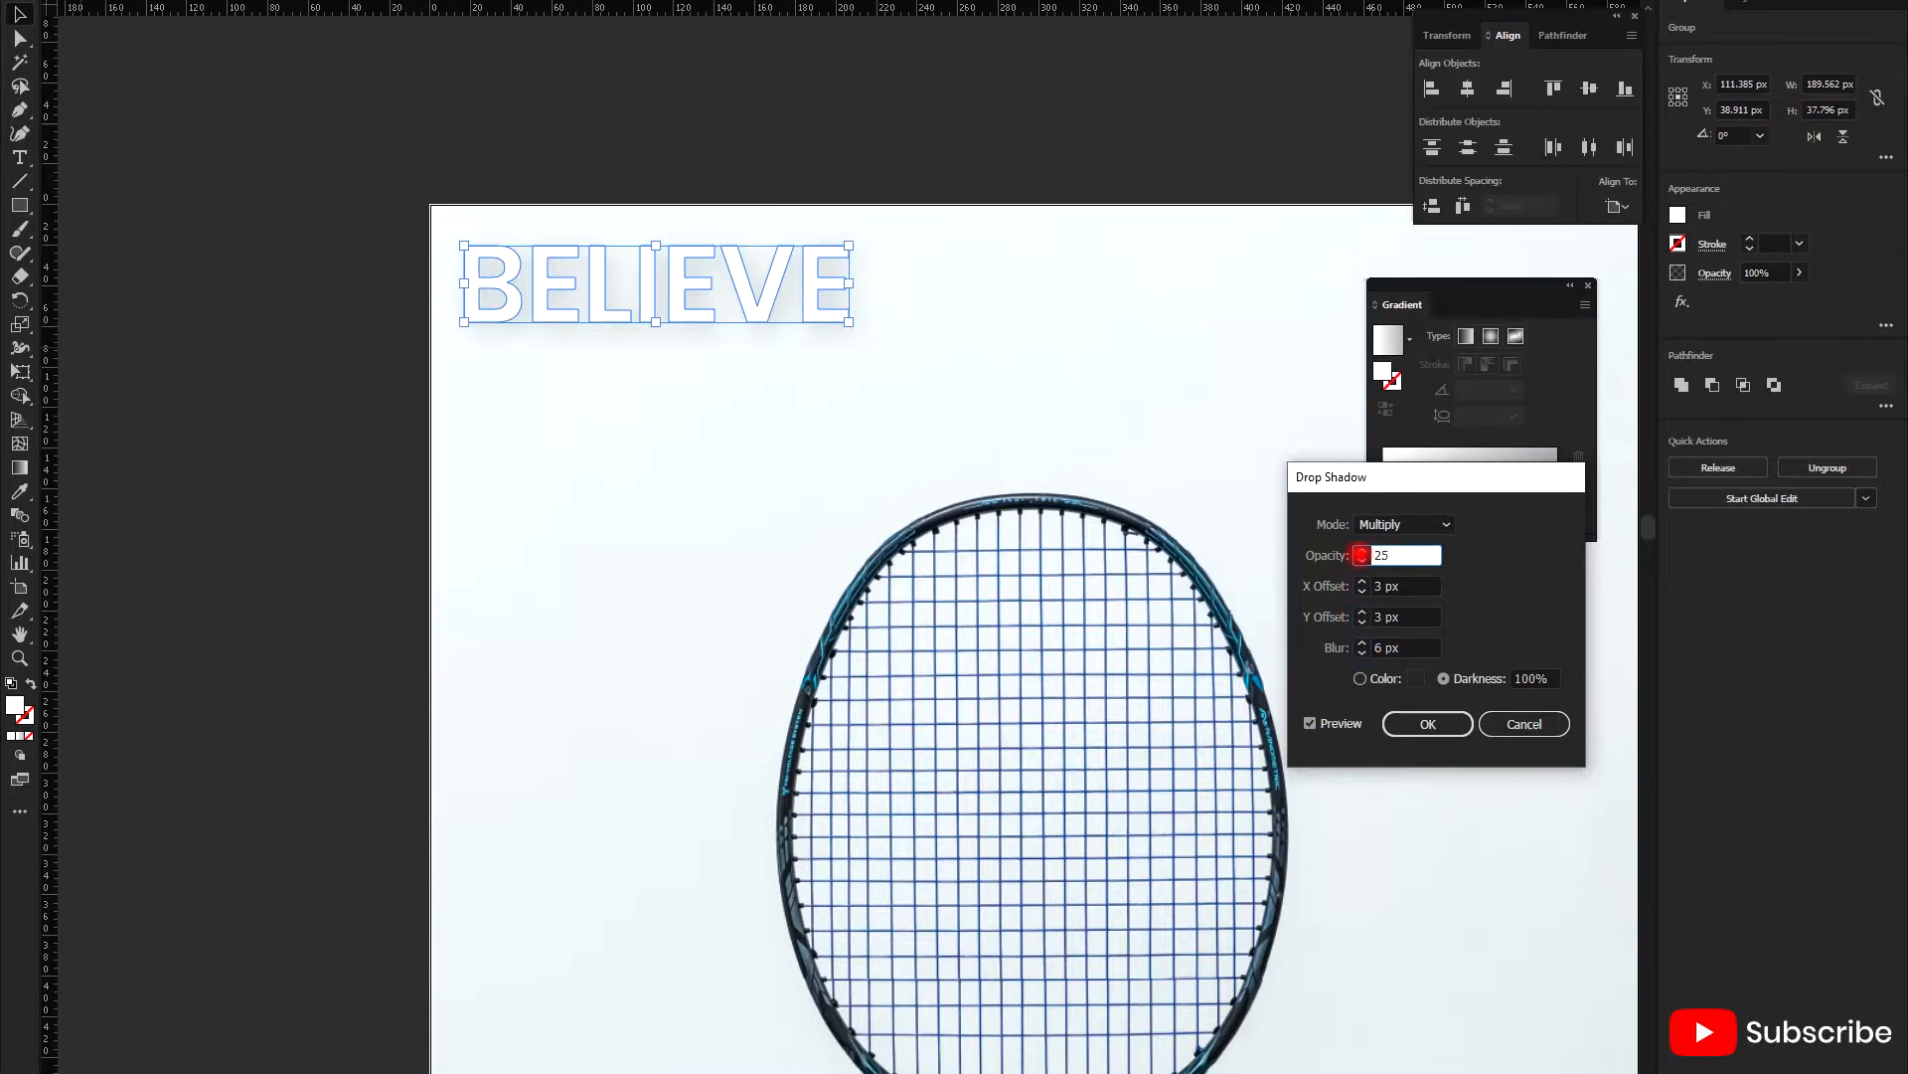
pyautogui.press('Return')
pyautogui.click(1094, 349)
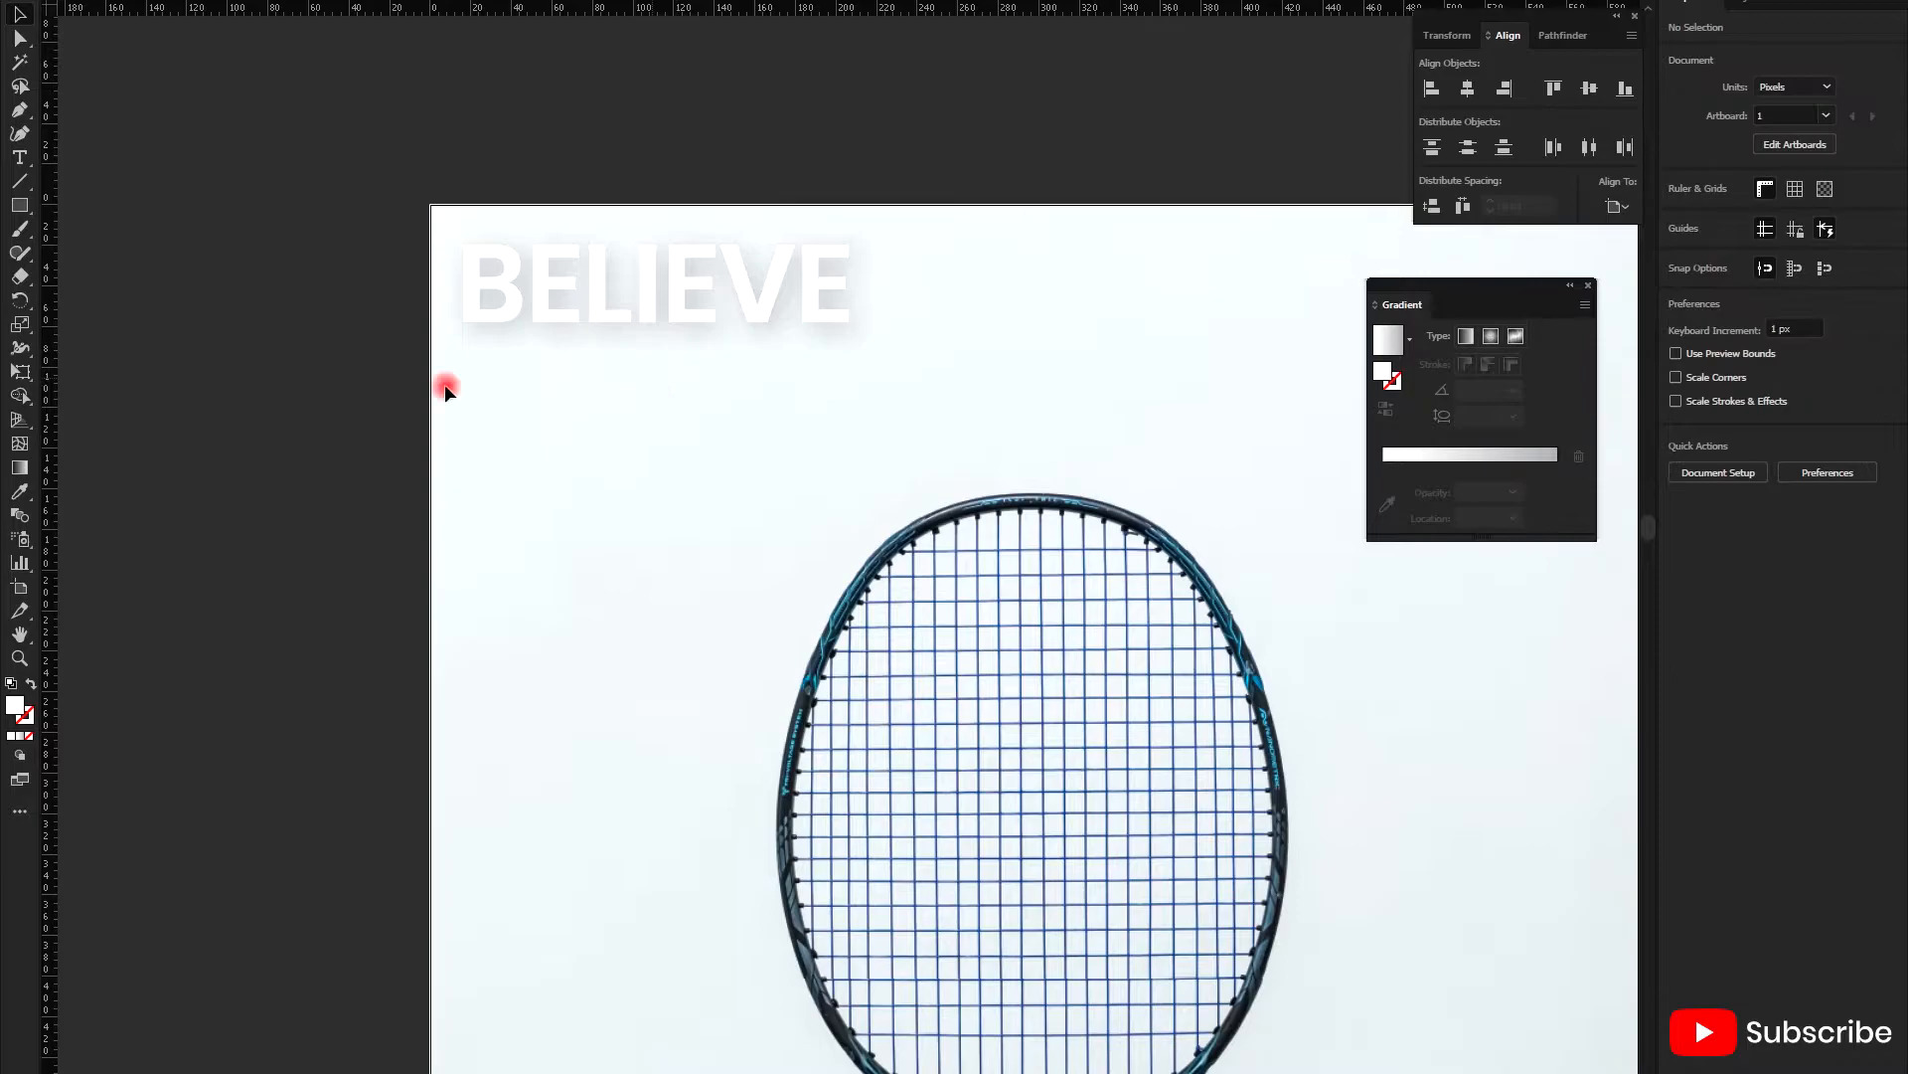
# - Draw a thin white bar about 82 × 4 px under the first letters of BELIEVE and nudge it up 3 px
pyautogui.scroll(4, 535, 331)
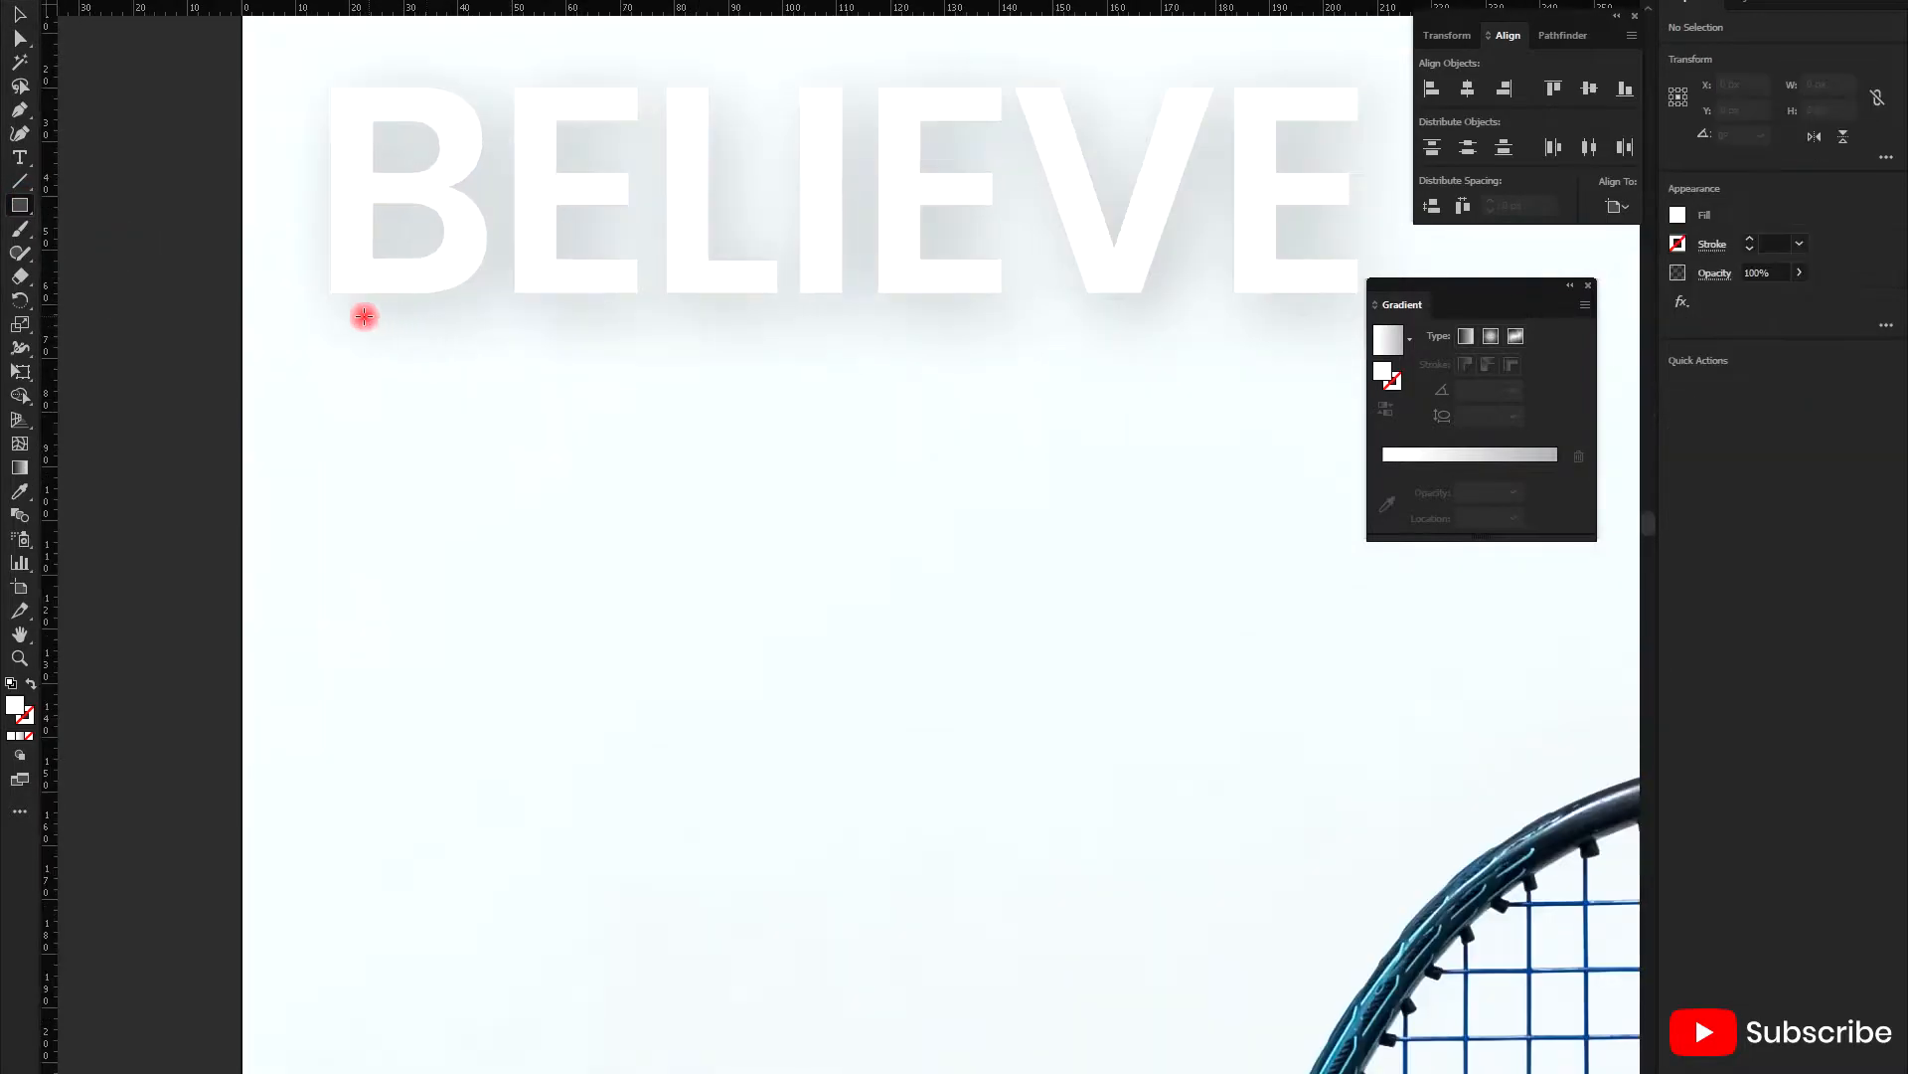
pyautogui.moveTo(335, 307); pyautogui.dragTo(765, 368)
pyautogui.press('Up')
pyautogui.press('Up')
pyautogui.press('Up')
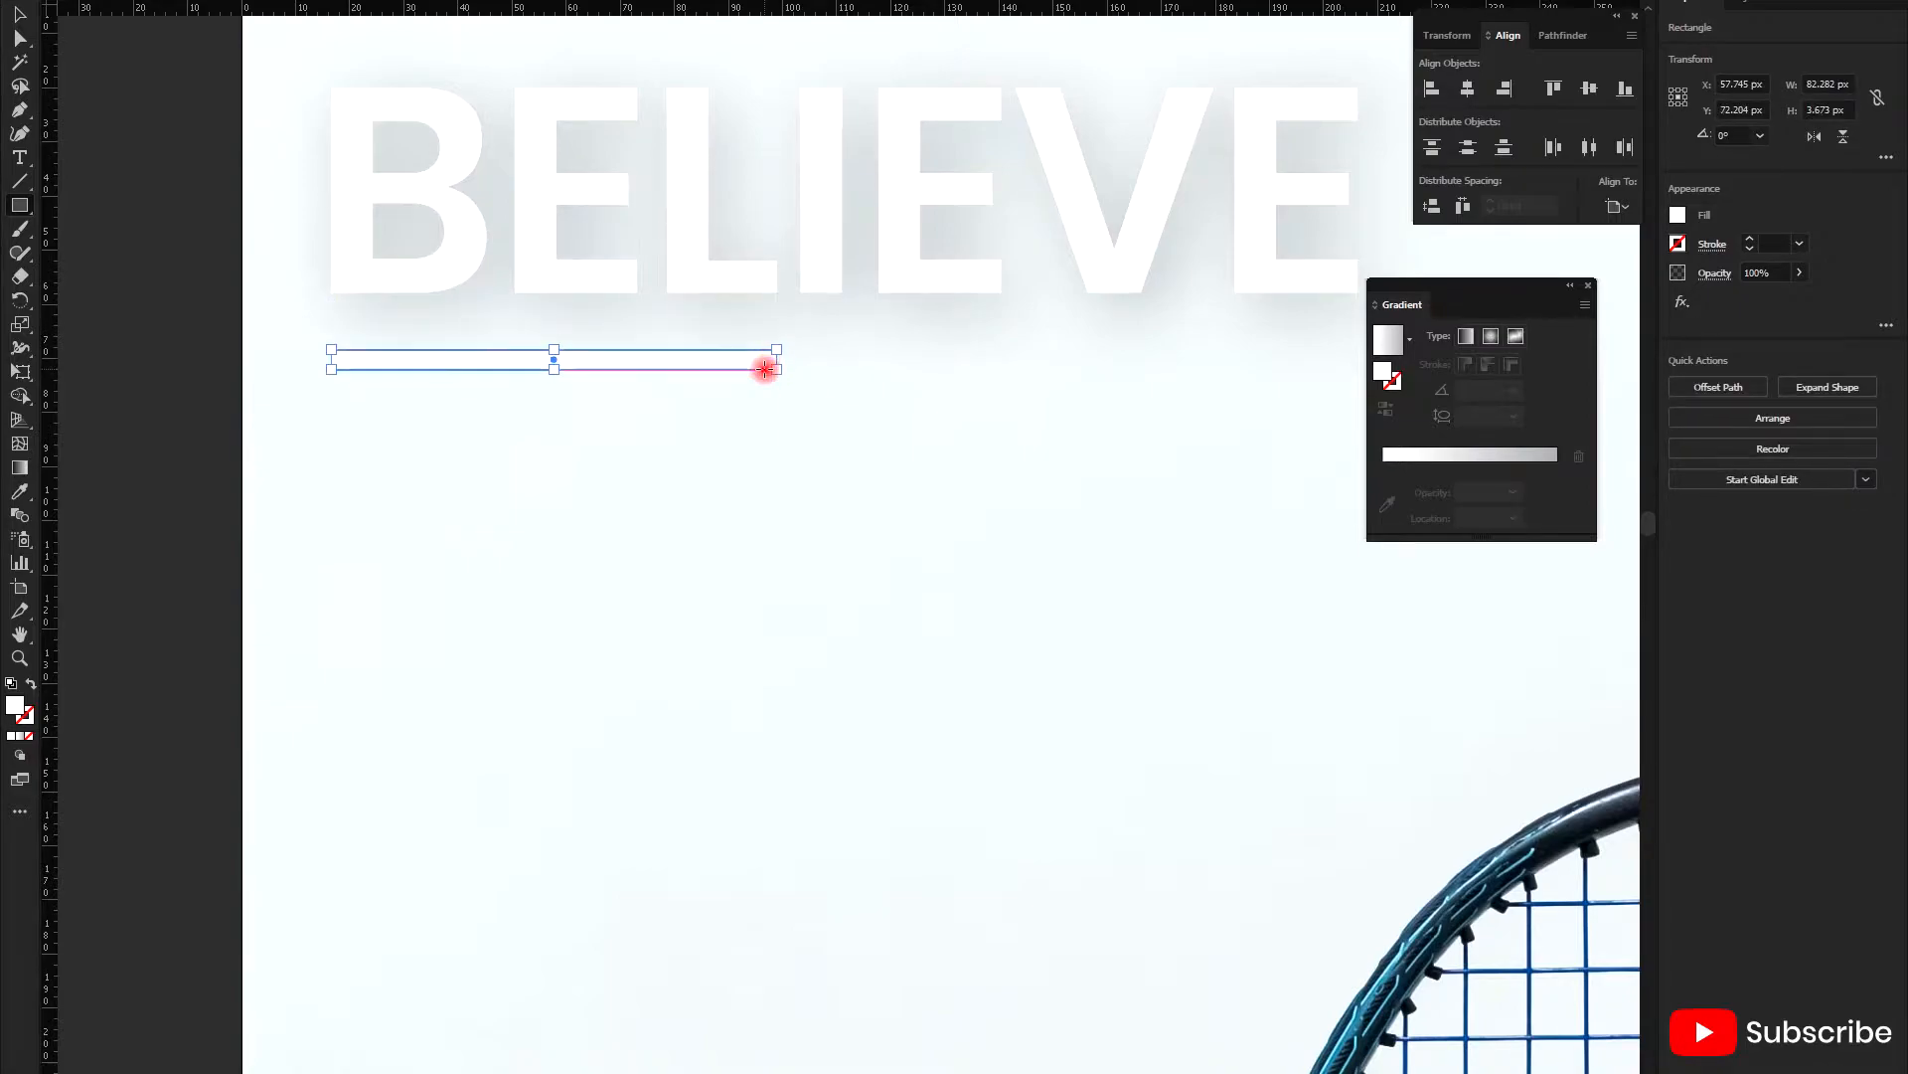
# - Apply a Multiply drop shadow to the thin bar with 25% opacity, 3 px offsets and 6 px blur
pyautogui.click(1681, 299)
pyautogui.moveTo(1729, 500)
pyautogui.click(1646, 502)
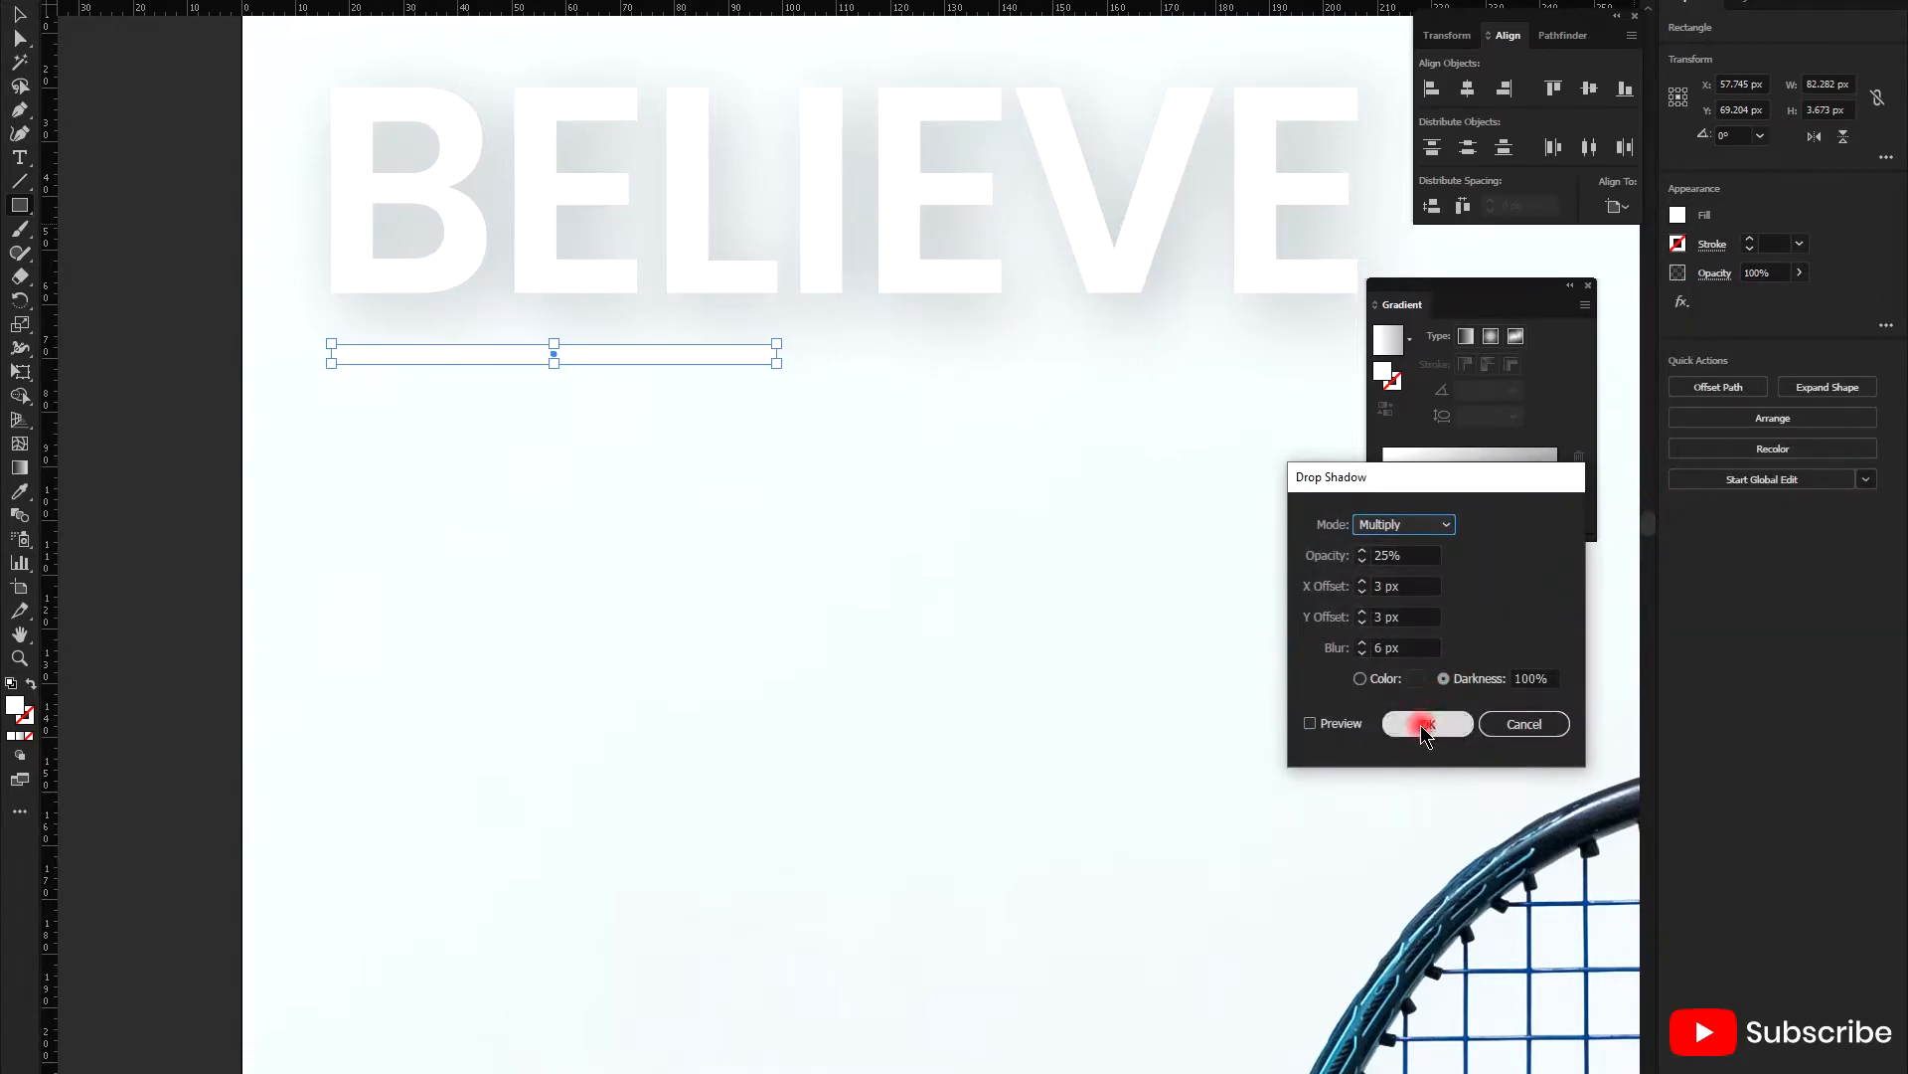
pyautogui.click(1424, 723)
pyautogui.scroll(-3, 695, 391)
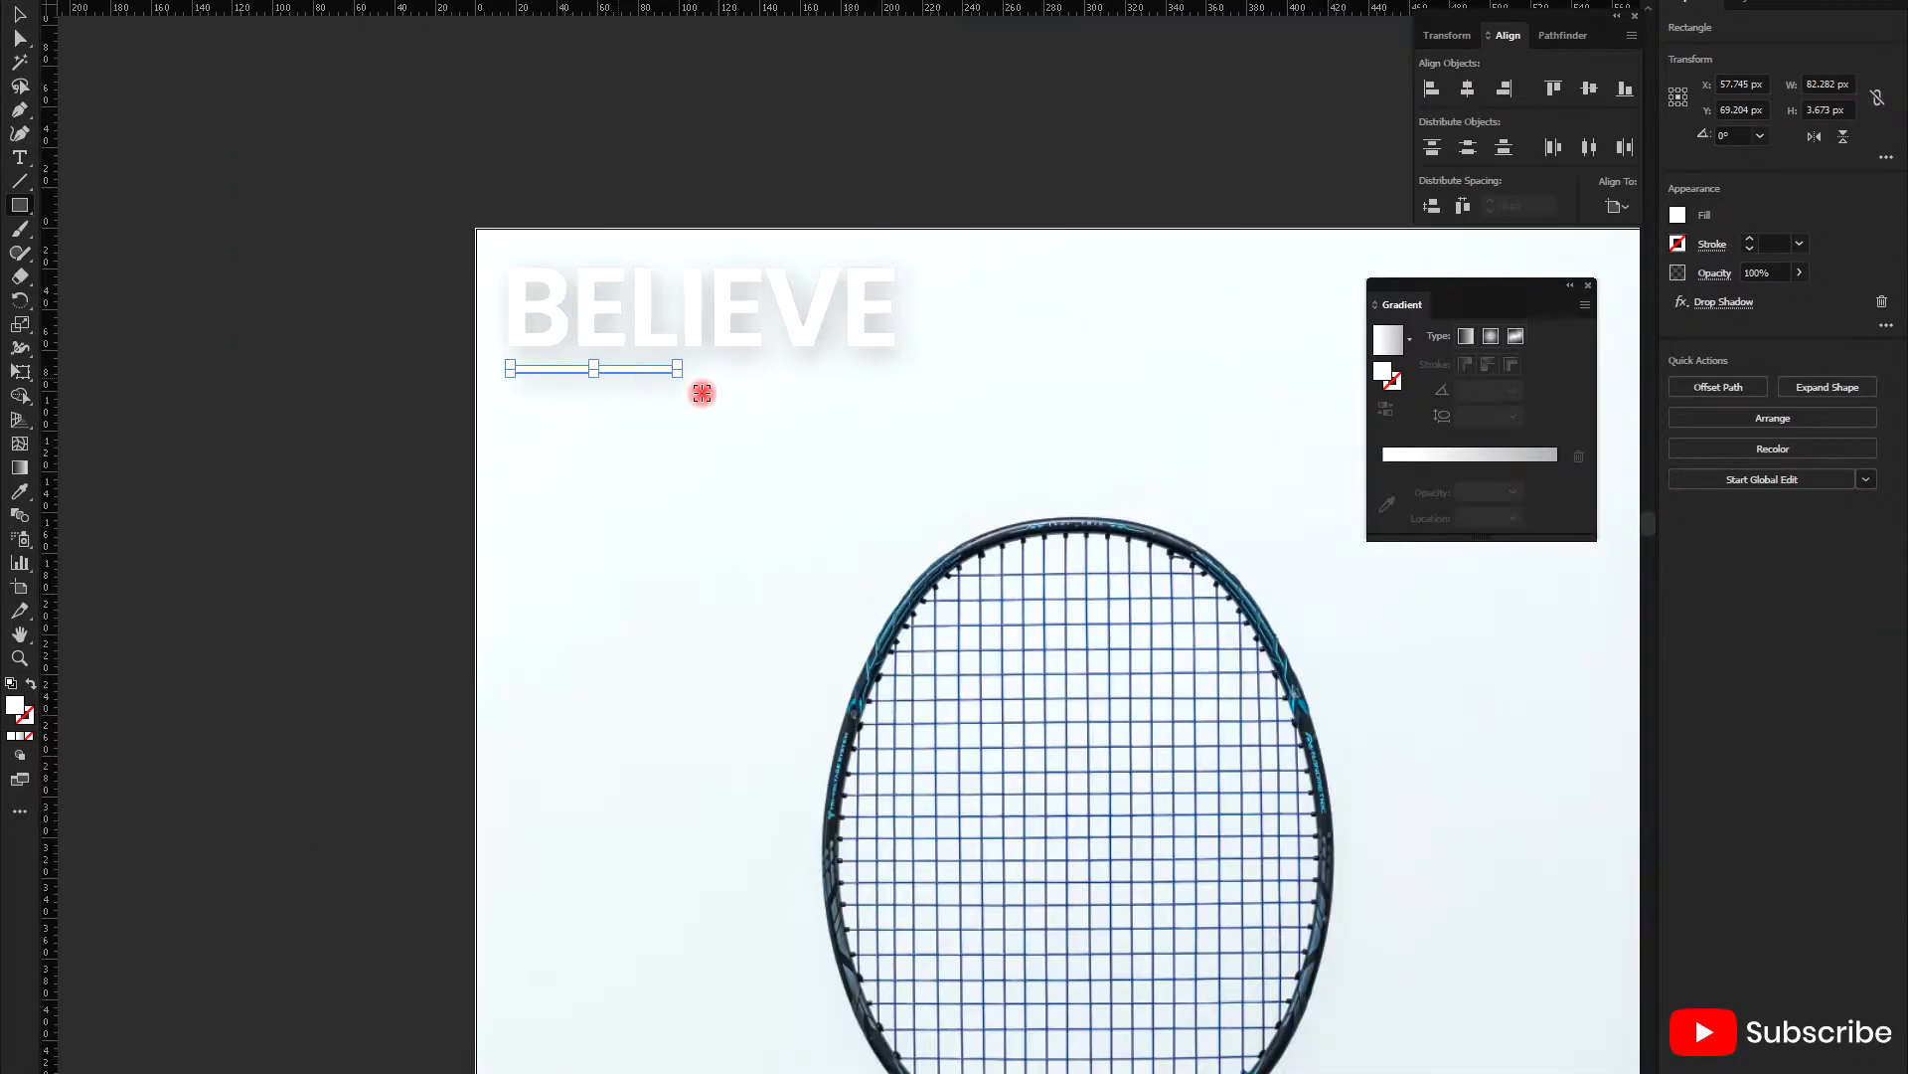
pyautogui.click(1717, 312)
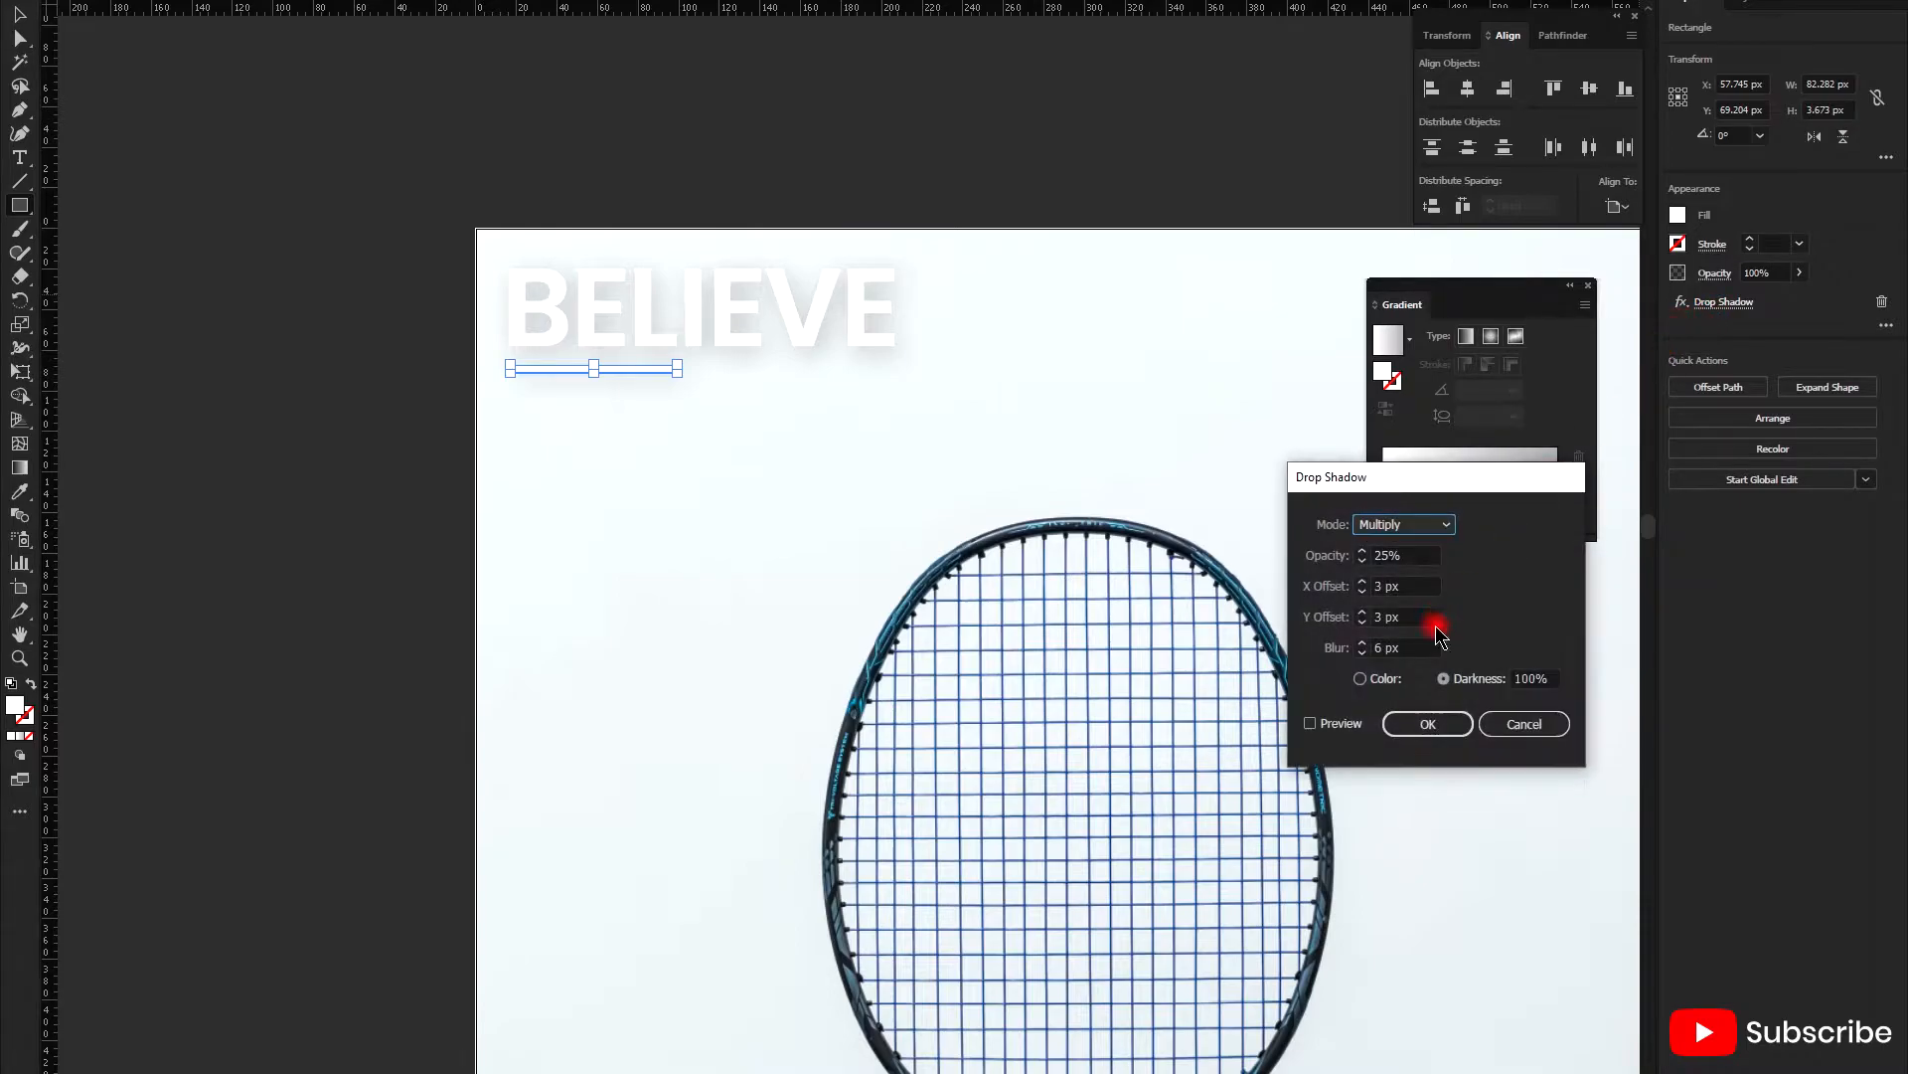
pyautogui.click(1432, 722)
pyautogui.press('v')
pyautogui.click(745, 431)
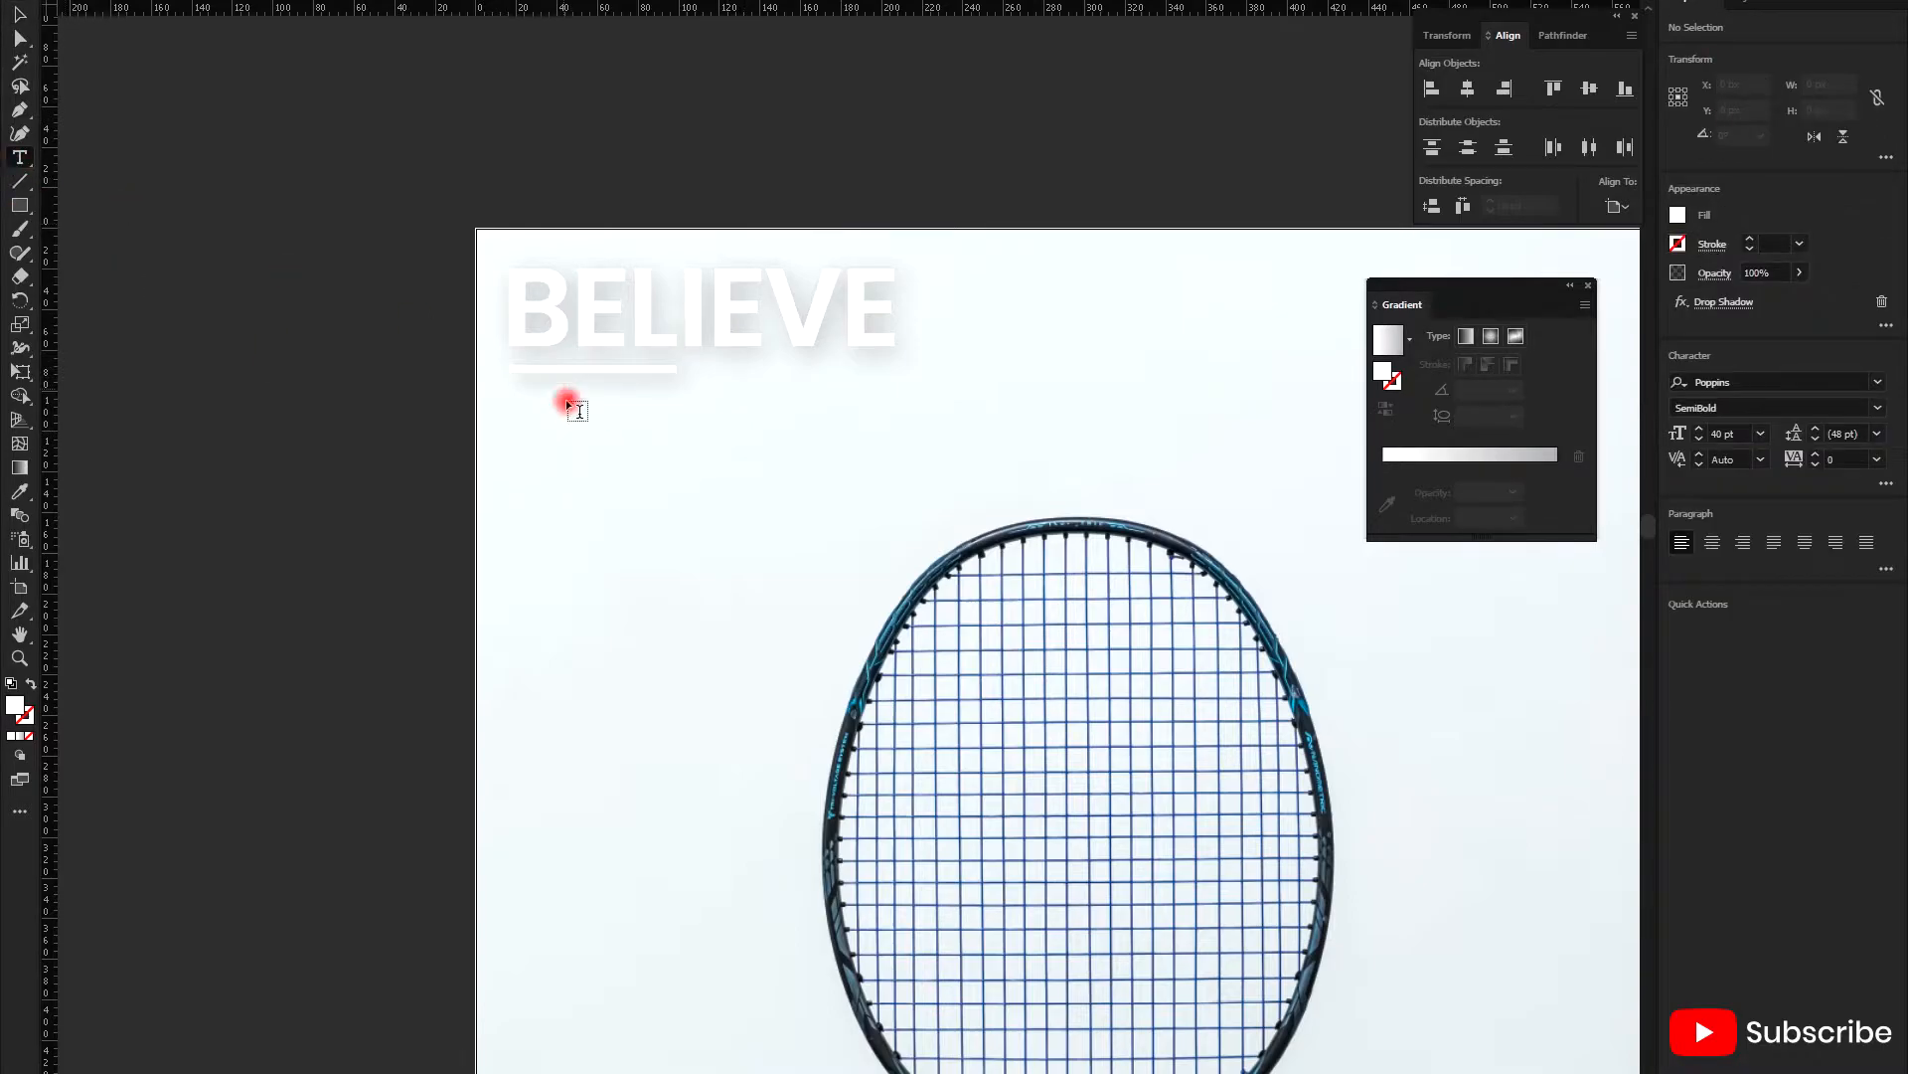
# - Add the text IN YOUR SELF below the thin bar in Poppins Medium at 10 pt
pyautogui.click(607, 444)
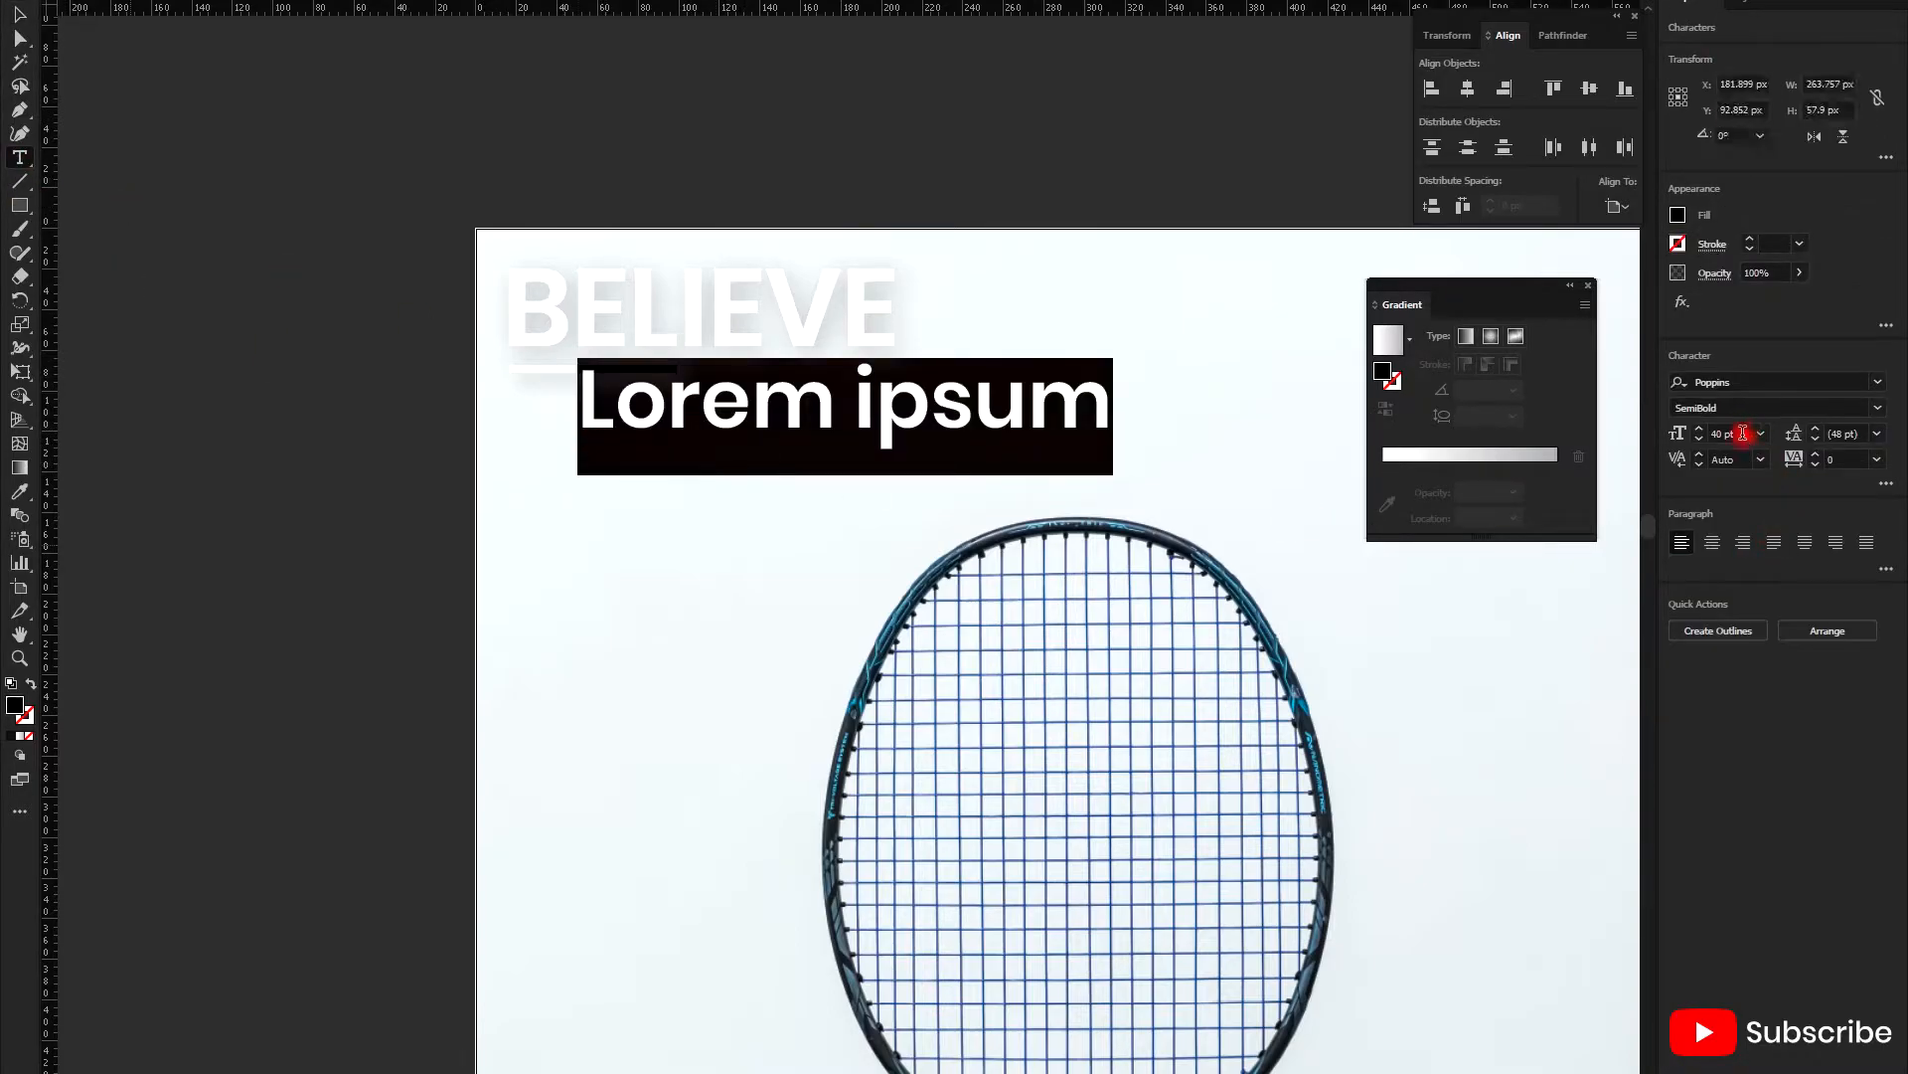
pyautogui.scroll(-2, 1743, 433)
pyautogui.scroll(-2, 1742, 433)
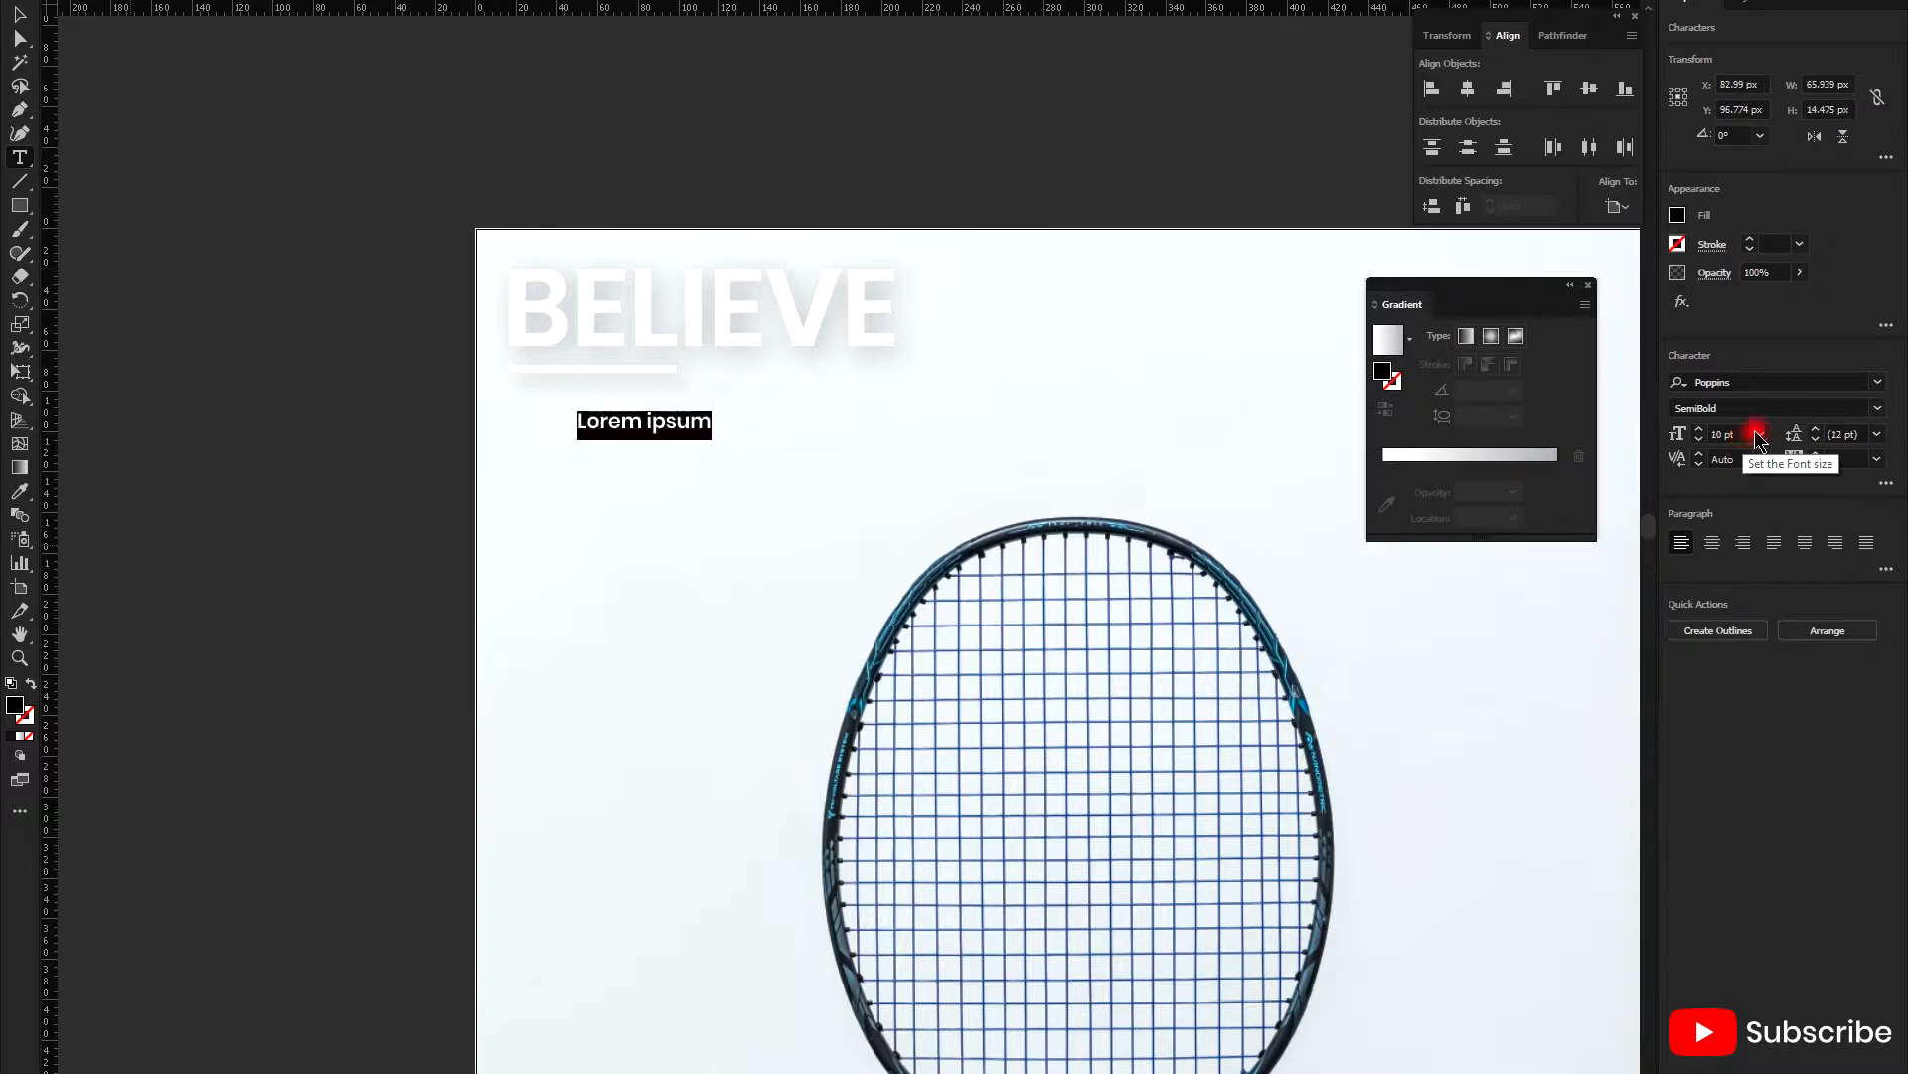
pyautogui.click(1876, 407)
pyautogui.click(1736, 607)
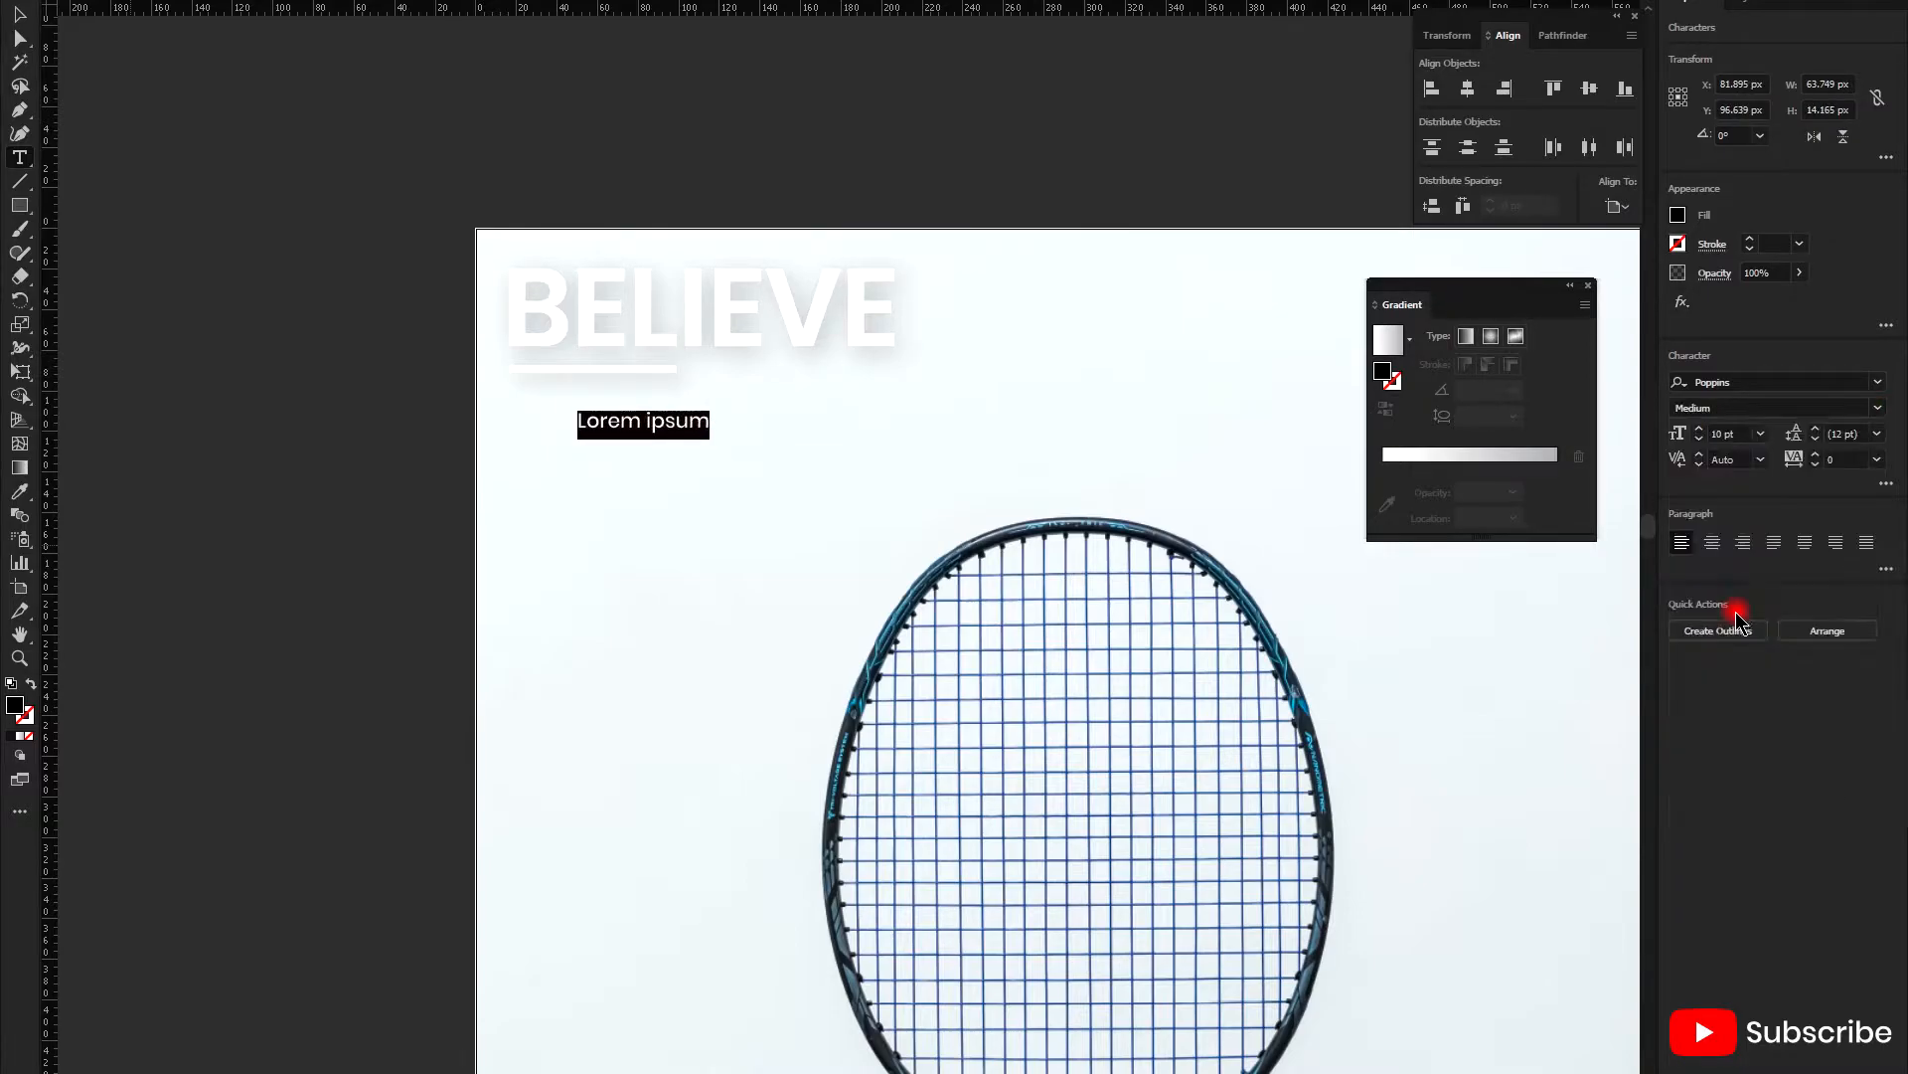
pyautogui.write('IN YOUR SELF')
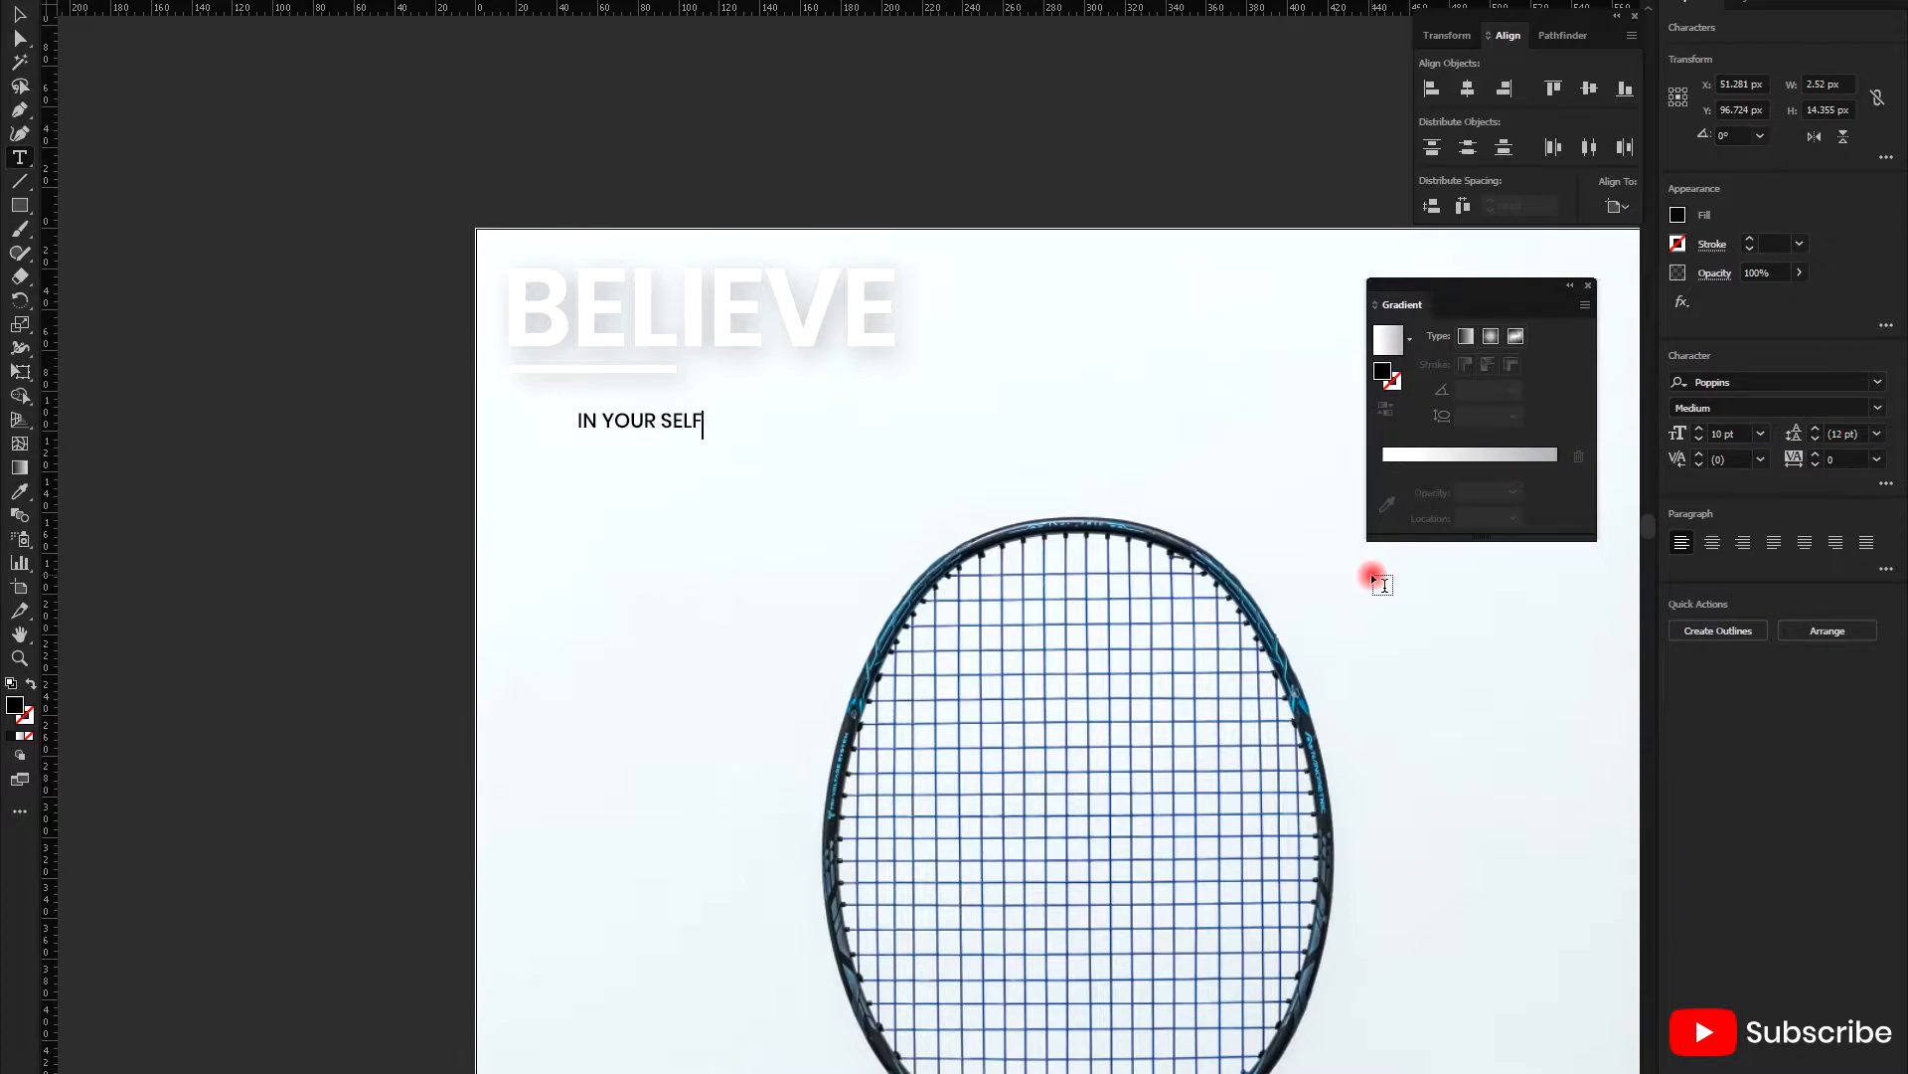
pyautogui.press('Escape')
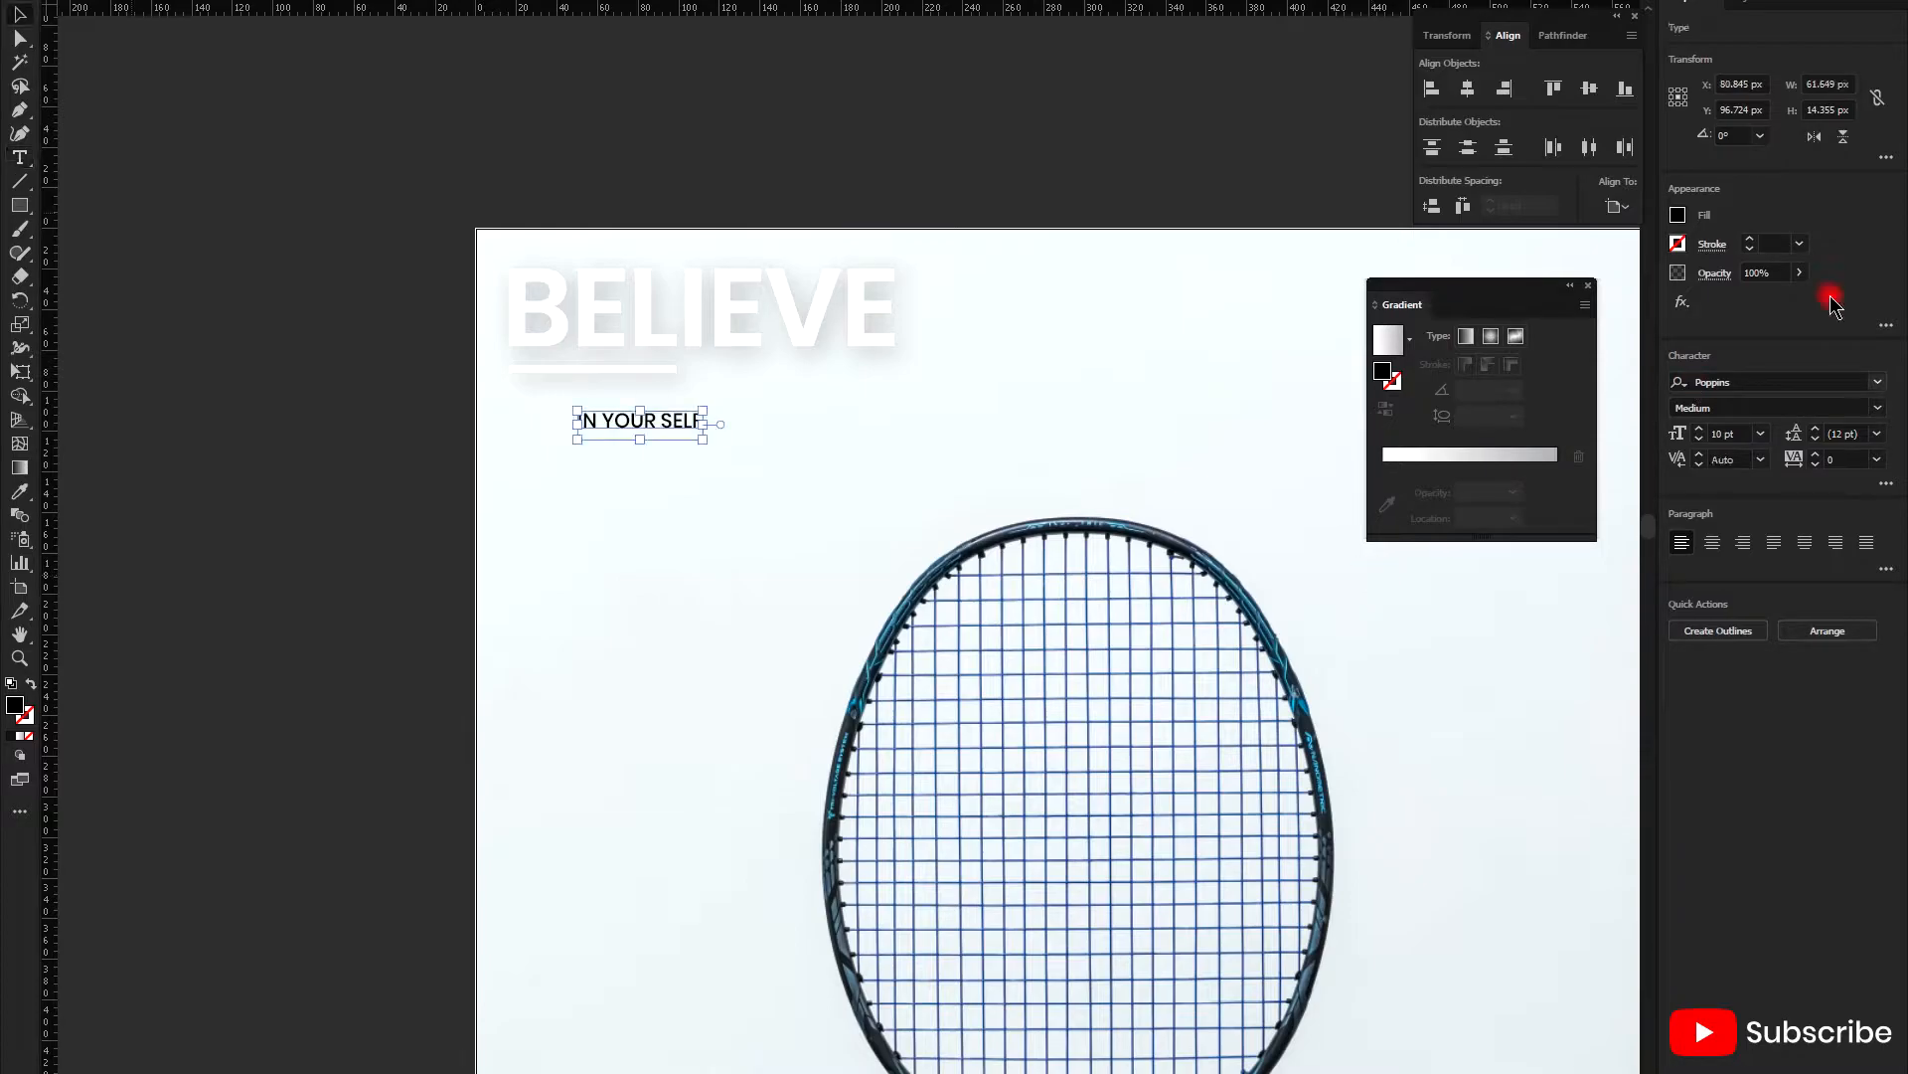
# - Fill the IN YOUR SELF text with white and convert it to outlines
pyautogui.click(1678, 215)
pyautogui.click(1489, 287)
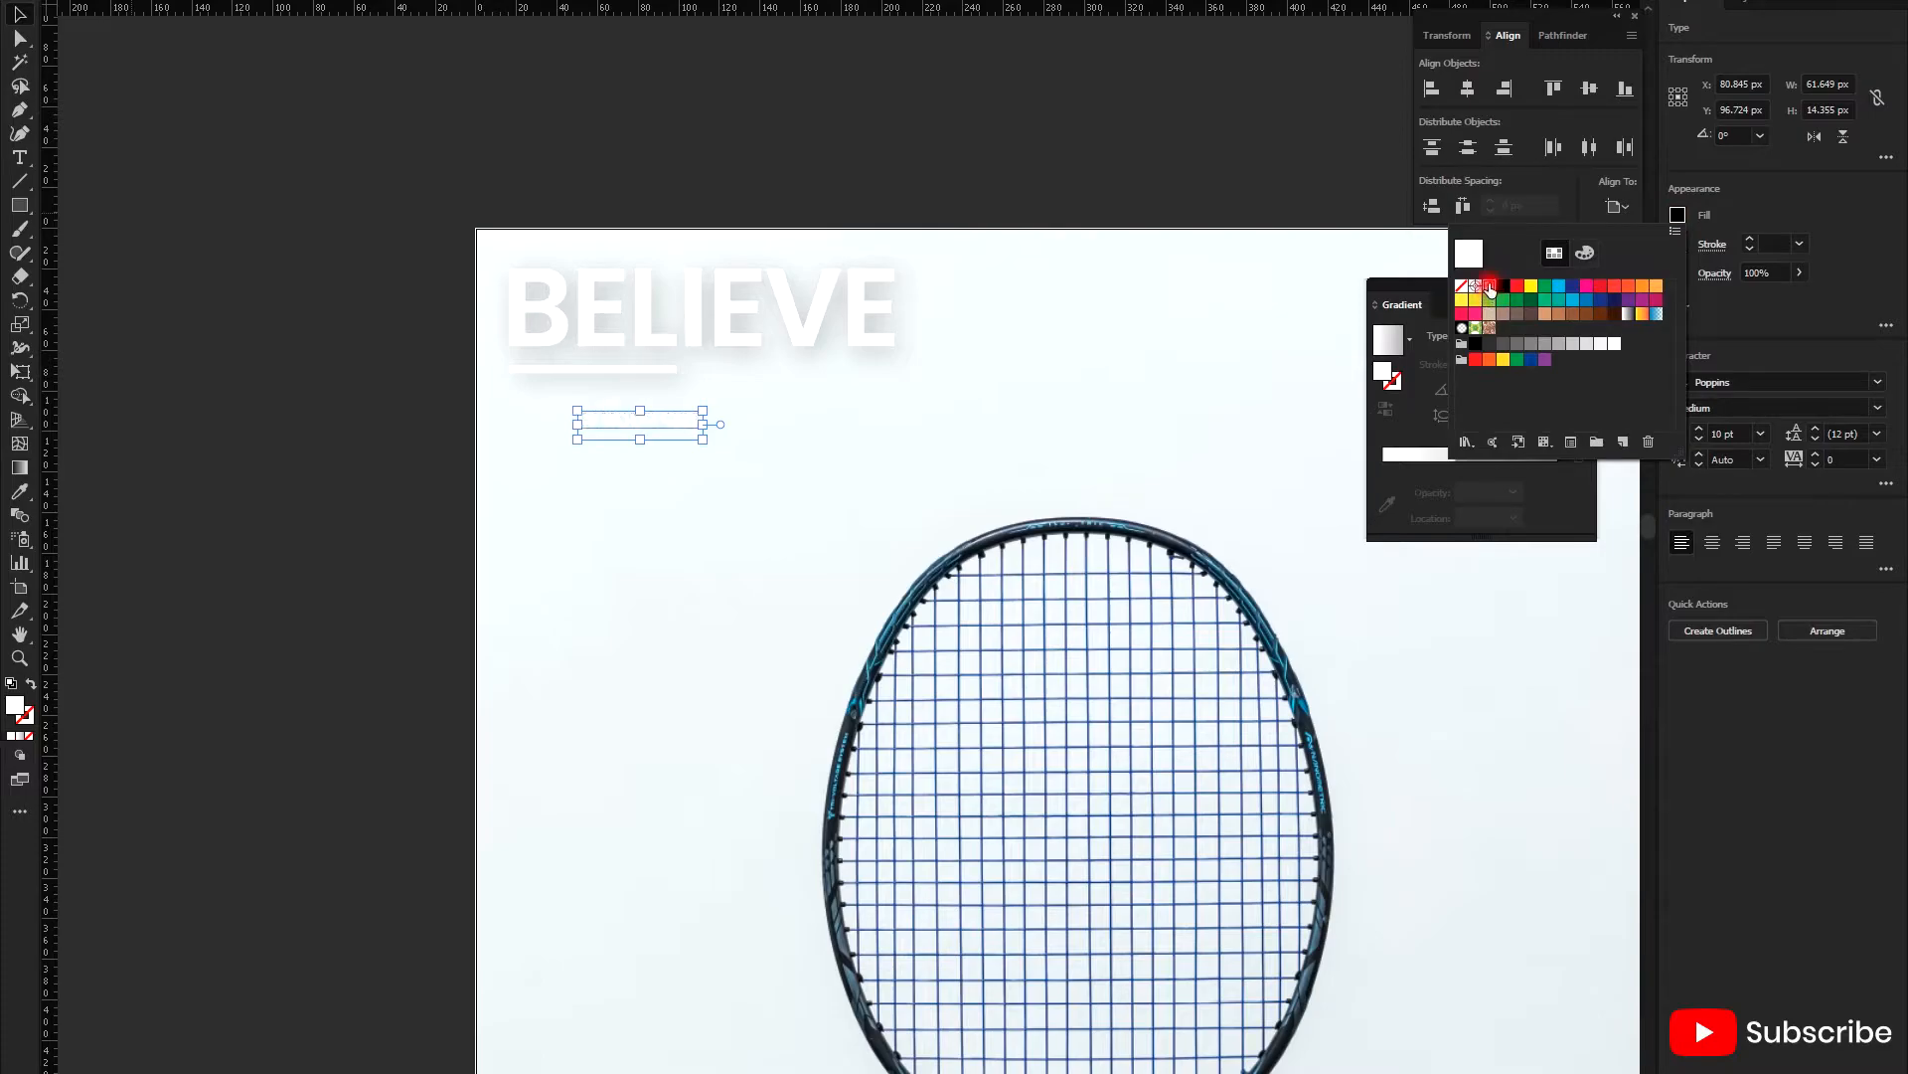
pyautogui.click(852, 372)
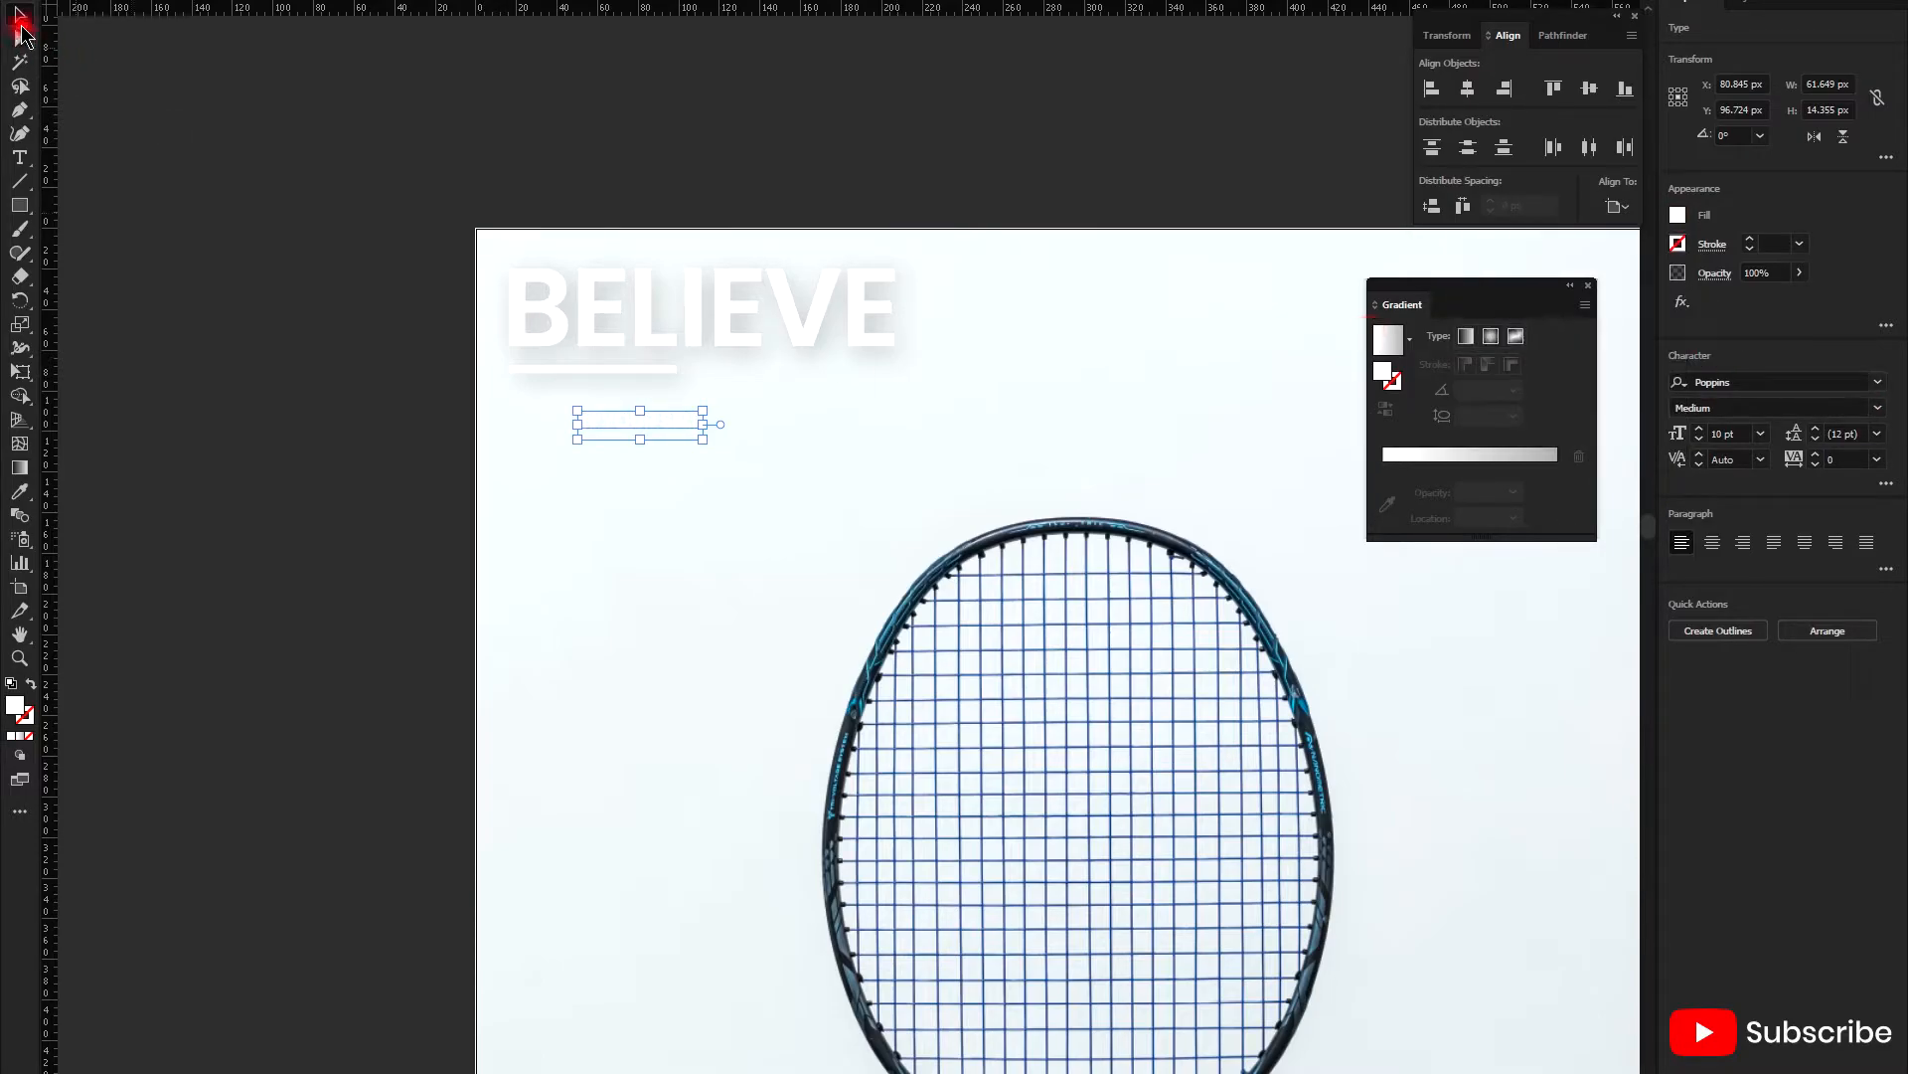
pyautogui.scroll(1, 646, 427)
pyautogui.click(654, 429)
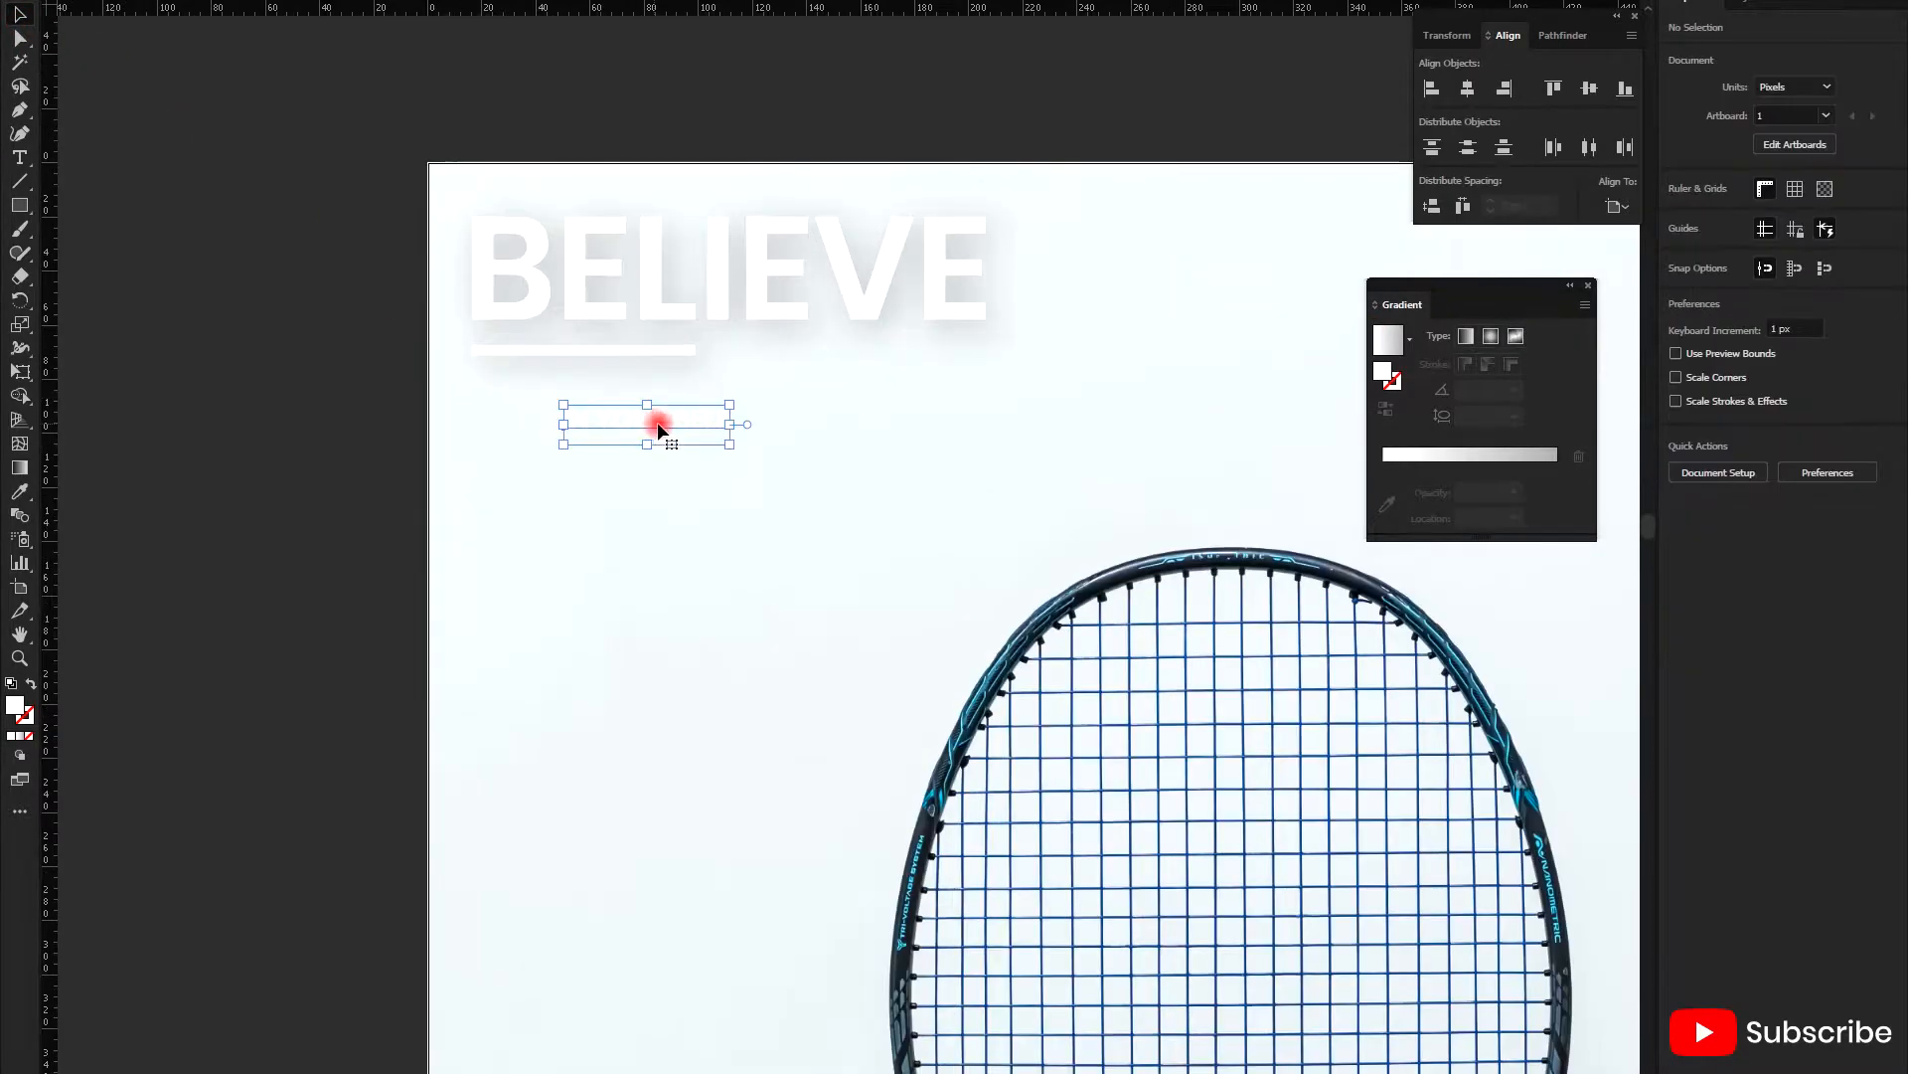
pyautogui.click(1718, 630)
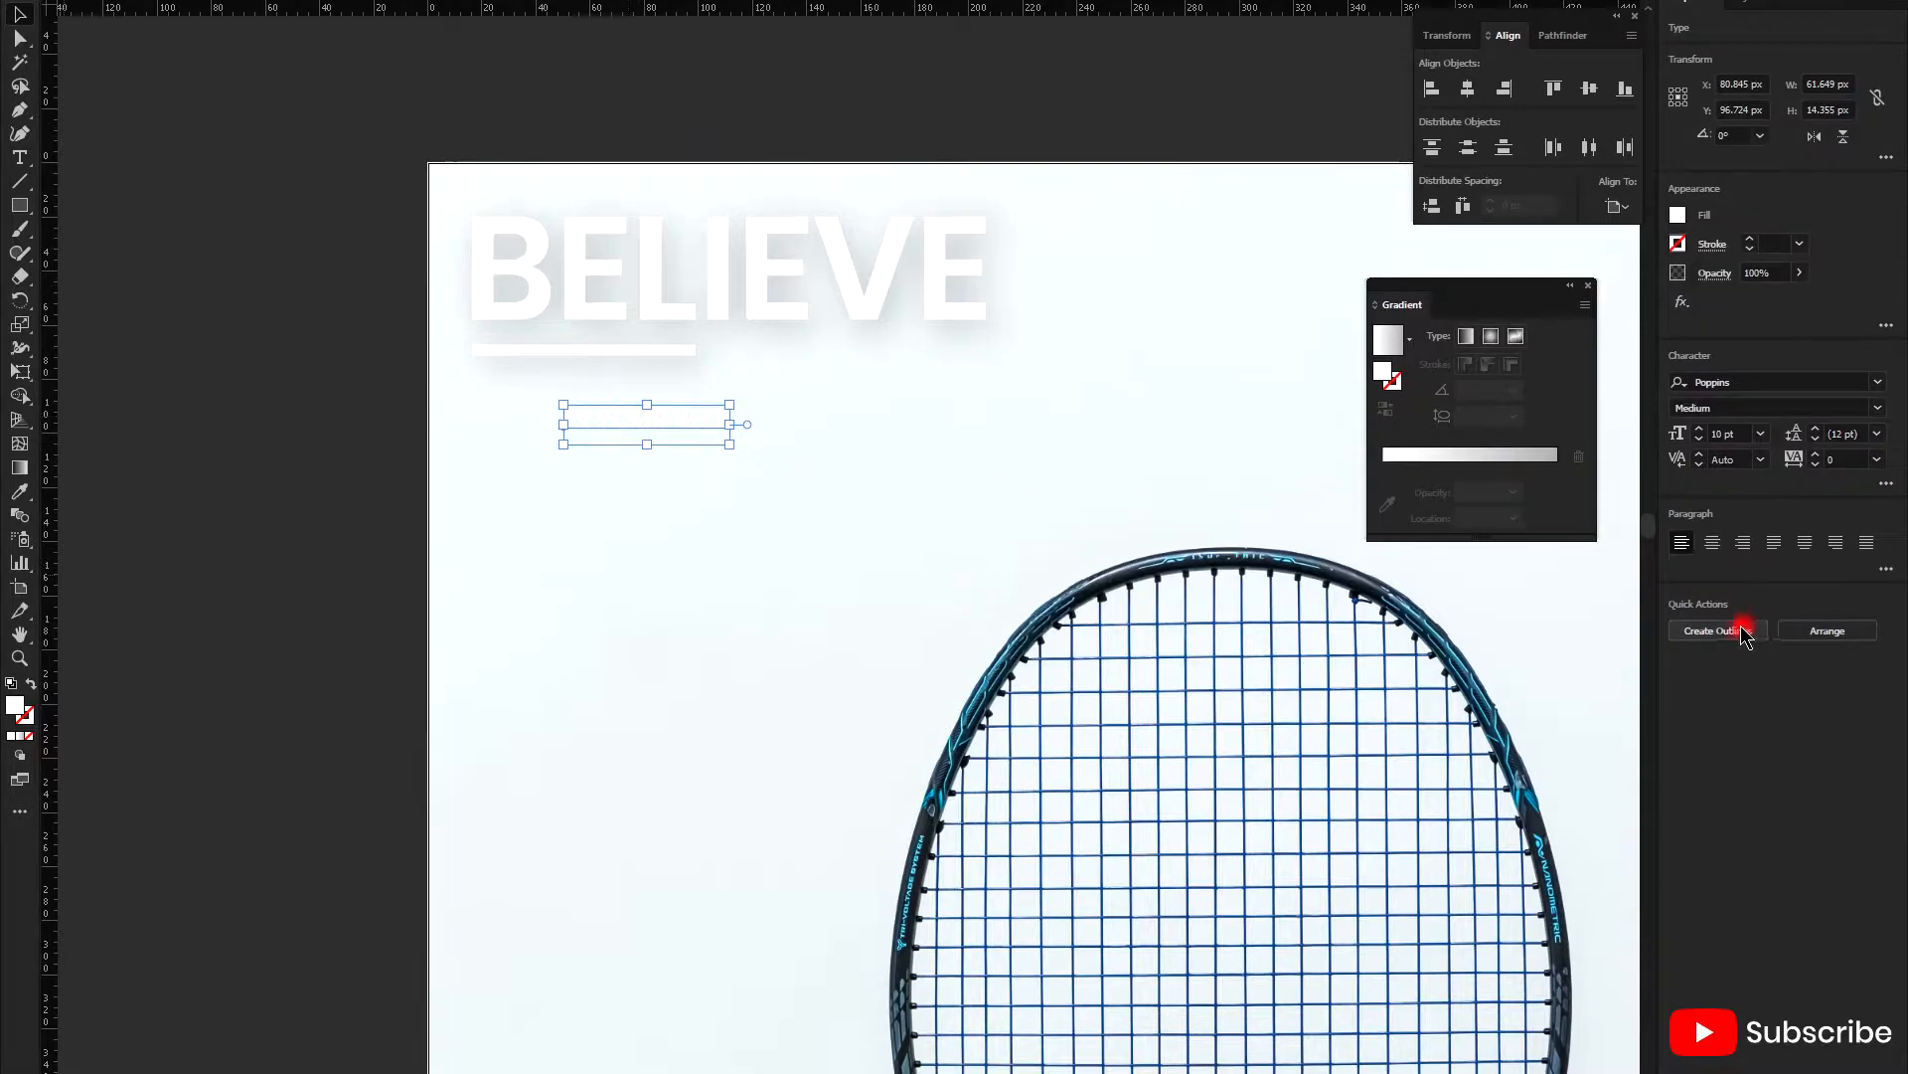
# - Move the outlined IN YOUR SELF directly beneath the bar and enlarge it to about 83 px wide, matching the bar's length
pyautogui.scroll(1, 537, 392)
pyautogui.scroll(1, 784, 451)
pyautogui.moveTo(785, 452); pyautogui.dragTo(618, 375)
pyautogui.moveTo(784, 389); pyautogui.dragTo(896, 427)
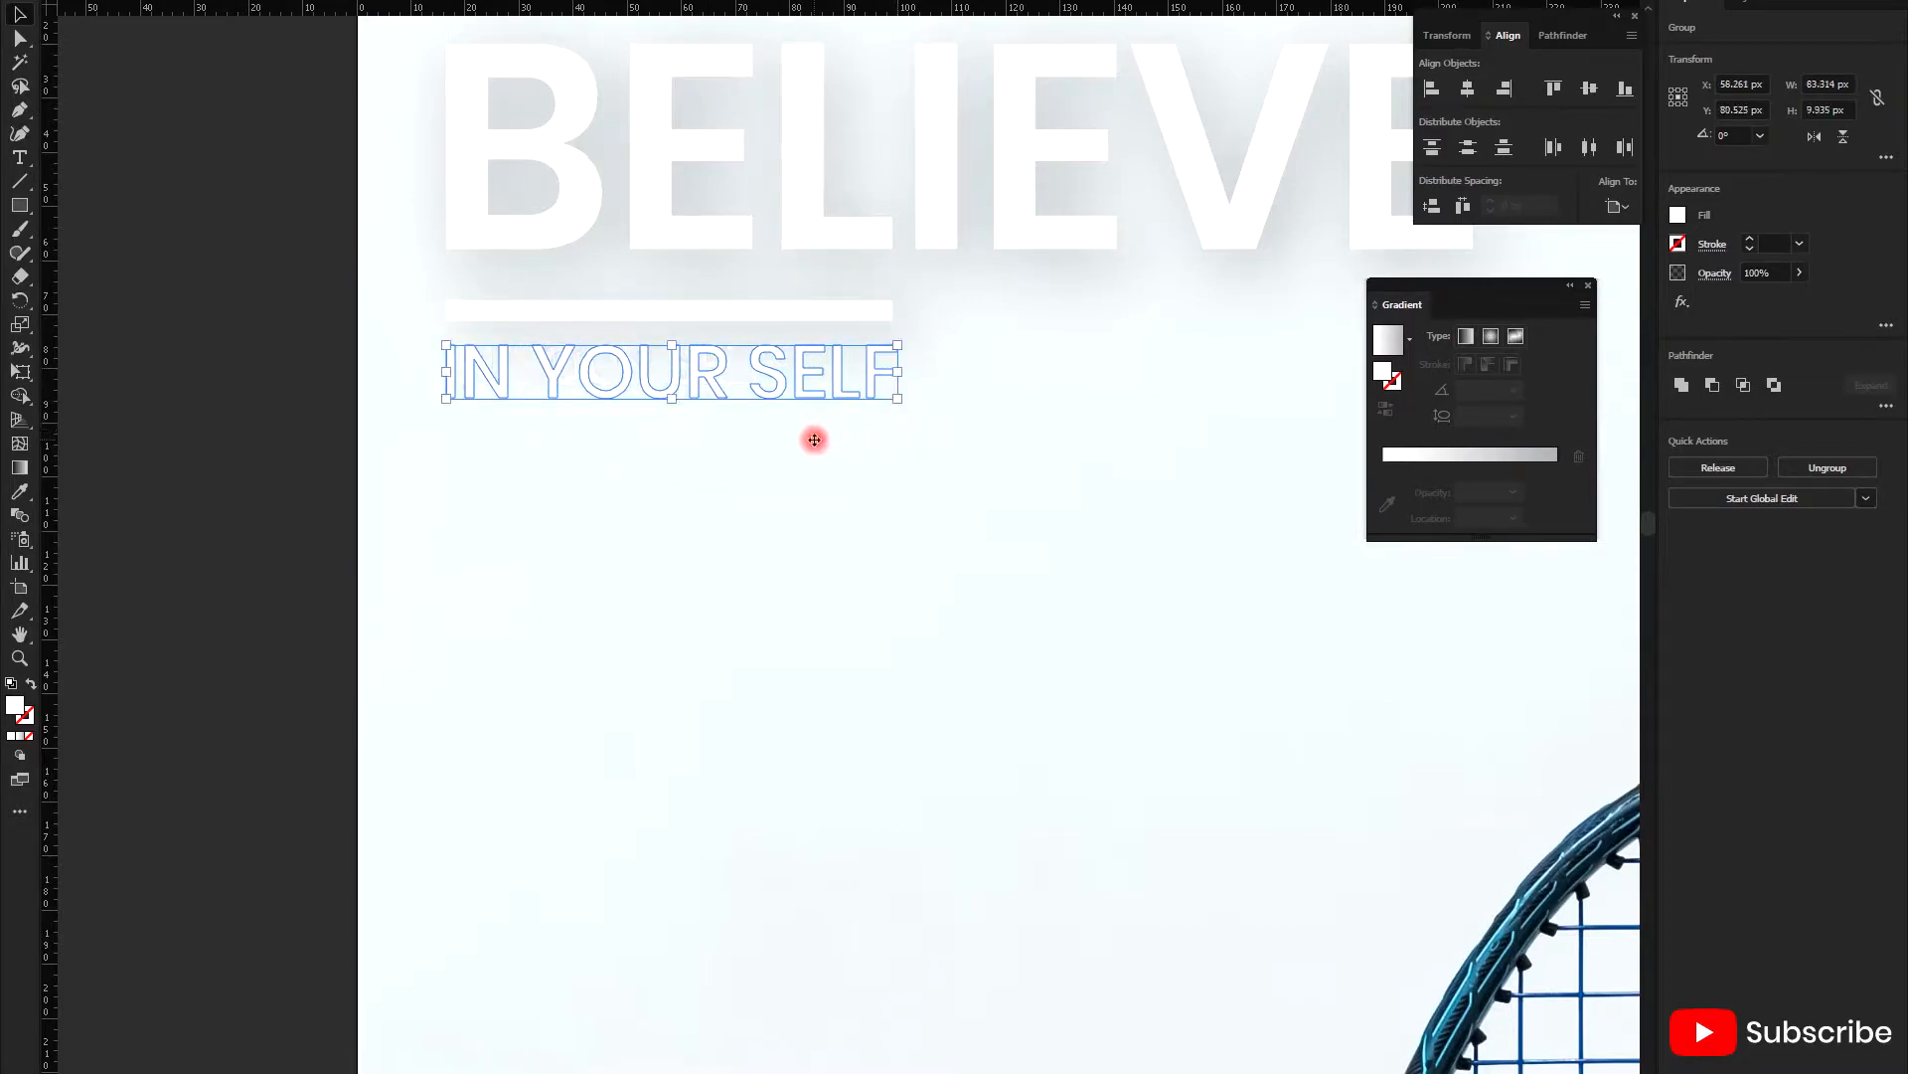
# - Apply a drop shadow to the IN YOUR SELF lettering
pyautogui.click(1690, 314)
pyautogui.moveTo(1721, 494)
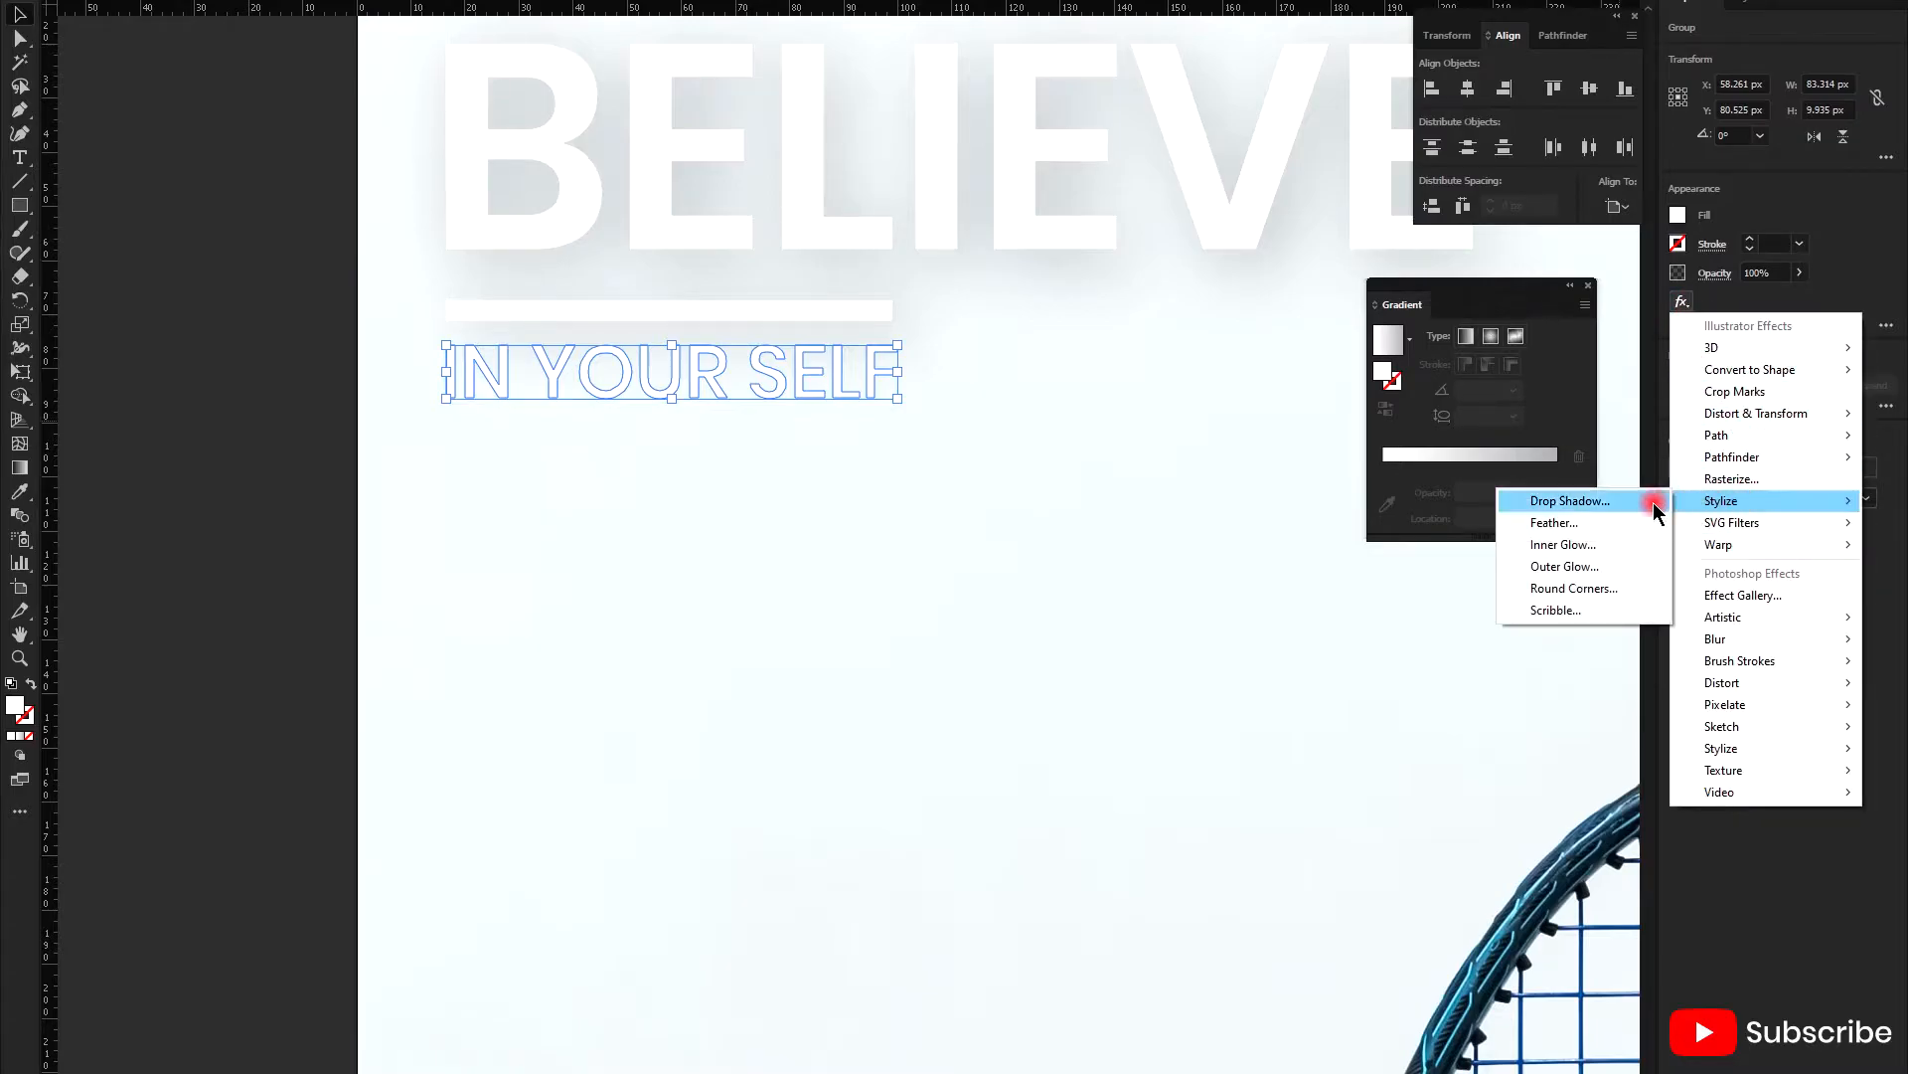
pyautogui.click(1590, 499)
pyautogui.click(1428, 722)
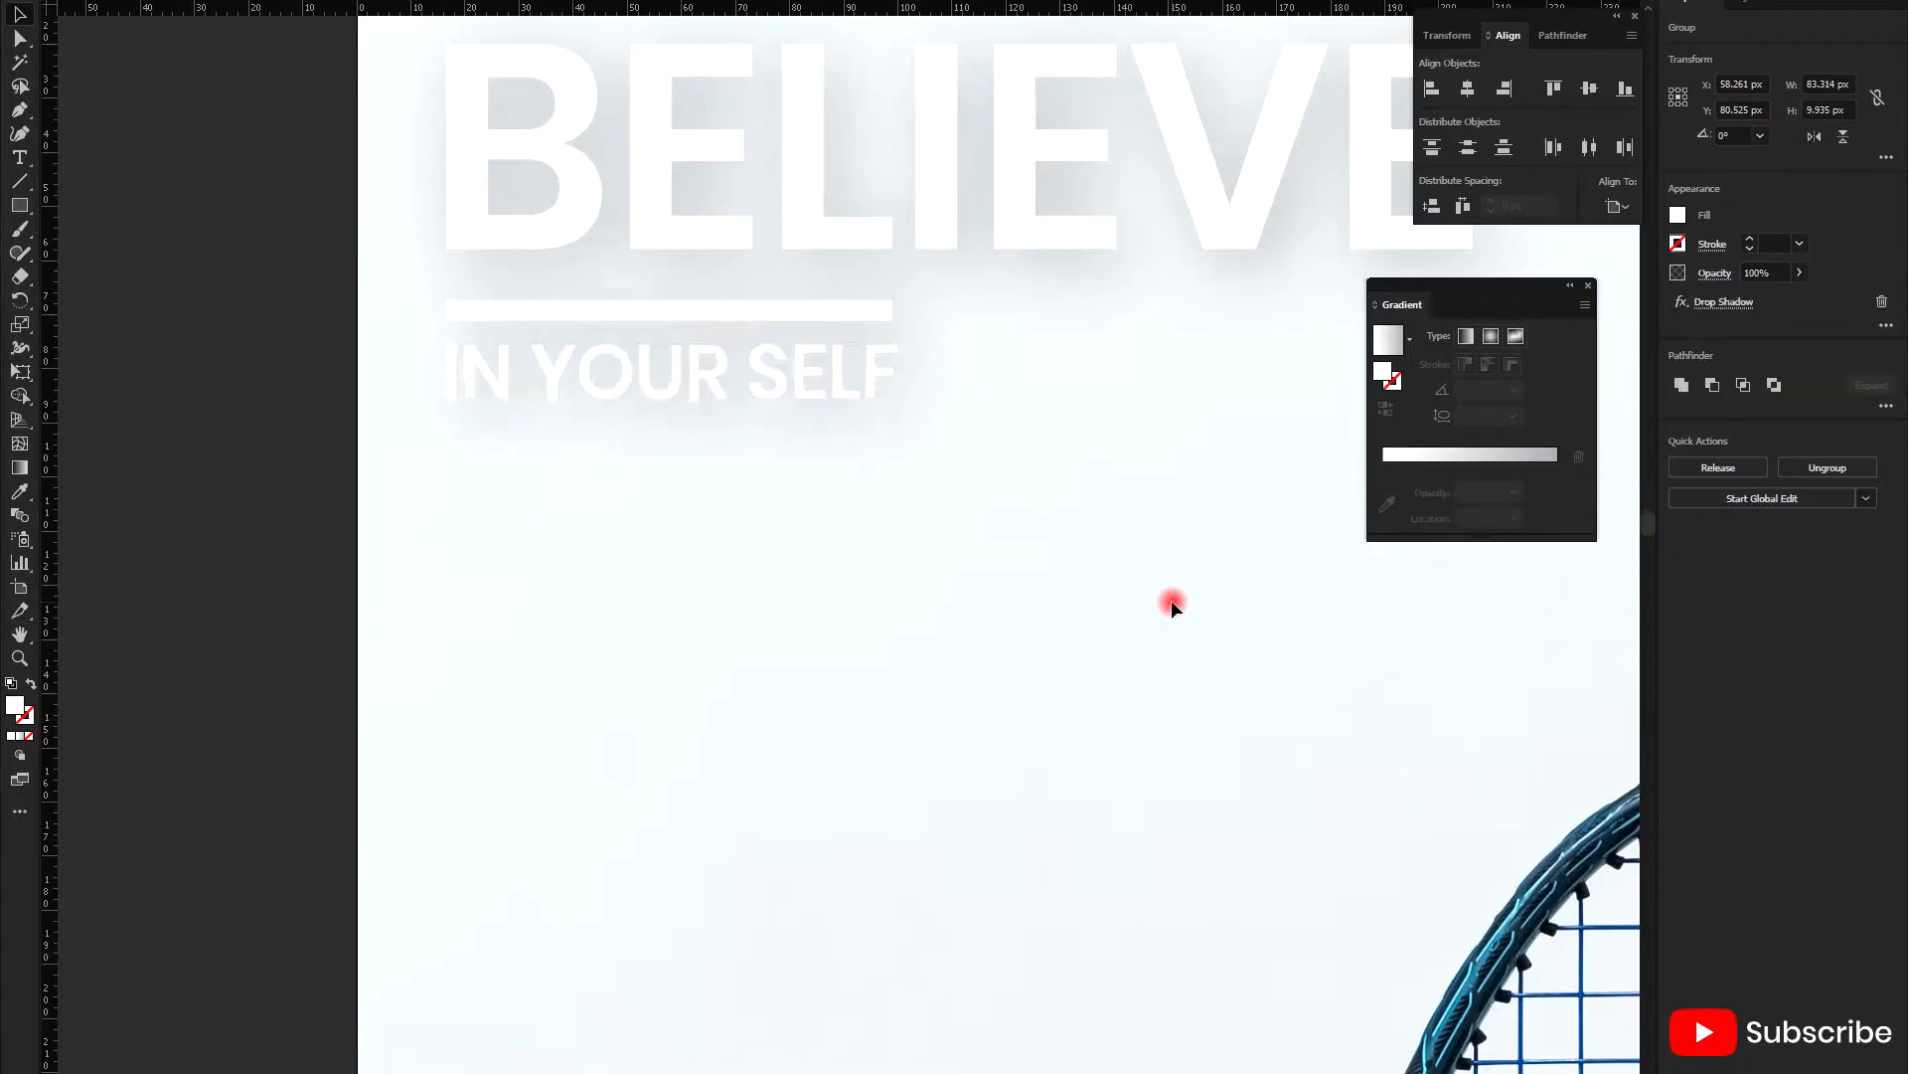
pyautogui.click(682, 456)
pyautogui.scroll(-2, 682, 455)
pyautogui.scroll(-3, 725, 489)
pyautogui.scroll(-2, 661, 510)
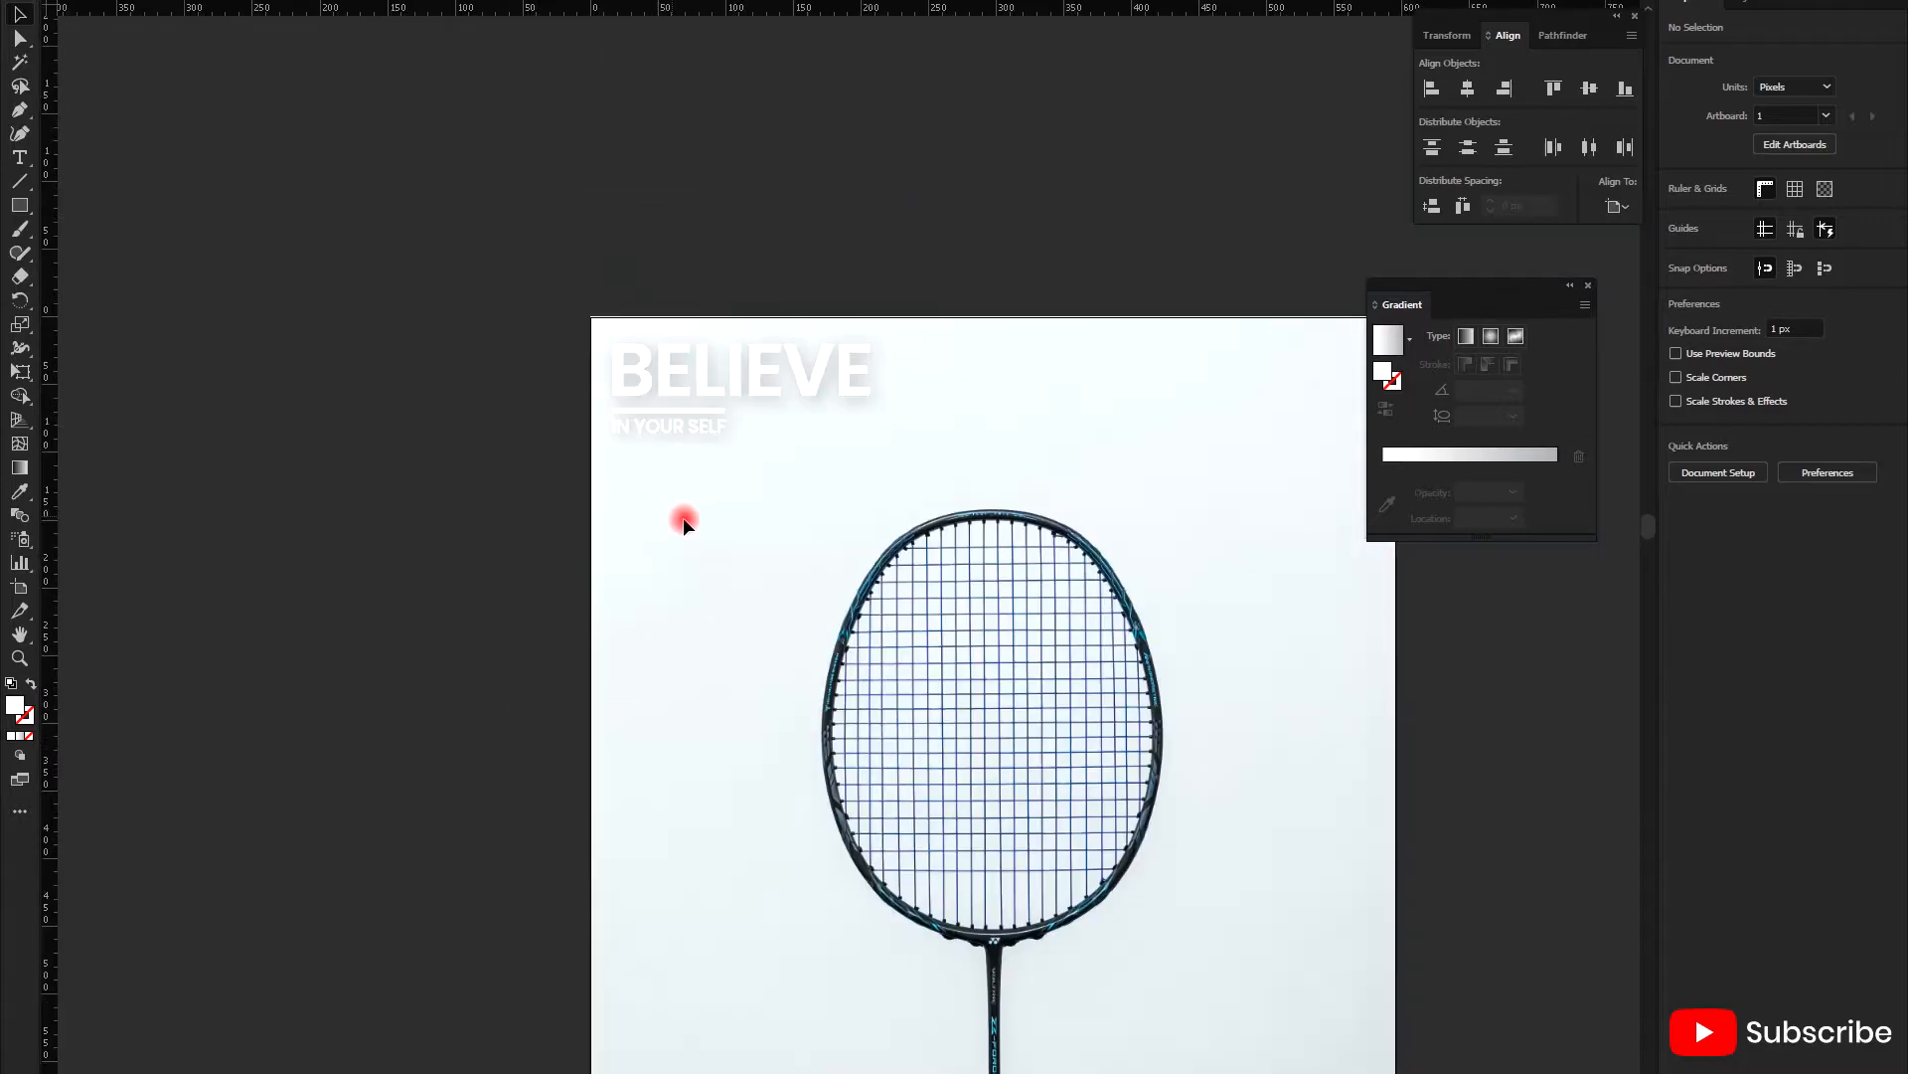
pyautogui.click(678, 433)
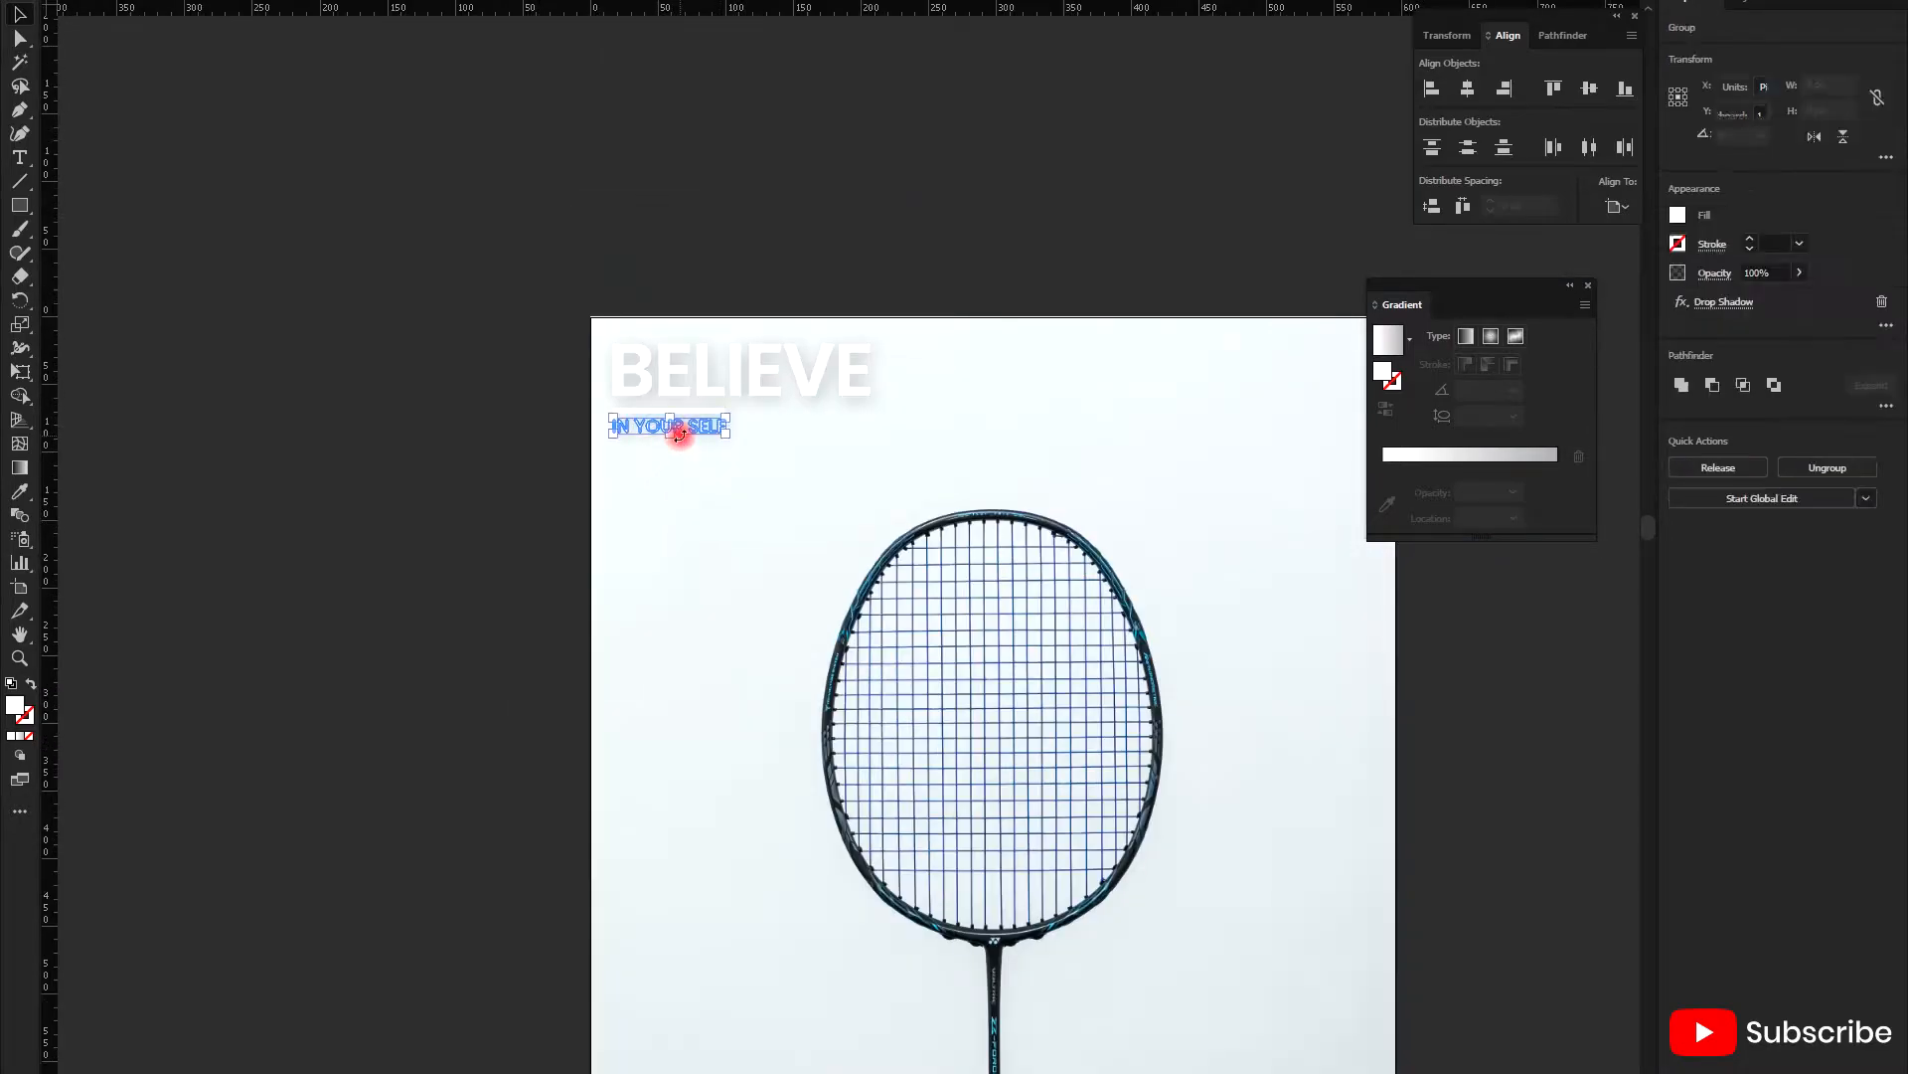
pyautogui.click(711, 515)
# - Draw a rectangle about 298 × 842 px covering the right half of the artboard from its vertical centre line
pyautogui.scroll(-2, 660, 503)
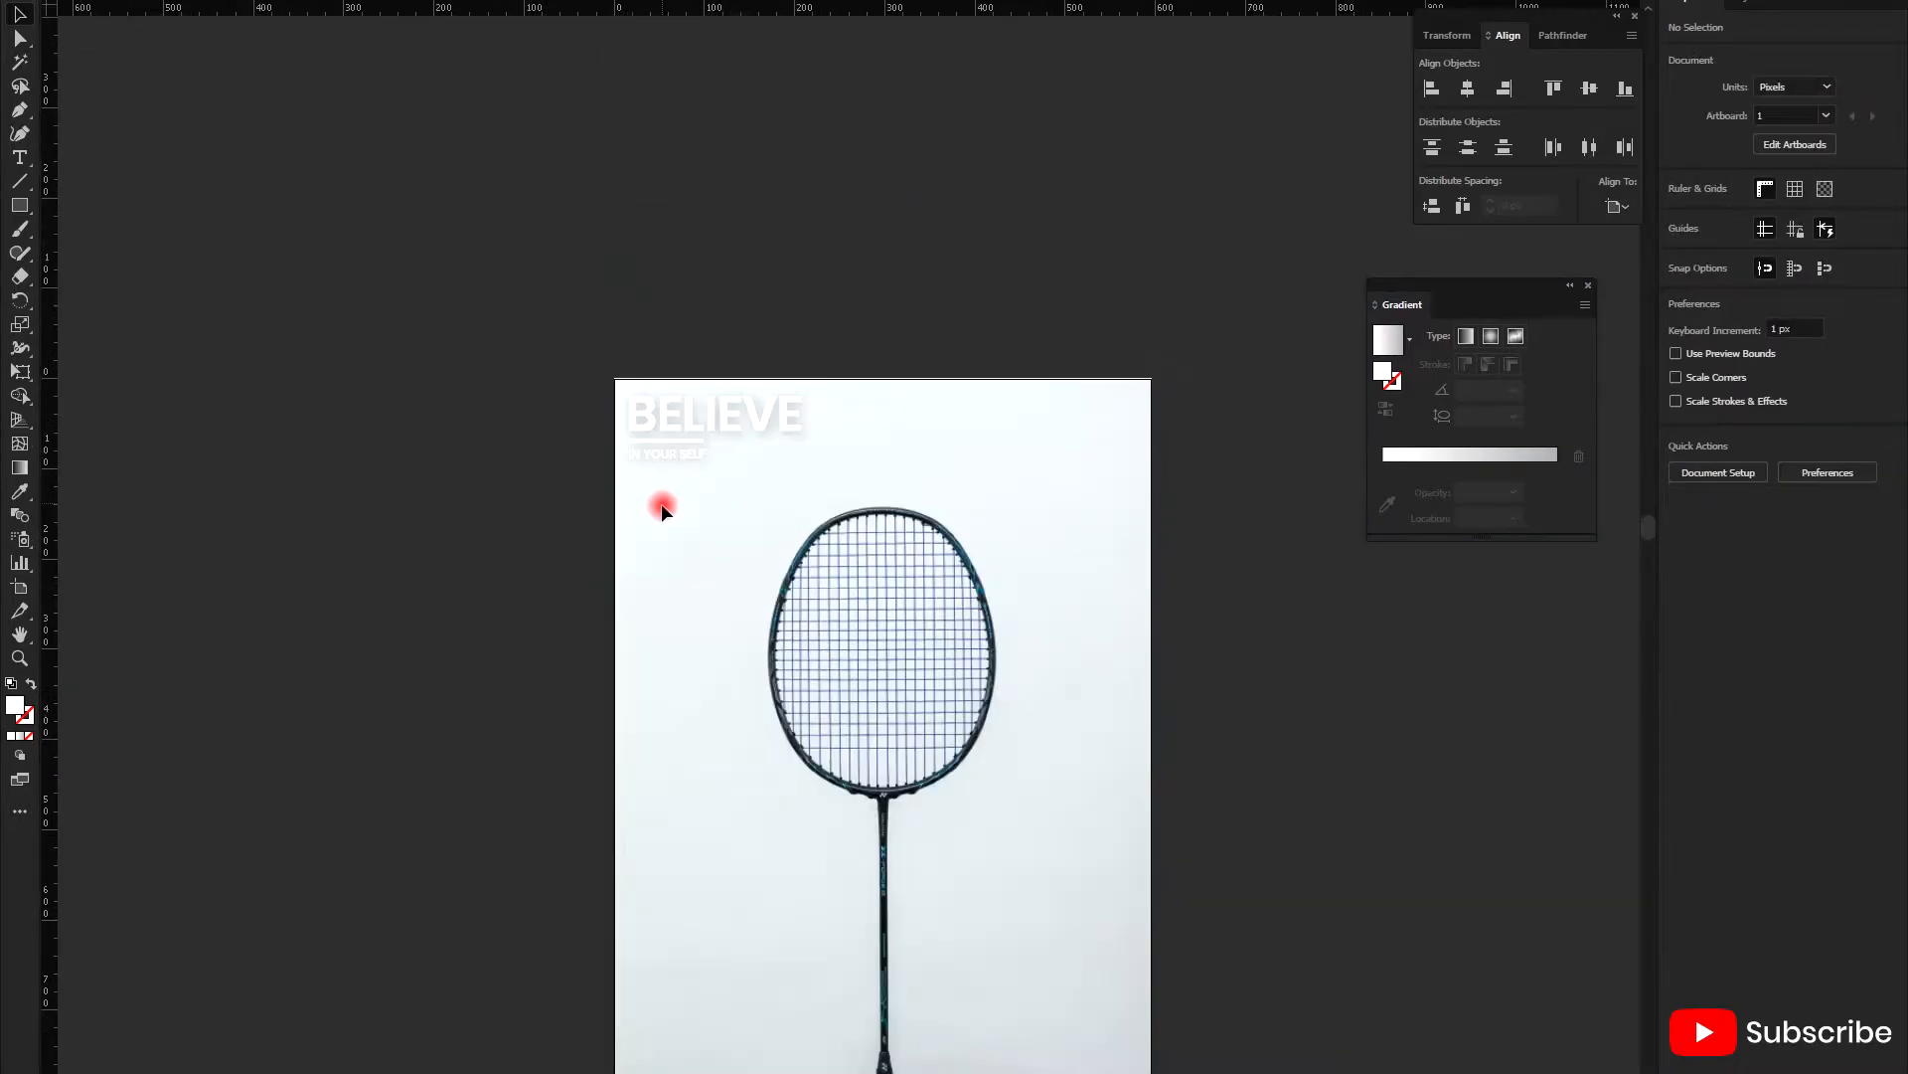
pyautogui.scroll(-1, 666, 515)
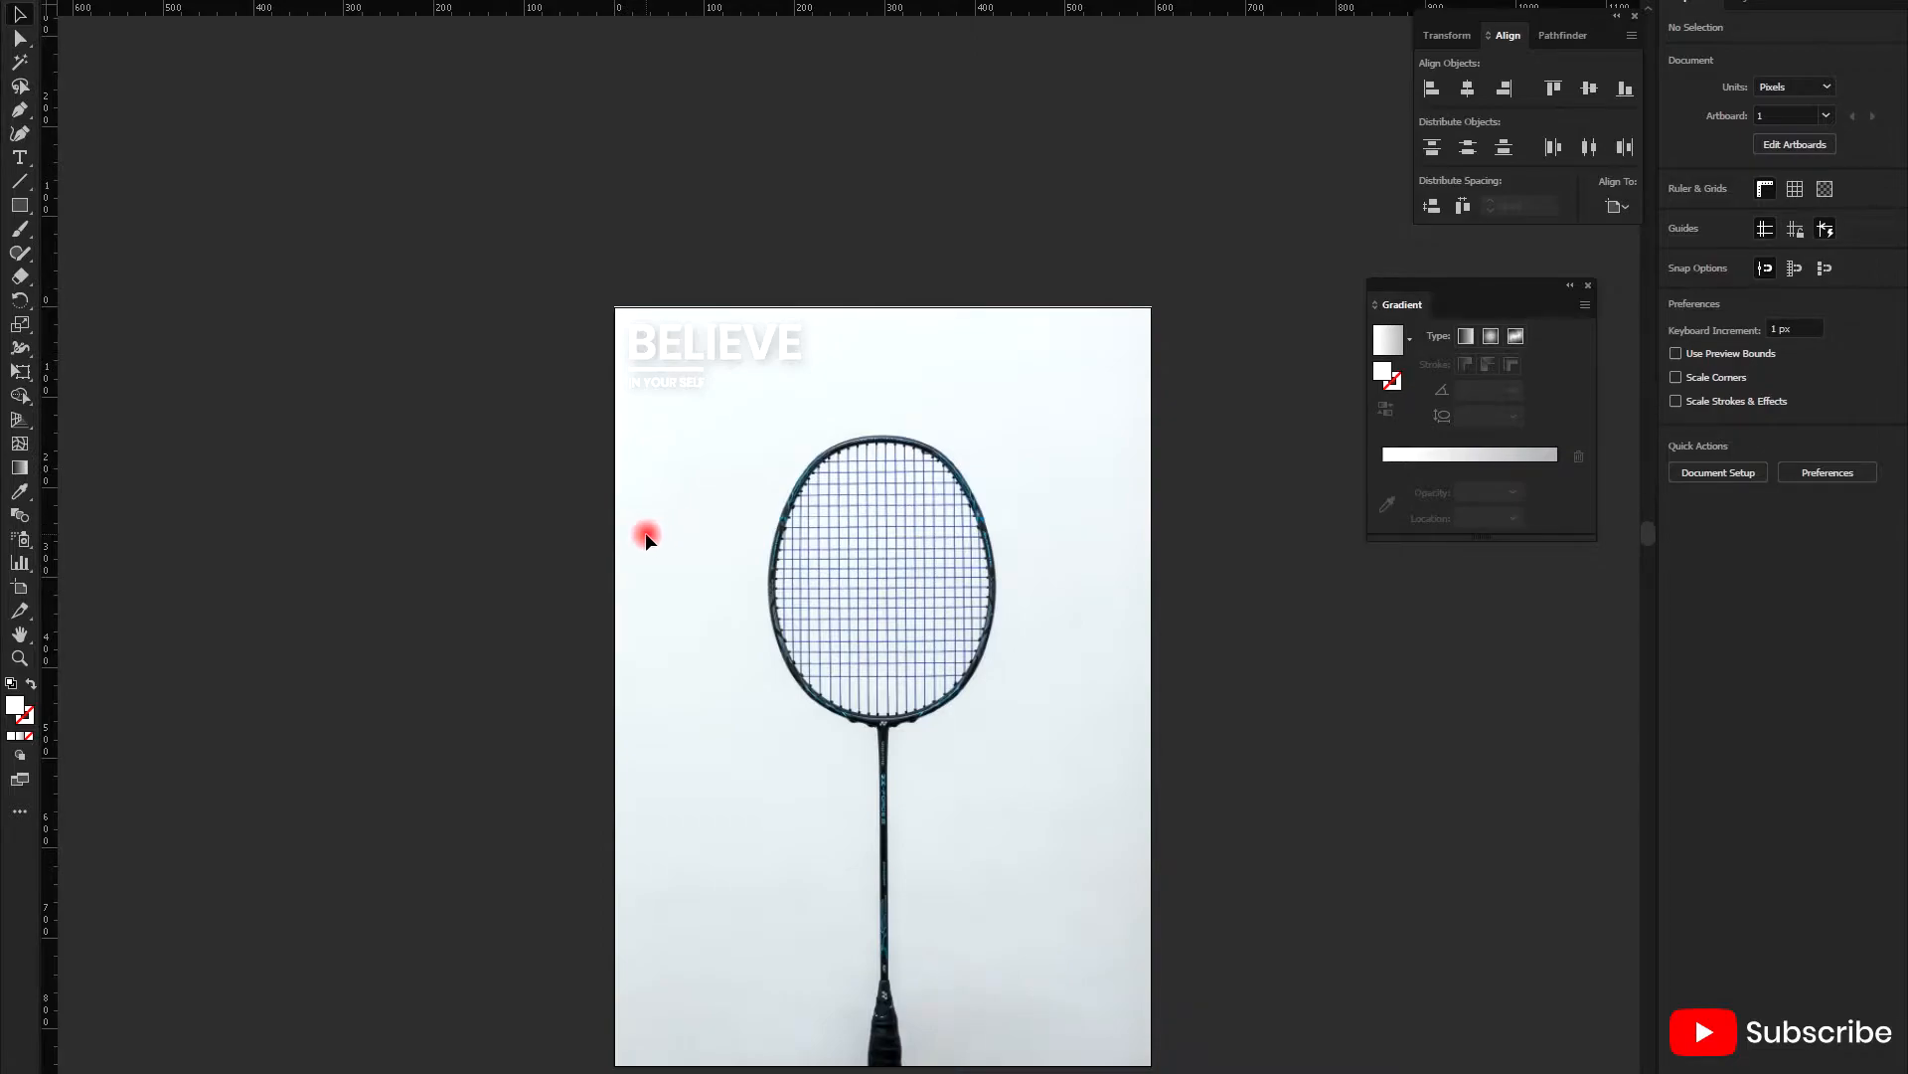
pyautogui.scroll(-3, 646, 533)
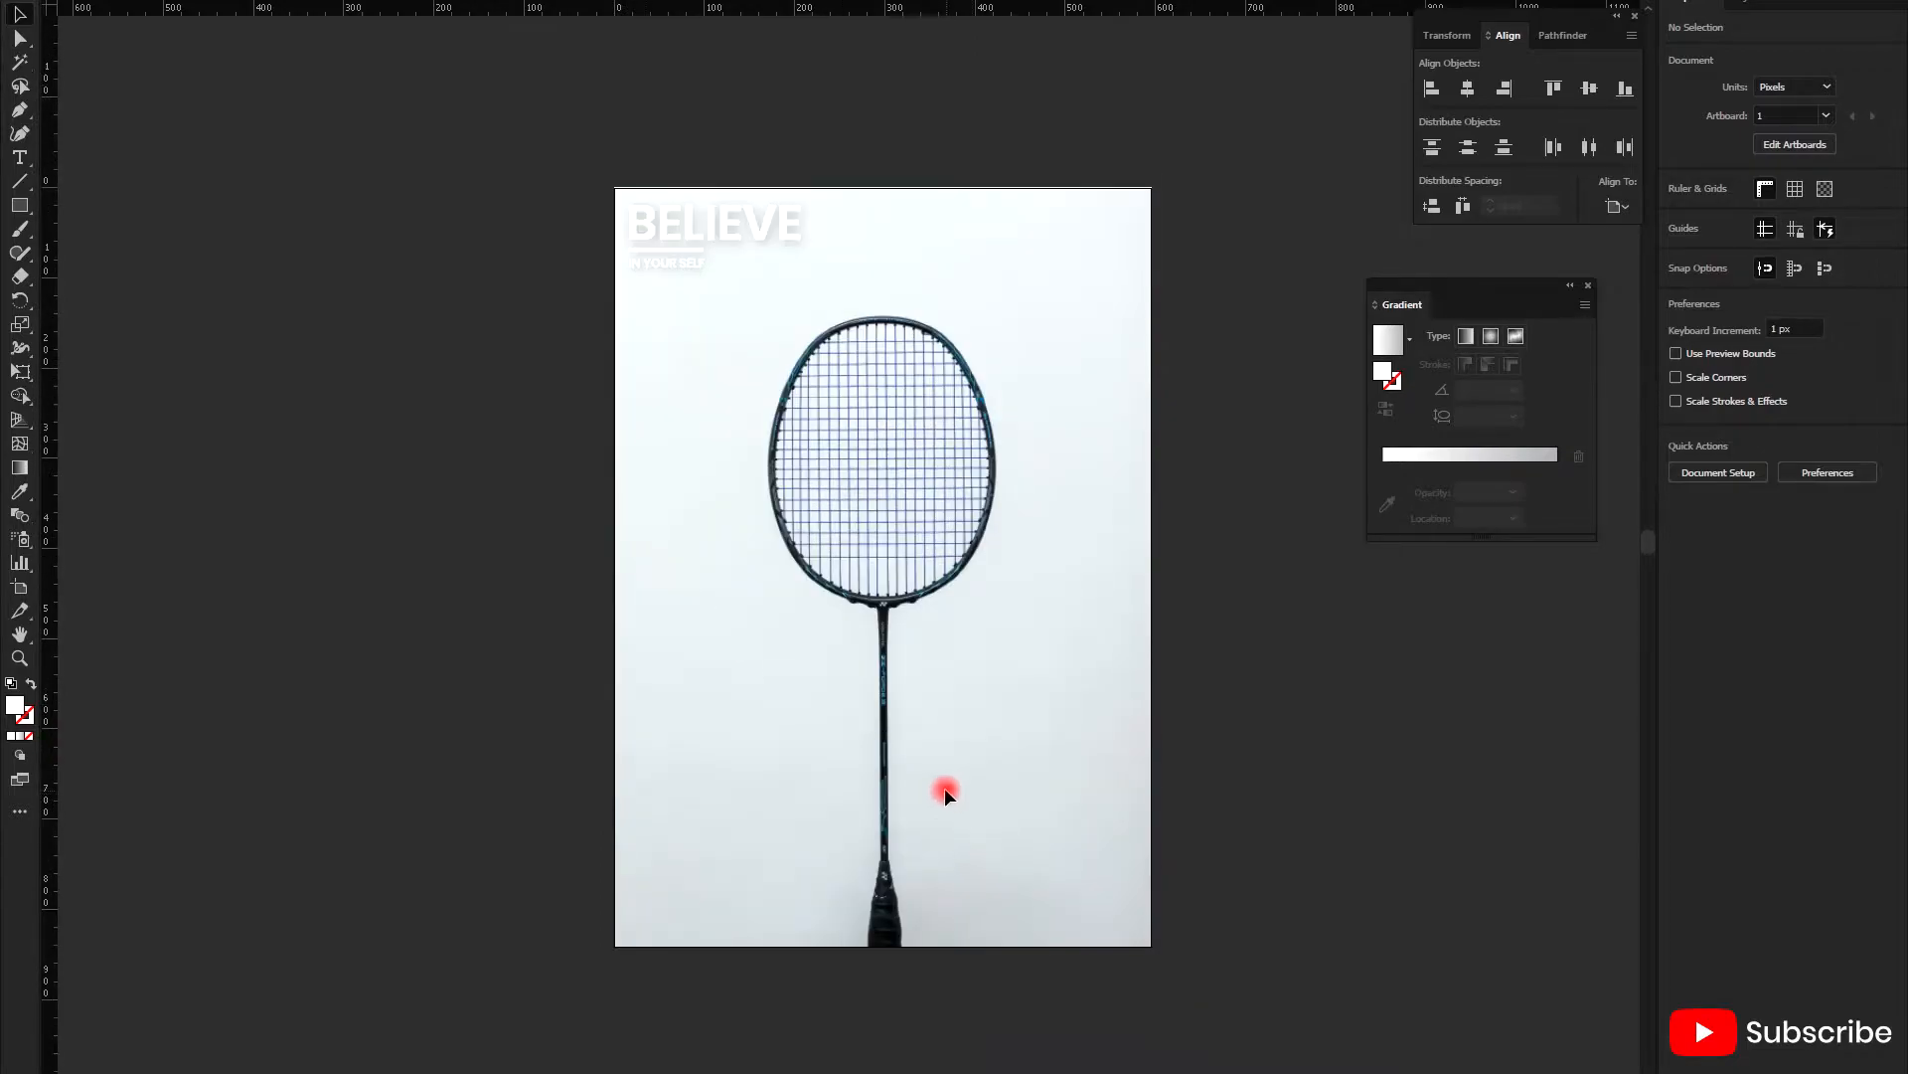
pyautogui.scroll(-1, 733, 777)
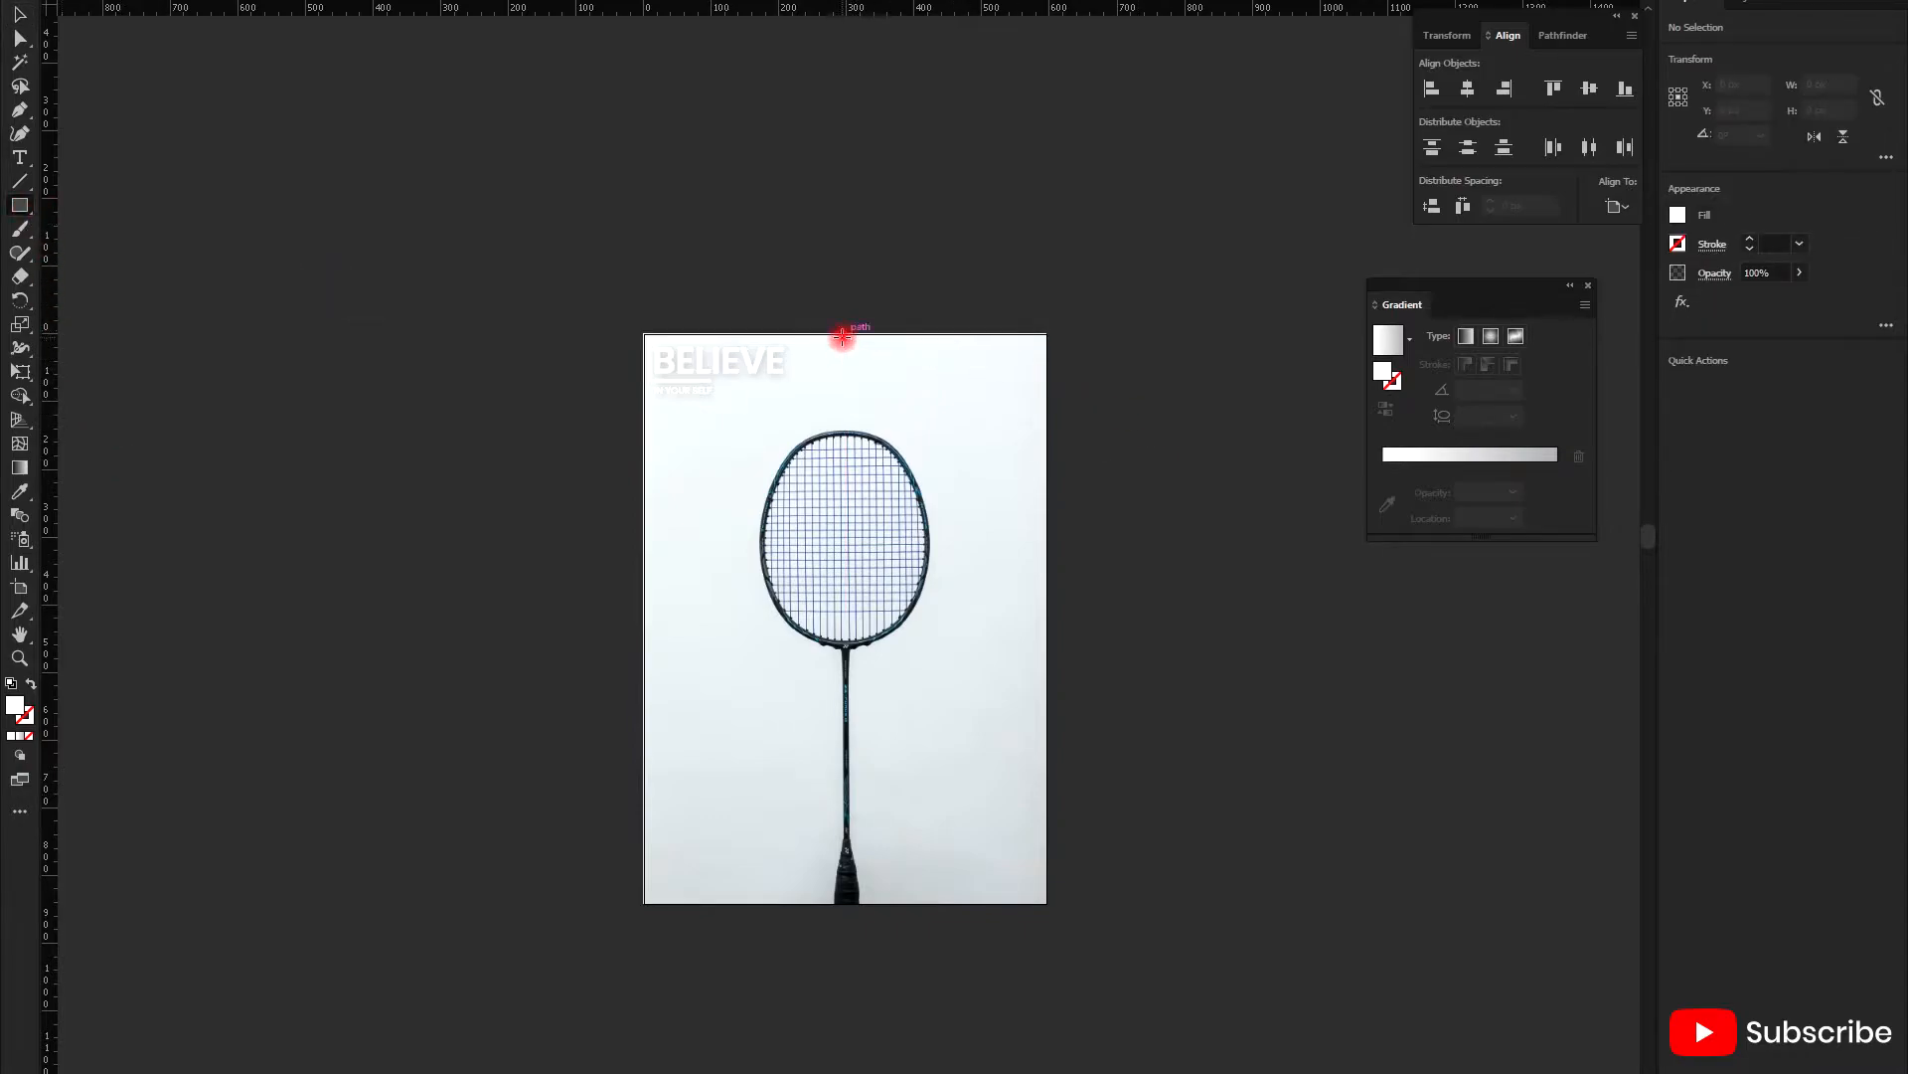
pyautogui.moveTo(844, 337); pyautogui.dragTo(1046, 905)
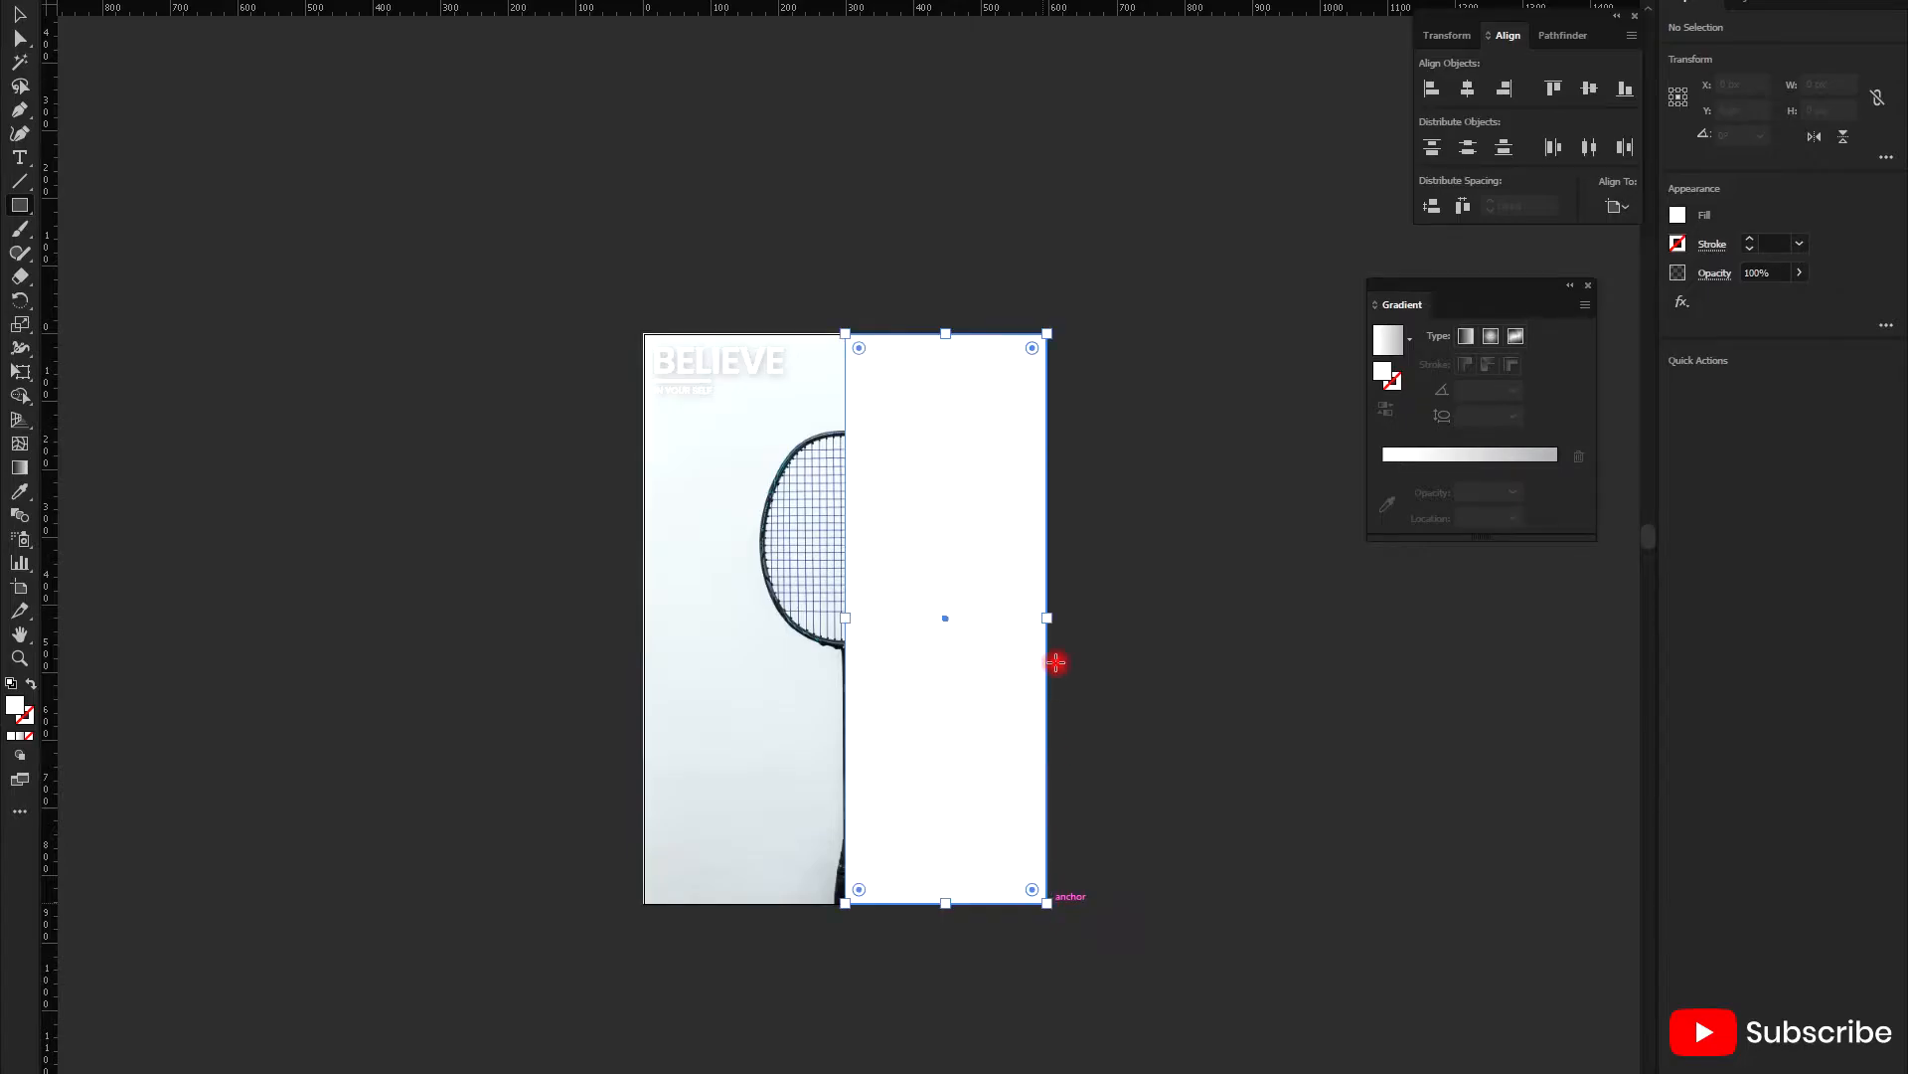
pyautogui.scroll(5, 962, 354)
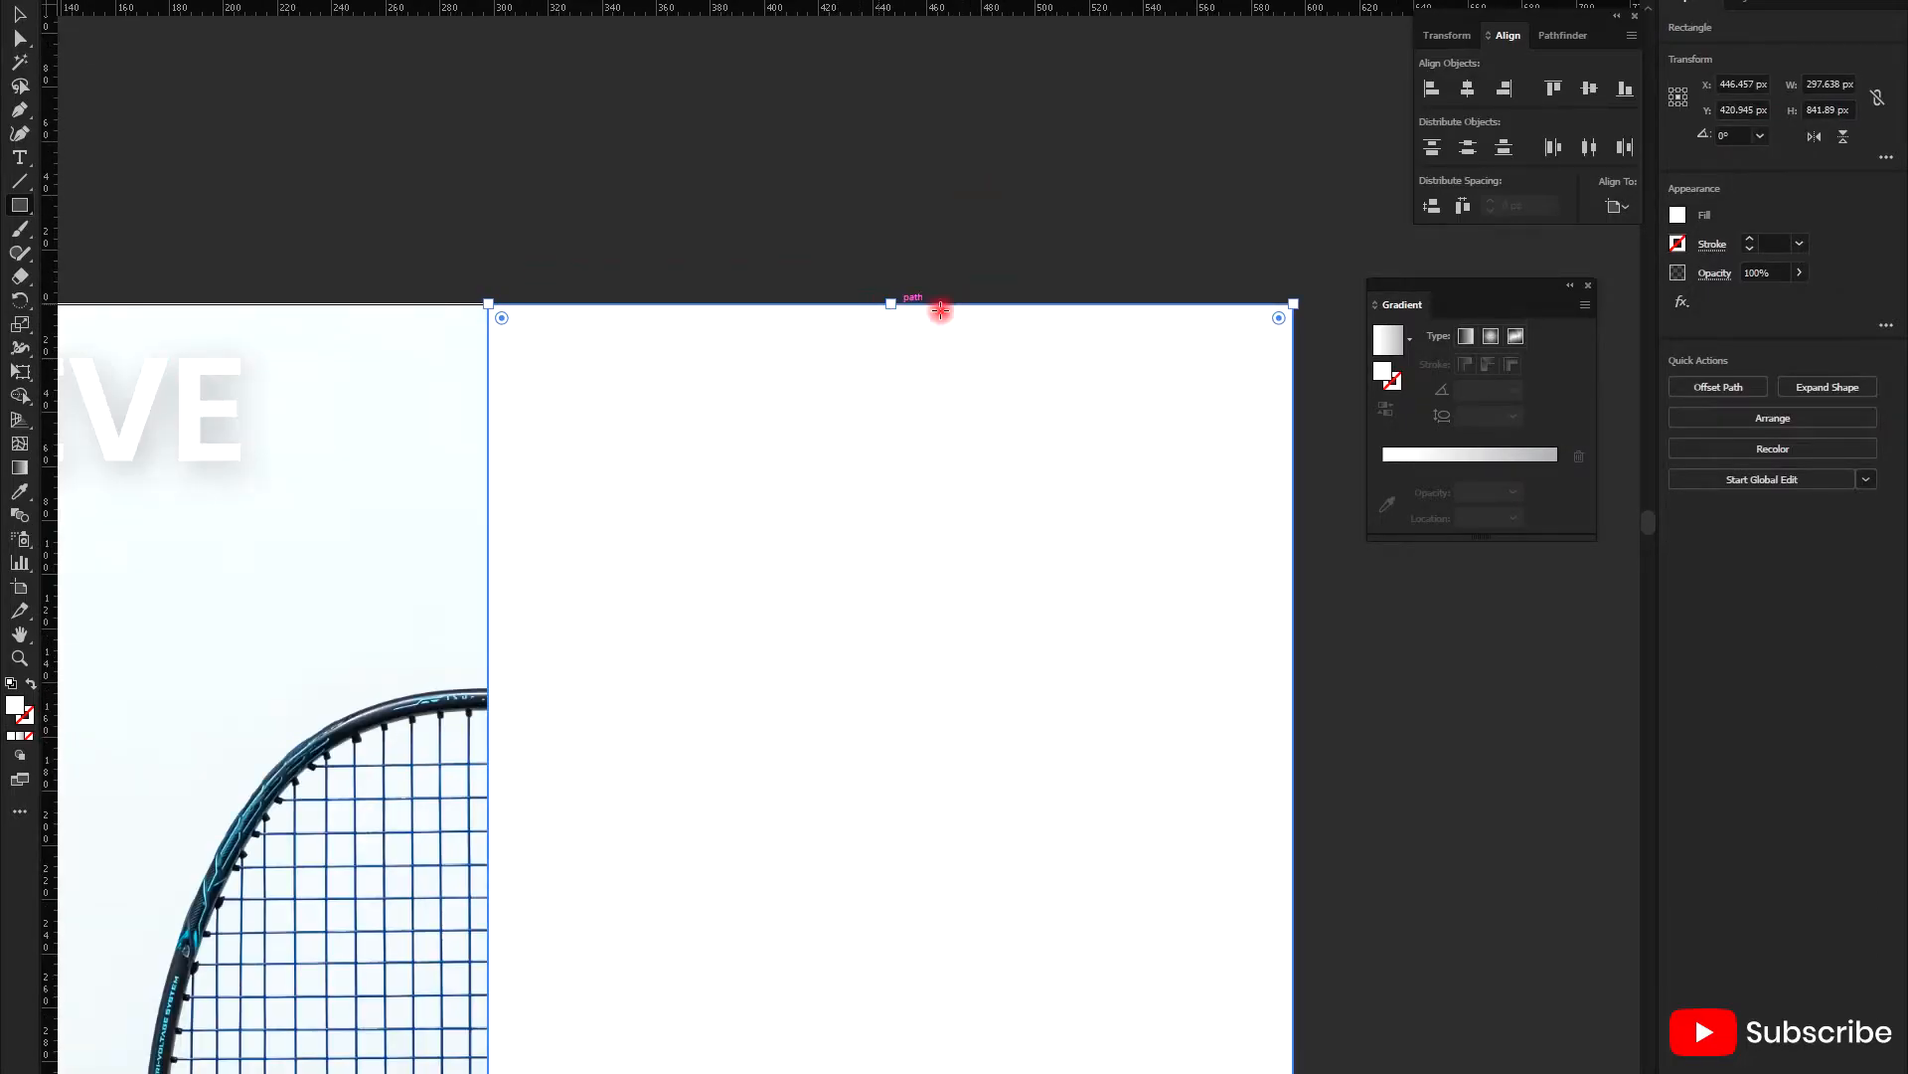
pyautogui.scroll(3, 788, 284)
pyautogui.scroll(-6, 962, 379)
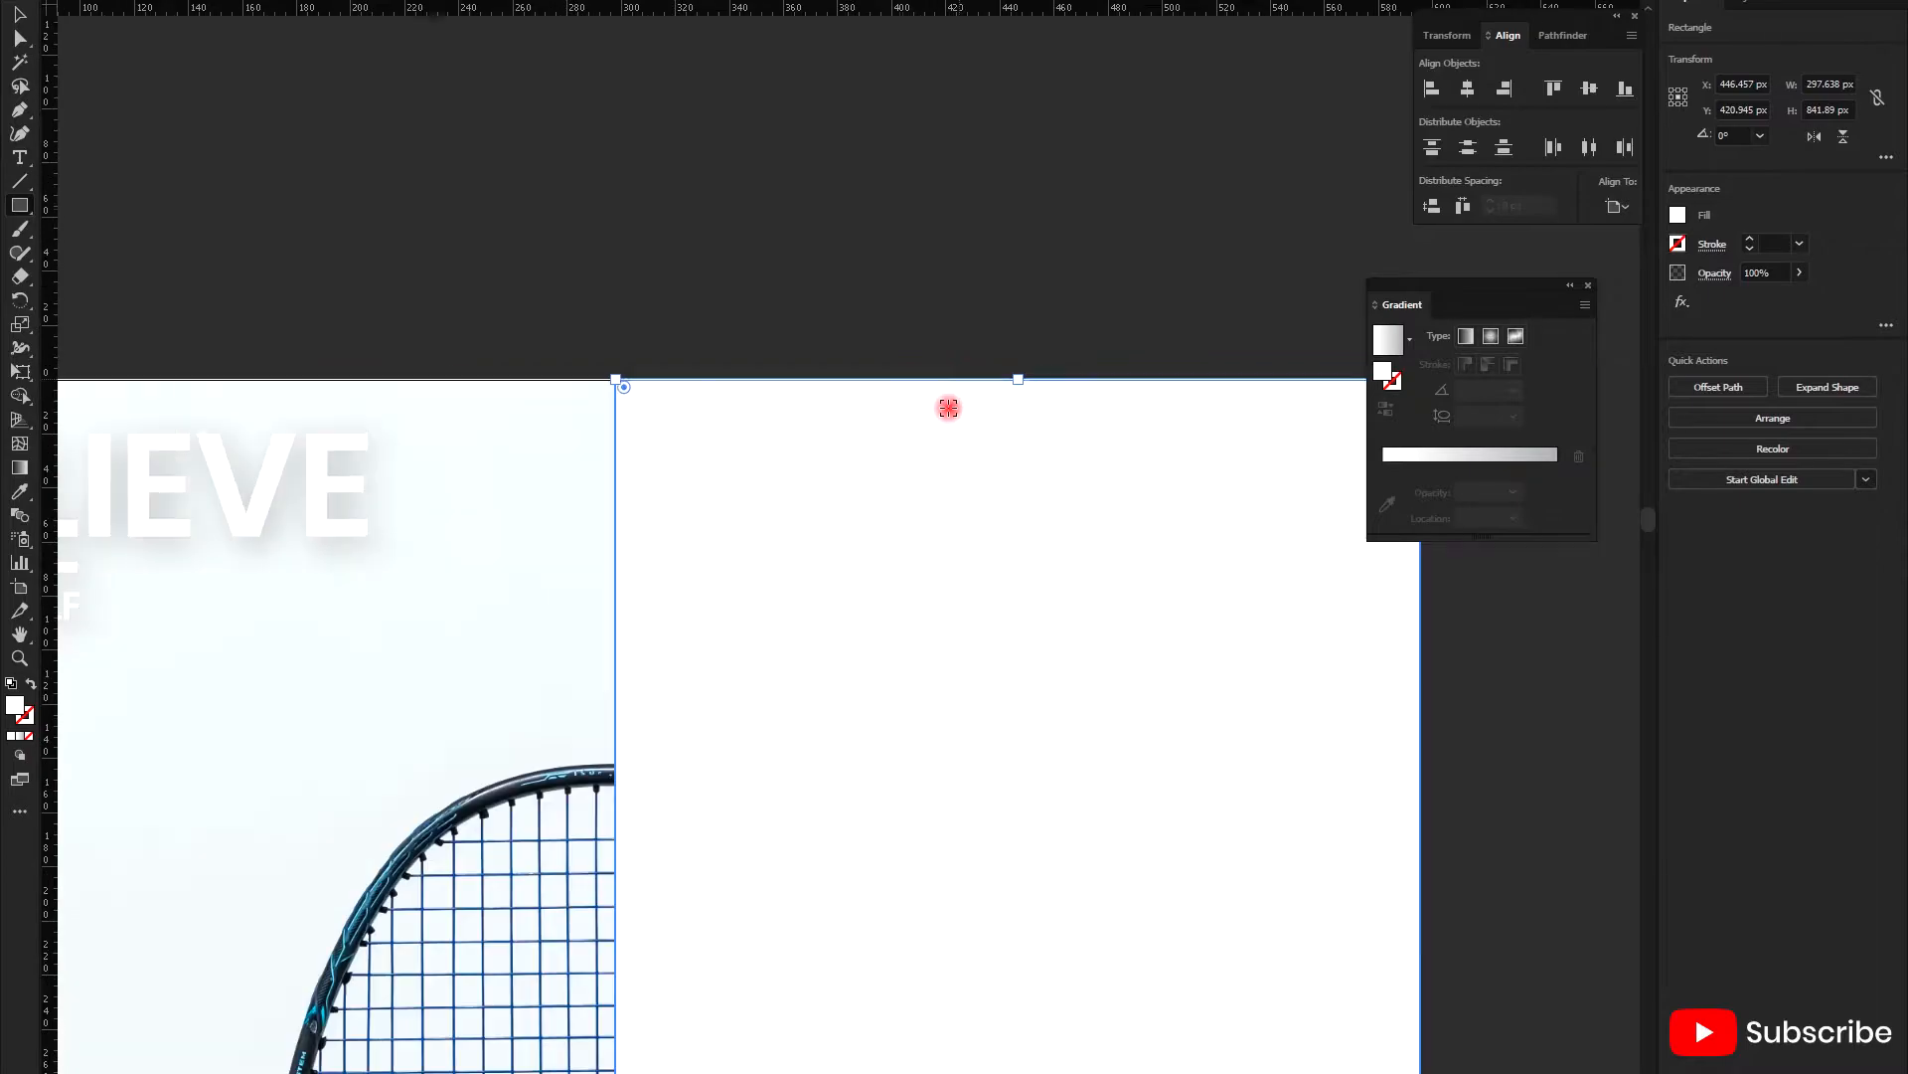
# - Try blue and orange fills on the half-page rectangle, settling on the red swatch
pyautogui.press('v')
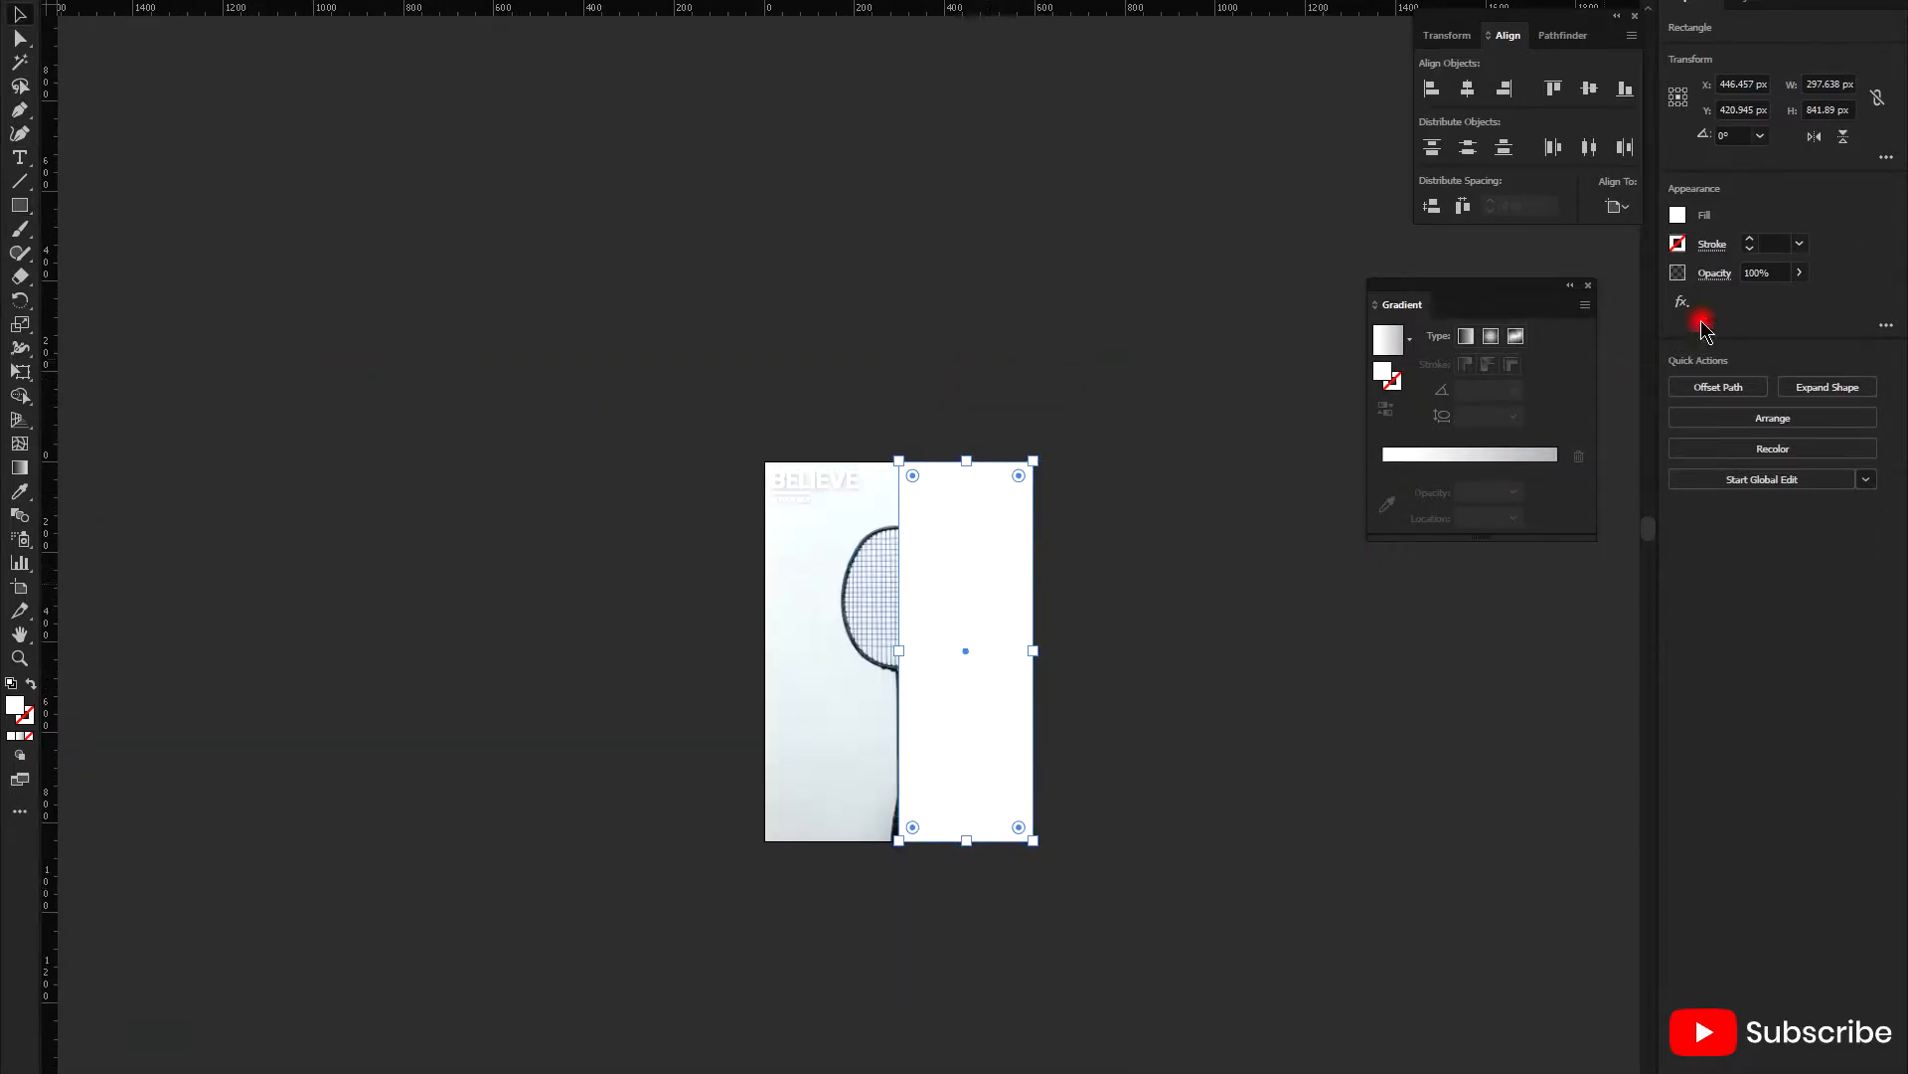
pyautogui.click(1678, 218)
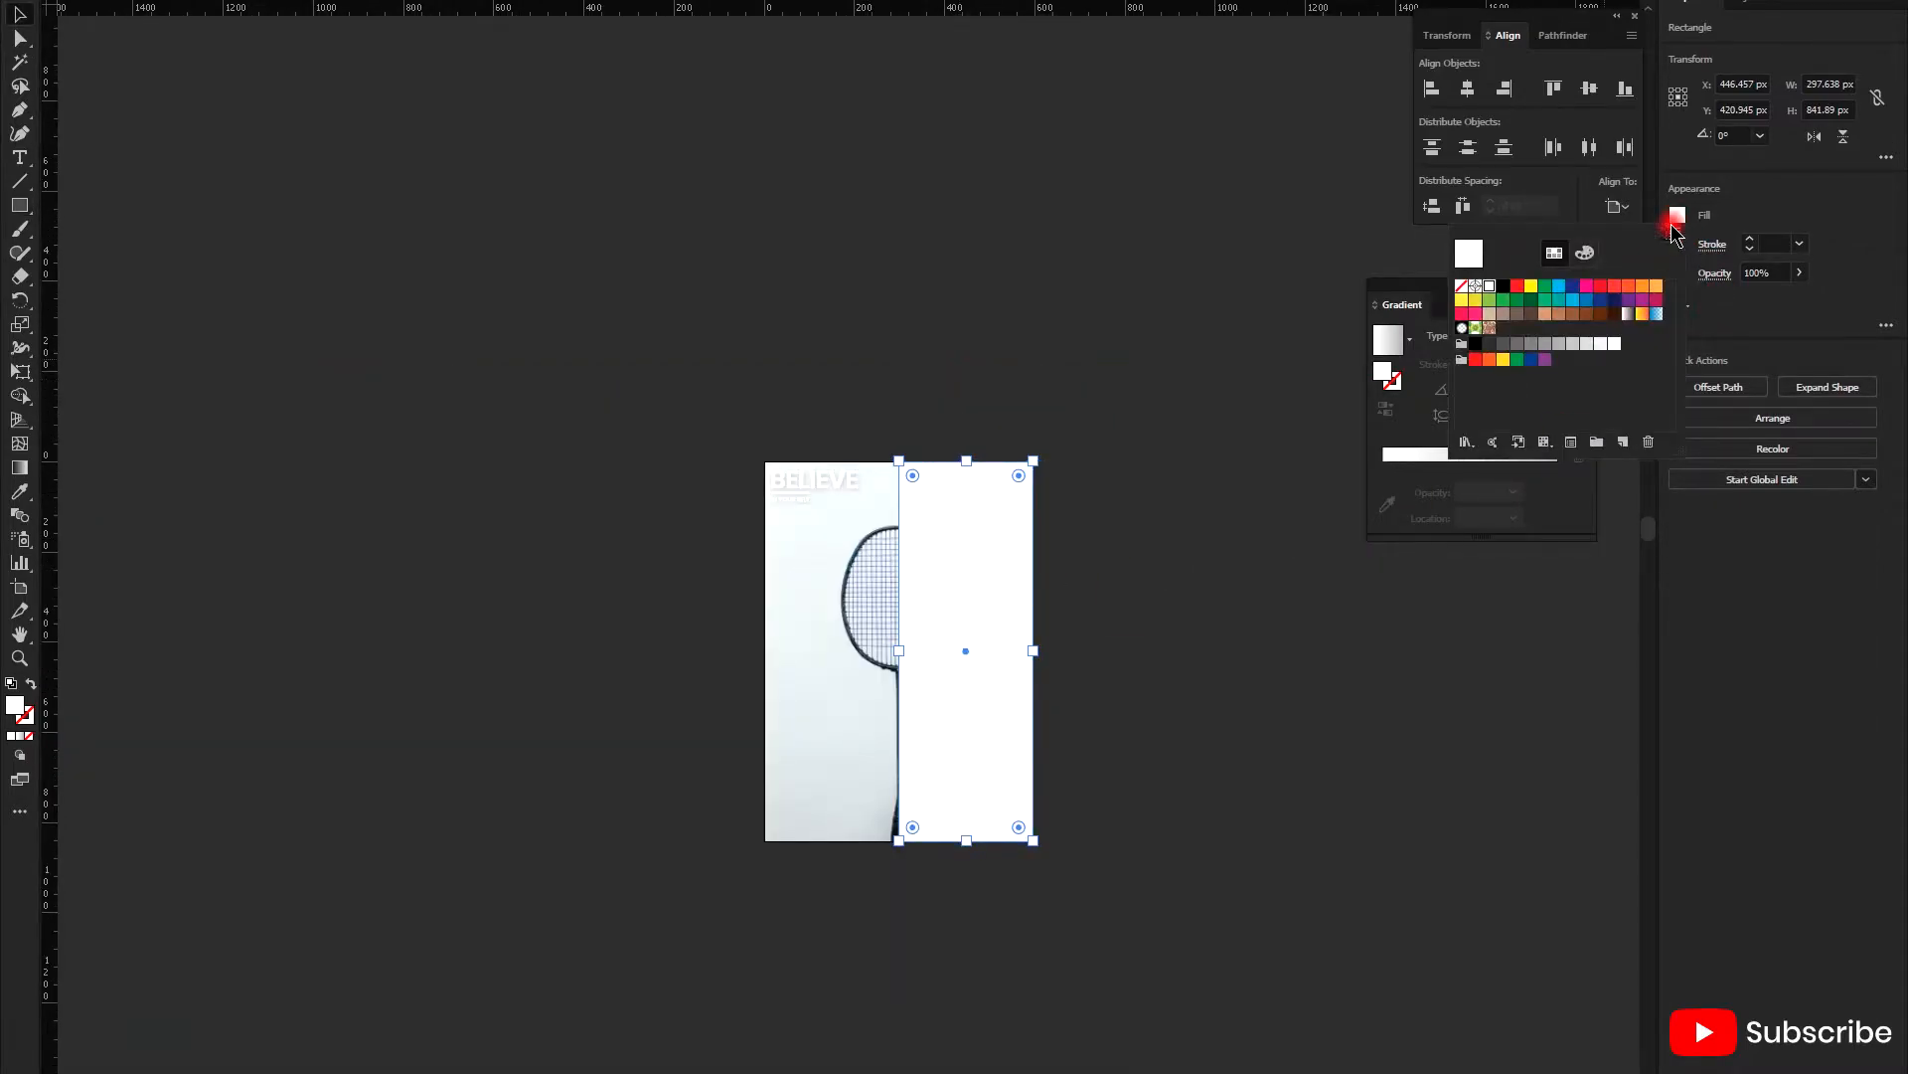
pyautogui.click(1588, 298)
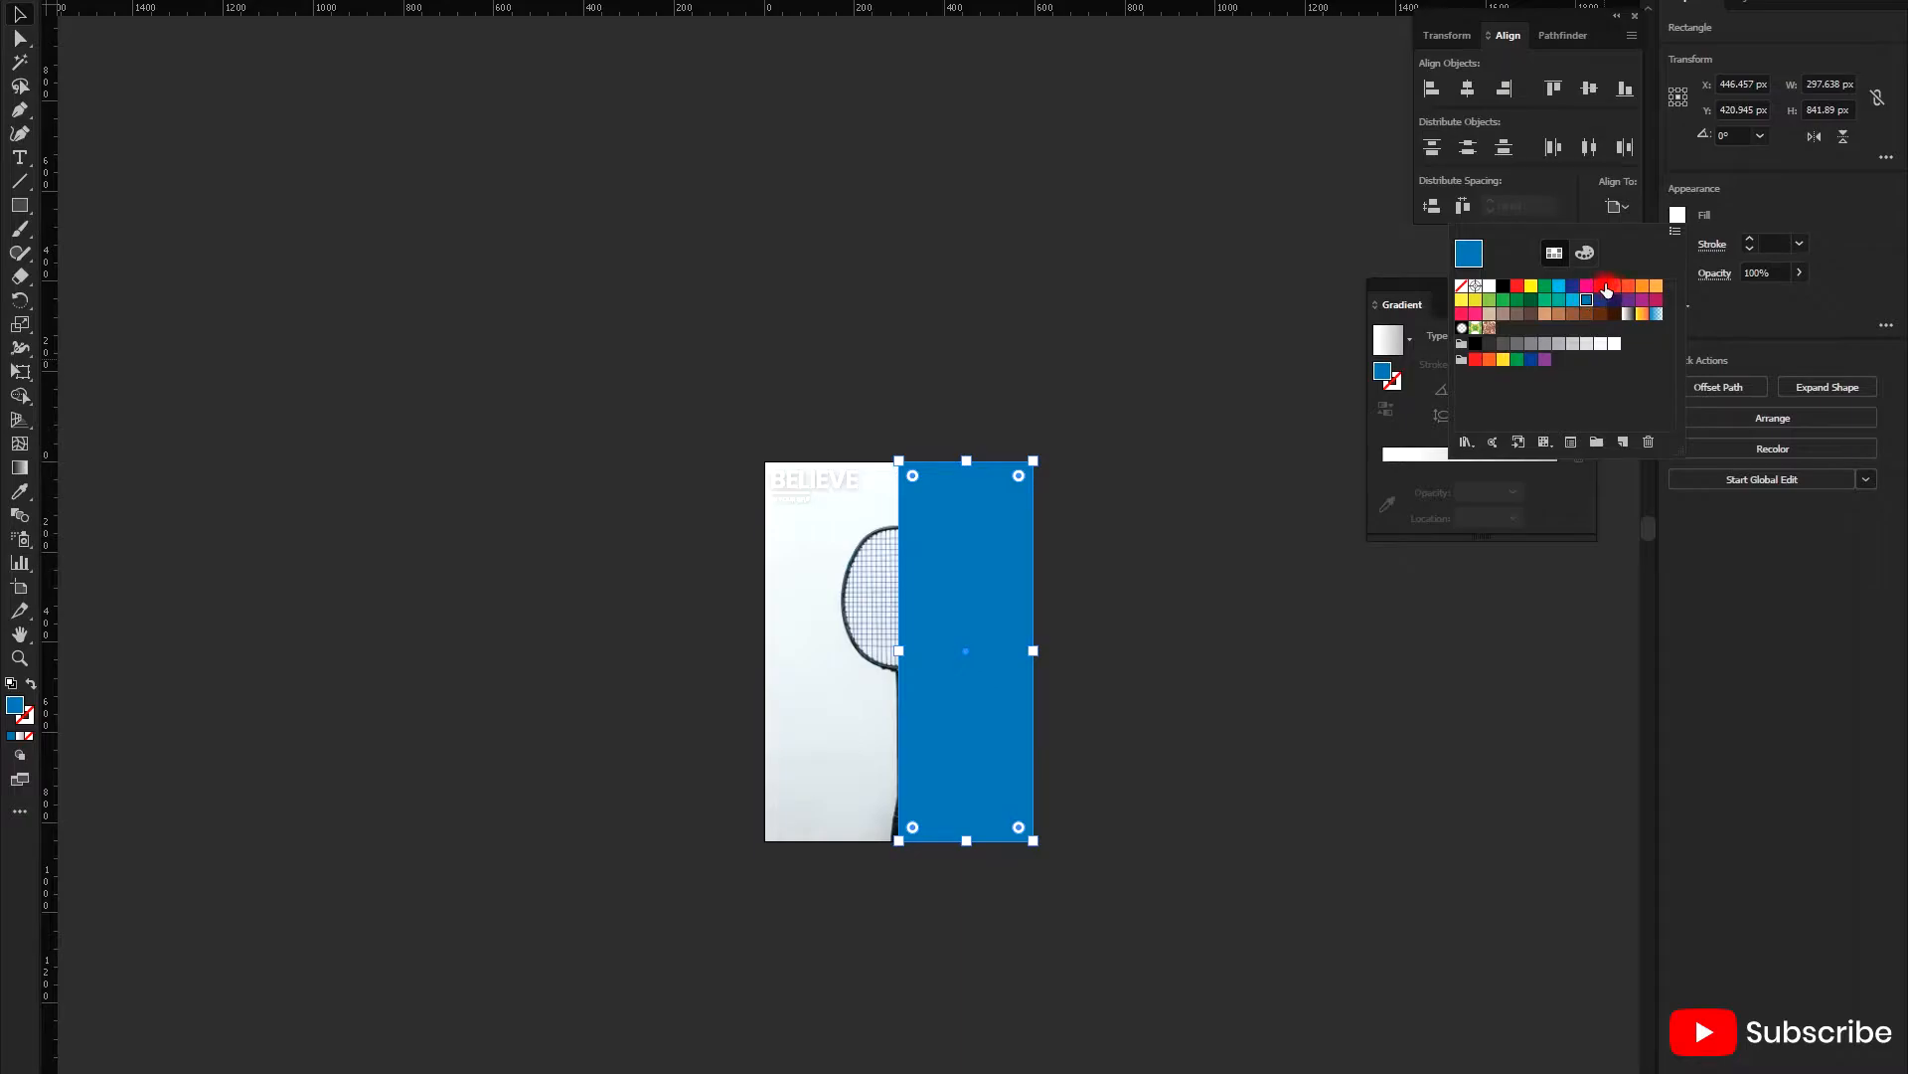
pyautogui.click(1603, 286)
pyautogui.click(1623, 287)
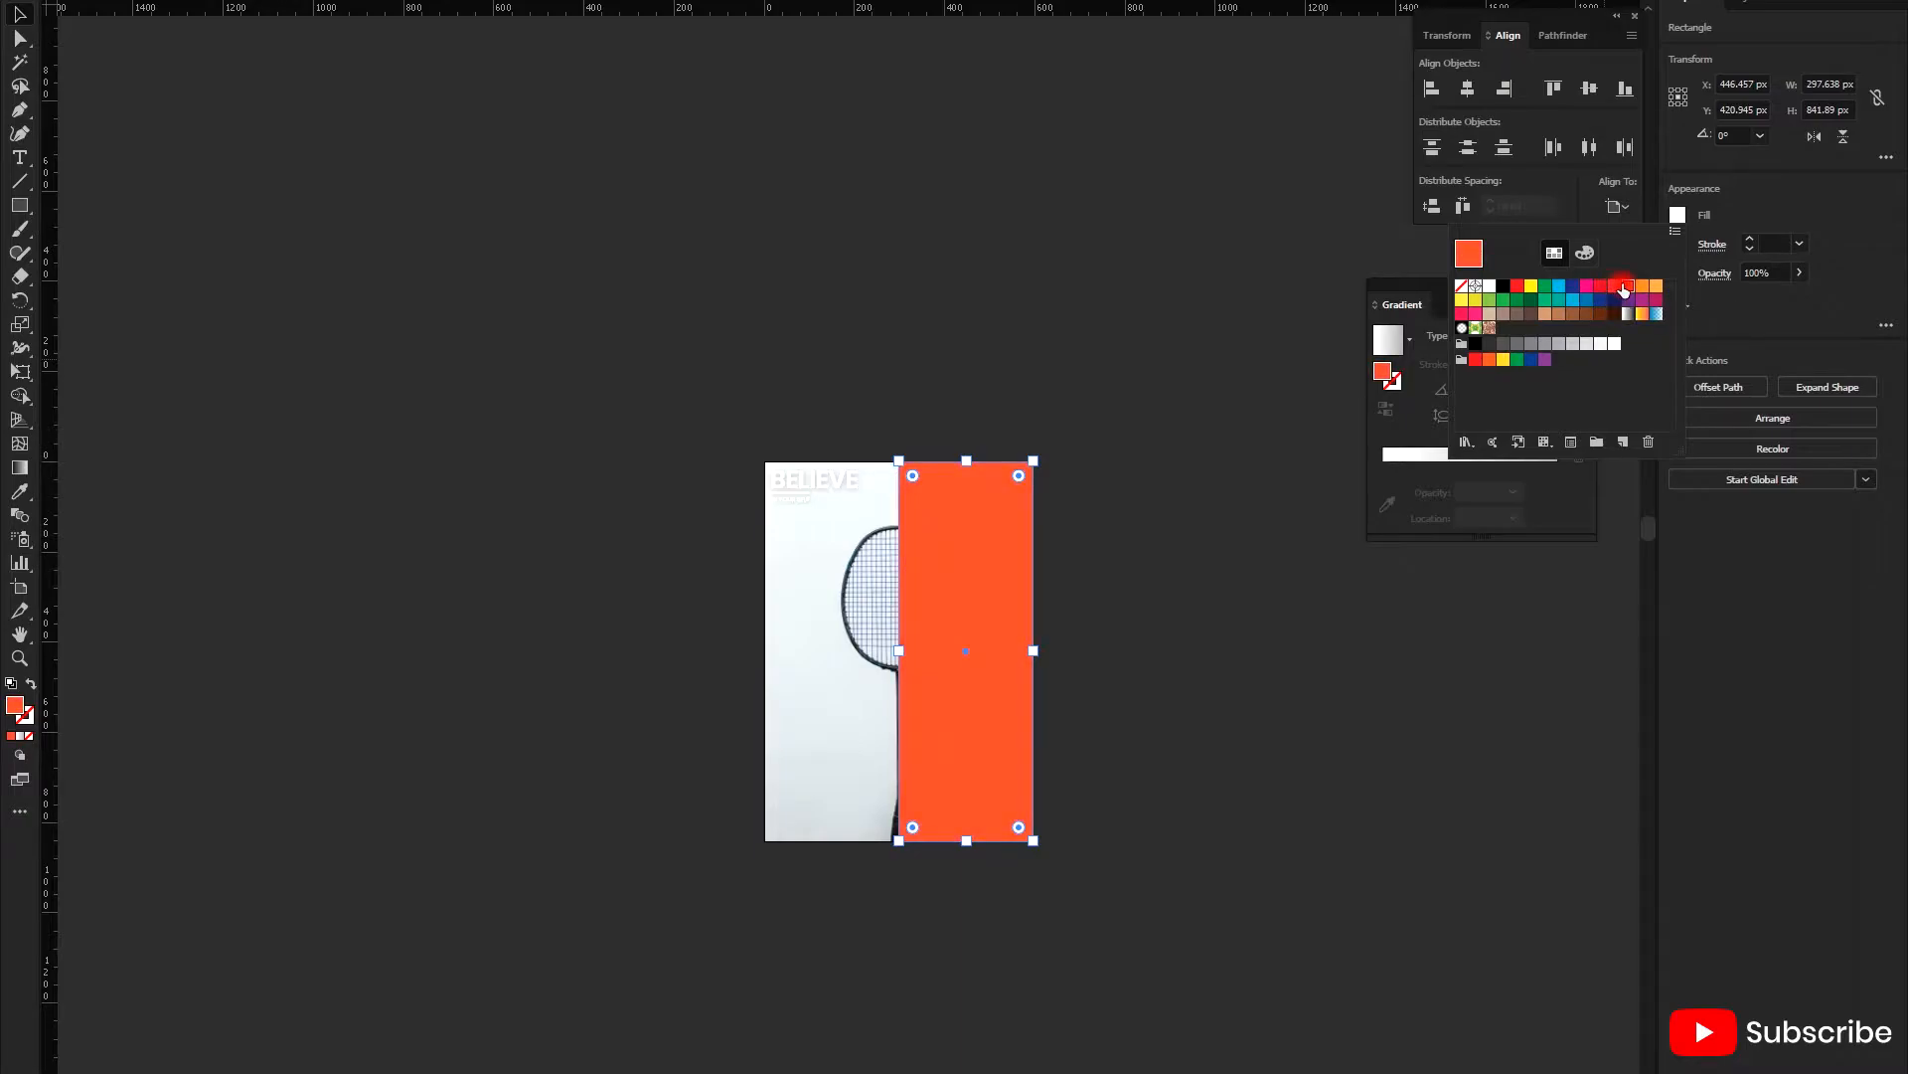
pyautogui.click(1614, 286)
pyautogui.click(1791, 307)
# - Set the red rectangle's opacity to 45%
pyautogui.click(1780, 273)
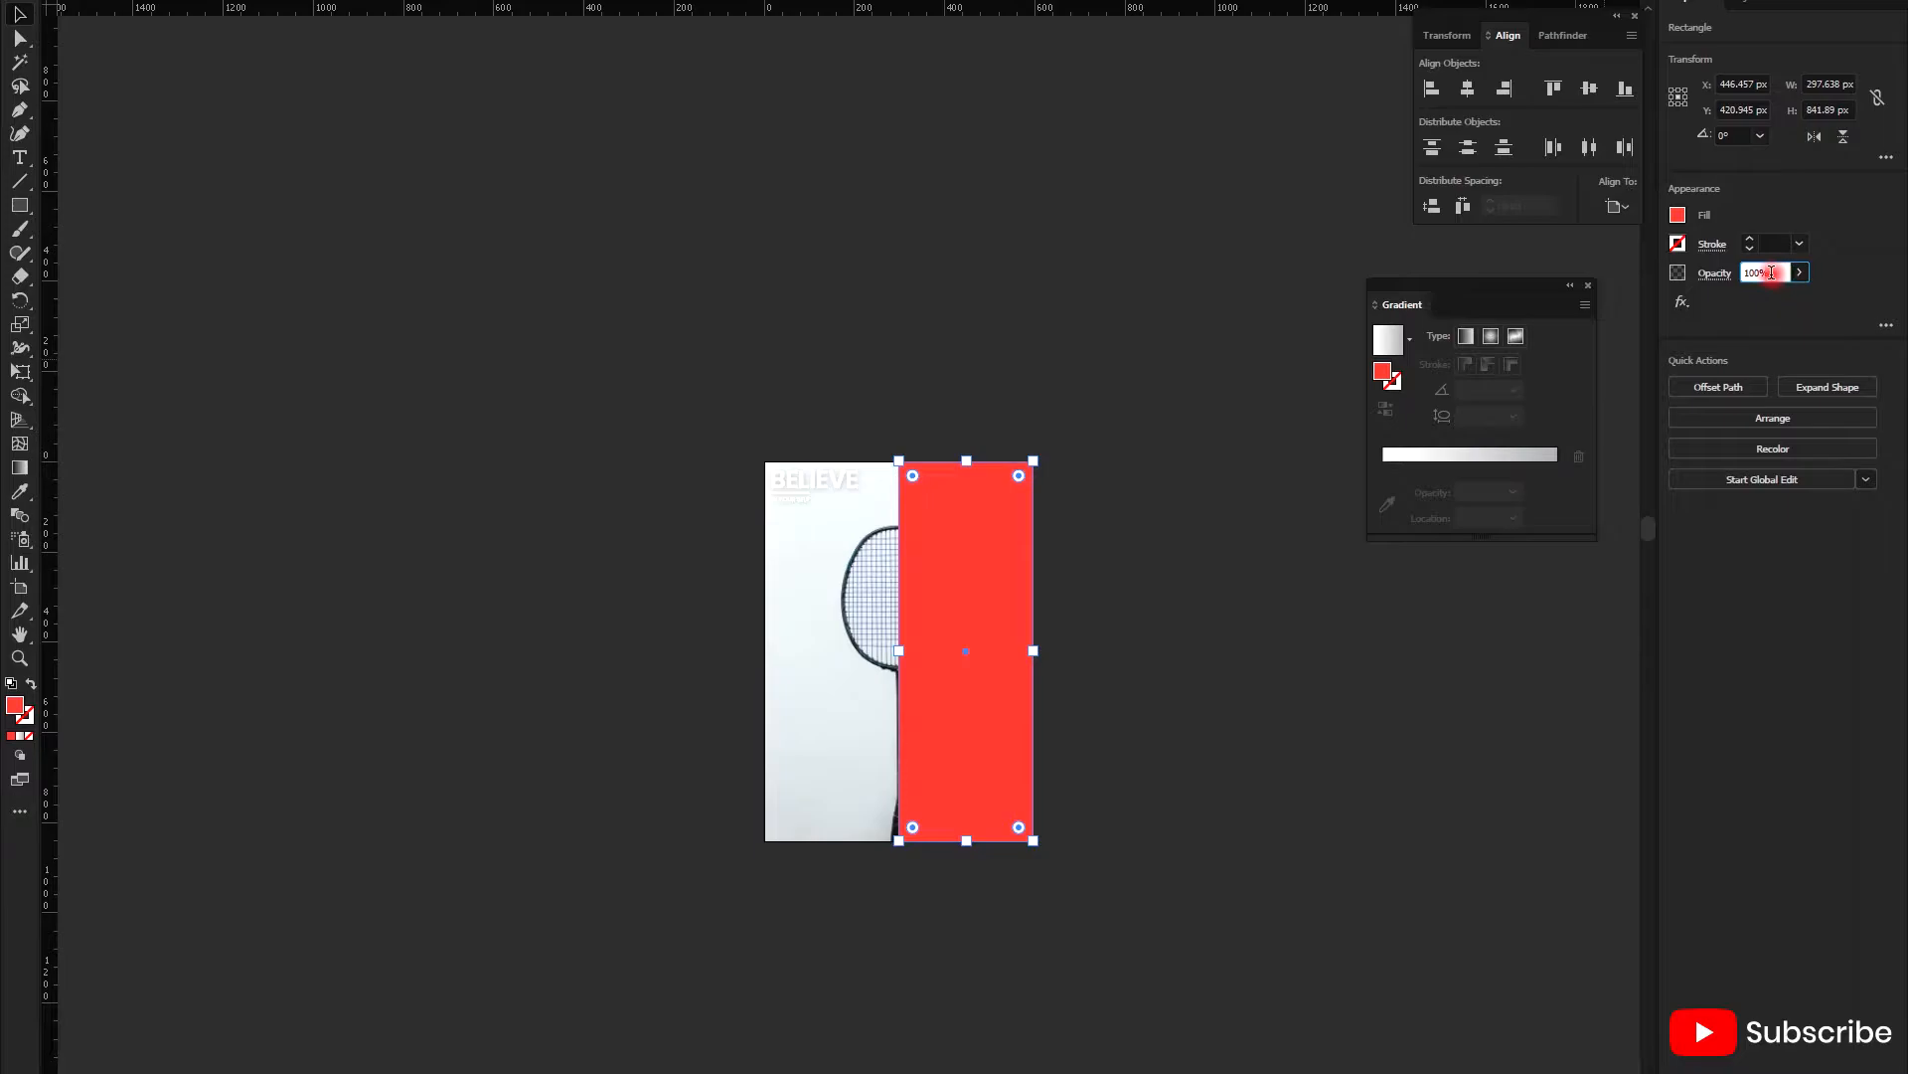
pyautogui.write('45')
pyautogui.press('Return')
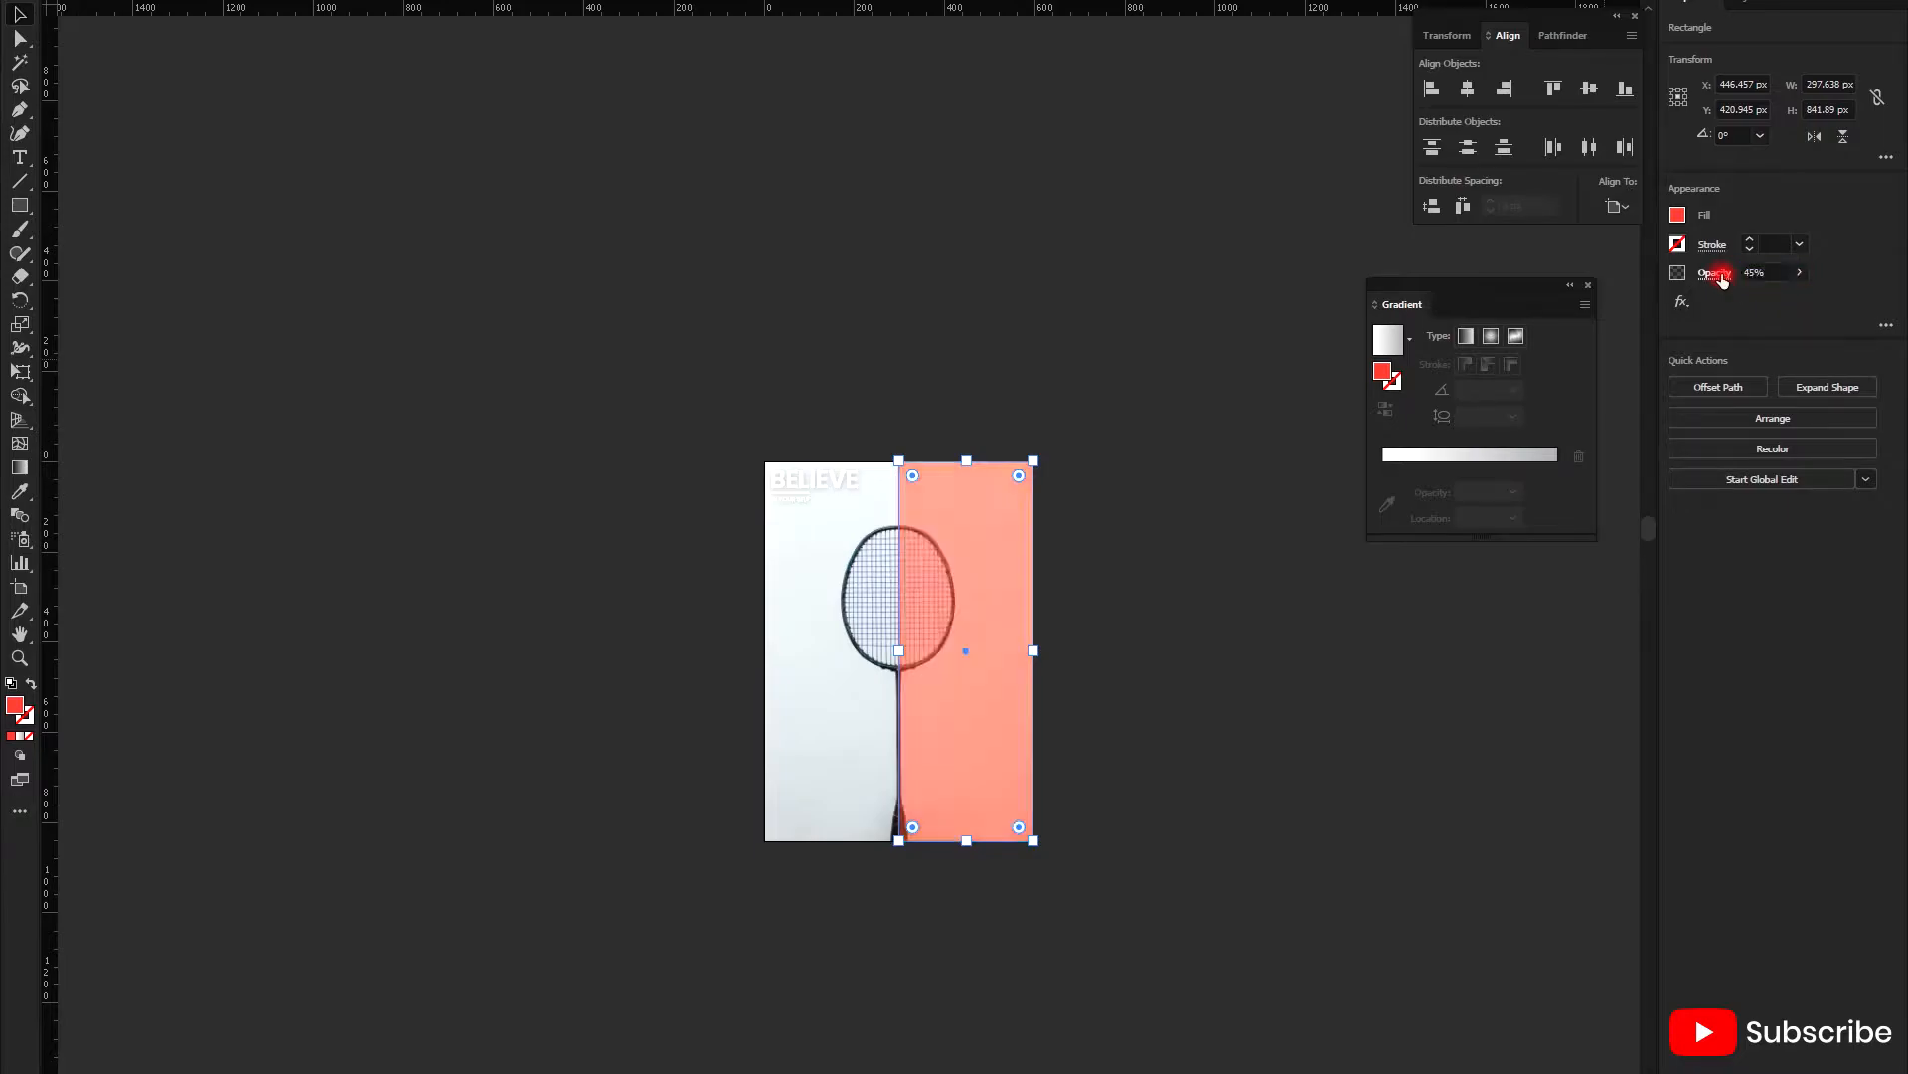
pyautogui.click(1283, 604)
pyautogui.scroll(-1, 1072, 724)
pyautogui.scroll(1, 1056, 736)
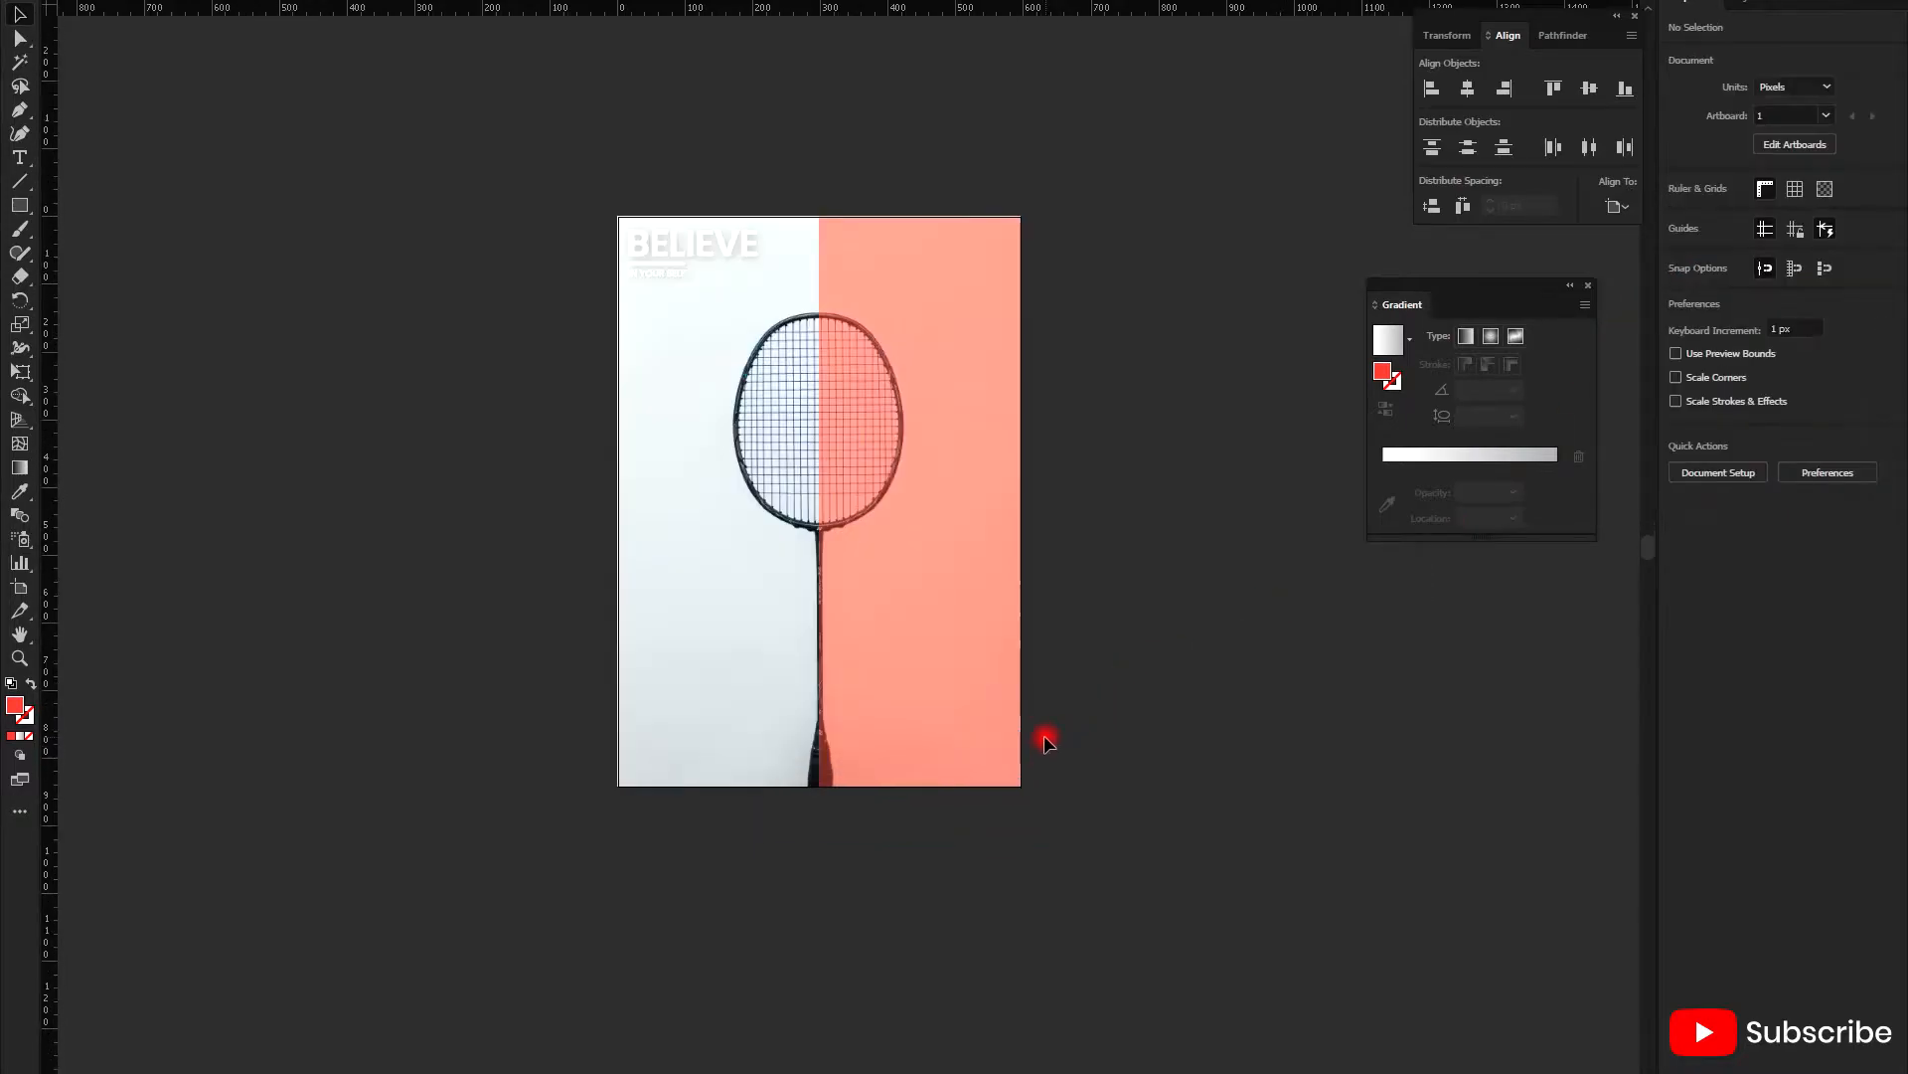
pyautogui.scroll(1, 926, 631)
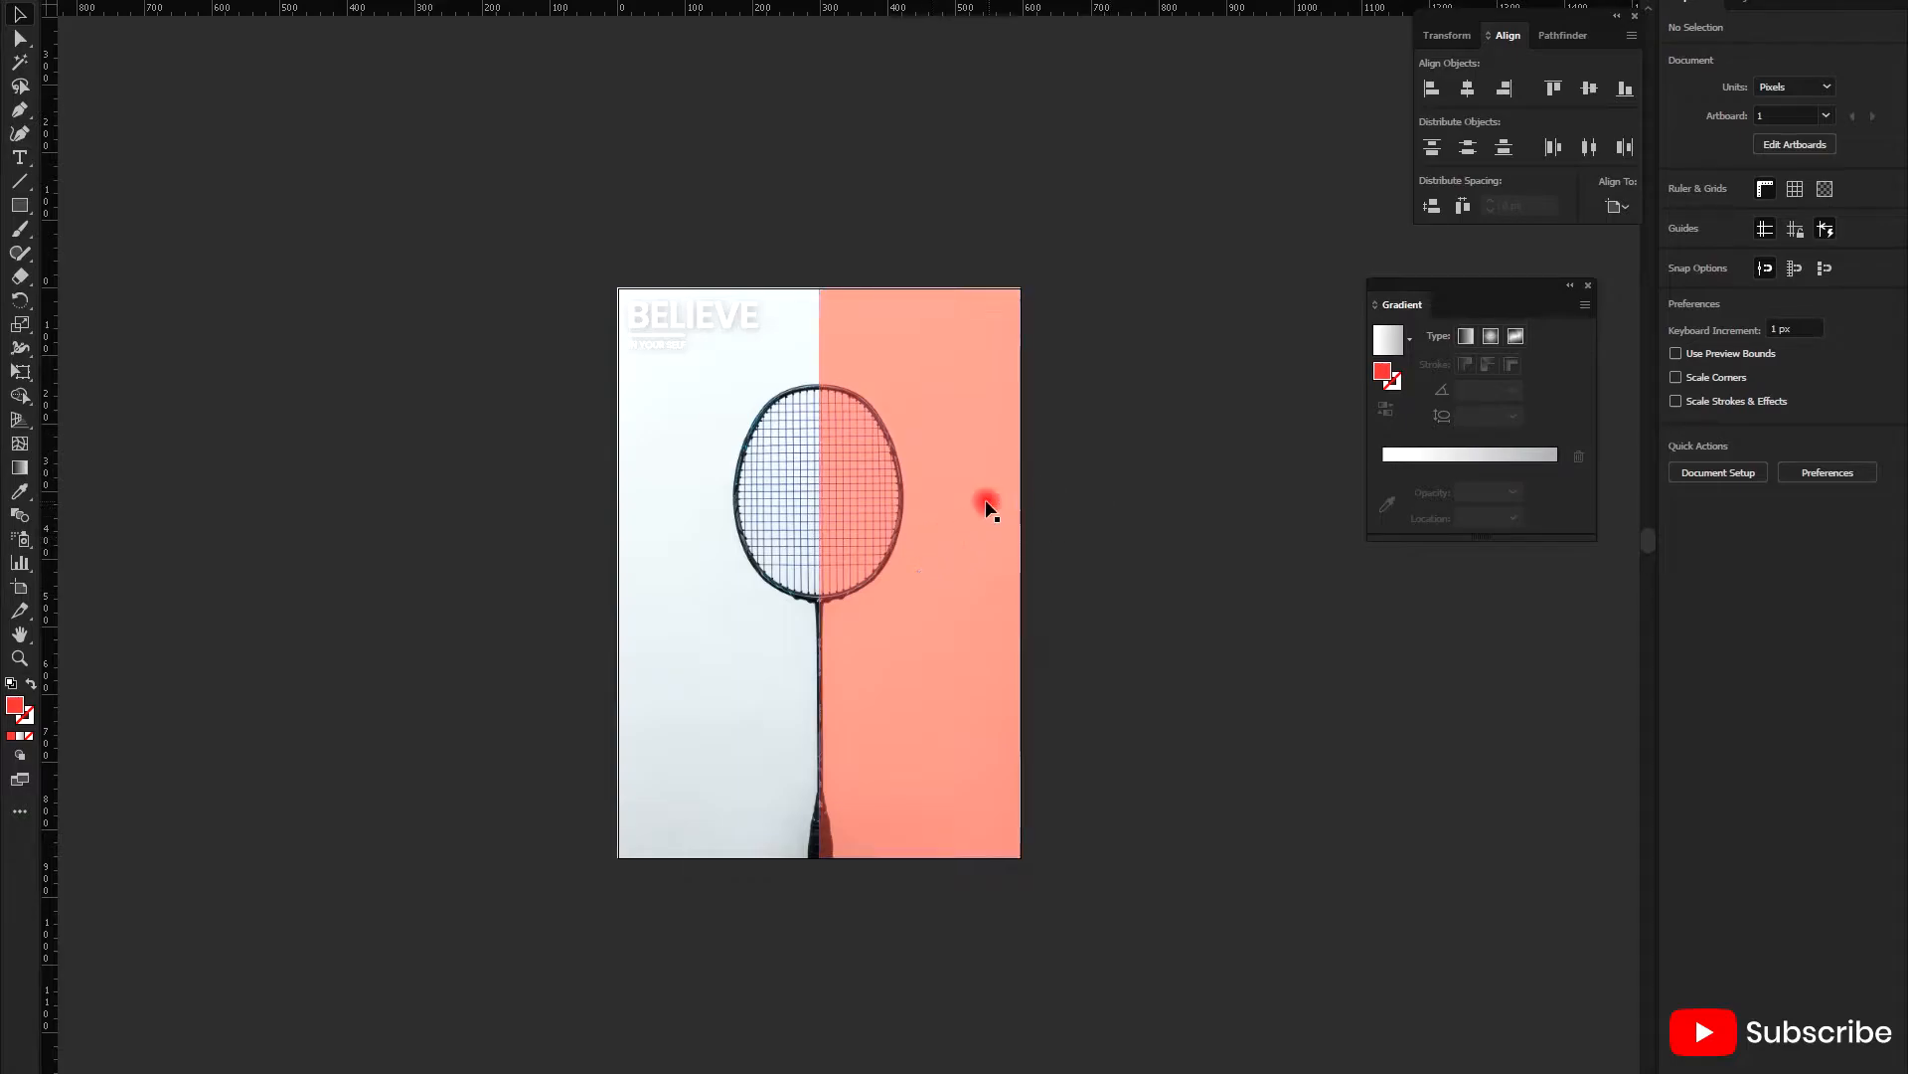
pyautogui.click(908, 563)
pyautogui.click(1149, 320)
pyautogui.scroll(-2, 1131, 344)
# - Lock the translucent red rectangle in place
pyautogui.click(964, 472)
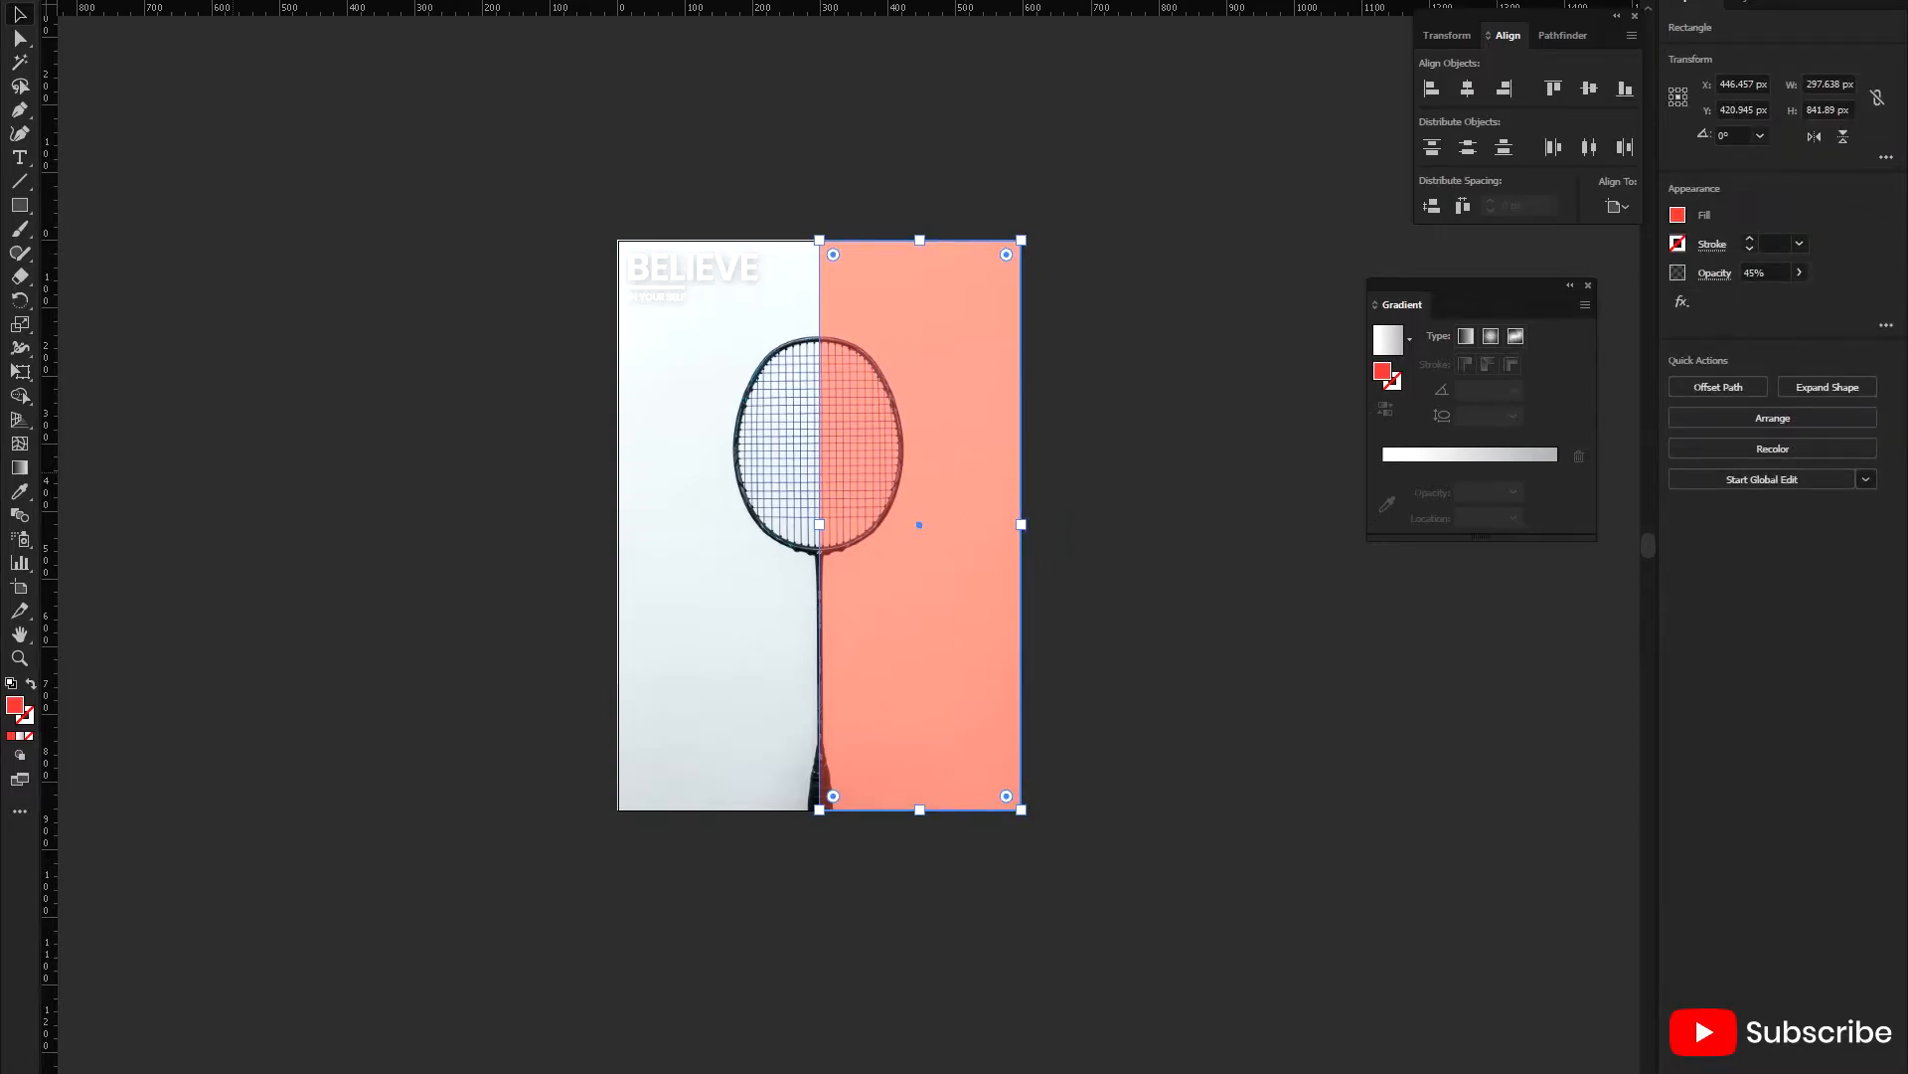
pyautogui.click(171, 1)
pyautogui.moveTo(202, 93)
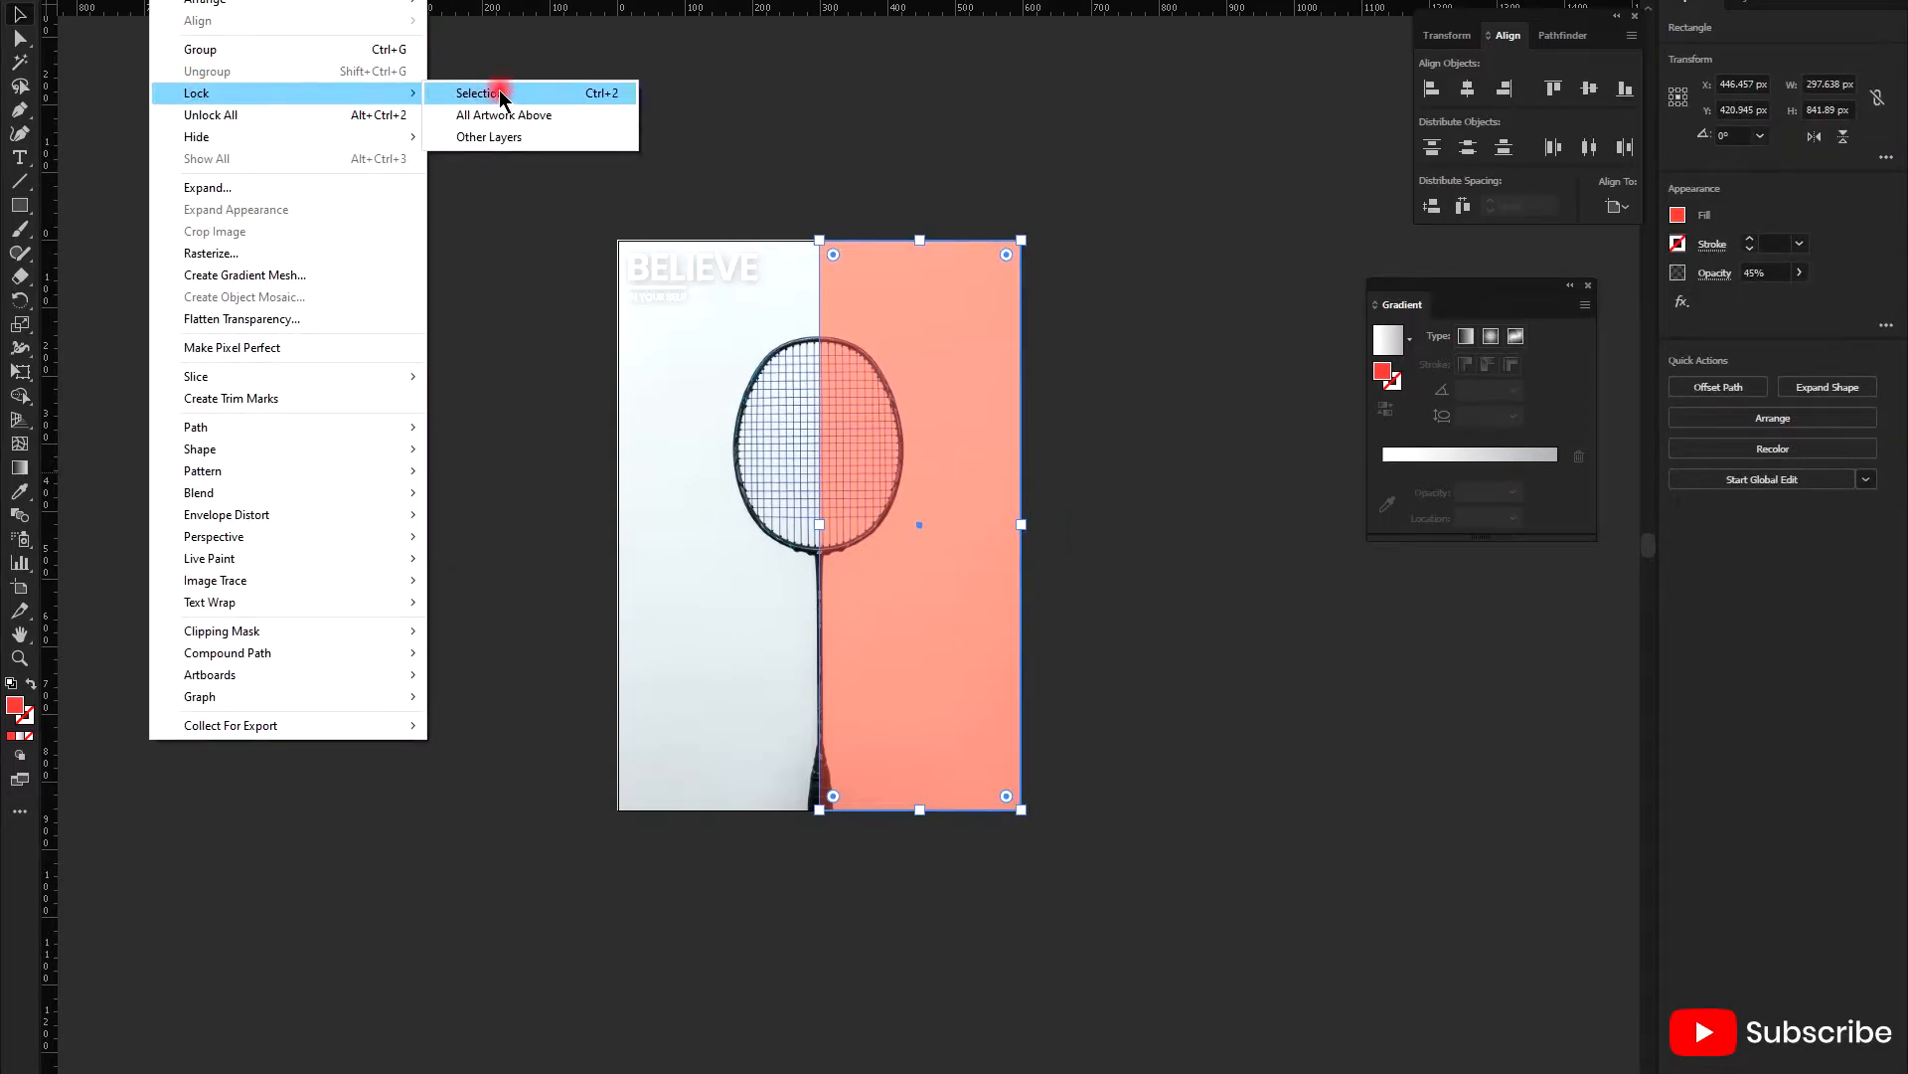
pyautogui.click(628, 96)
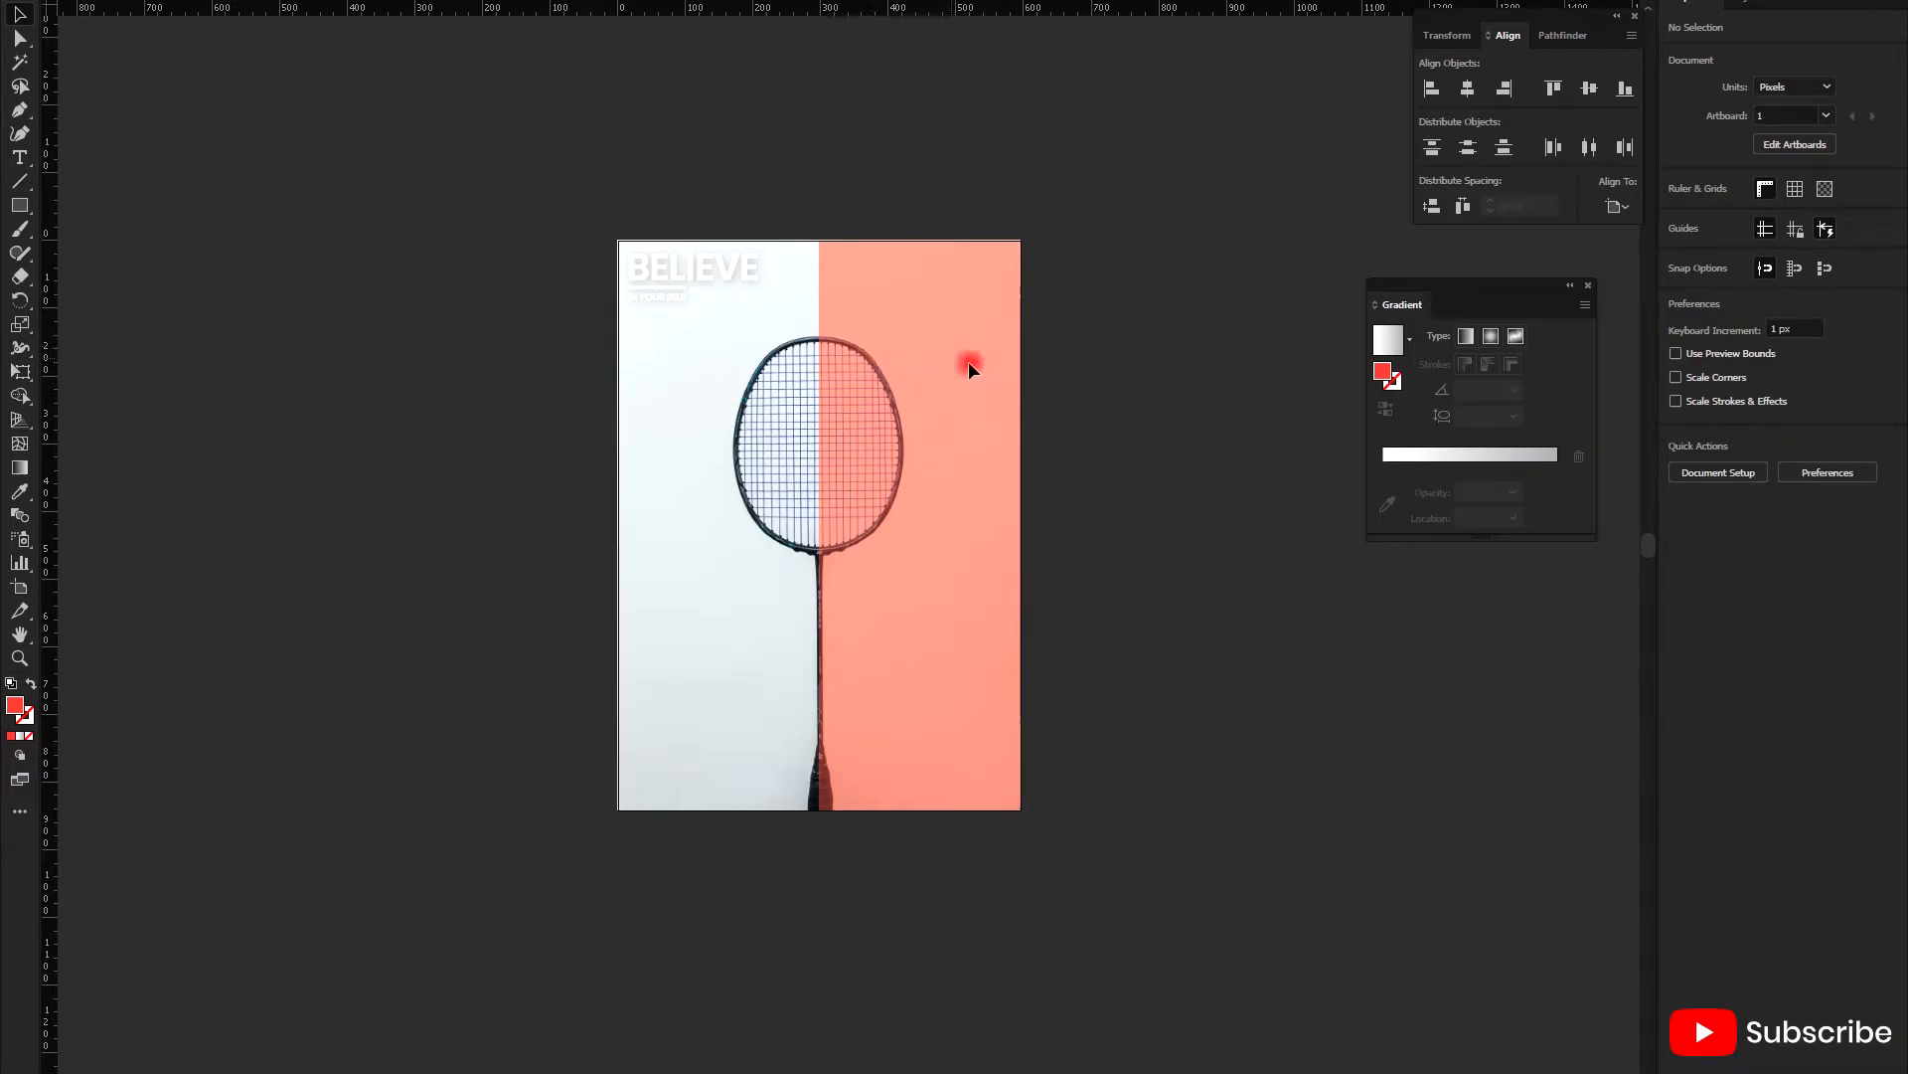
# - Start a text object over the racket head in Poppins SemiBold, 40 pt, with a white fill
pyautogui.click(30, 165)
pyautogui.click(779, 411)
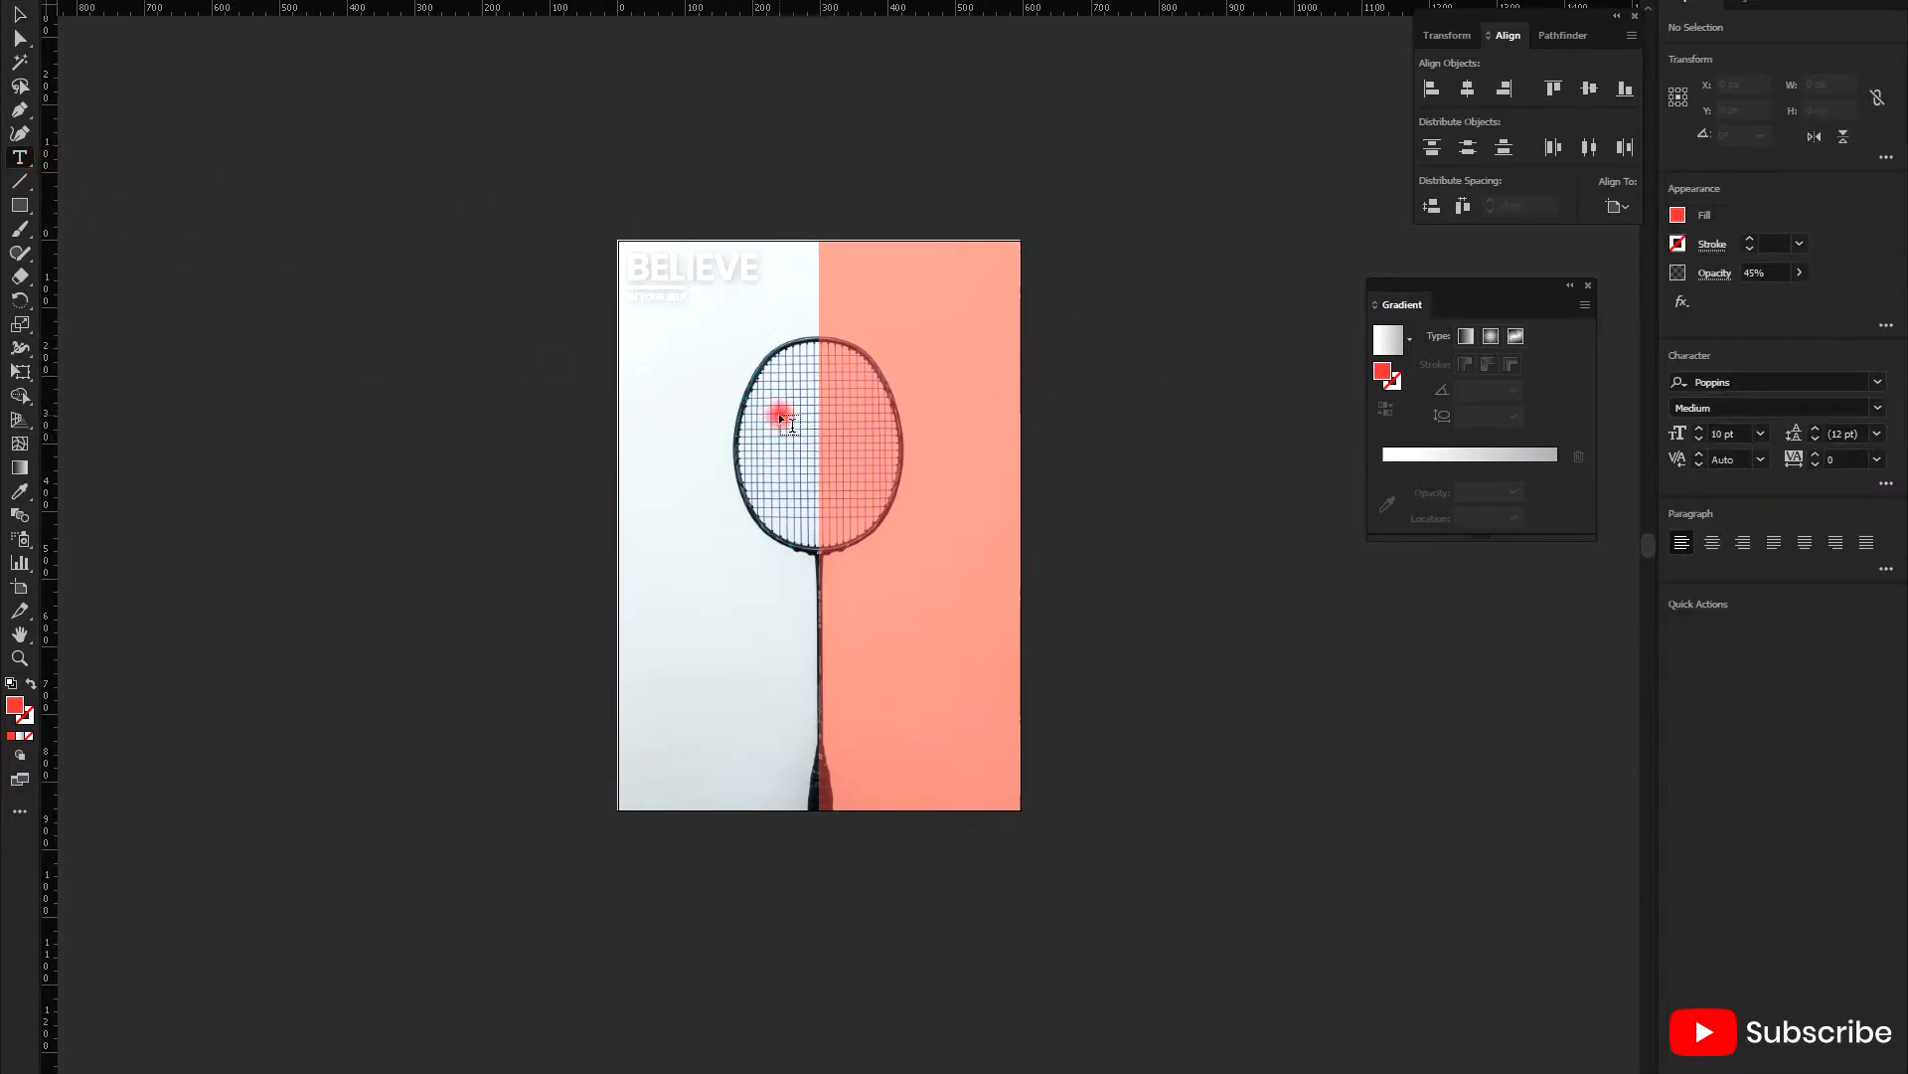
pyautogui.keyDown('shift'); pyautogui.click(1701, 429); pyautogui.keyUp('shift')
pyautogui.keyDown('shift'); pyautogui.click(1701, 429); pyautogui.keyUp('shift')
pyautogui.keyDown('shift'); pyautogui.click(1702, 429); pyautogui.keyUp('shift')
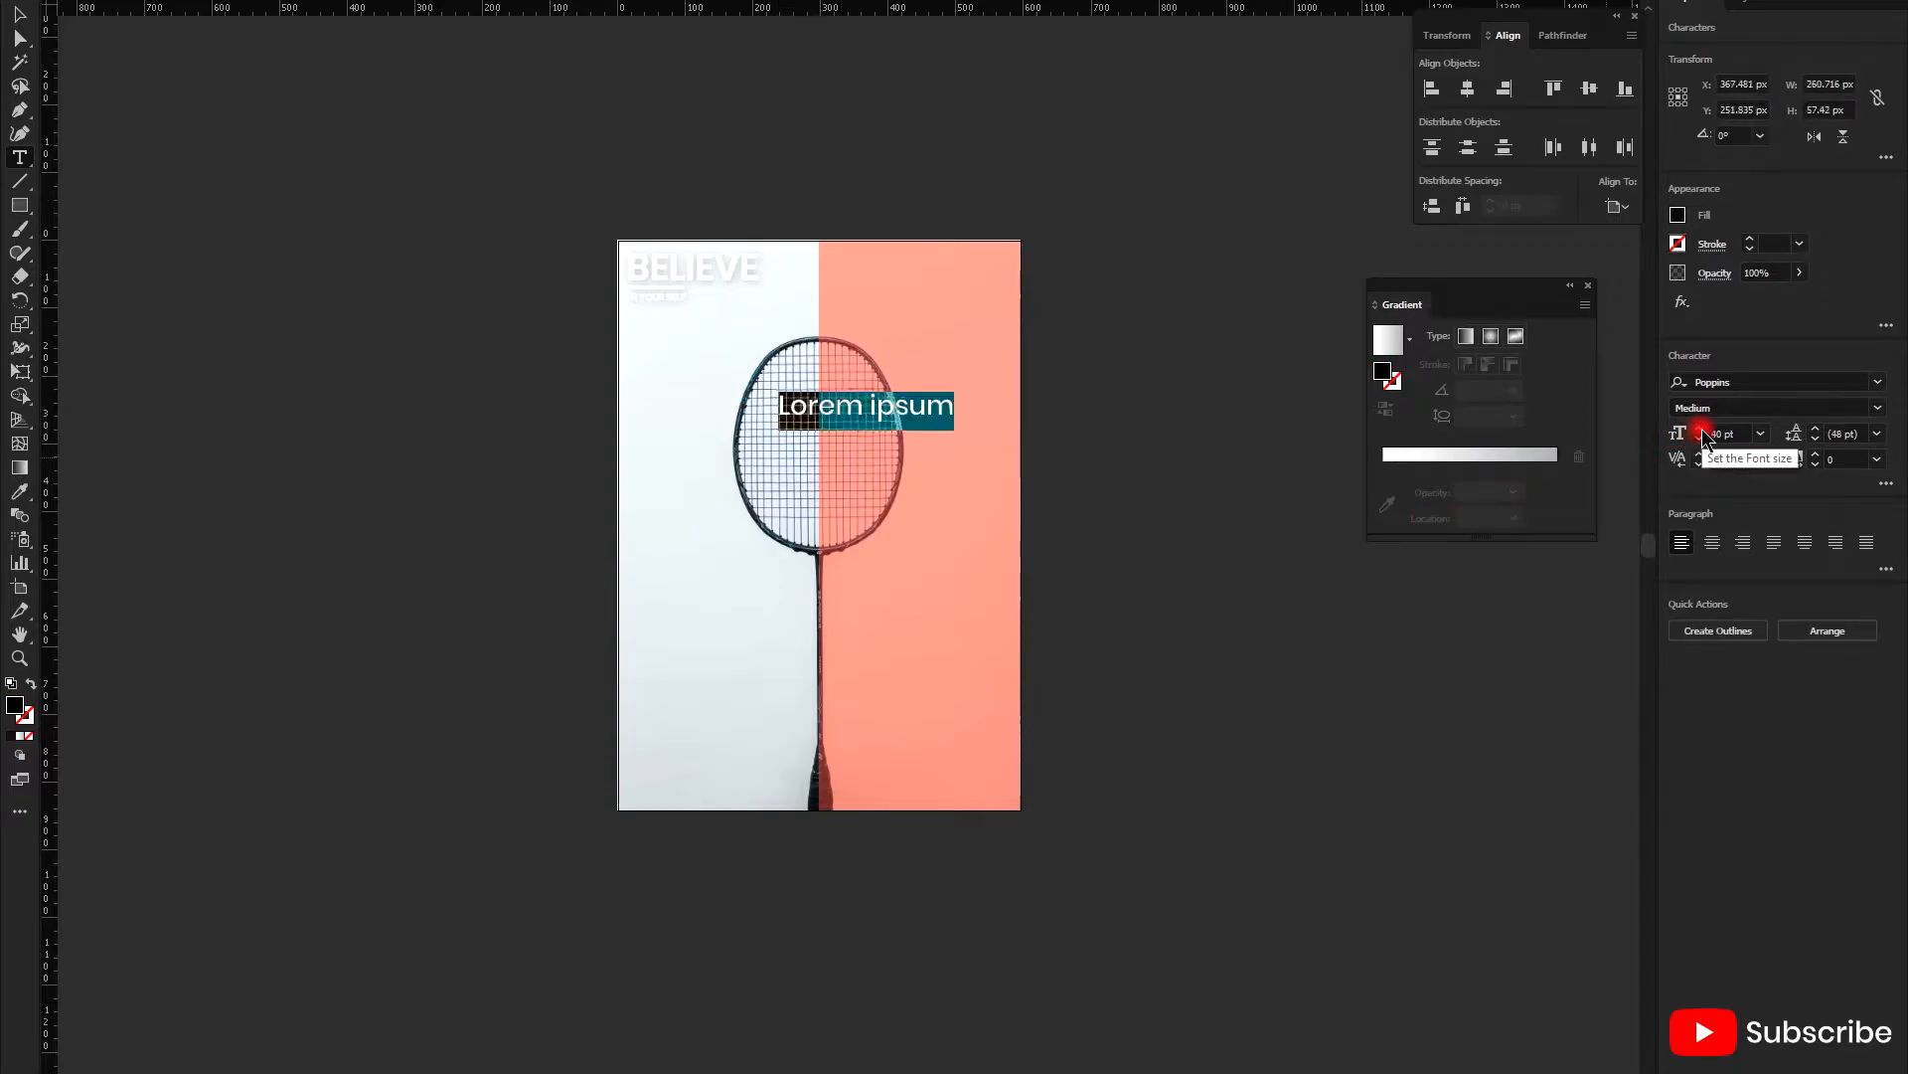
pyautogui.click(1878, 407)
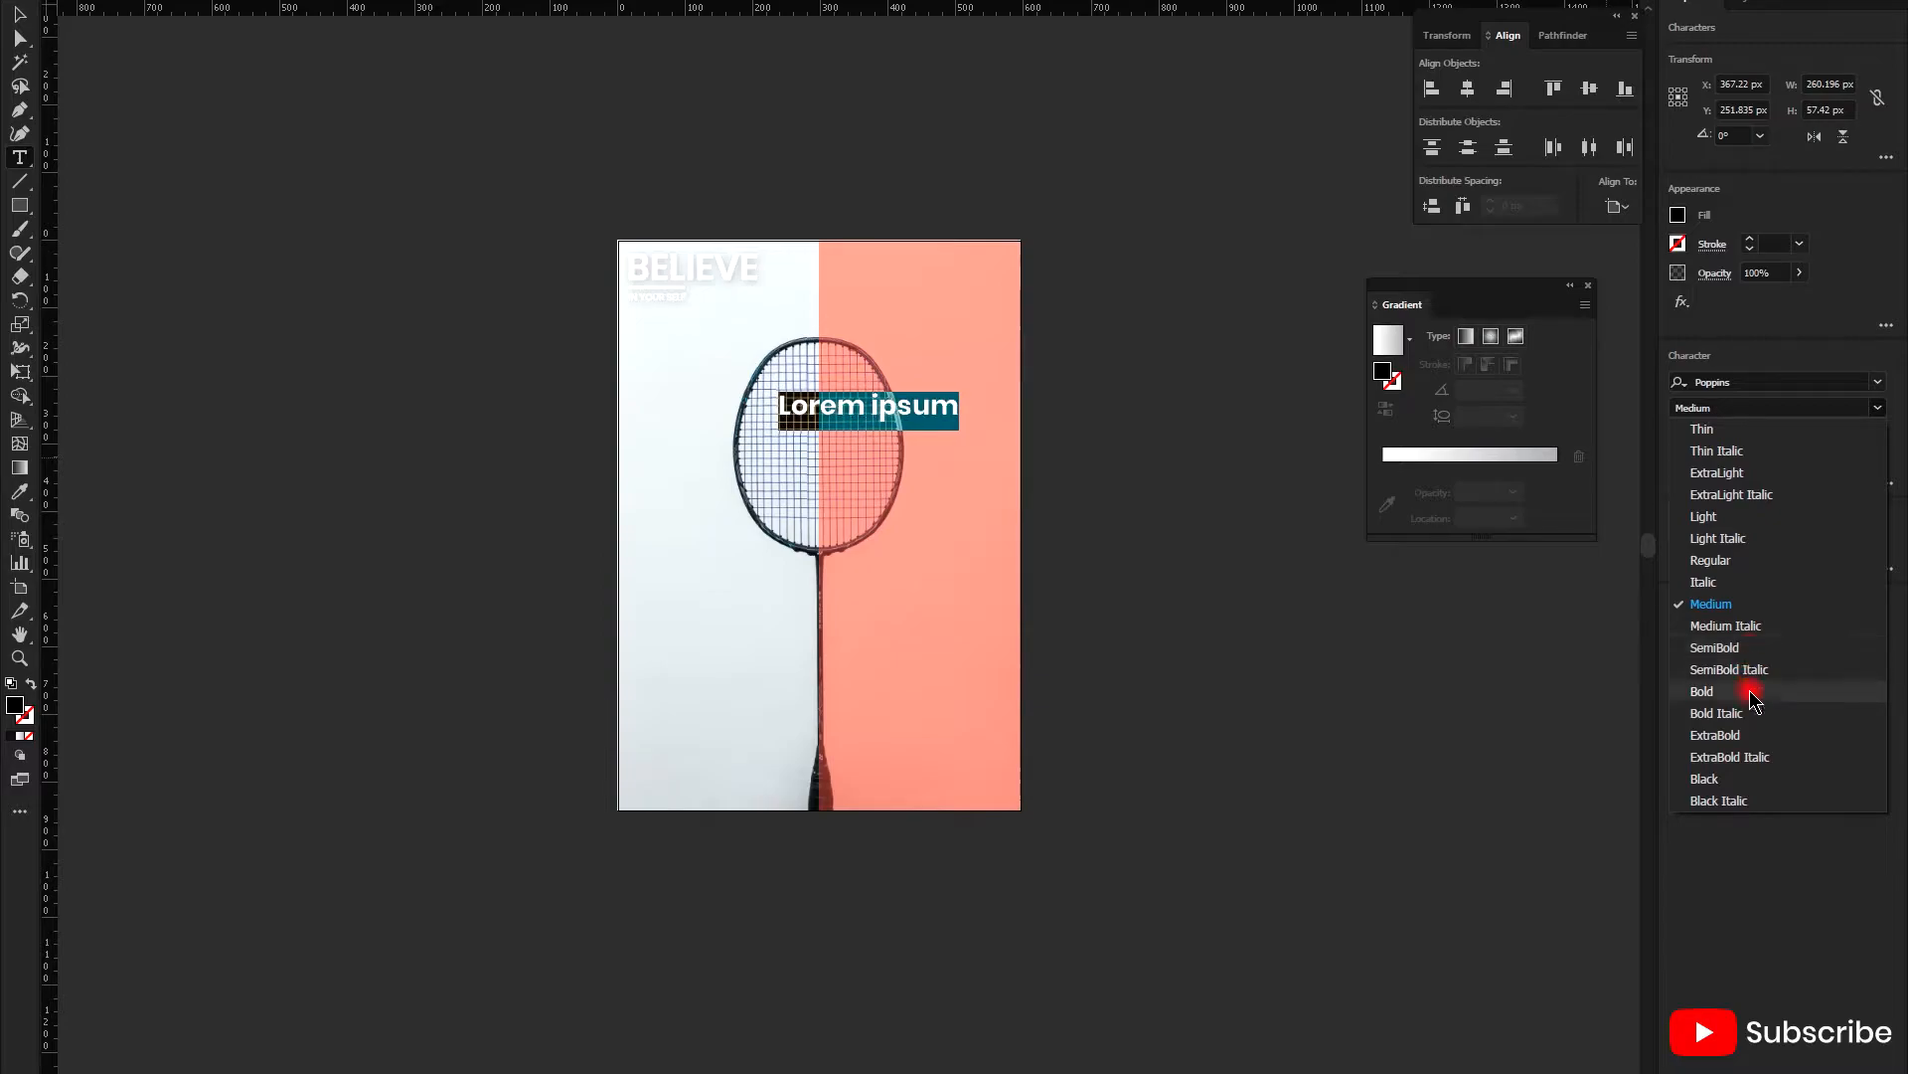
pyautogui.click(1752, 647)
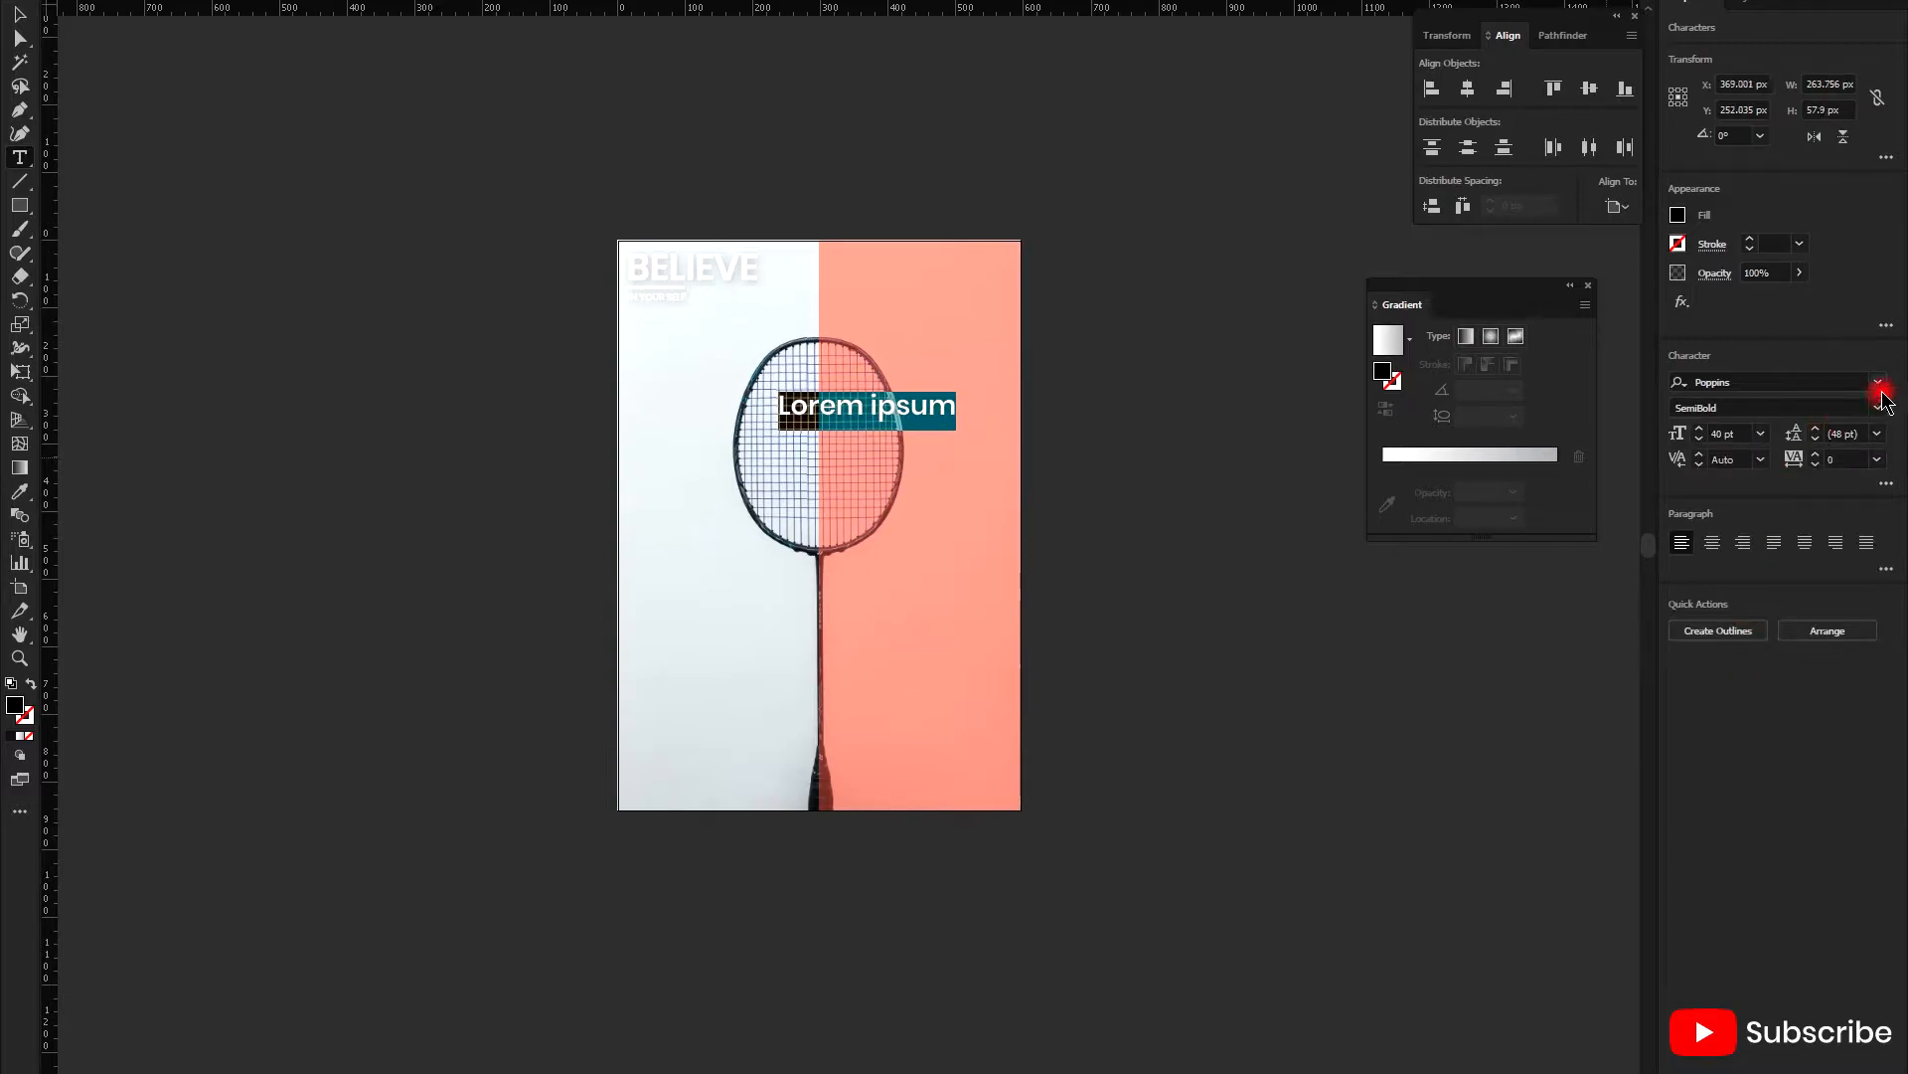
pyautogui.click(1678, 215)
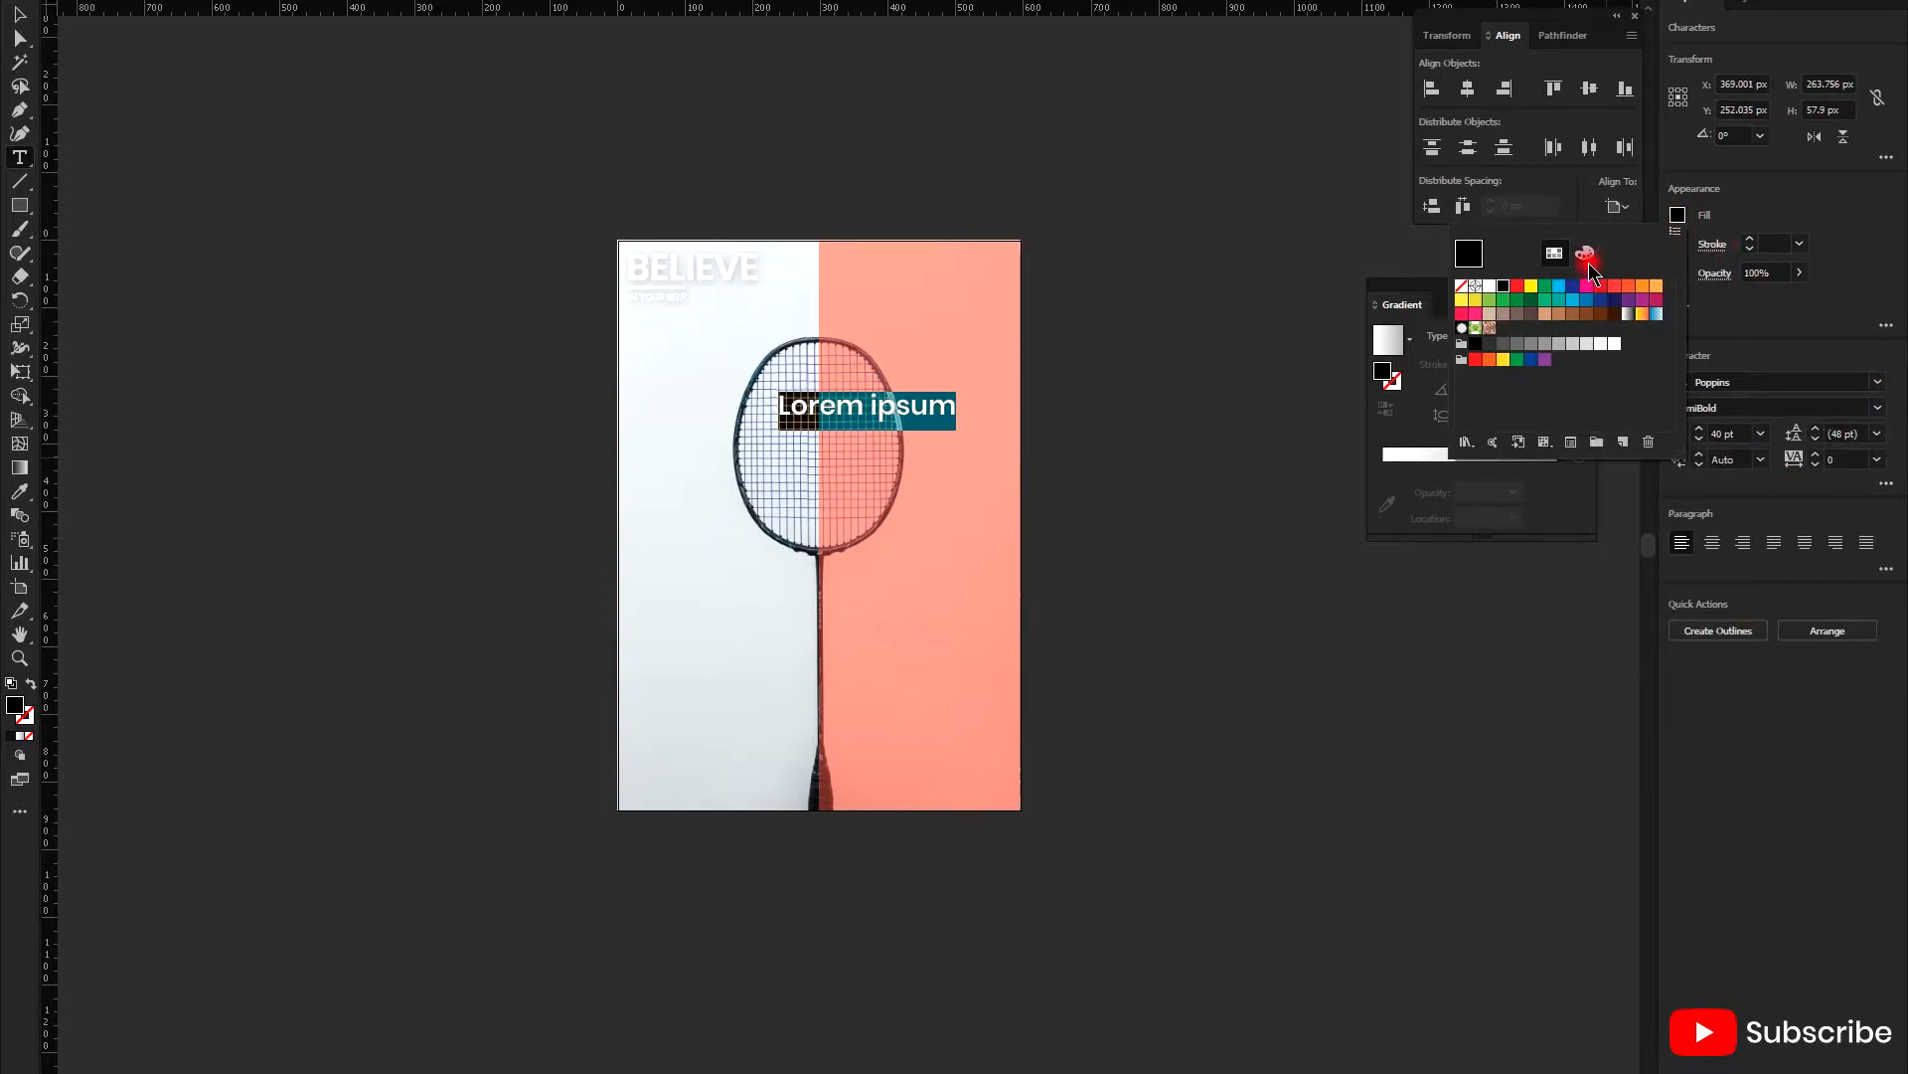
pyautogui.click(1489, 288)
pyautogui.press('Escape')
# - Enter TYPOGRAPHY in the racket-head text object, broken into four lines: TY, PO, GRA and PHY
pyautogui.scroll(1, 827, 415)
pyautogui.write('TY ')
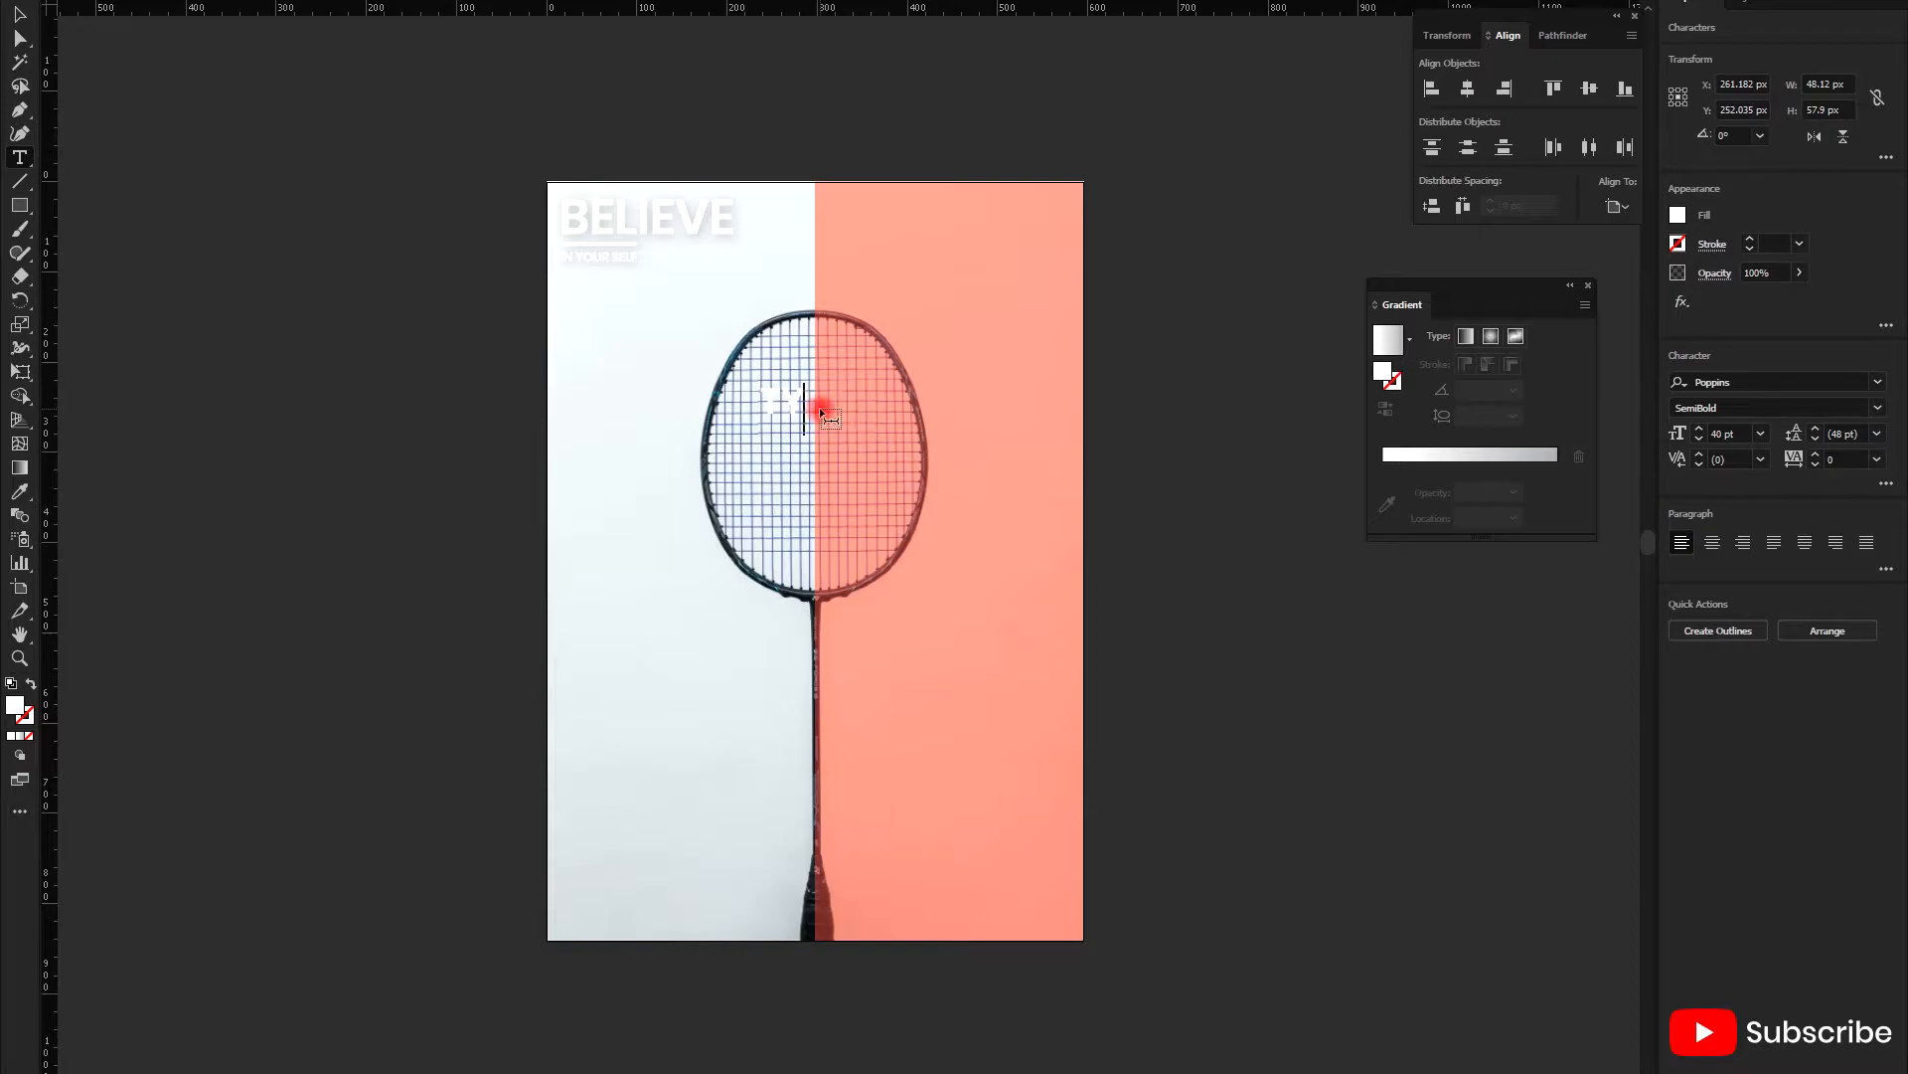
pyautogui.write('PO GR')
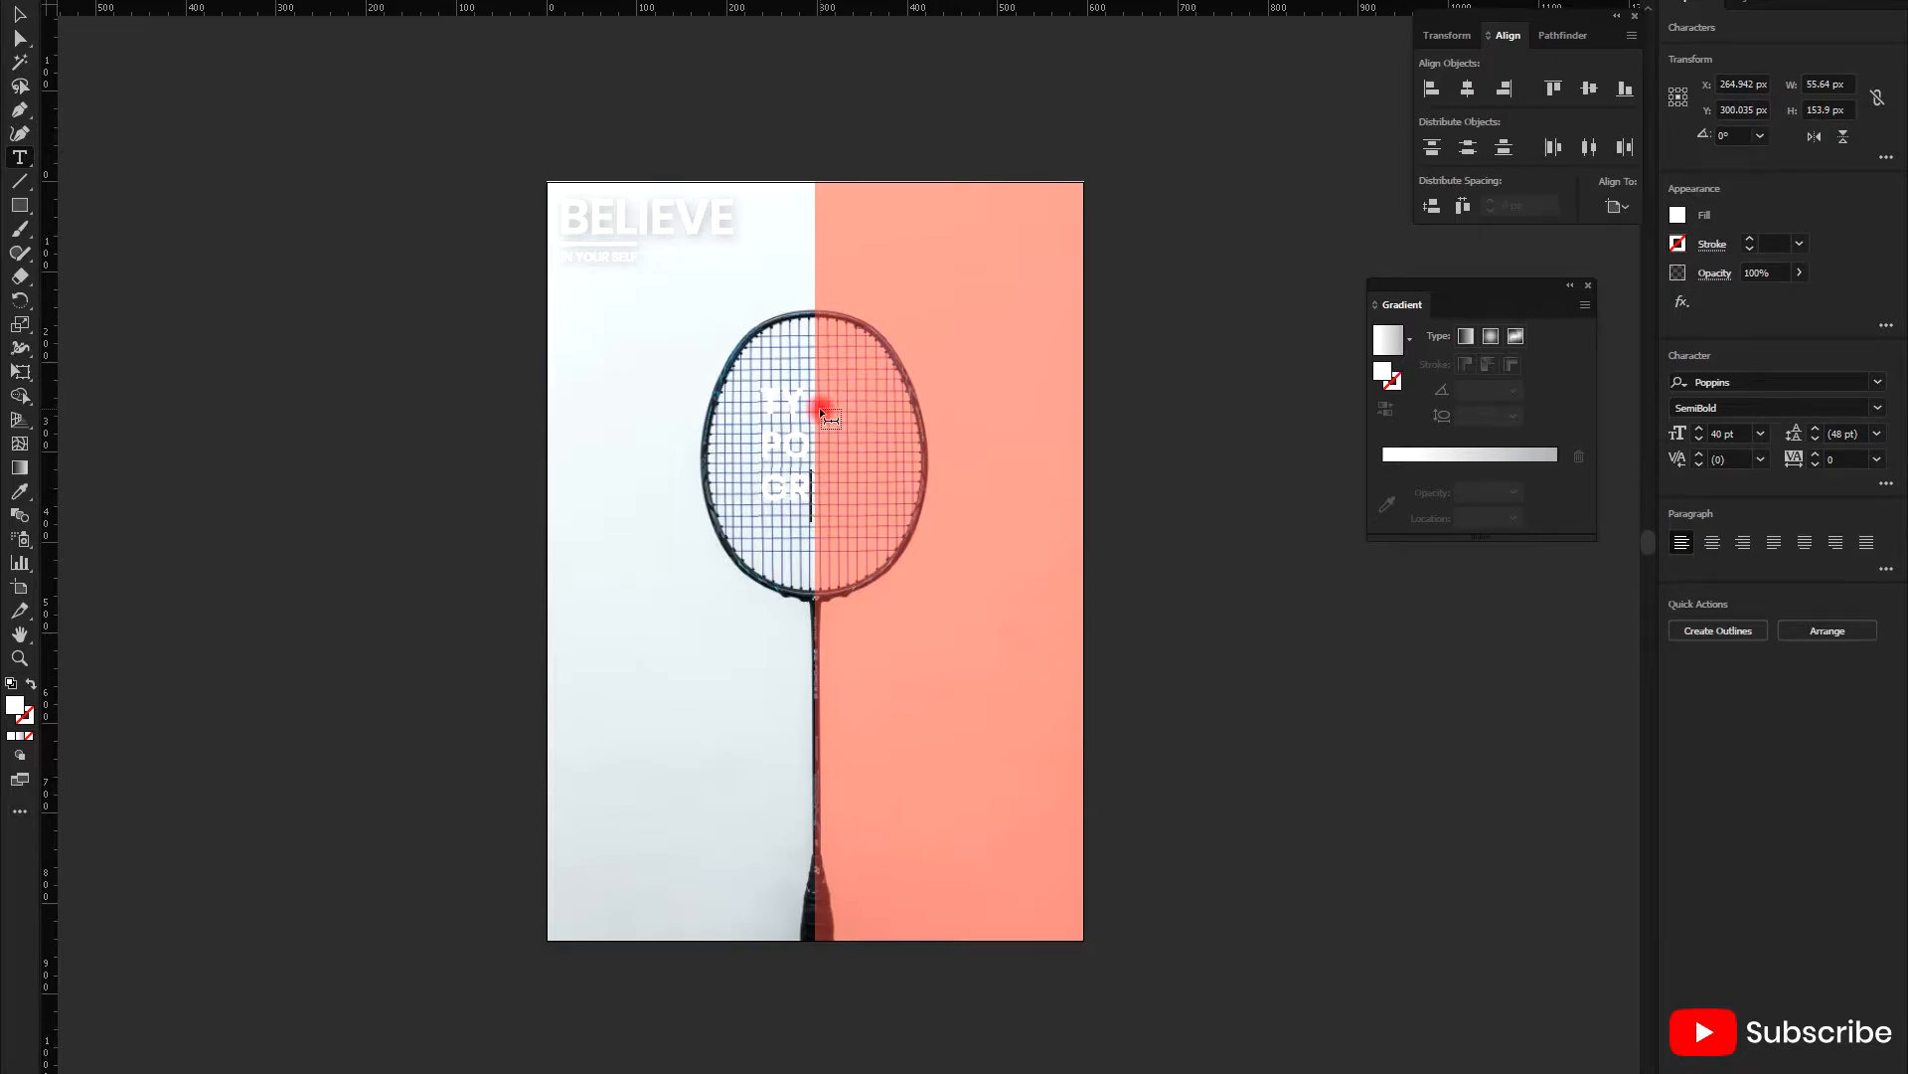
pyautogui.press('Return')
pyautogui.write('APH')
pyautogui.press('BackSpace')
pyautogui.press('BackSpace')
pyautogui.press('BackSpace')
pyautogui.press('BackSpace')
pyautogui.write('A')
pyautogui.press('Return')
pyautogui.write('PHY')
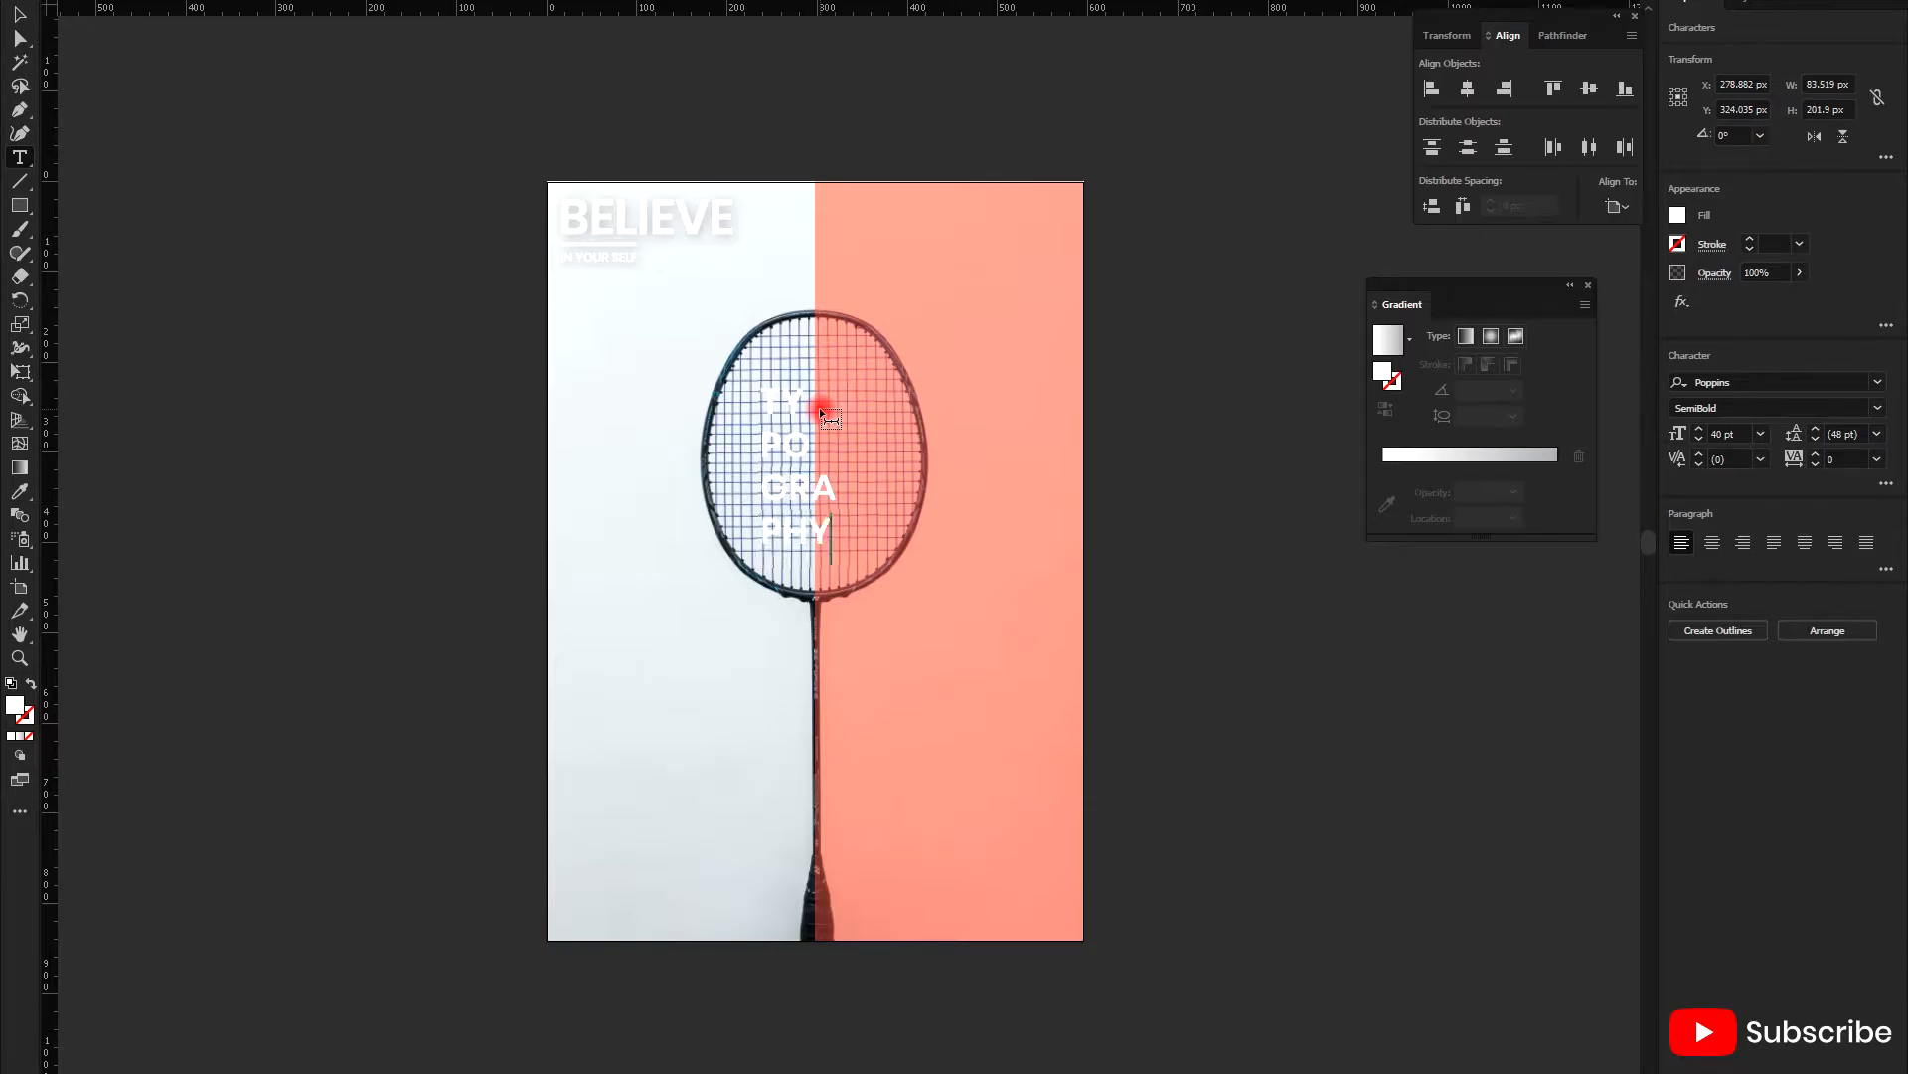
pyautogui.press('Escape')
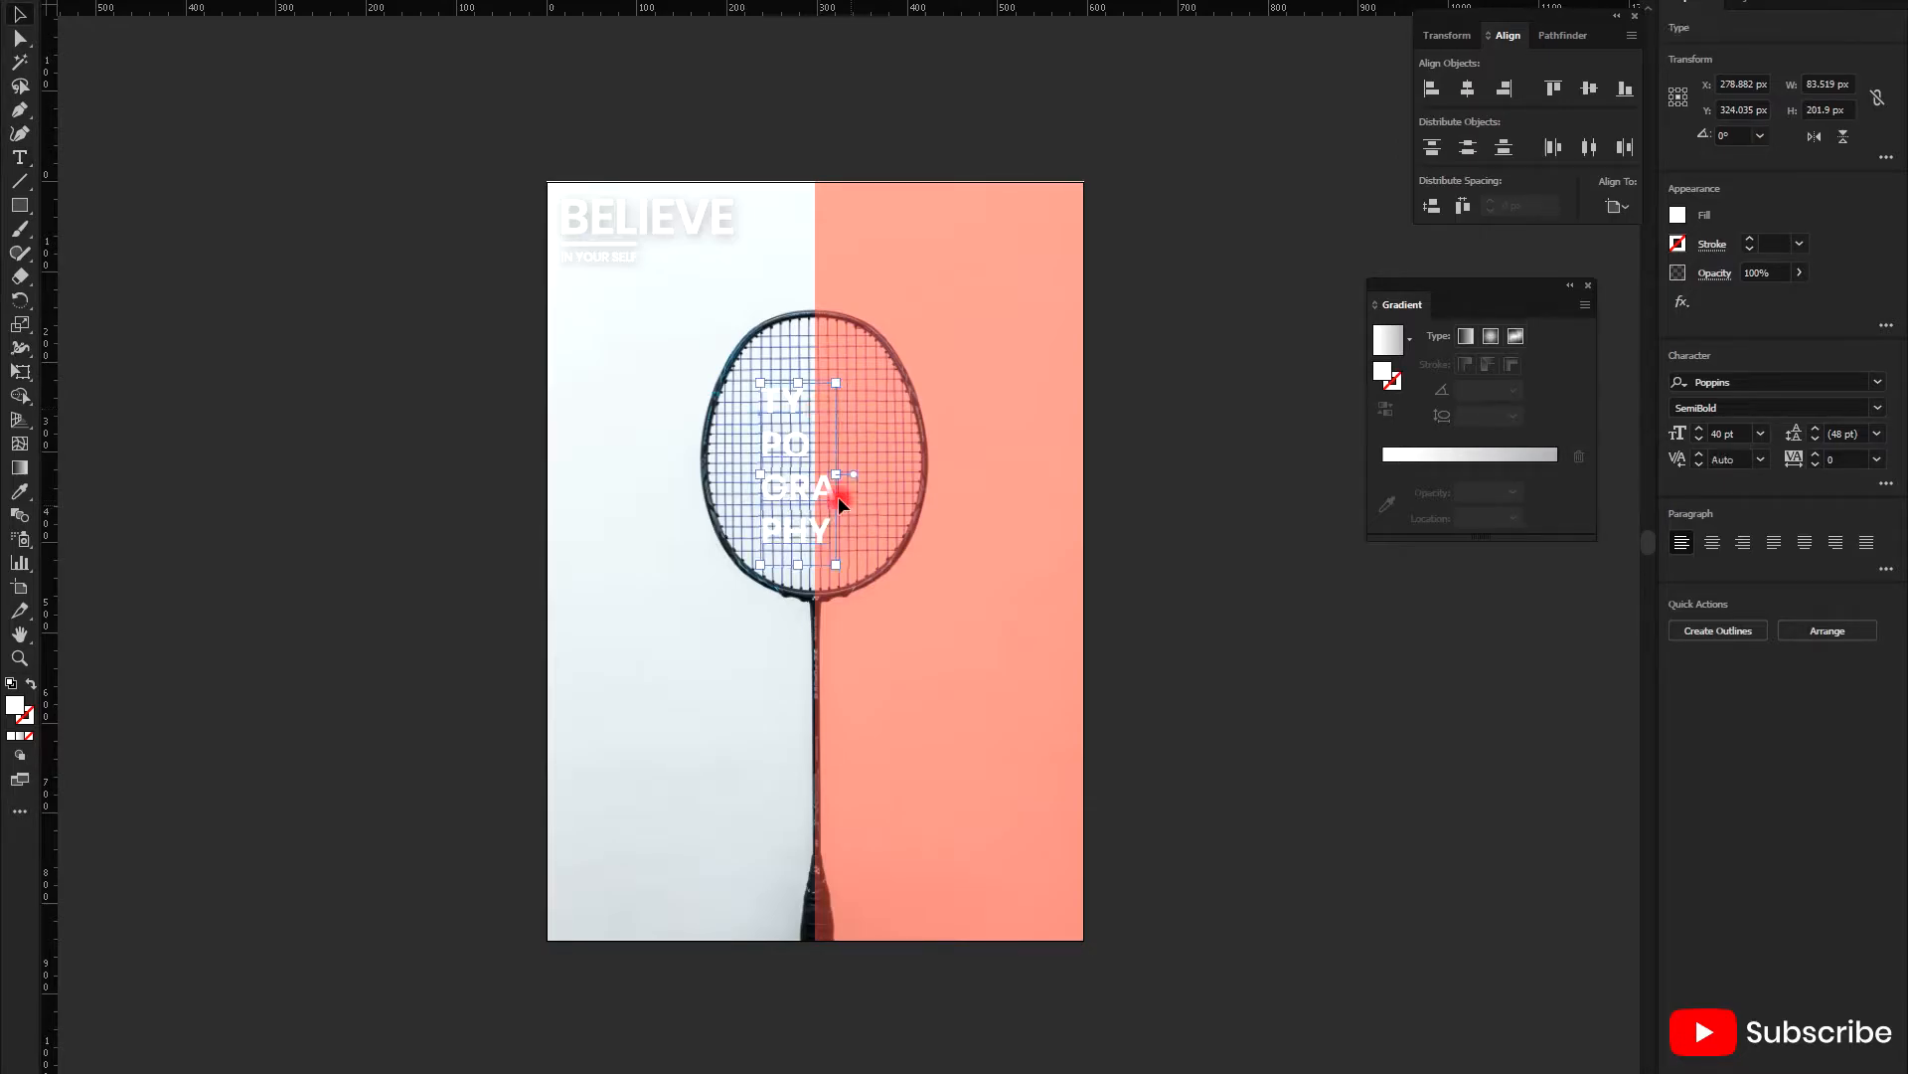
# - Move the TYPOGRAPHY text block up within the racket head and scale it slightly to 40.33 pt, fitting it to the string grid
pyautogui.scroll(3, 838, 497)
pyautogui.moveTo(722, 518); pyautogui.dragTo(724, 463)
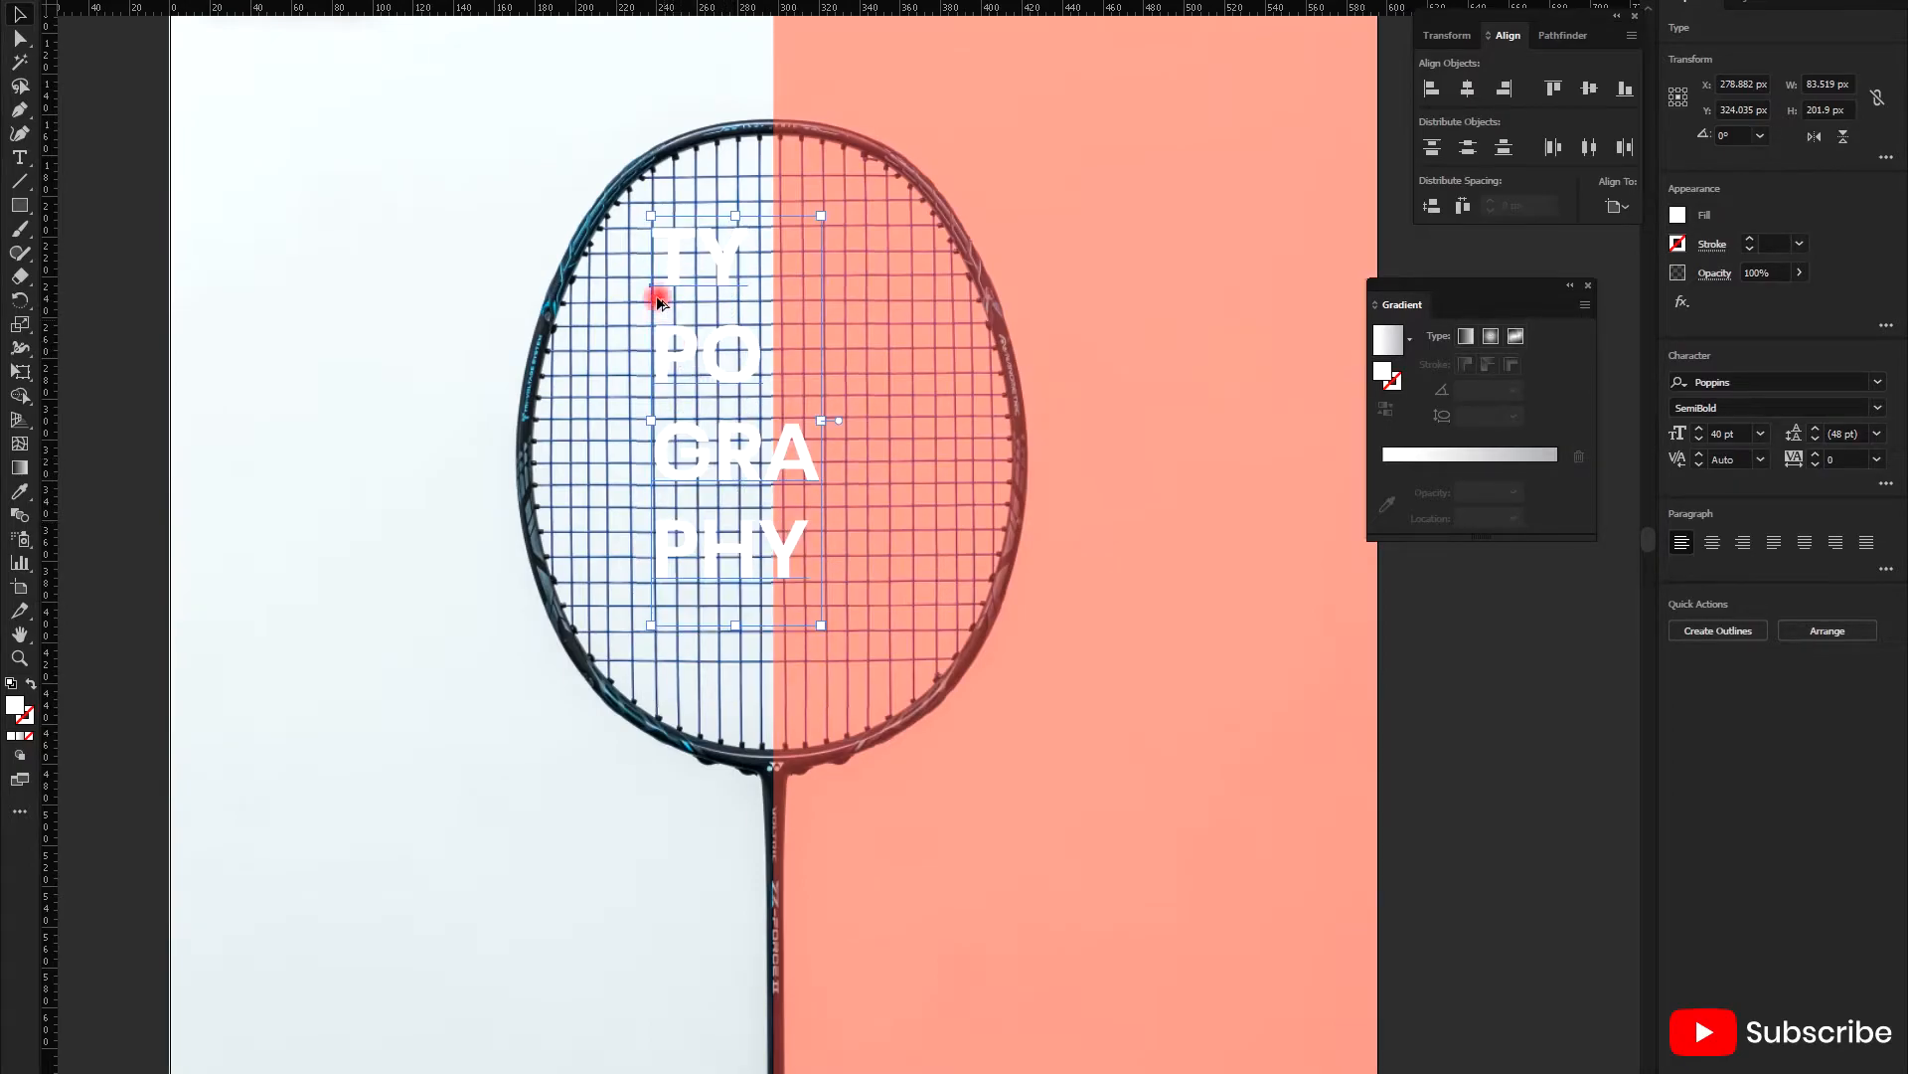
pyautogui.scroll(5, 652, 298)
pyautogui.scroll(-4, 656, 283)
pyautogui.scroll(2, 714, 517)
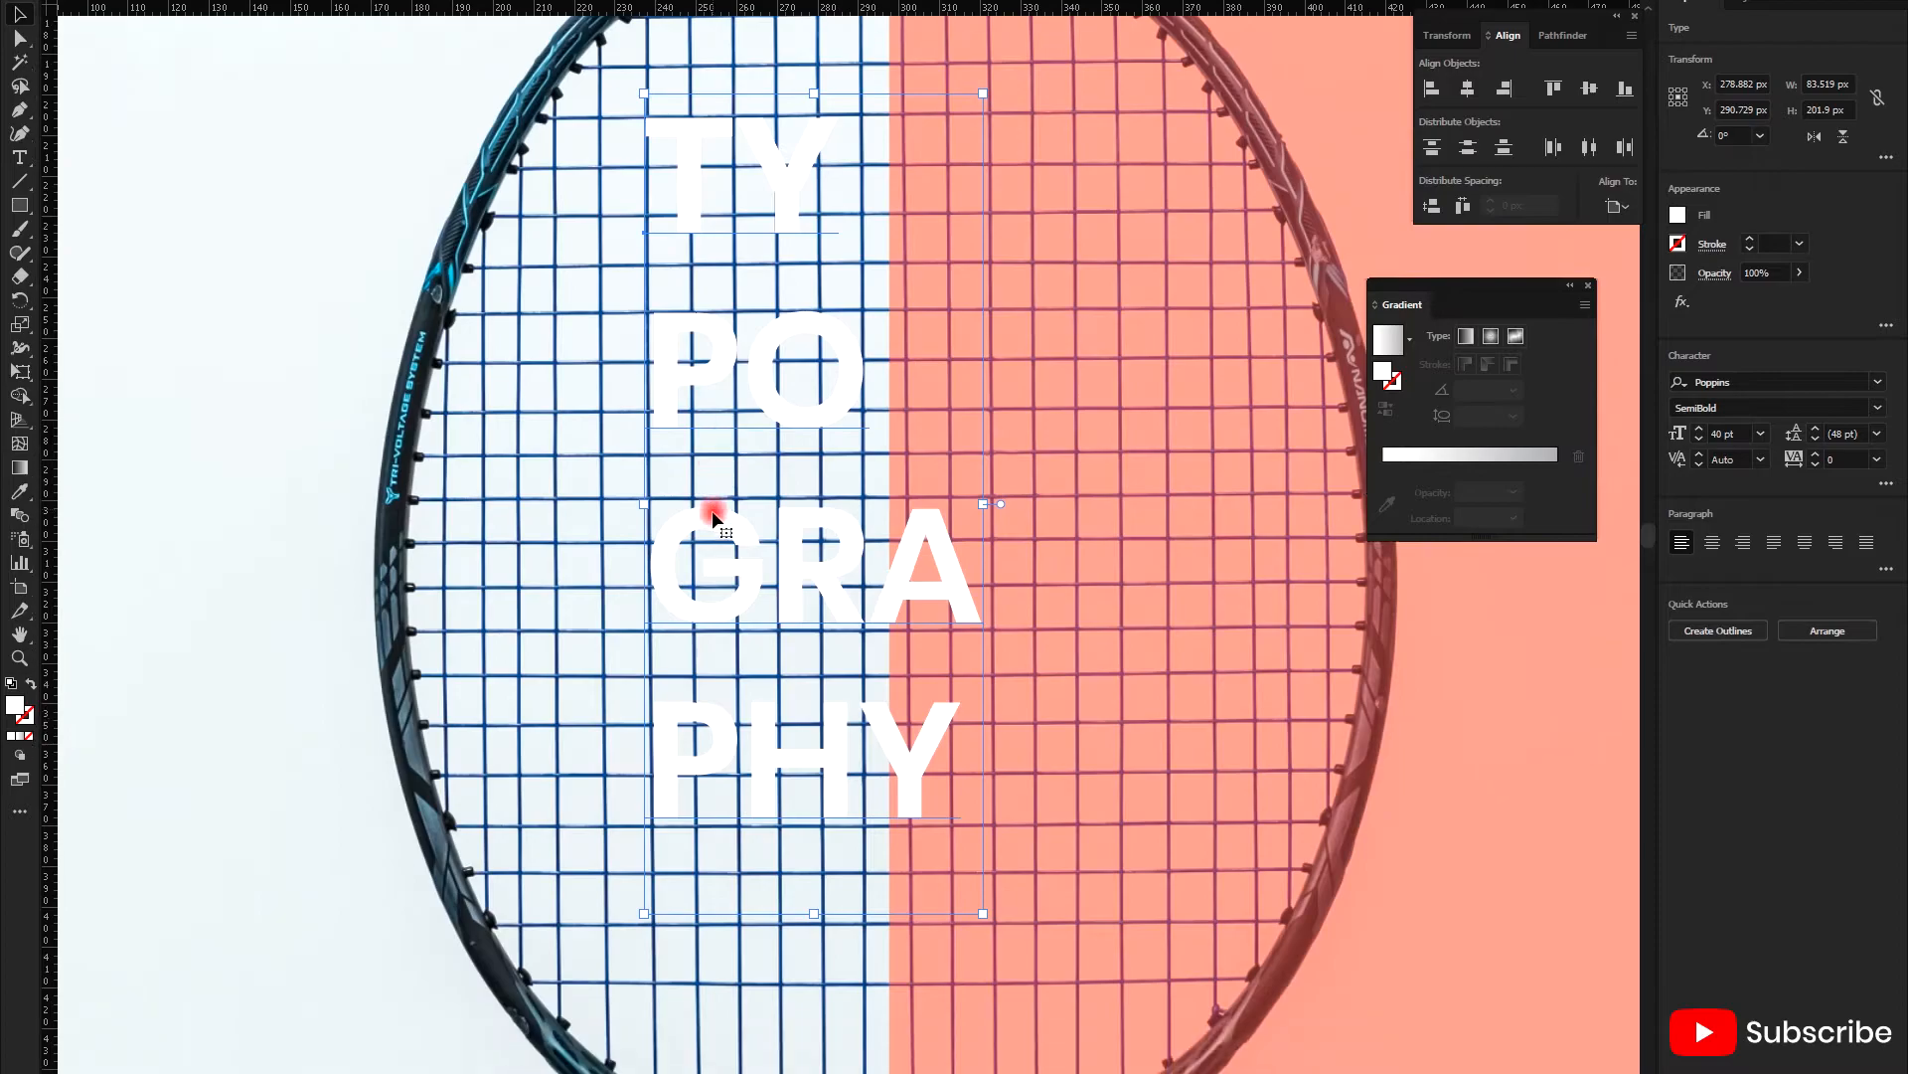
pyautogui.scroll(2, 935, 887)
pyautogui.moveTo(998, 927); pyautogui.dragTo(1005, 930)
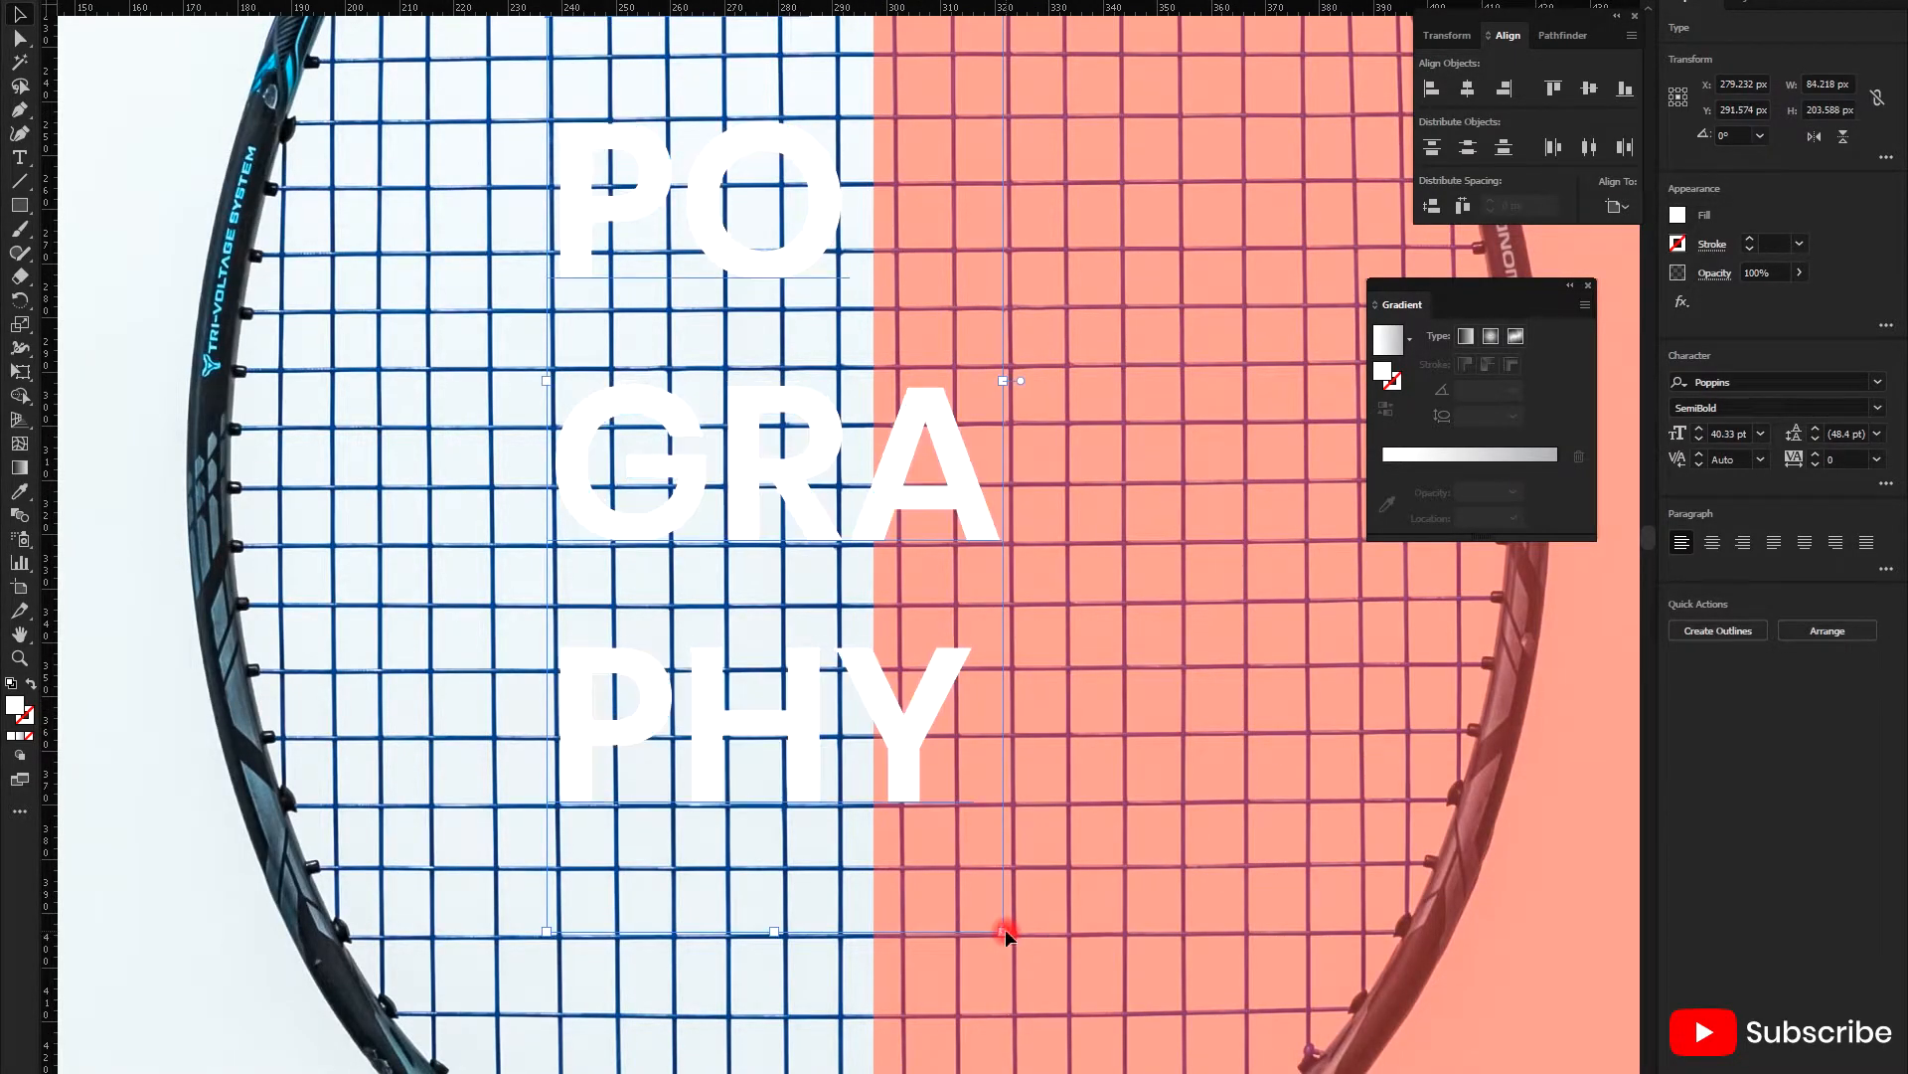
pyautogui.scroll(-2, 961, 914)
pyautogui.scroll(3, 875, 696)
pyautogui.scroll(6, 683, 346)
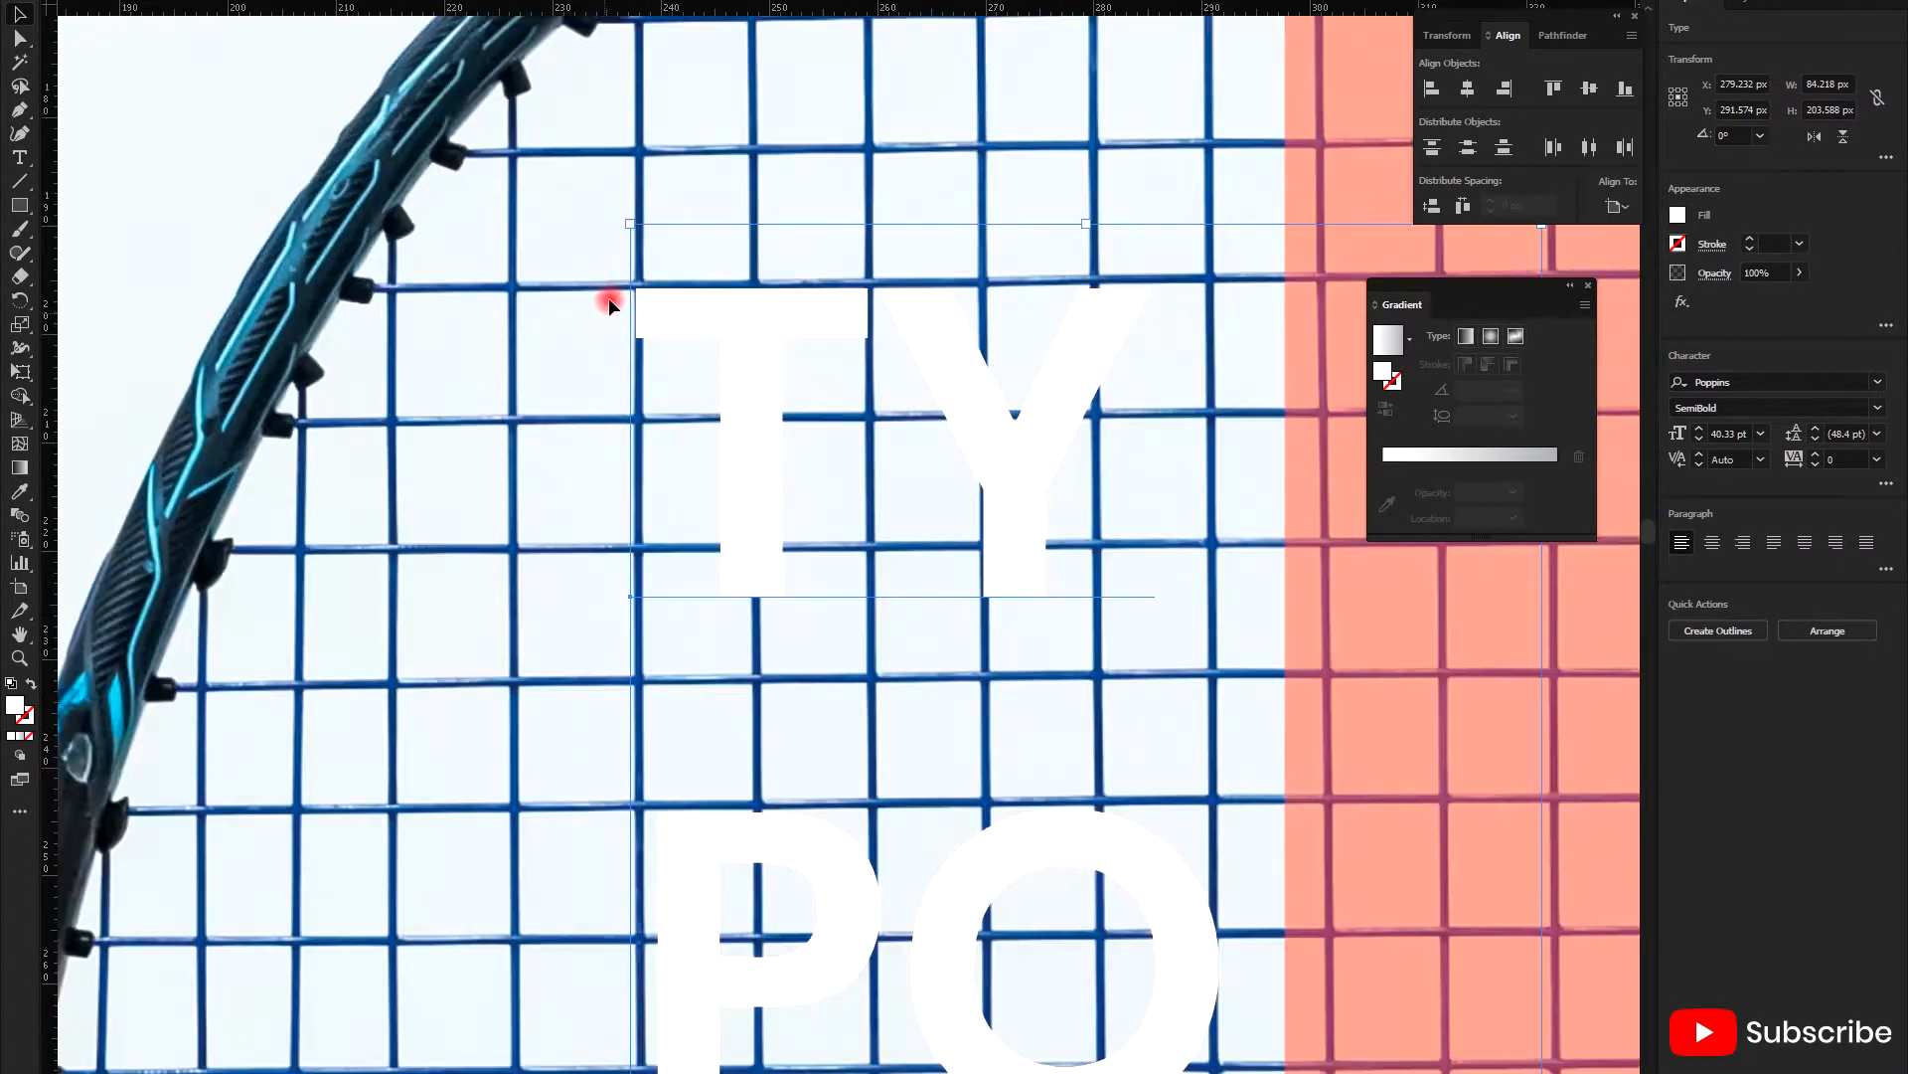
pyautogui.moveTo(646, 140); pyautogui.dragTo(644, 50)
pyautogui.scroll(-7, 708, 479)
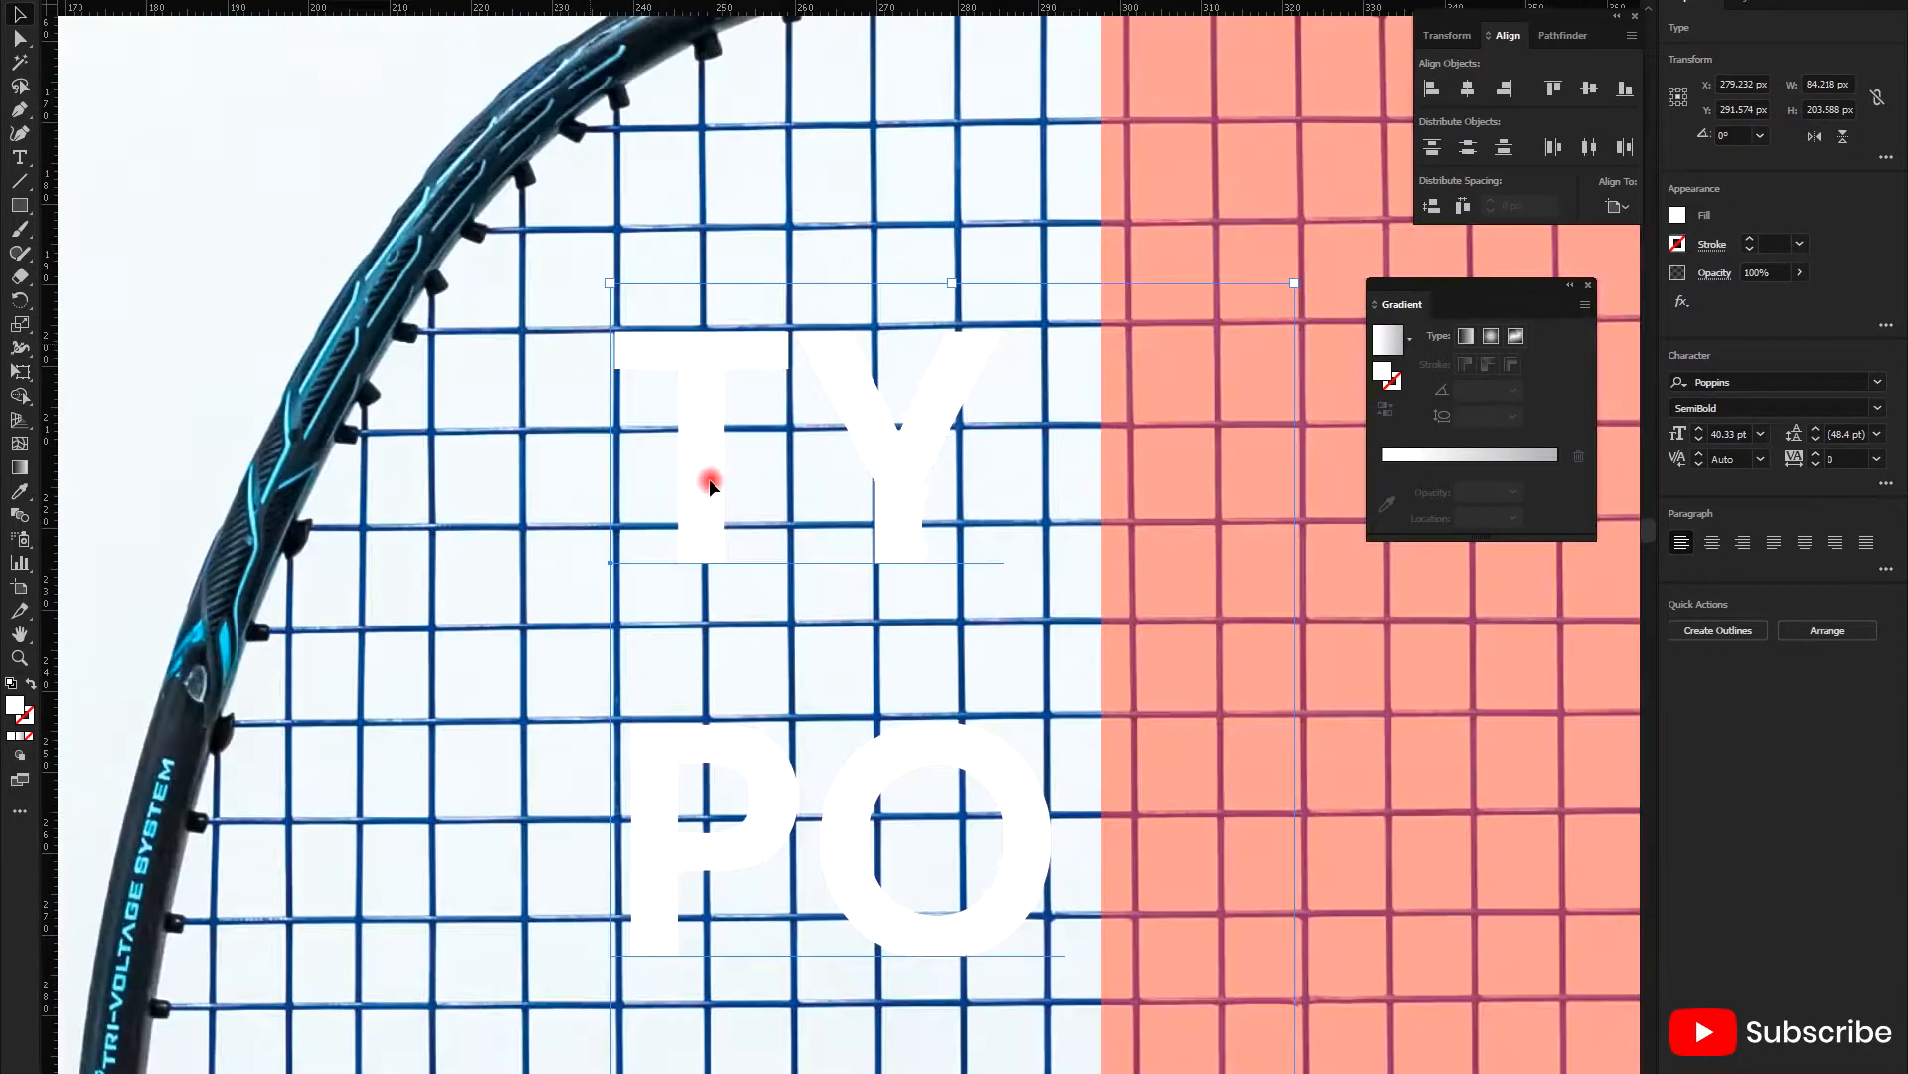
# - Tighten the leading of the four-line TYPOGRAPHY text to 44 pt
pyautogui.scroll(5, 793, 533)
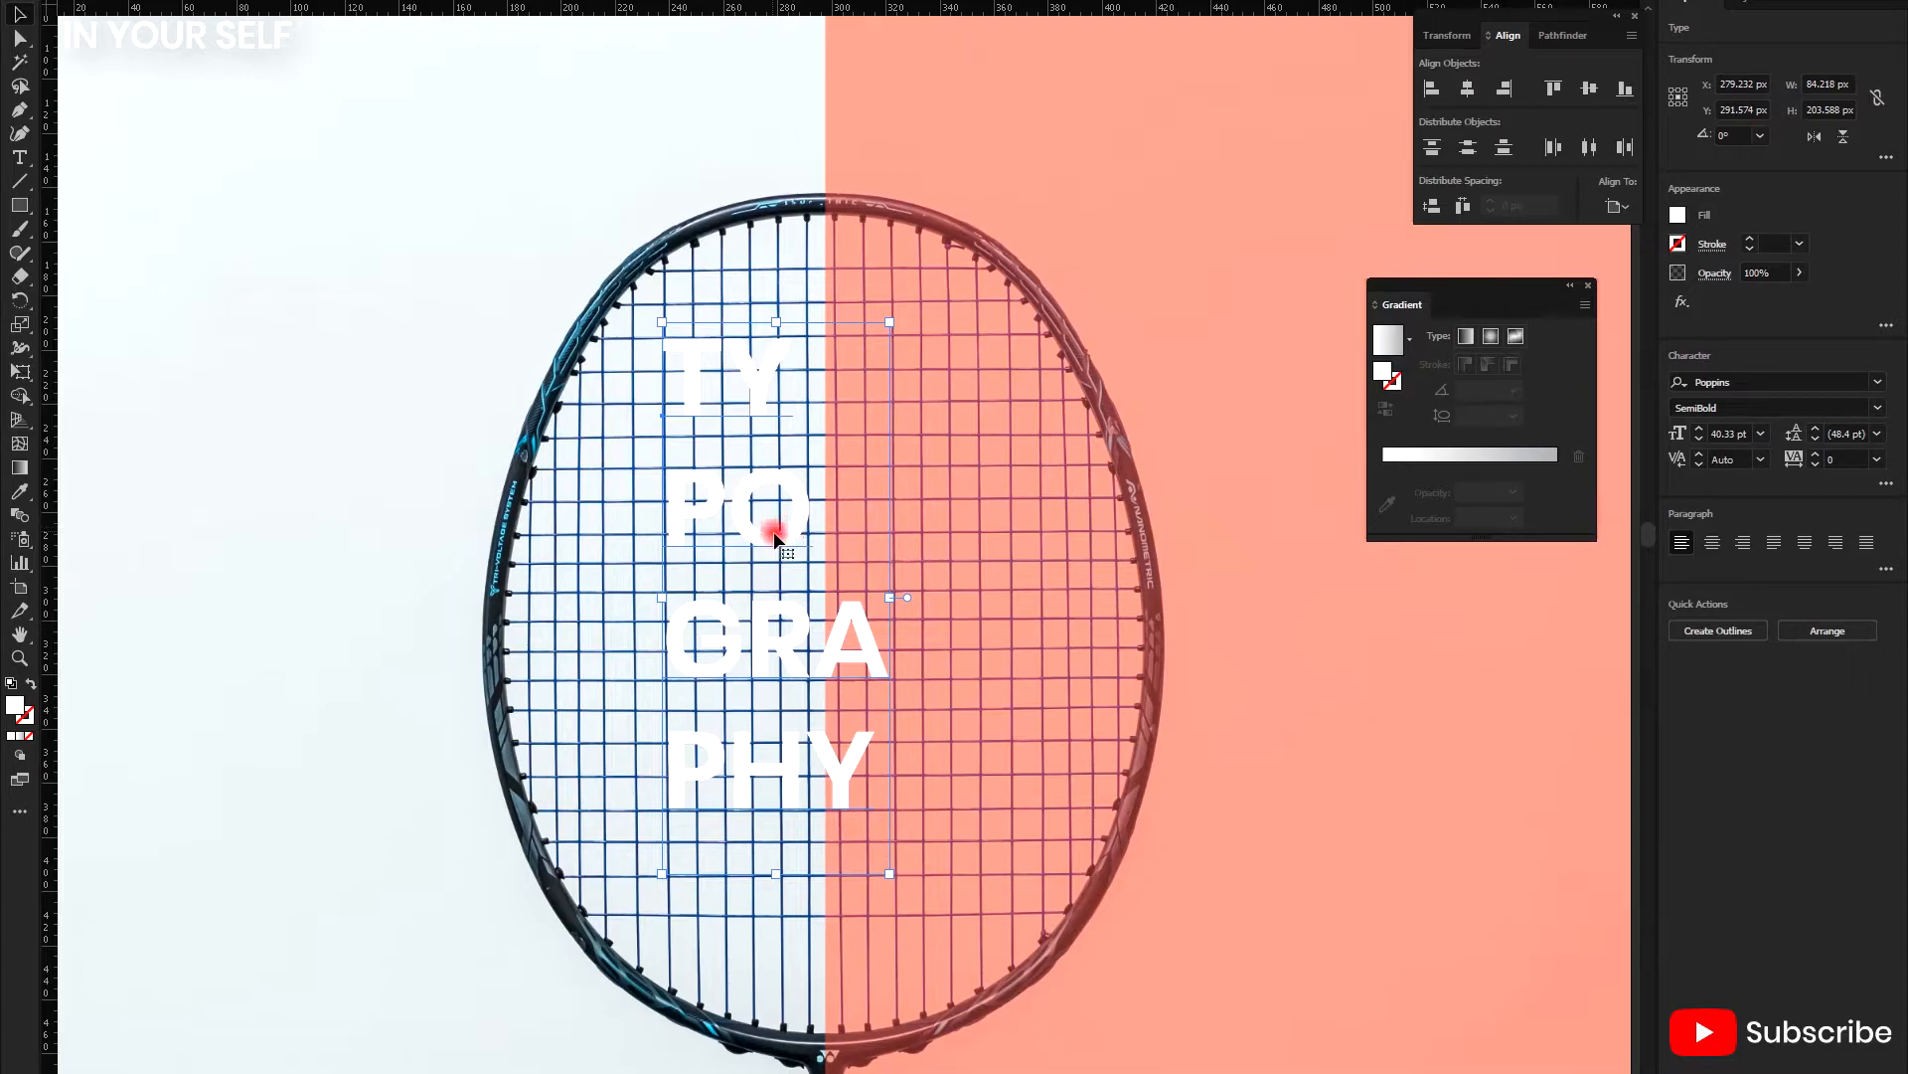
pyautogui.click(1846, 434)
pyautogui.scroll(-1, 1850, 438)
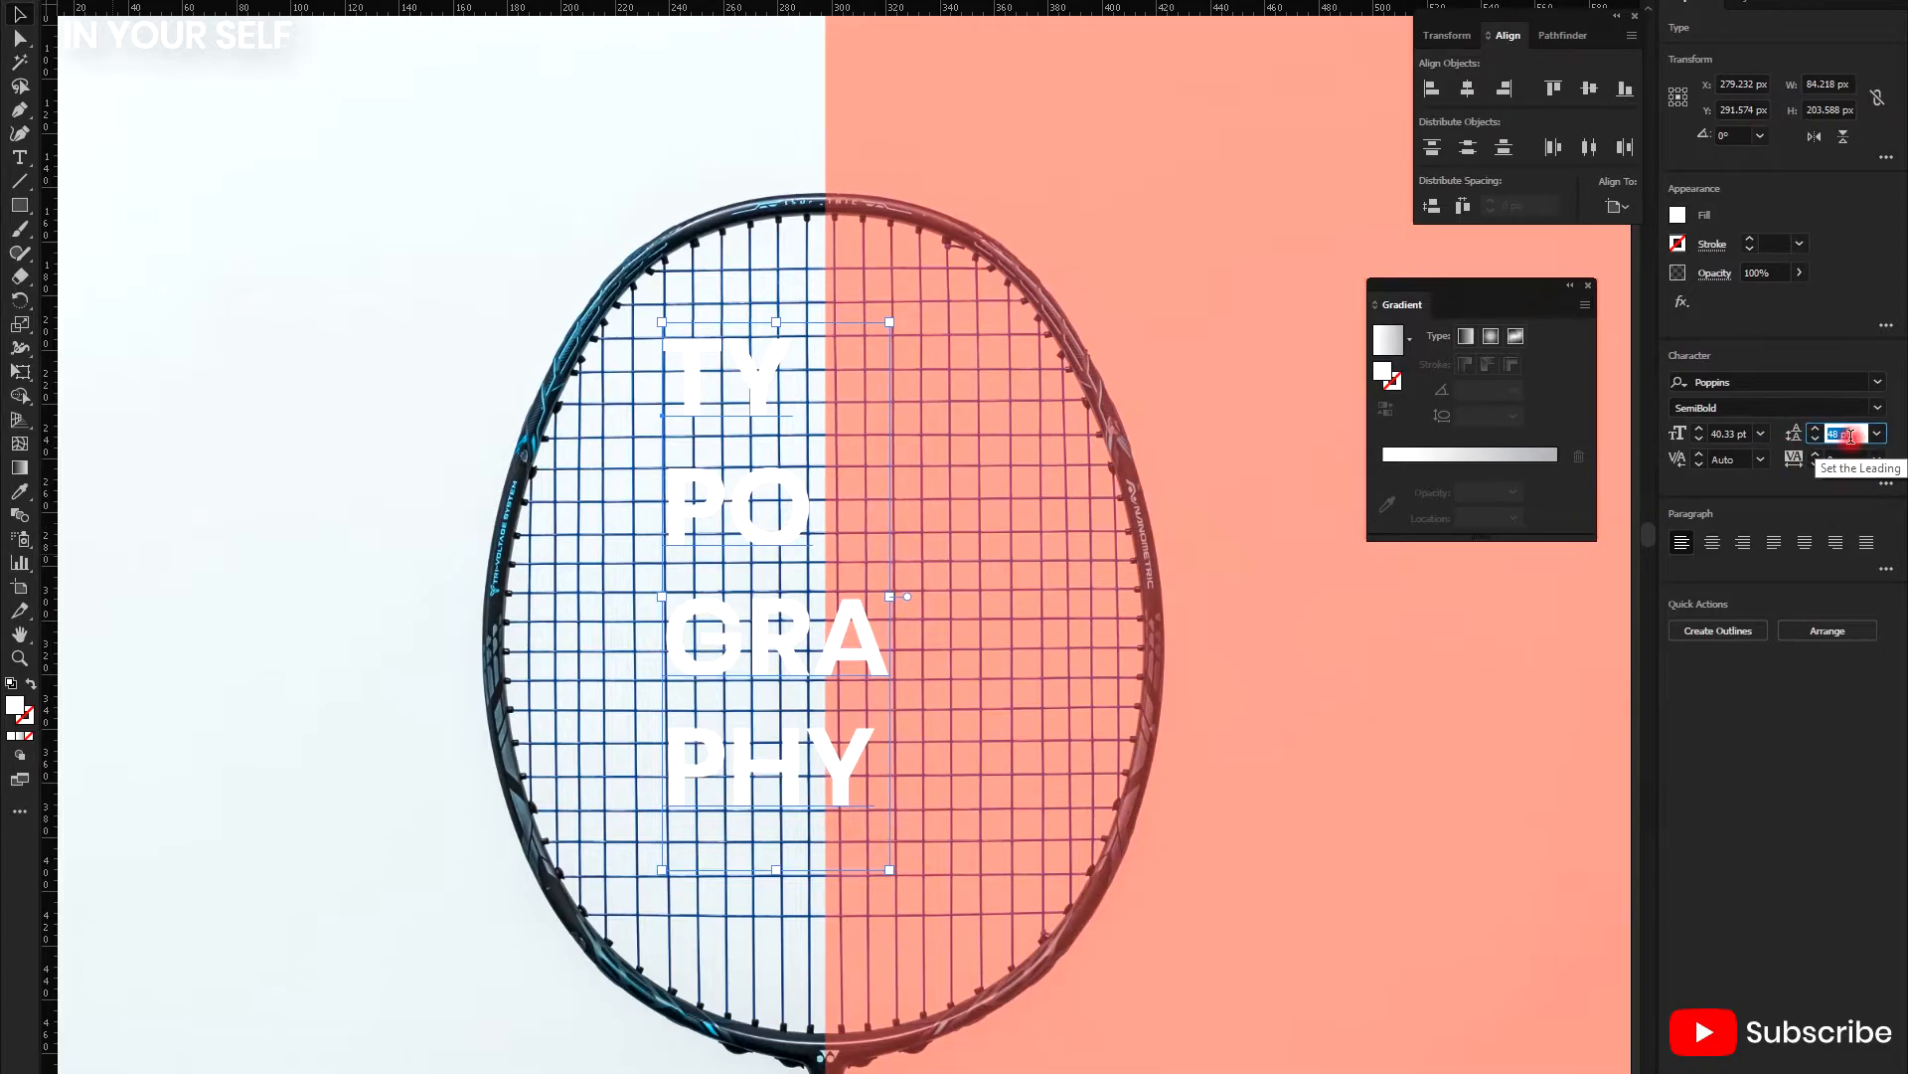
pyautogui.scroll(-1, 1851, 435)
pyautogui.scroll(1, 1851, 435)
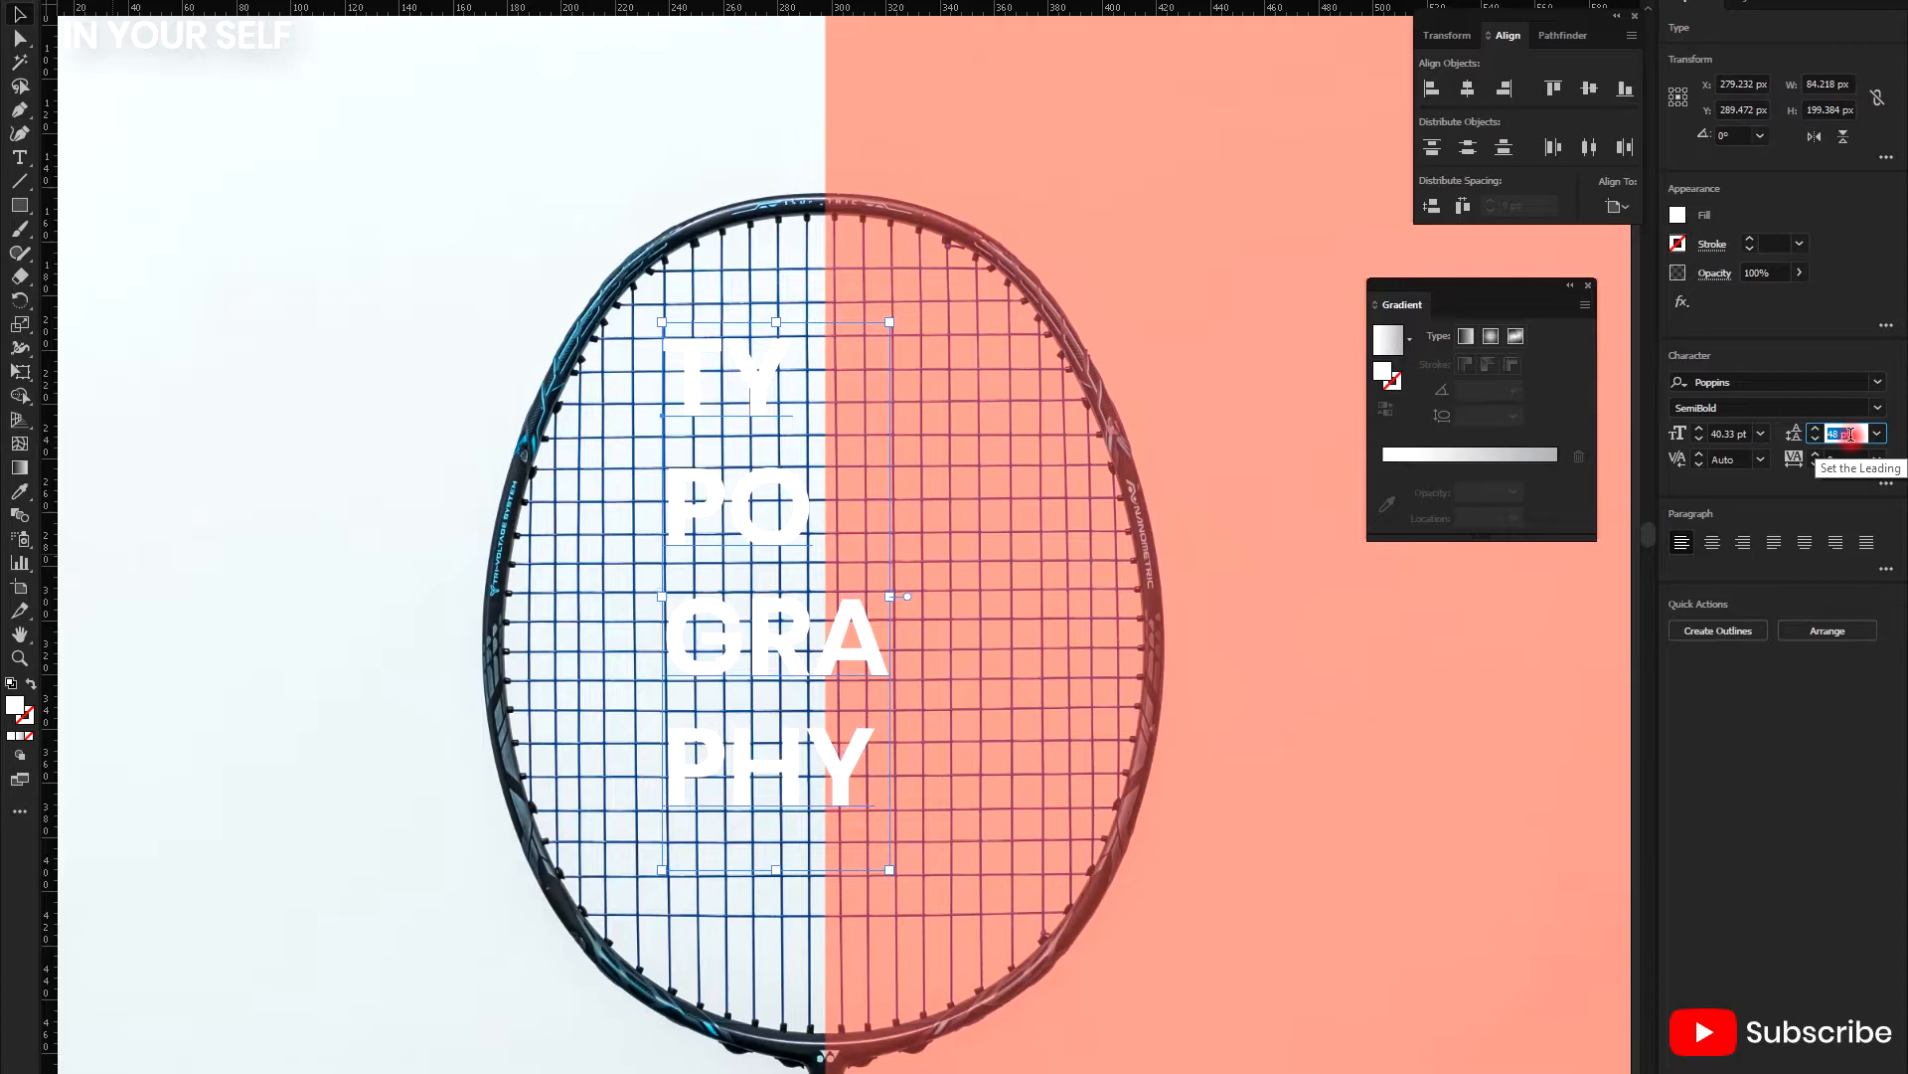
pyautogui.scroll(-4, 1851, 435)
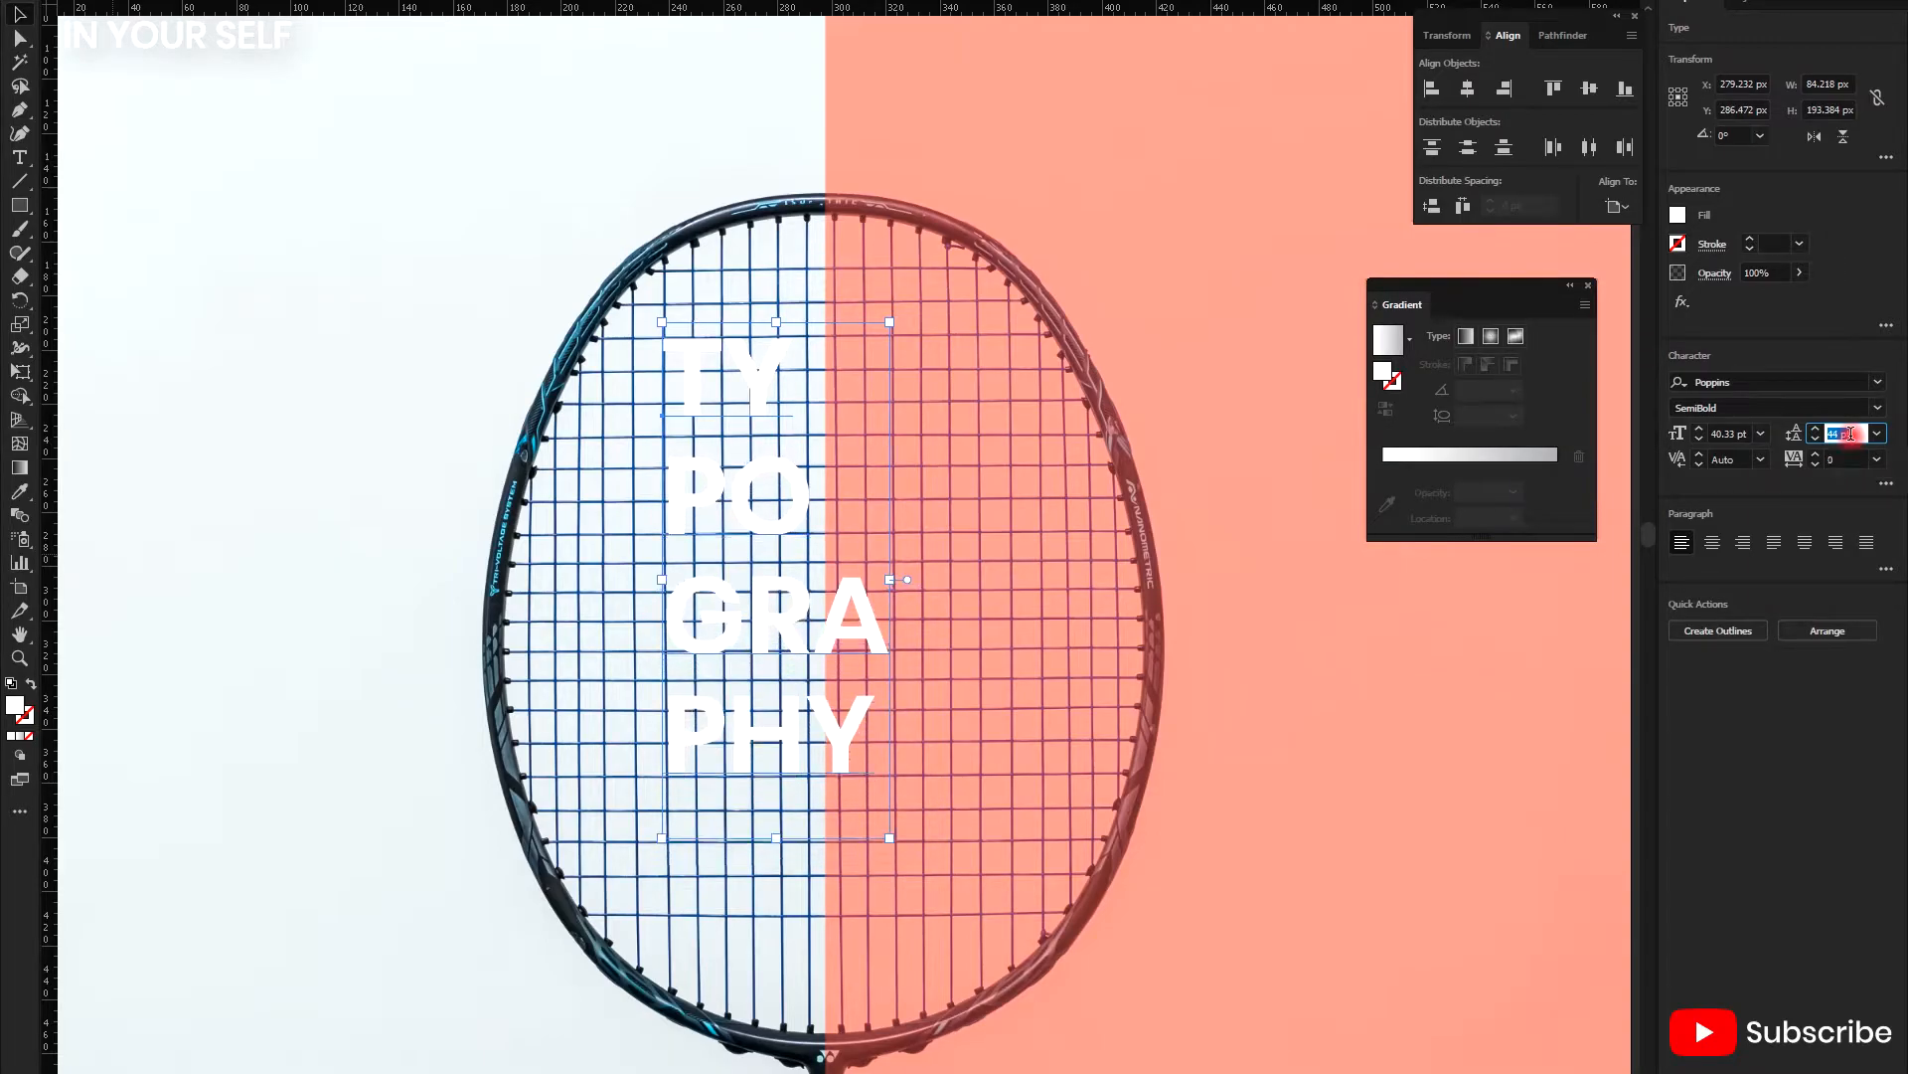
# - Convert the TYPOGRAPHY text to outlines and add a Multiply drop shadow with 25% opacity, 3 px offsets and 5 px blur
pyautogui.click(1738, 622)
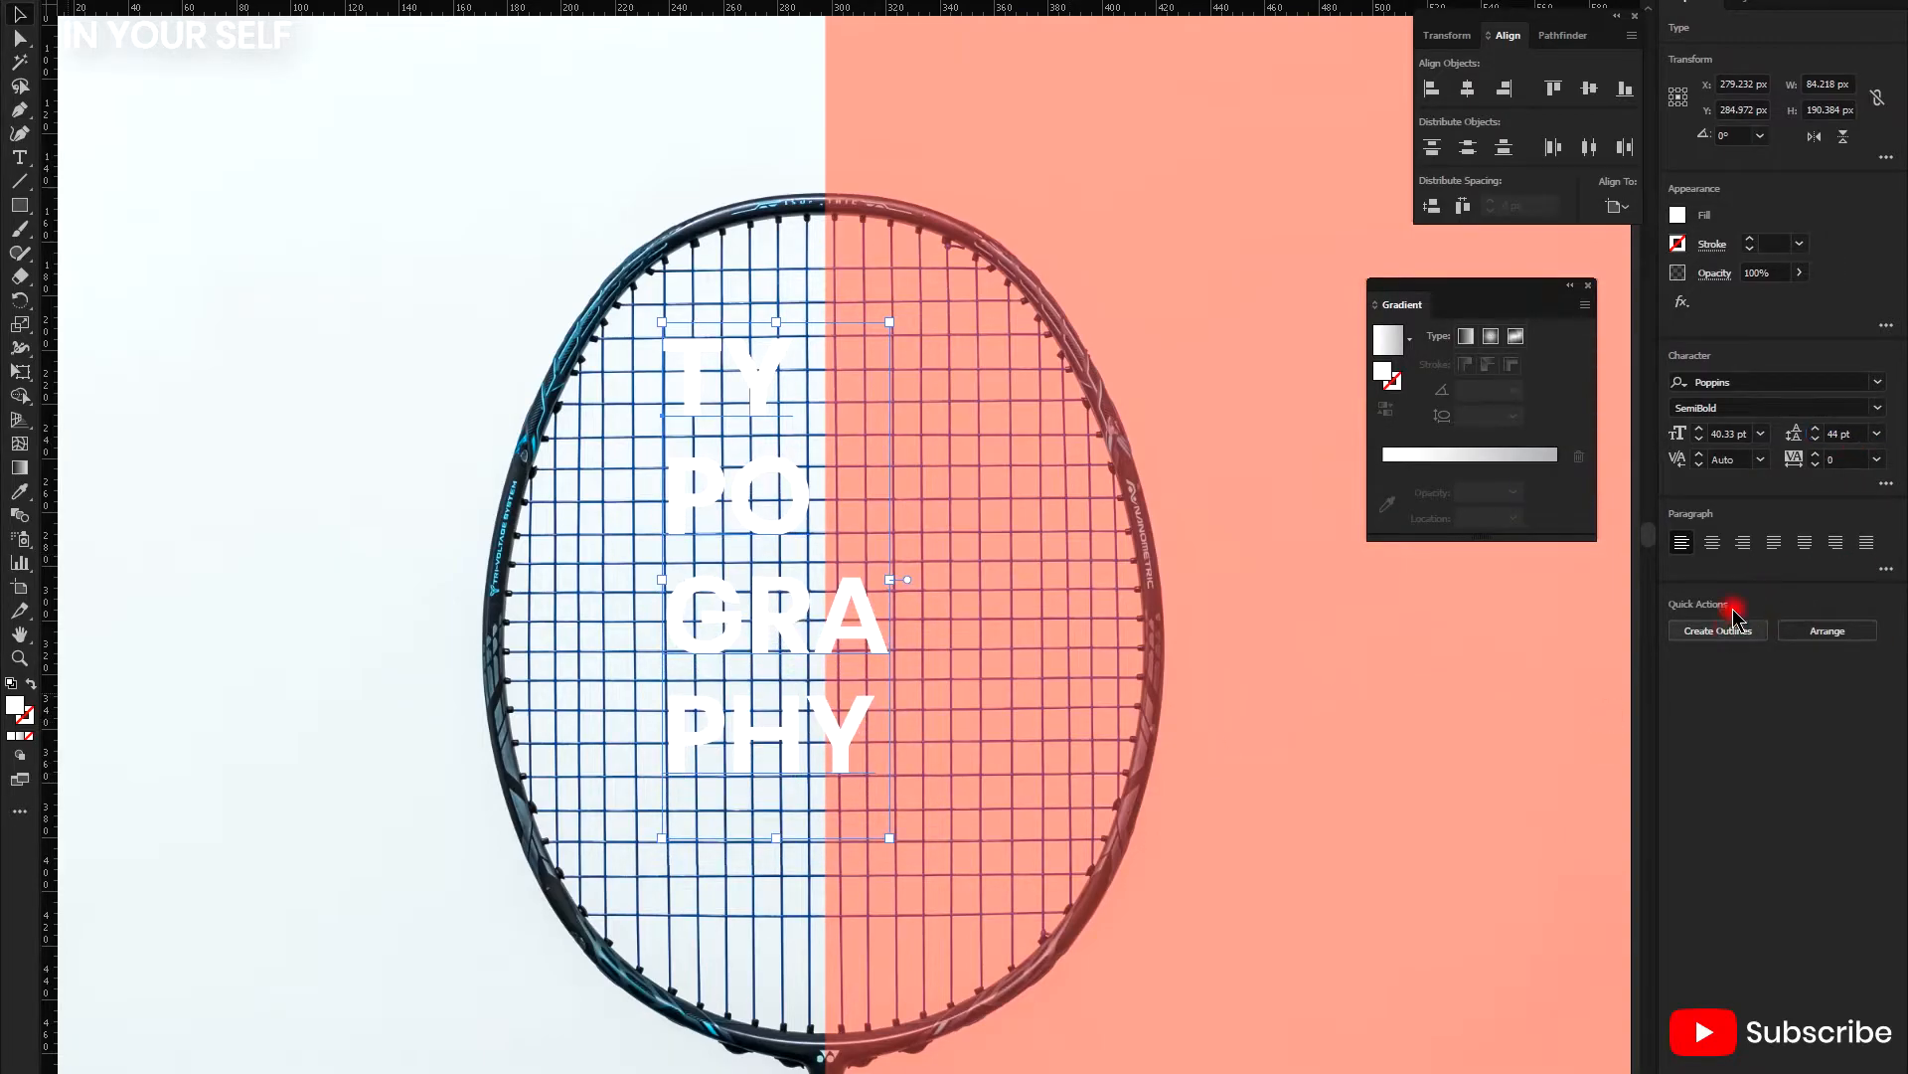
pyautogui.click(1681, 301)
pyautogui.moveTo(1720, 500)
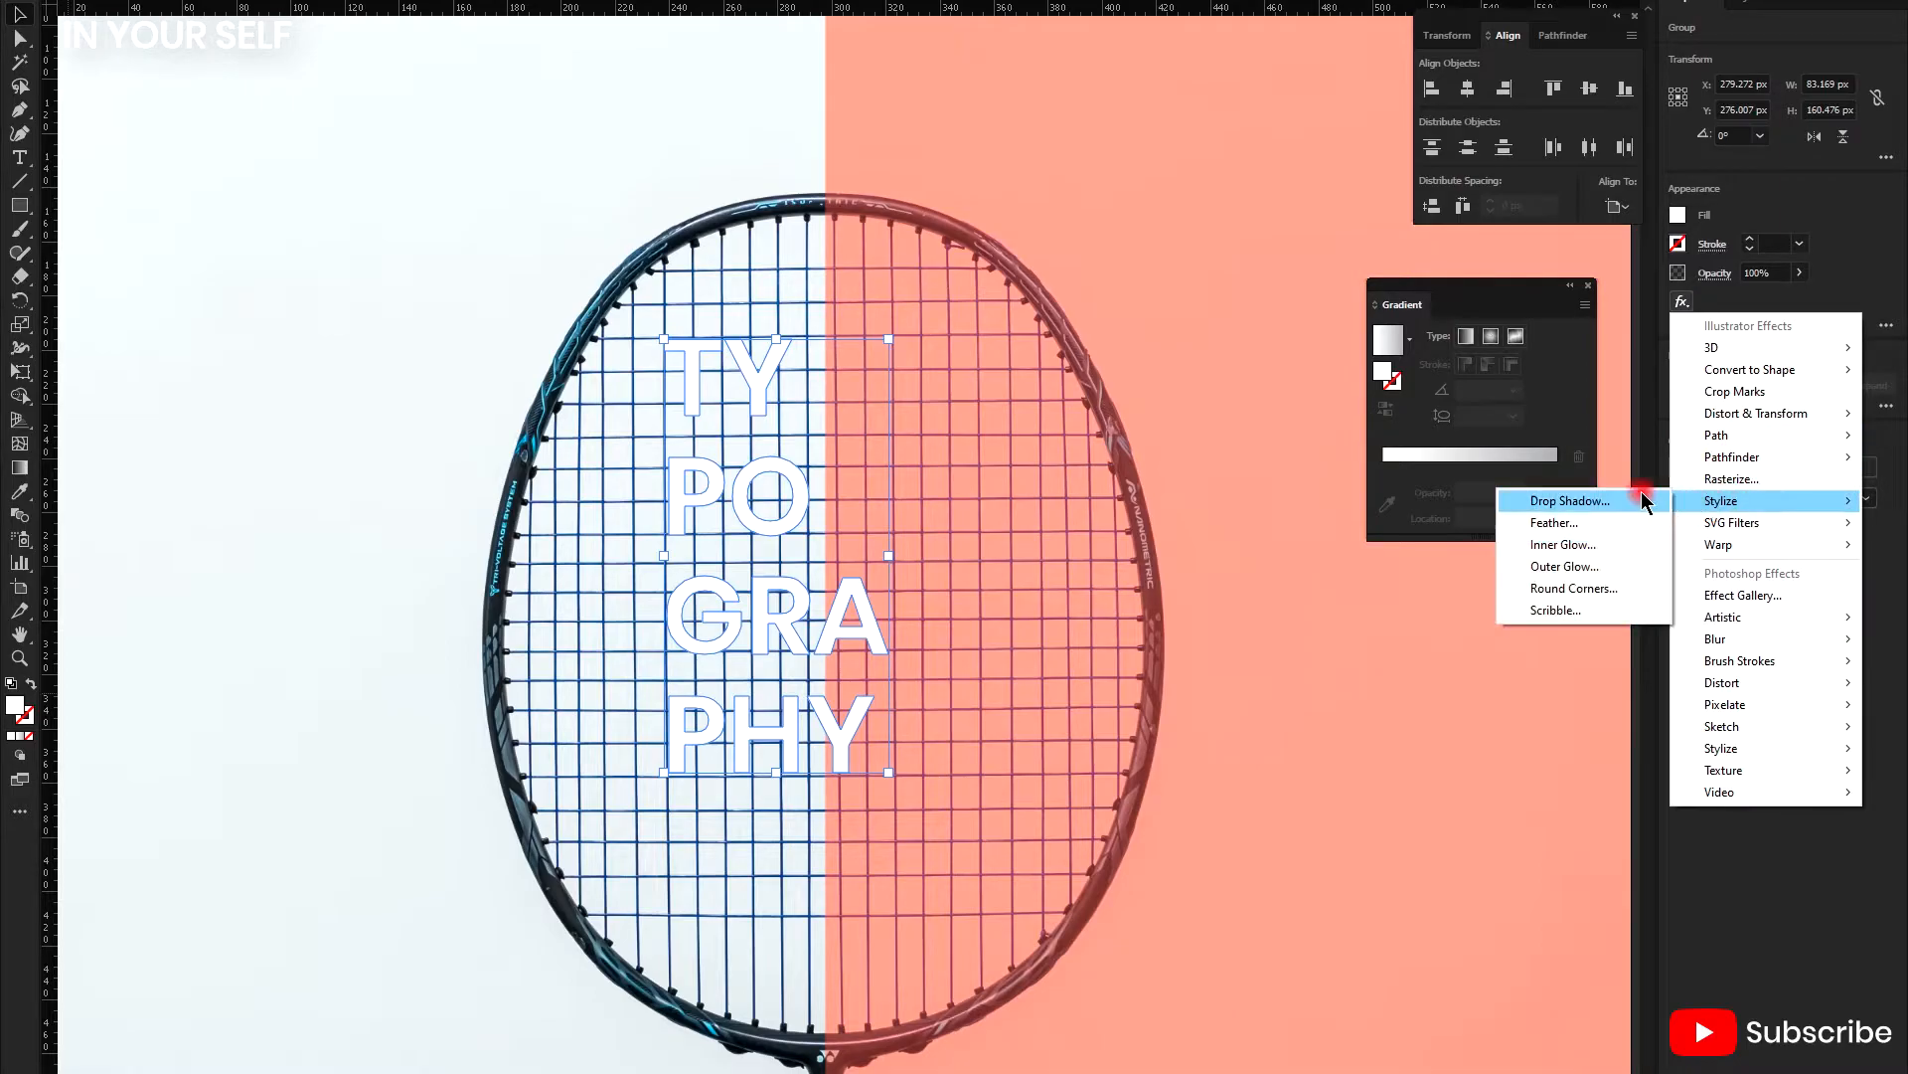
pyautogui.click(1536, 500)
pyautogui.click(1340, 724)
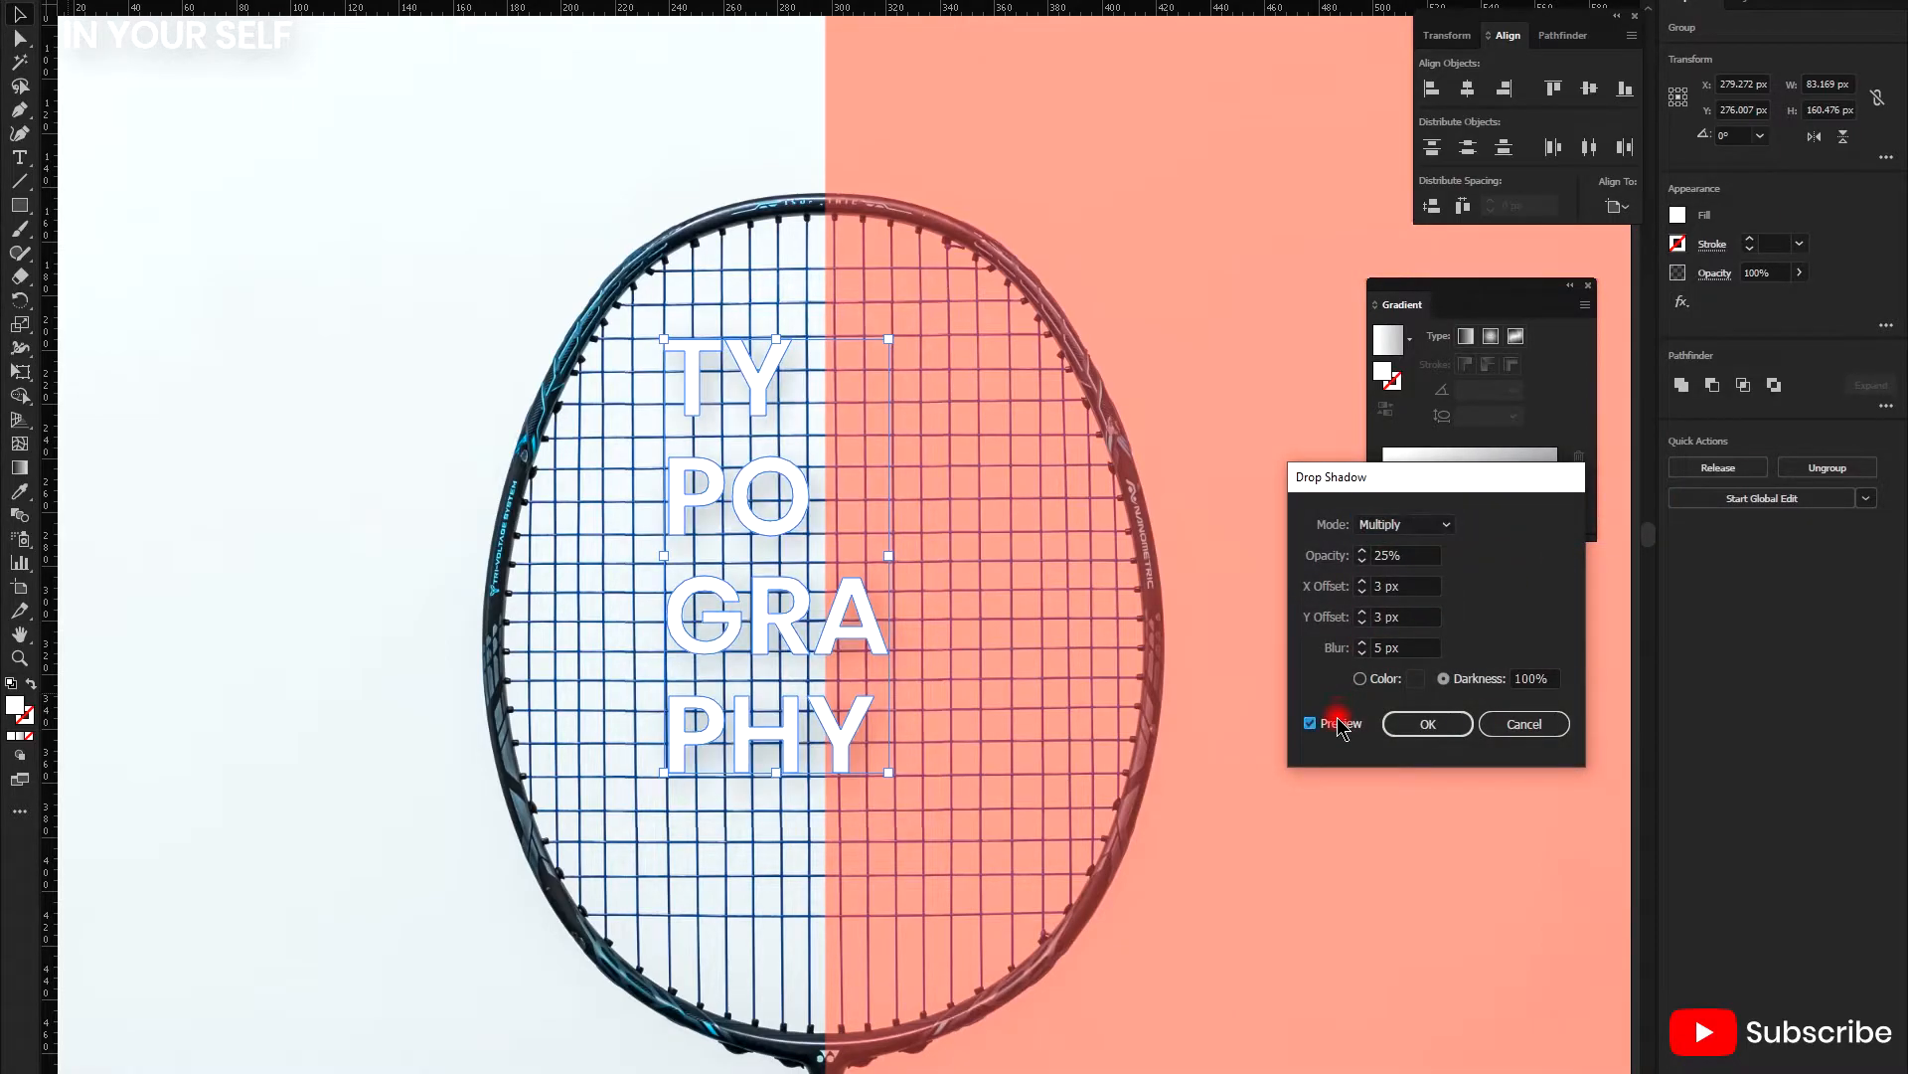
pyautogui.click(1425, 725)
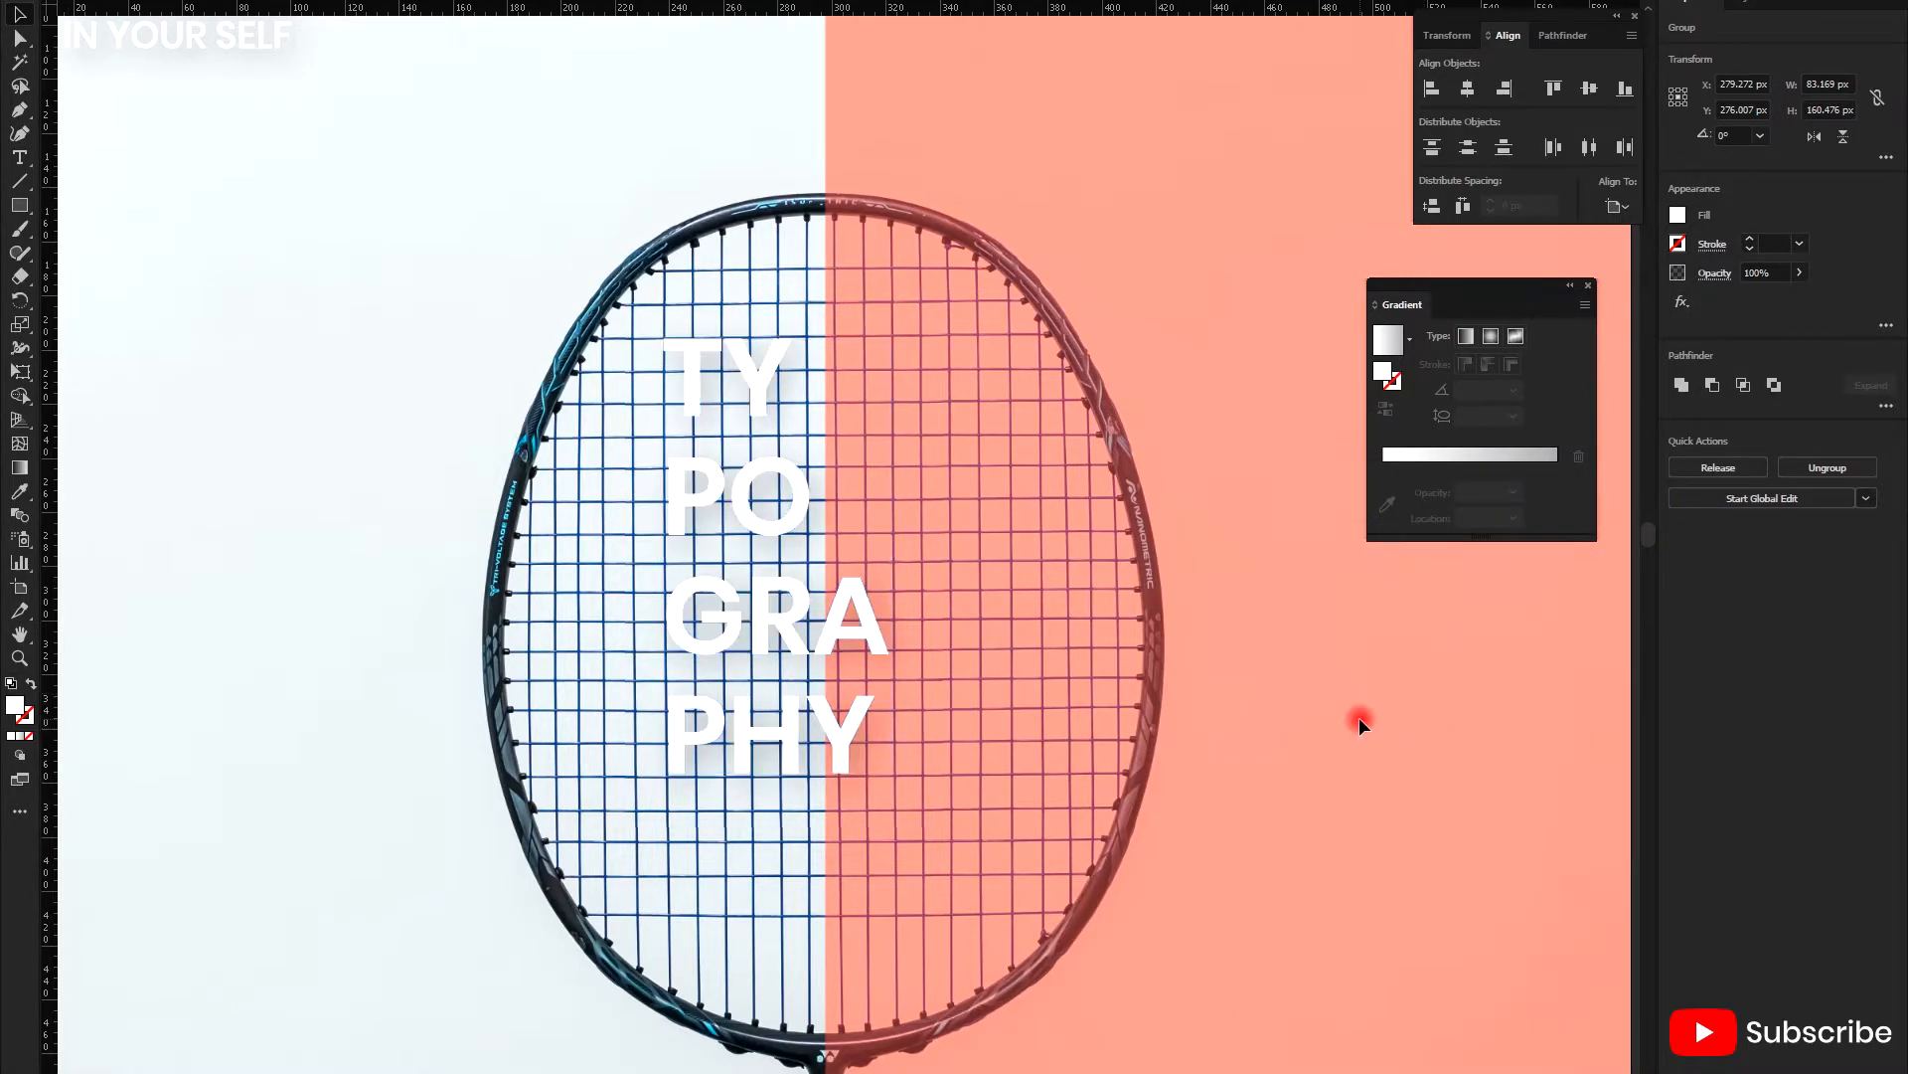
pyautogui.click(803, 756)
# - Add the text "JUST DO IT," in black Poppins SemiBold, 40 pt, across the lower part of the racket shaft
pyautogui.scroll(-2, 804, 756)
pyautogui.scroll(2, 877, 791)
pyautogui.scroll(-2, 875, 789)
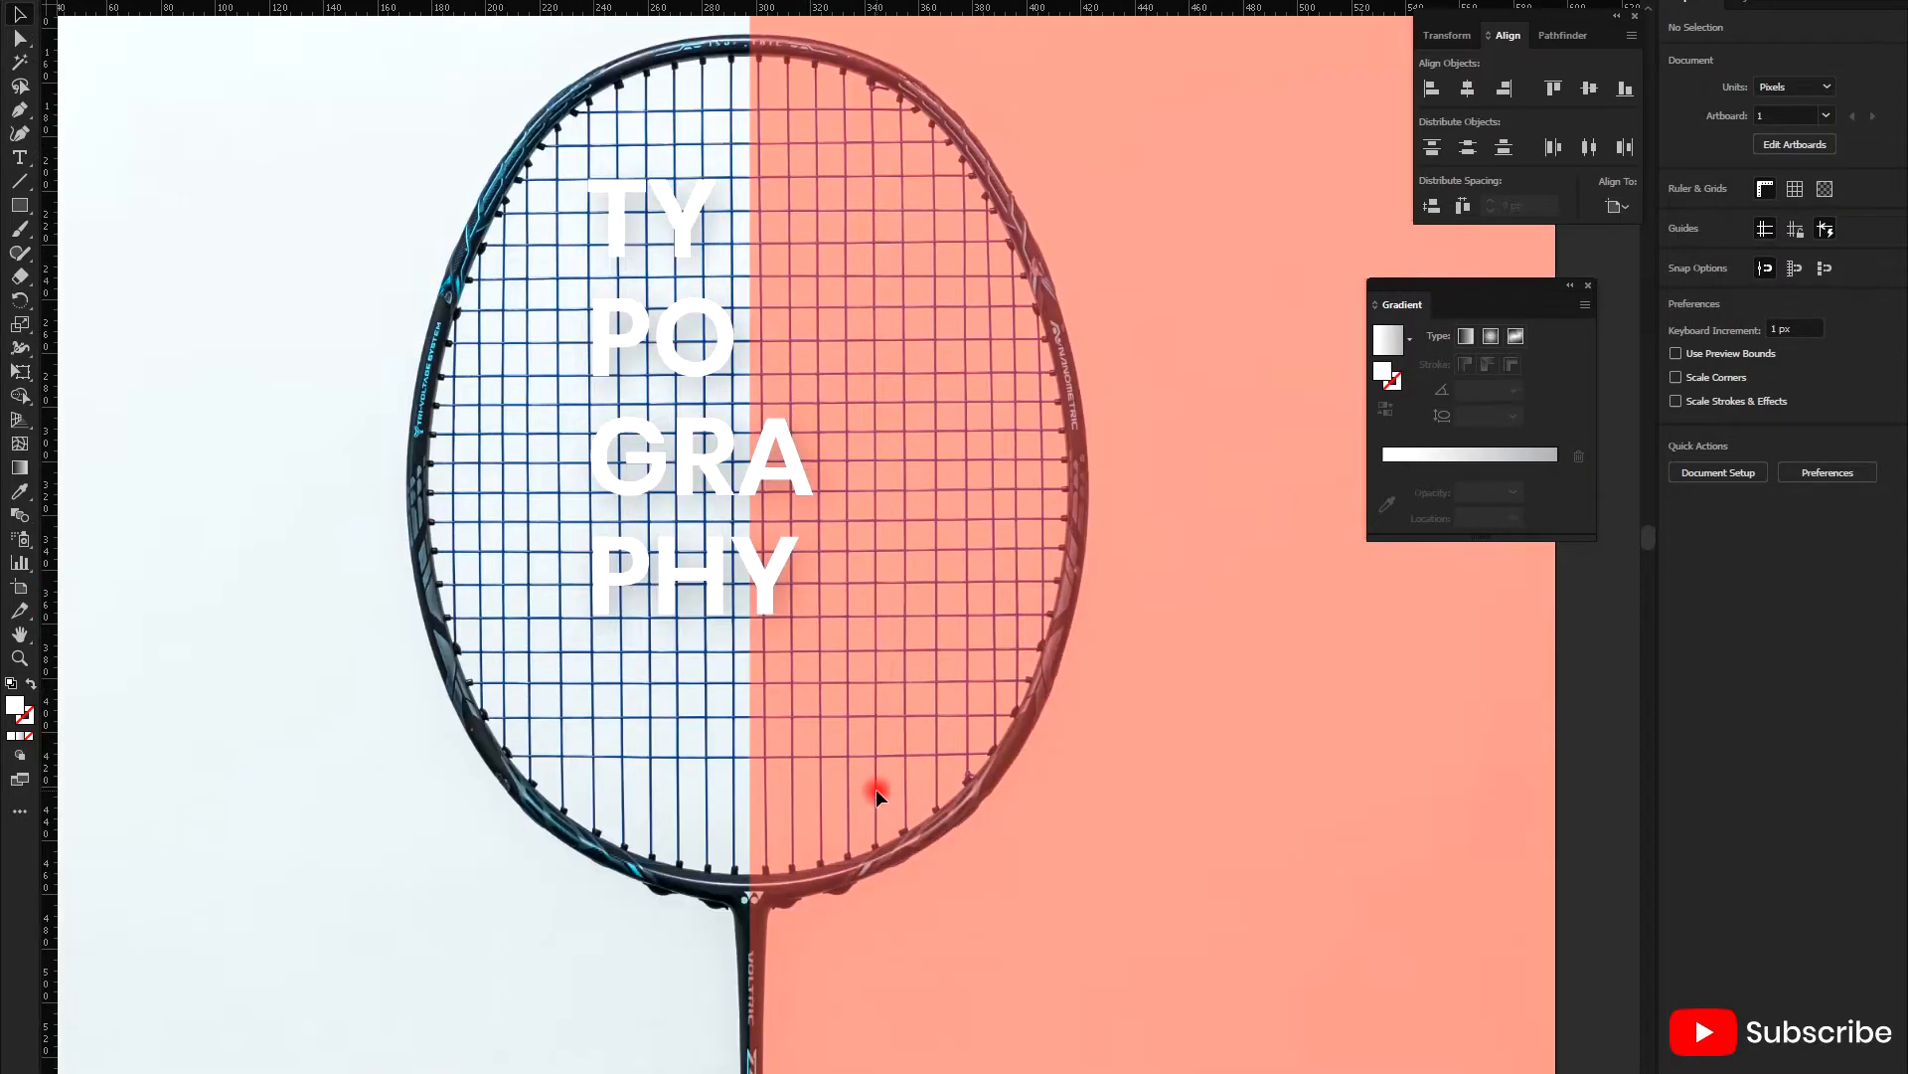
pyautogui.scroll(-1, 875, 790)
pyautogui.scroll(-2, 776, 720)
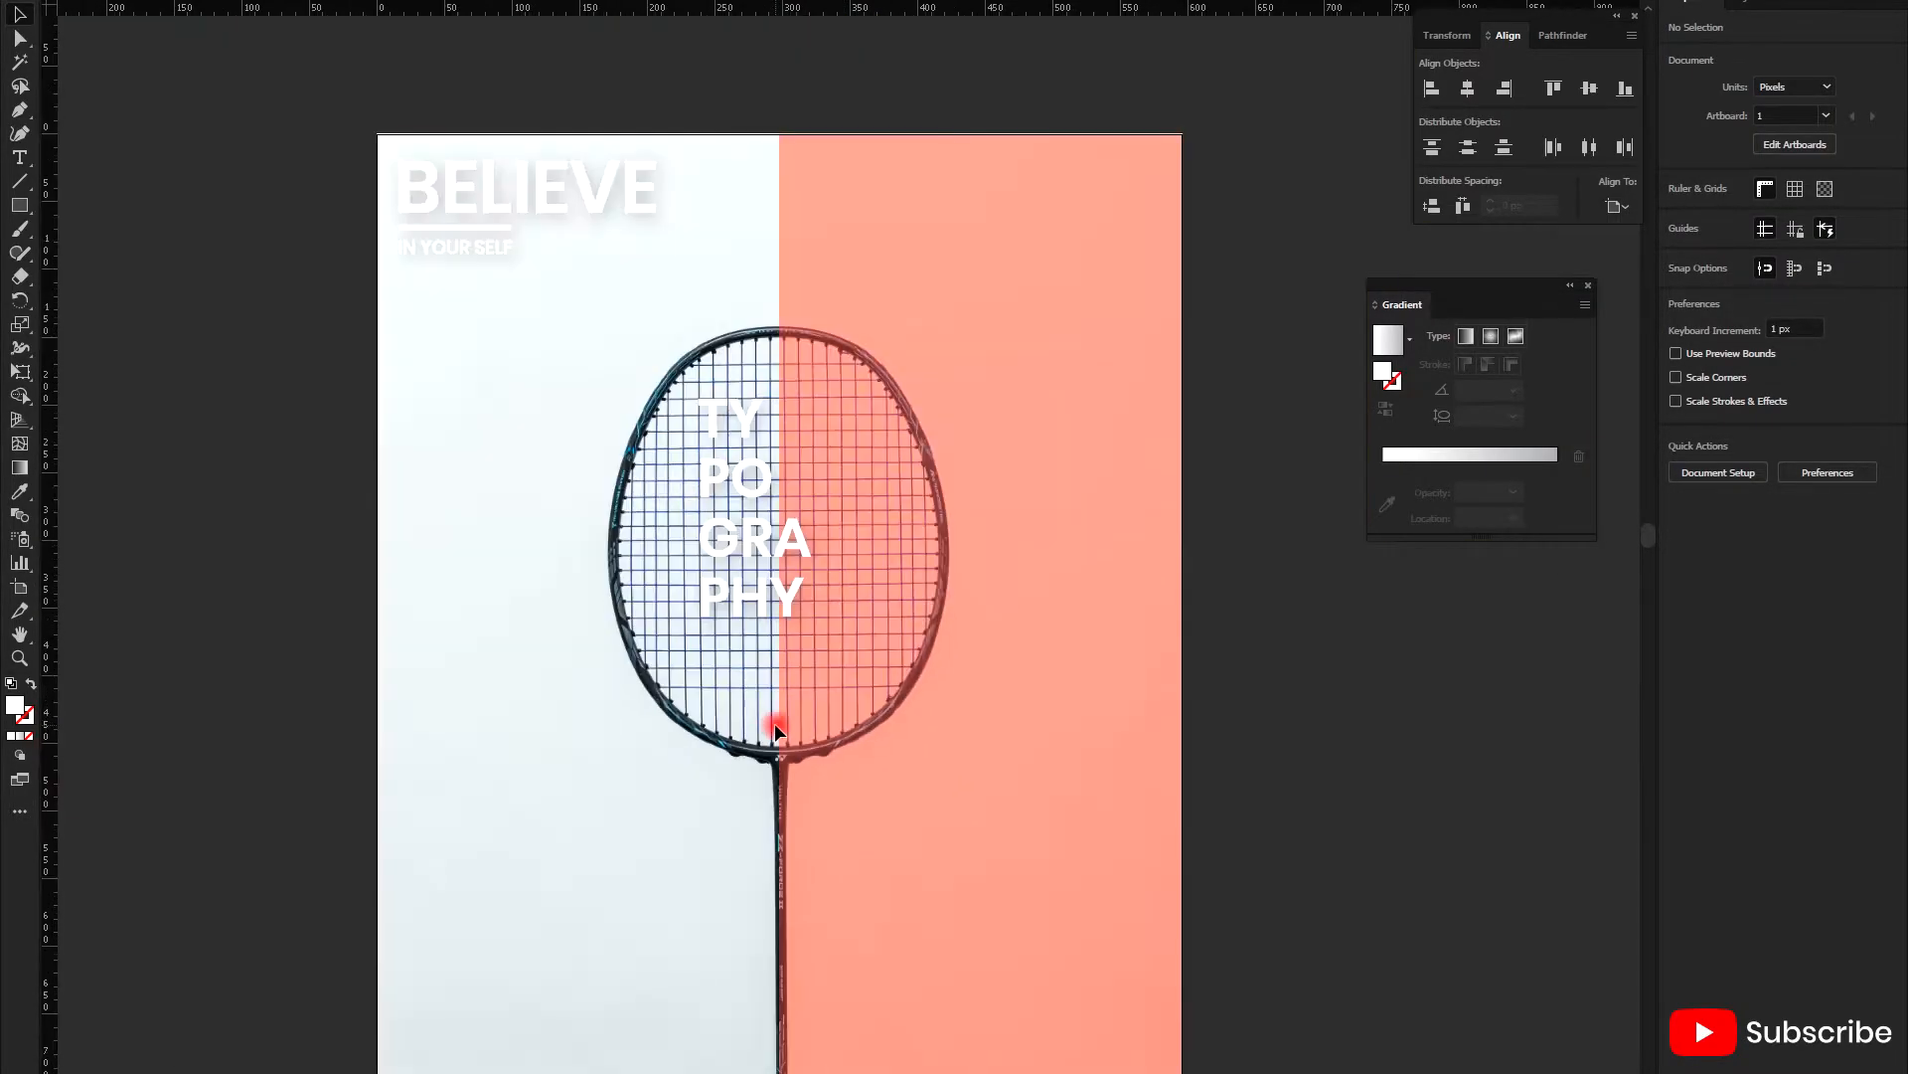
pyautogui.press('t')
pyautogui.scroll(-5, 781, 848)
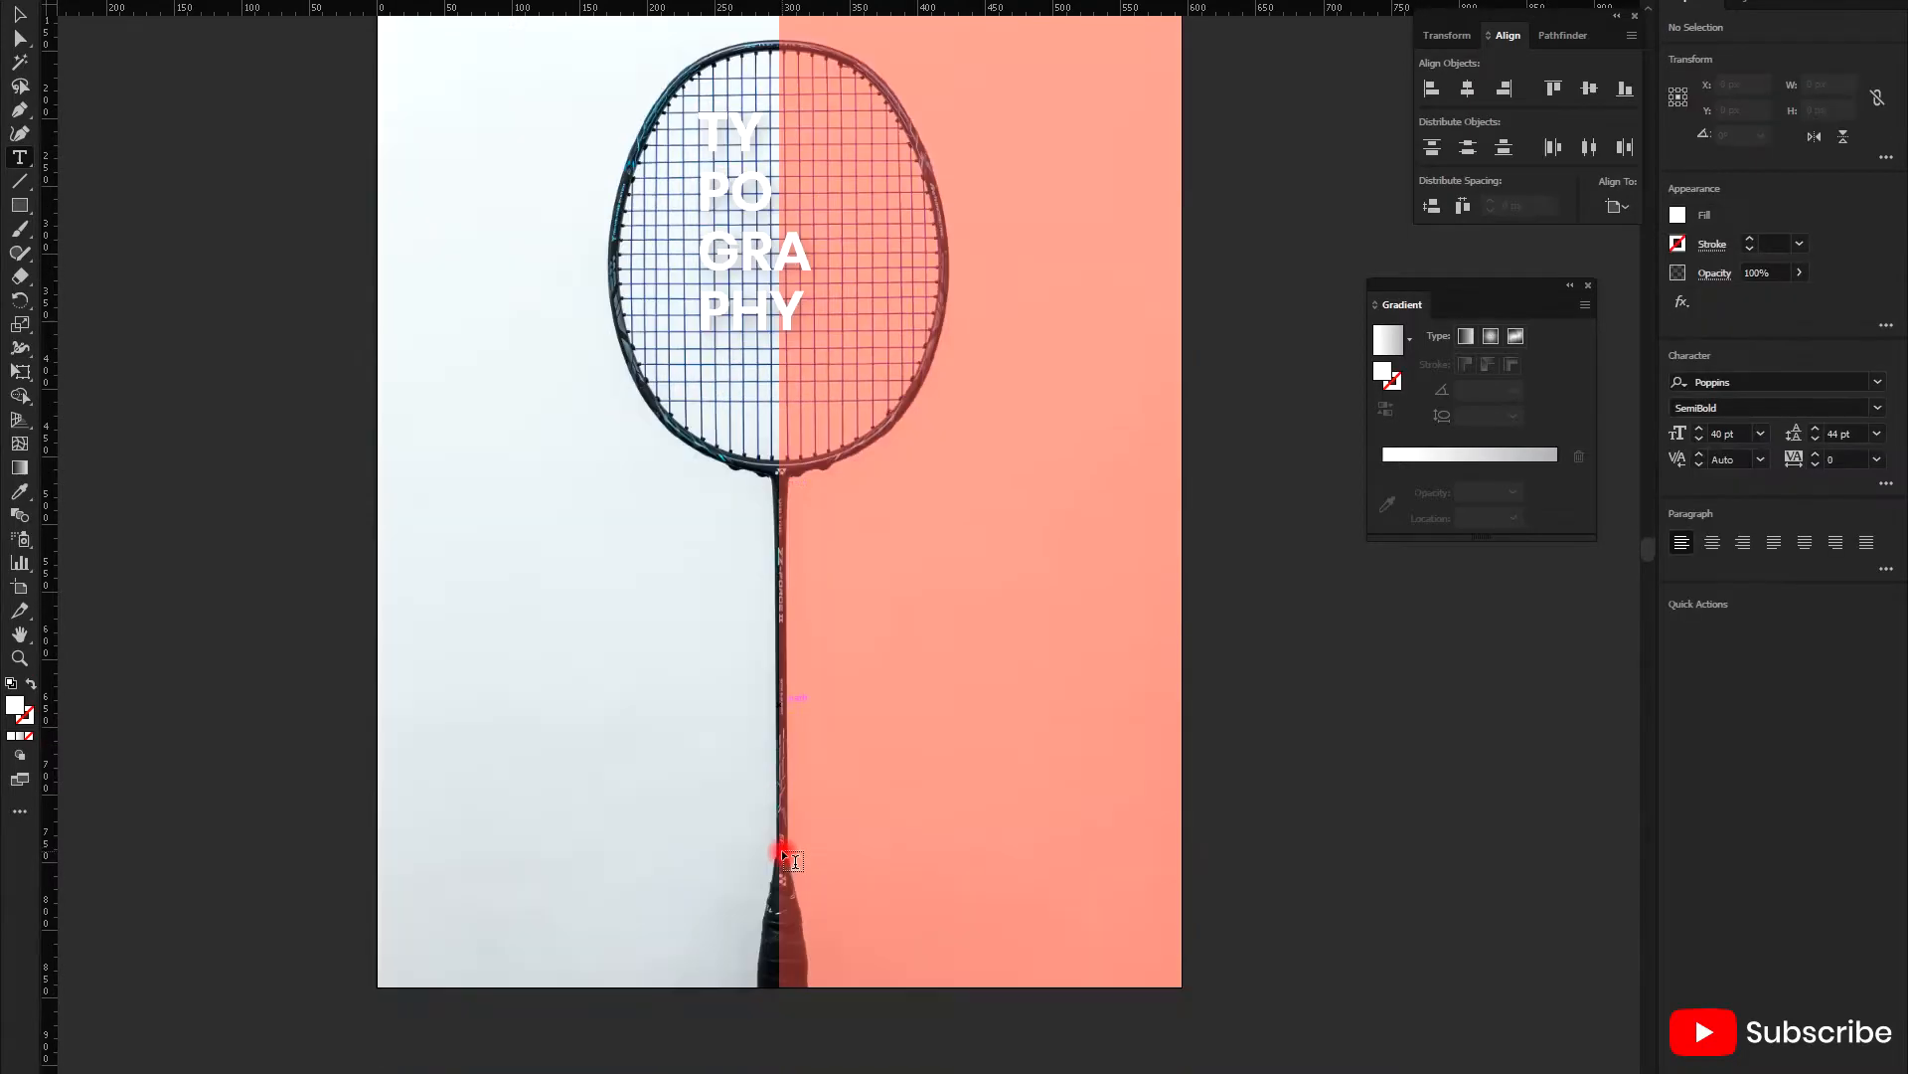
pyautogui.scroll(1, 772, 762)
pyautogui.click(784, 772)
pyautogui.write('JUST')
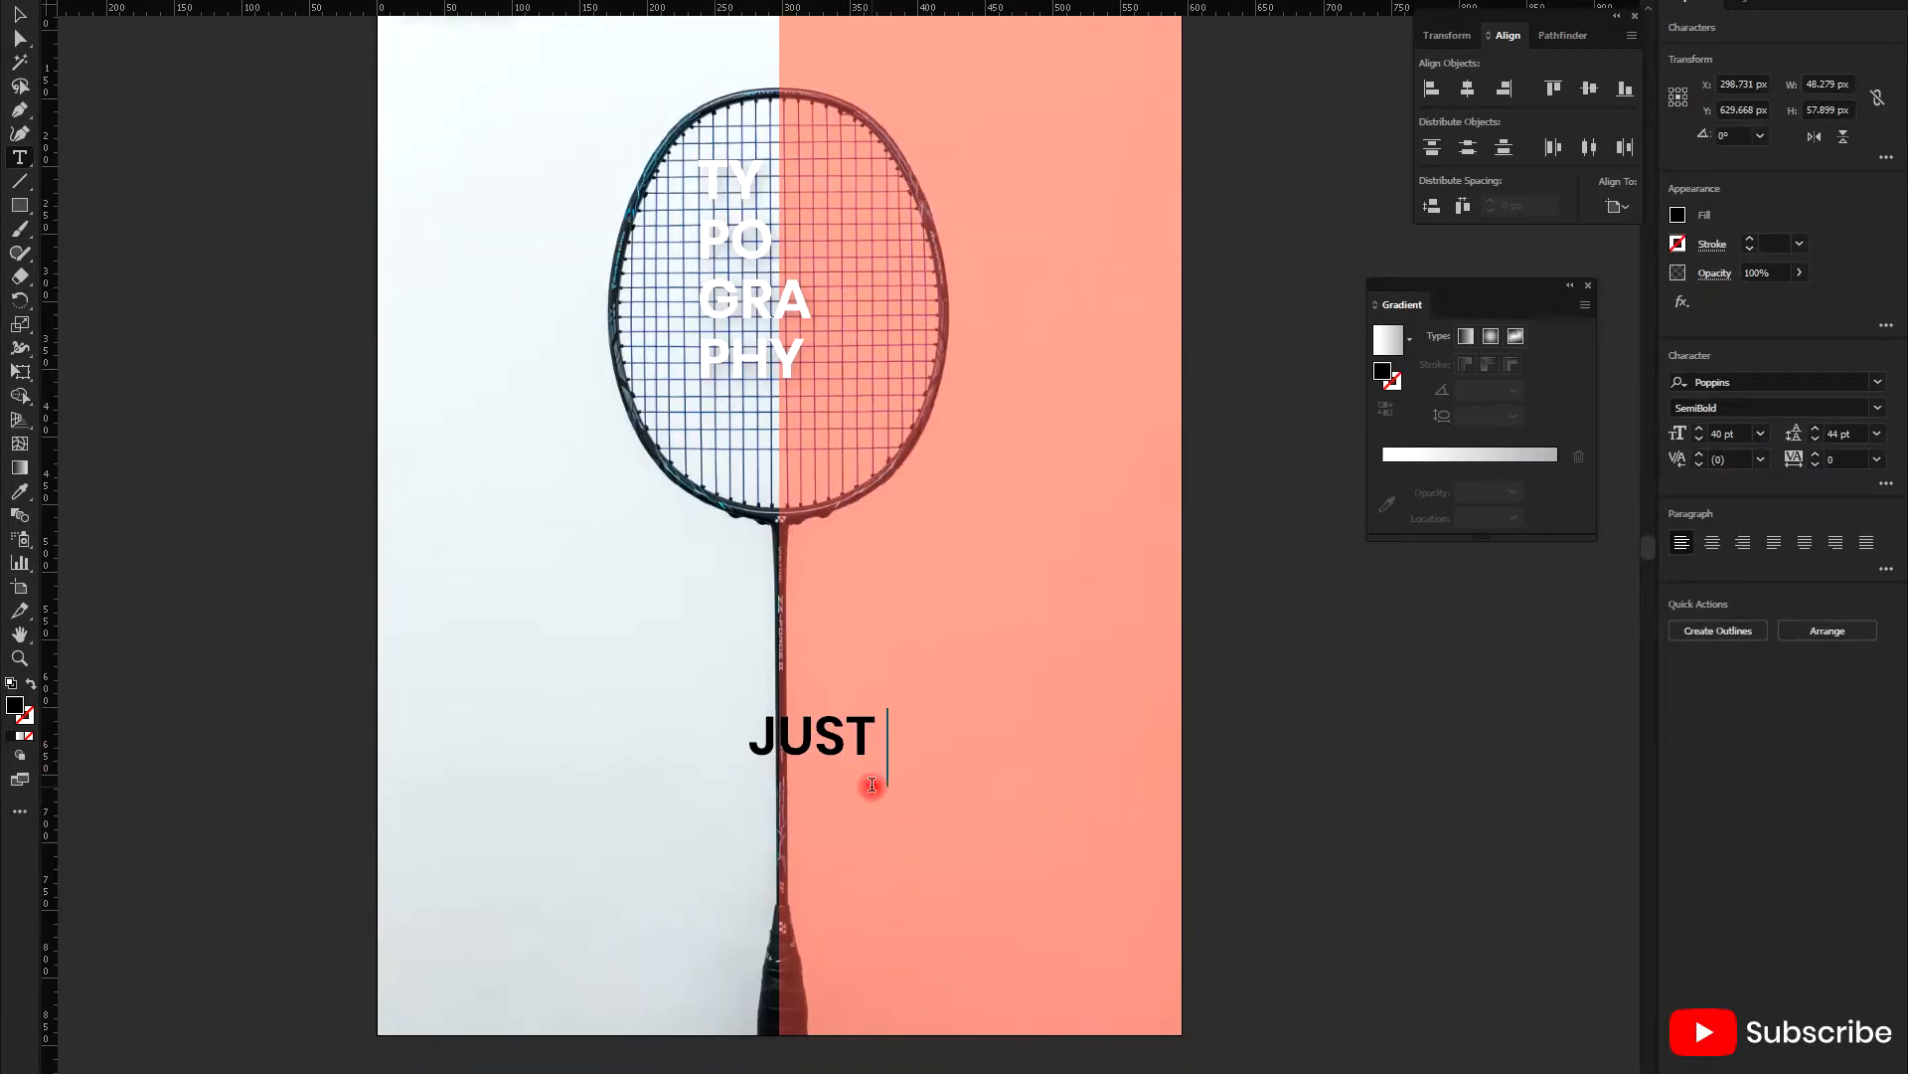
pyautogui.write(' DO IT,')
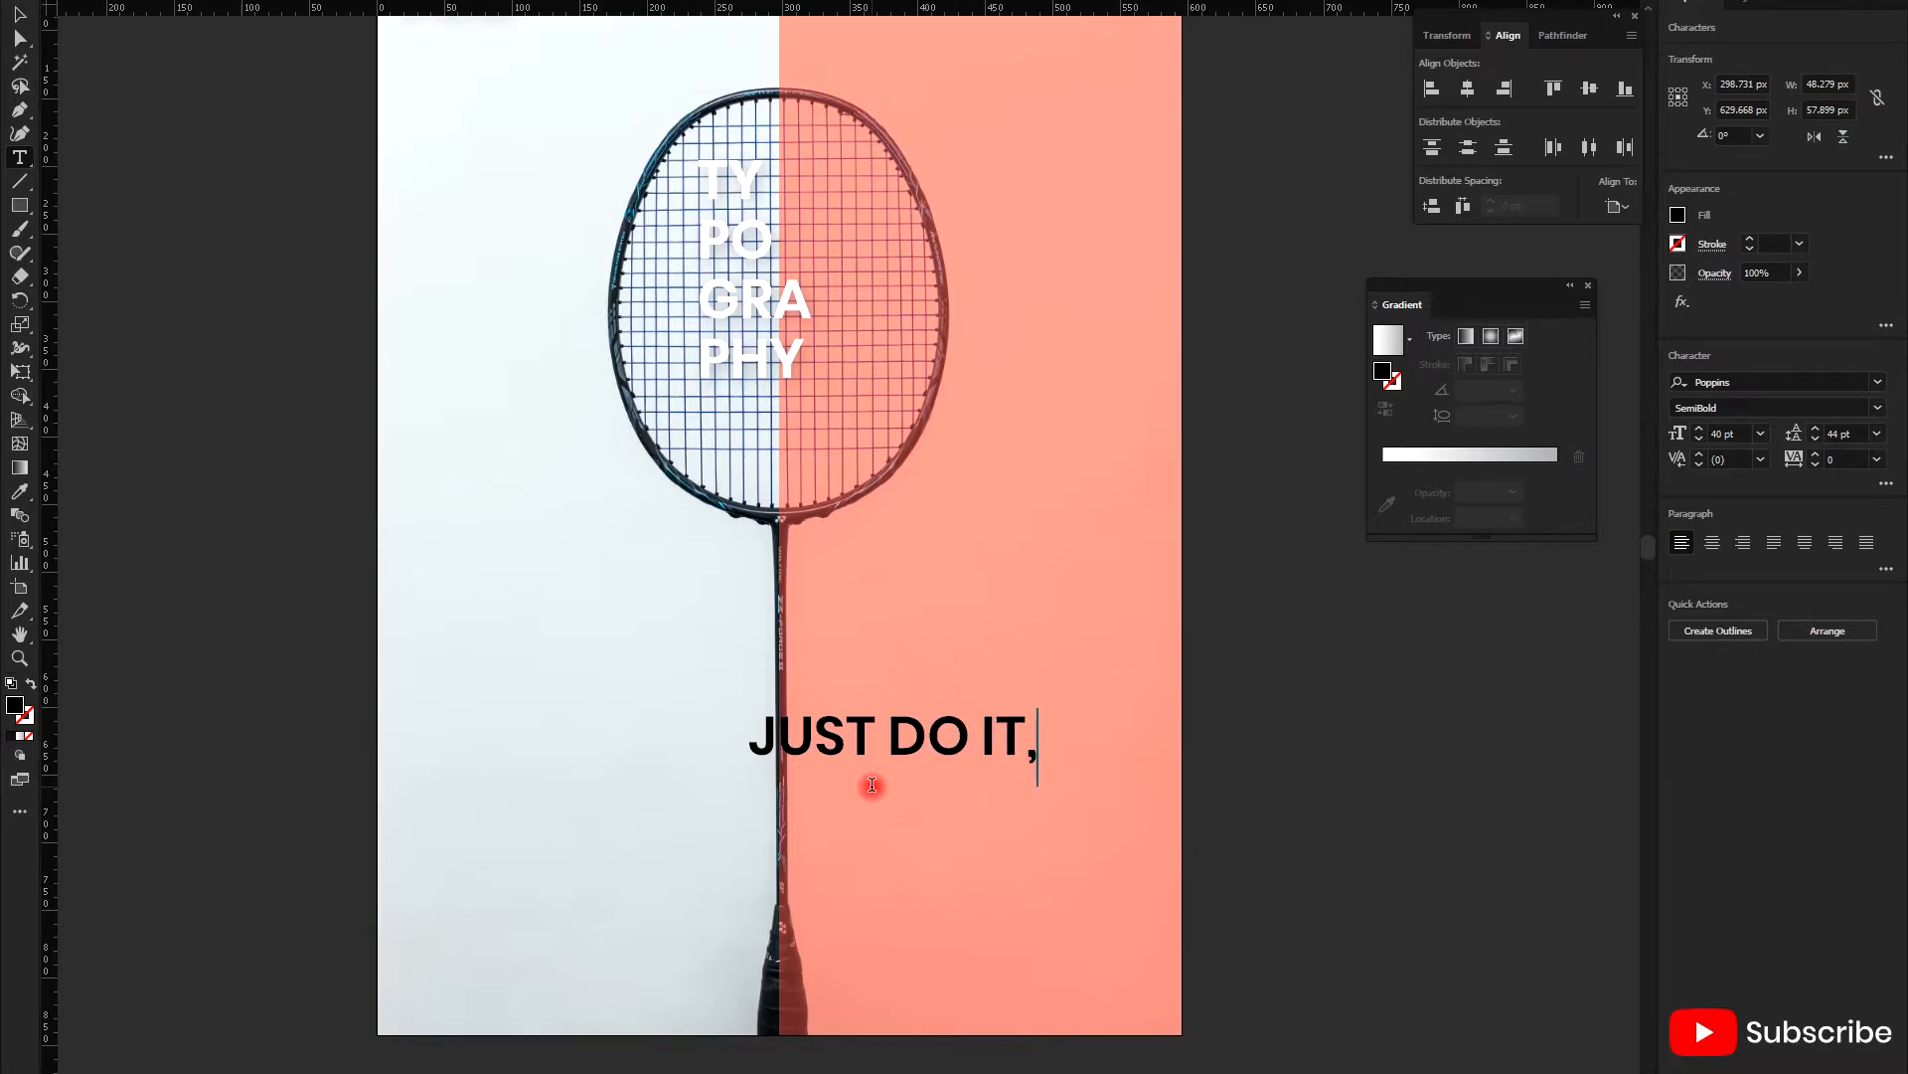
pyautogui.press('Escape')
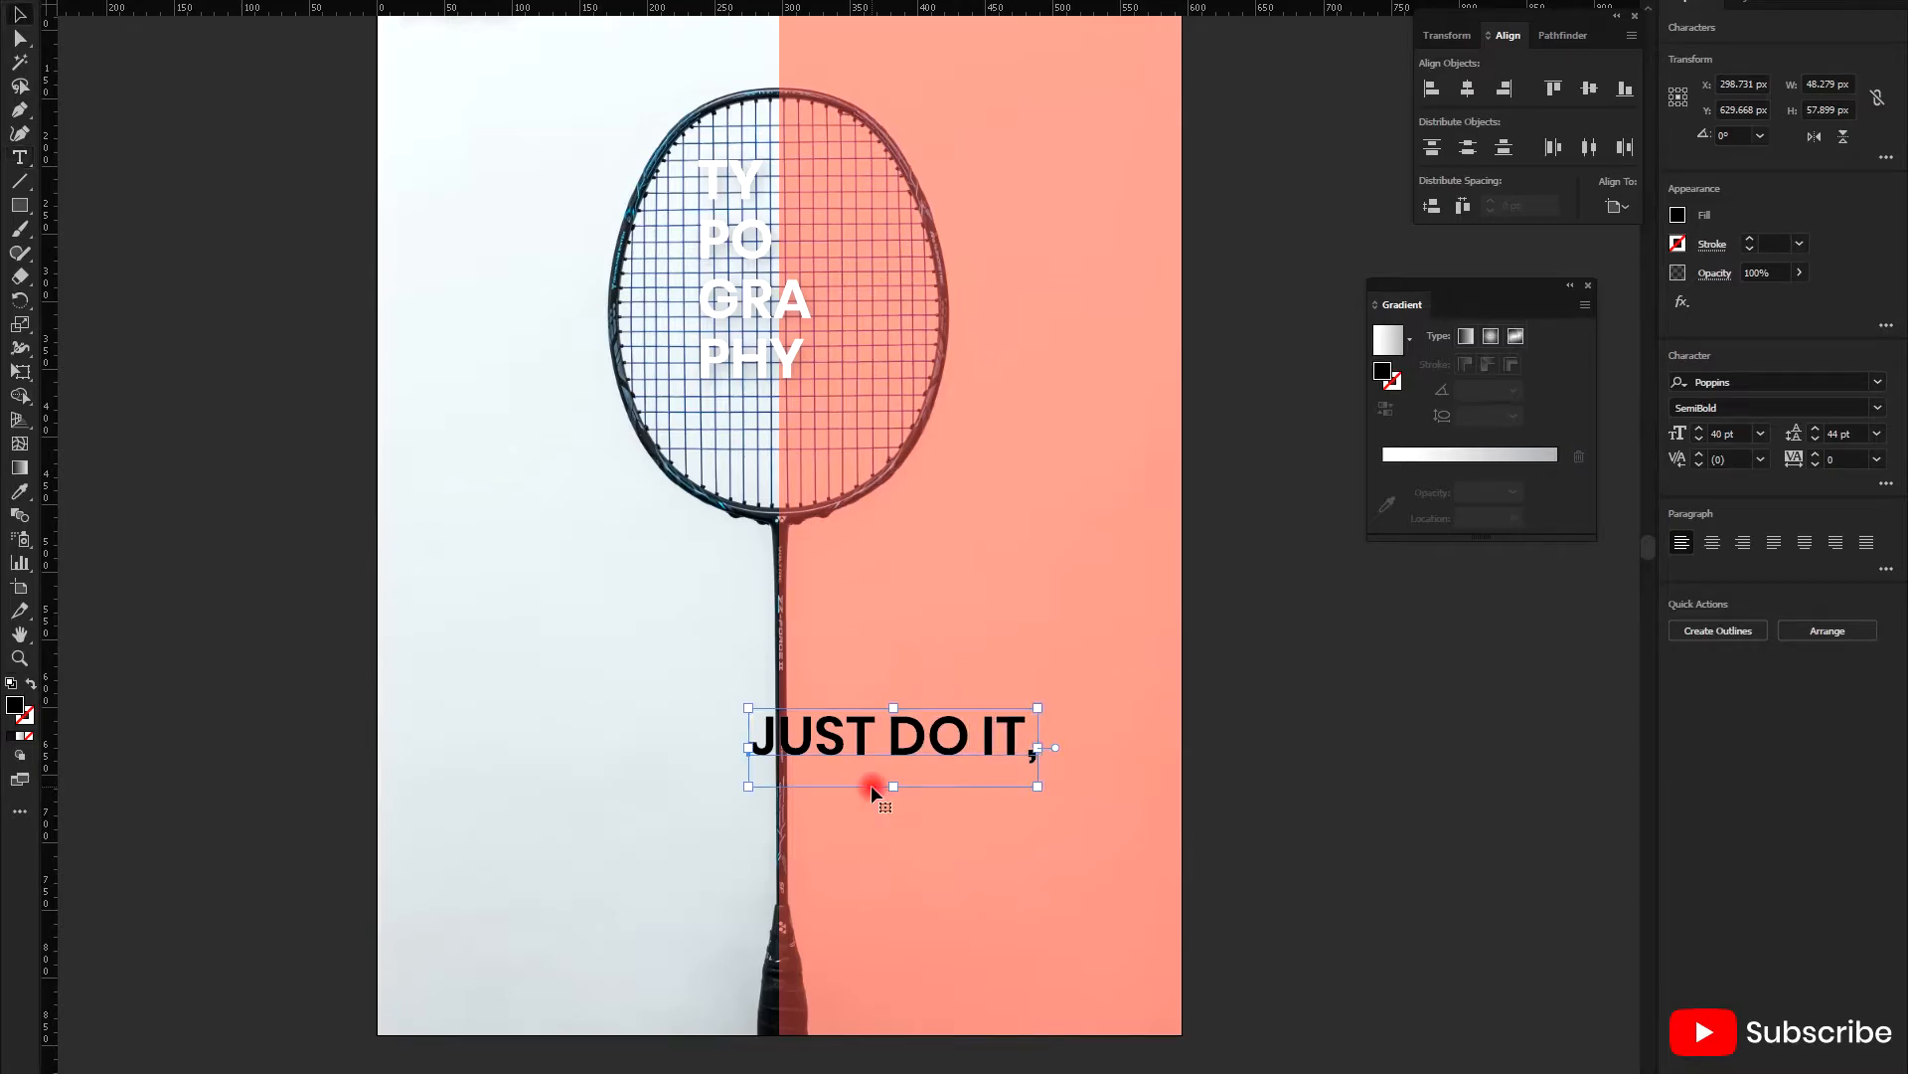
# - Scale the "JUST DO IT," text down to 32.6 pt and position it with the shaft running between JUST and DO
pyautogui.scroll(2, 929, 749)
pyautogui.moveTo(930, 750); pyautogui.dragTo(722, 788)
pyautogui.scroll(2, 722, 788)
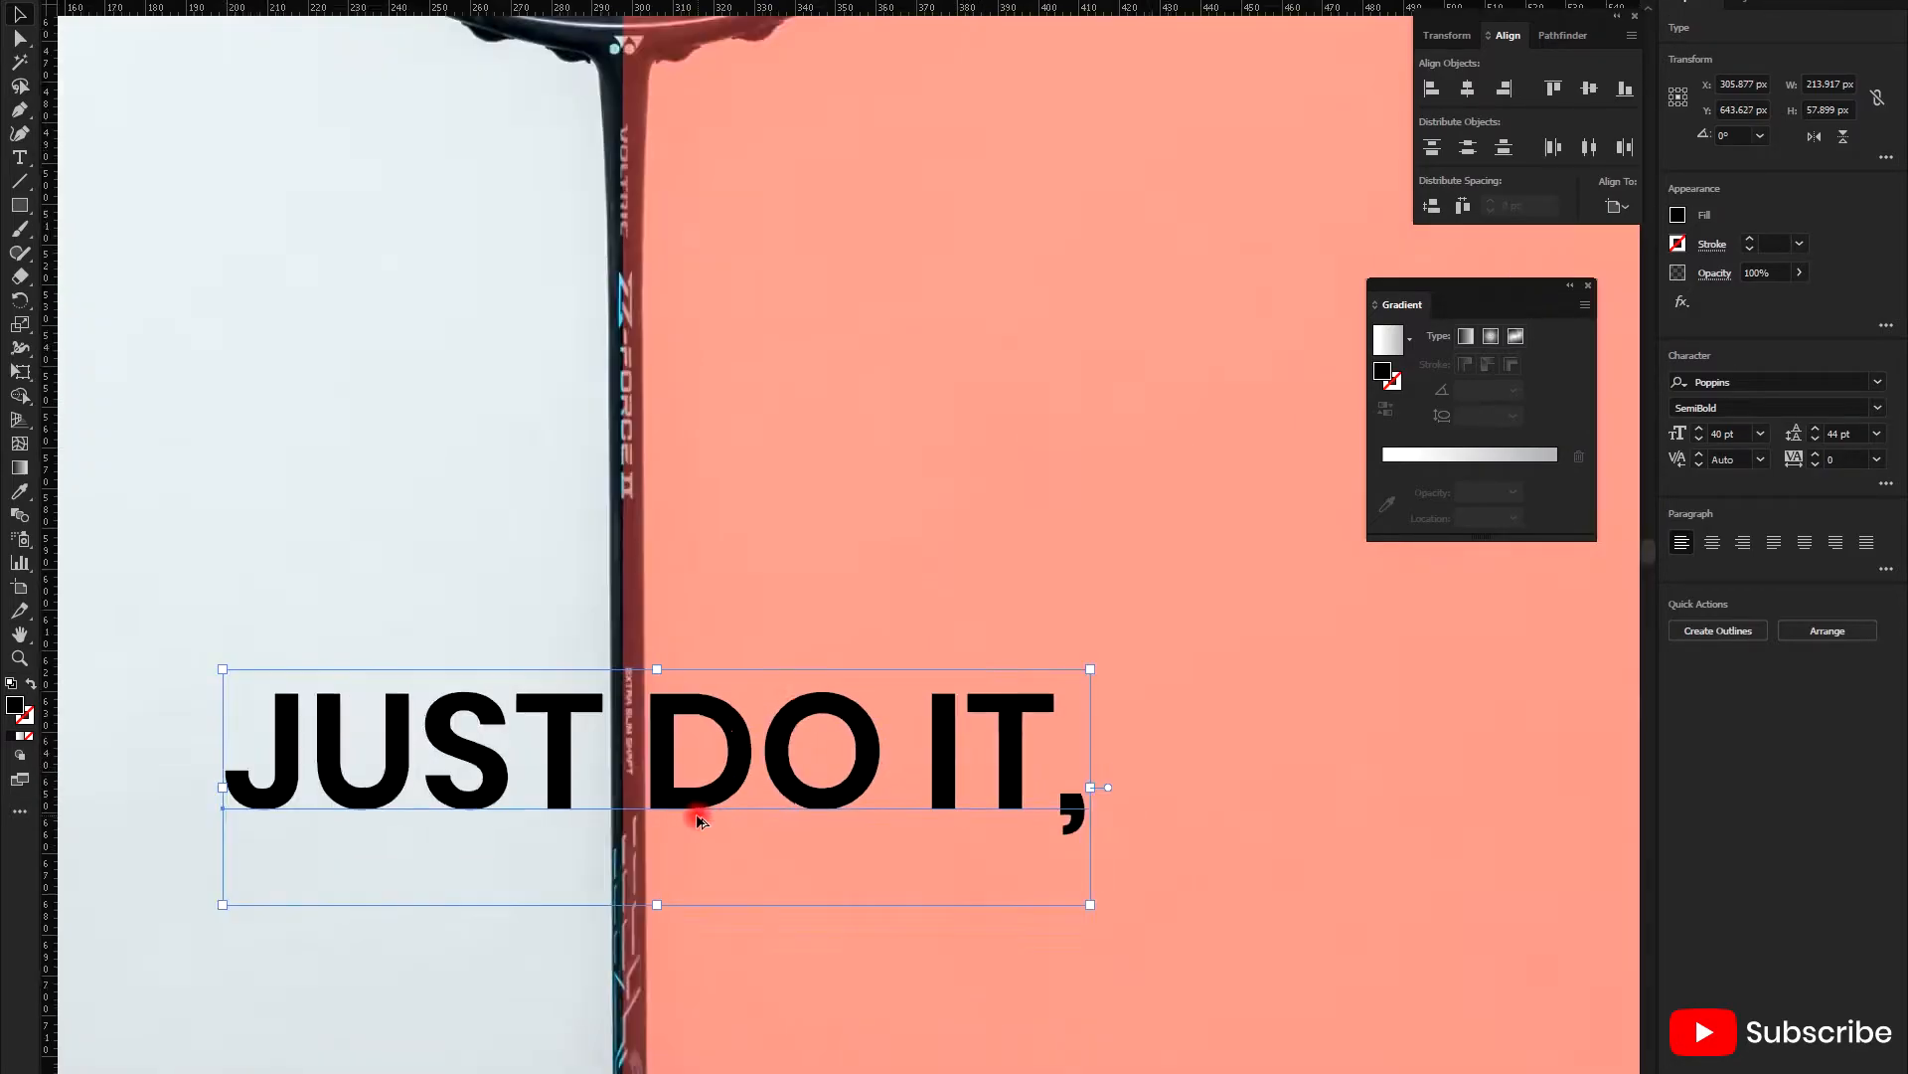
pyautogui.moveTo(1214, 929); pyautogui.dragTo(1131, 910)
pyautogui.scroll(3, 766, 844)
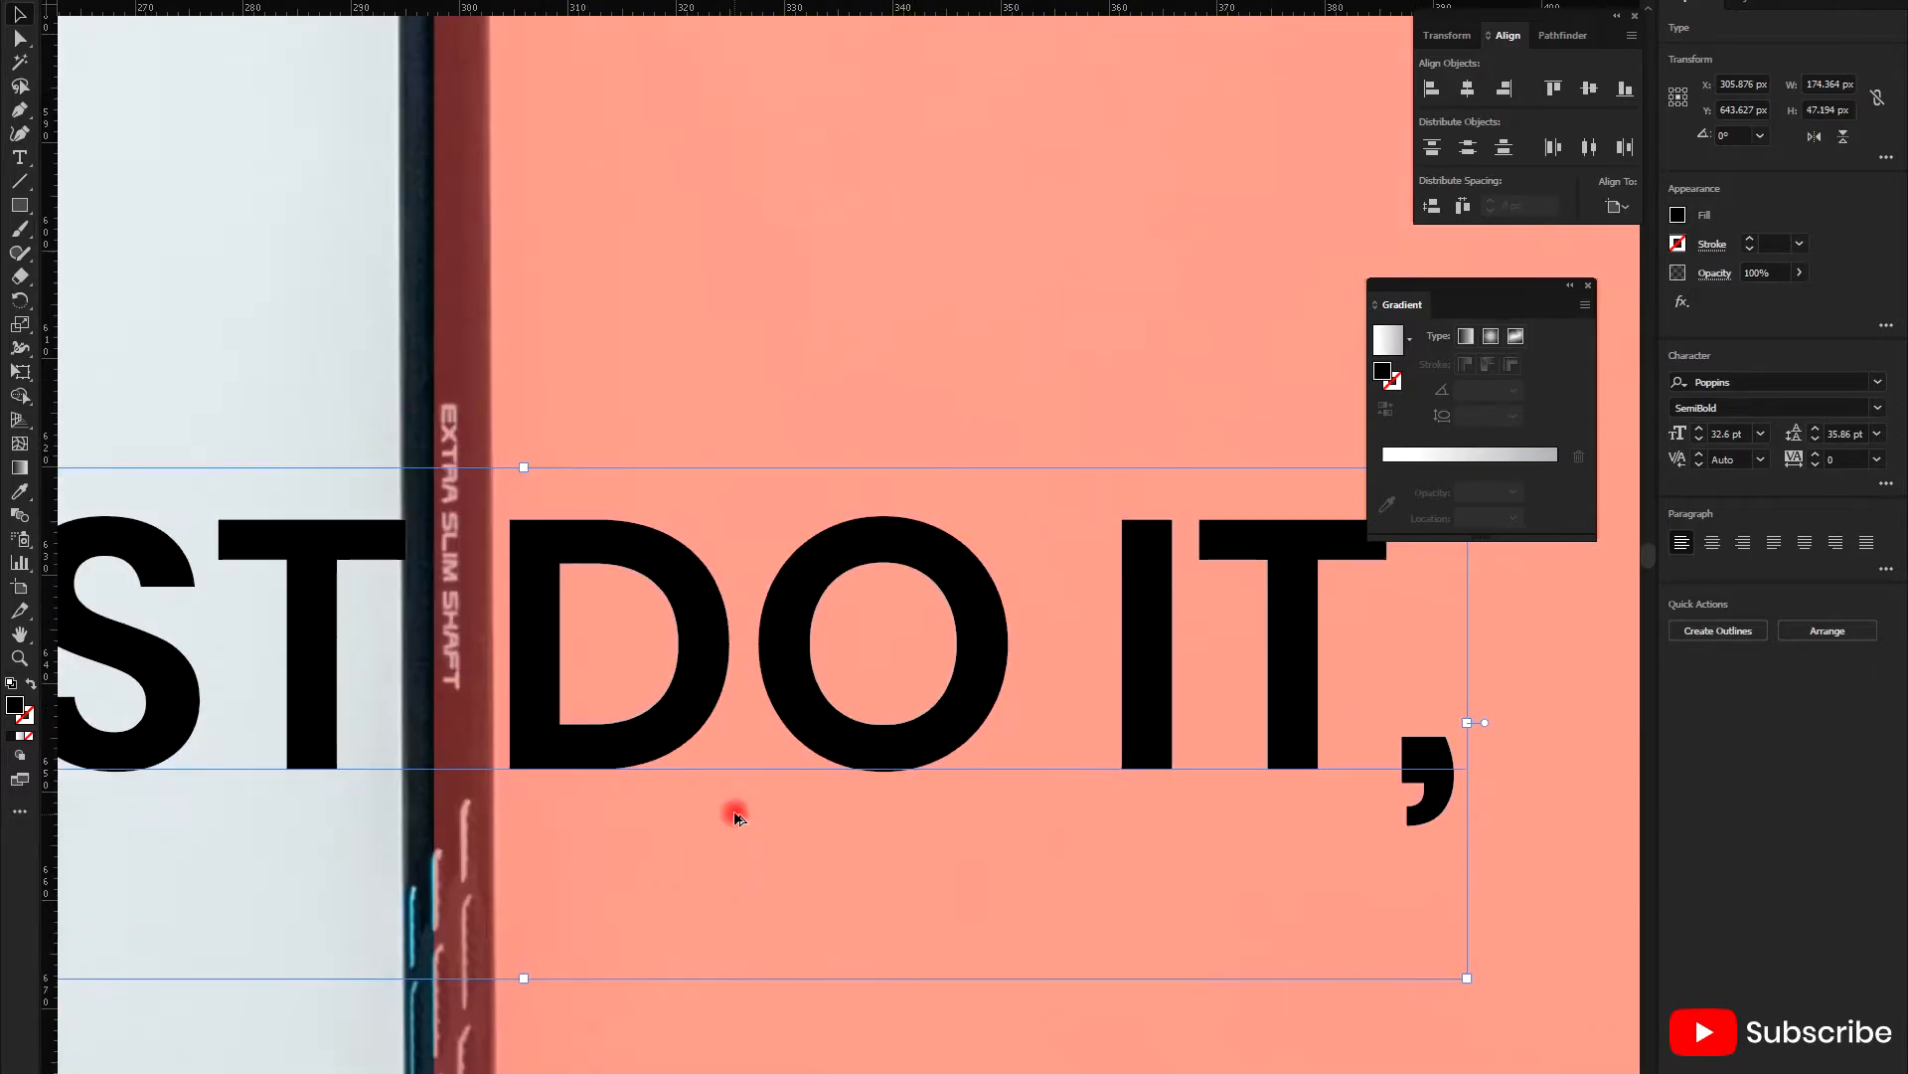
pyautogui.scroll(-1, 540, 701)
pyautogui.scroll(1, 477, 676)
pyautogui.moveTo(495, 588); pyautogui.dragTo(489, 589)
pyautogui.scroll(-1, 629, 676)
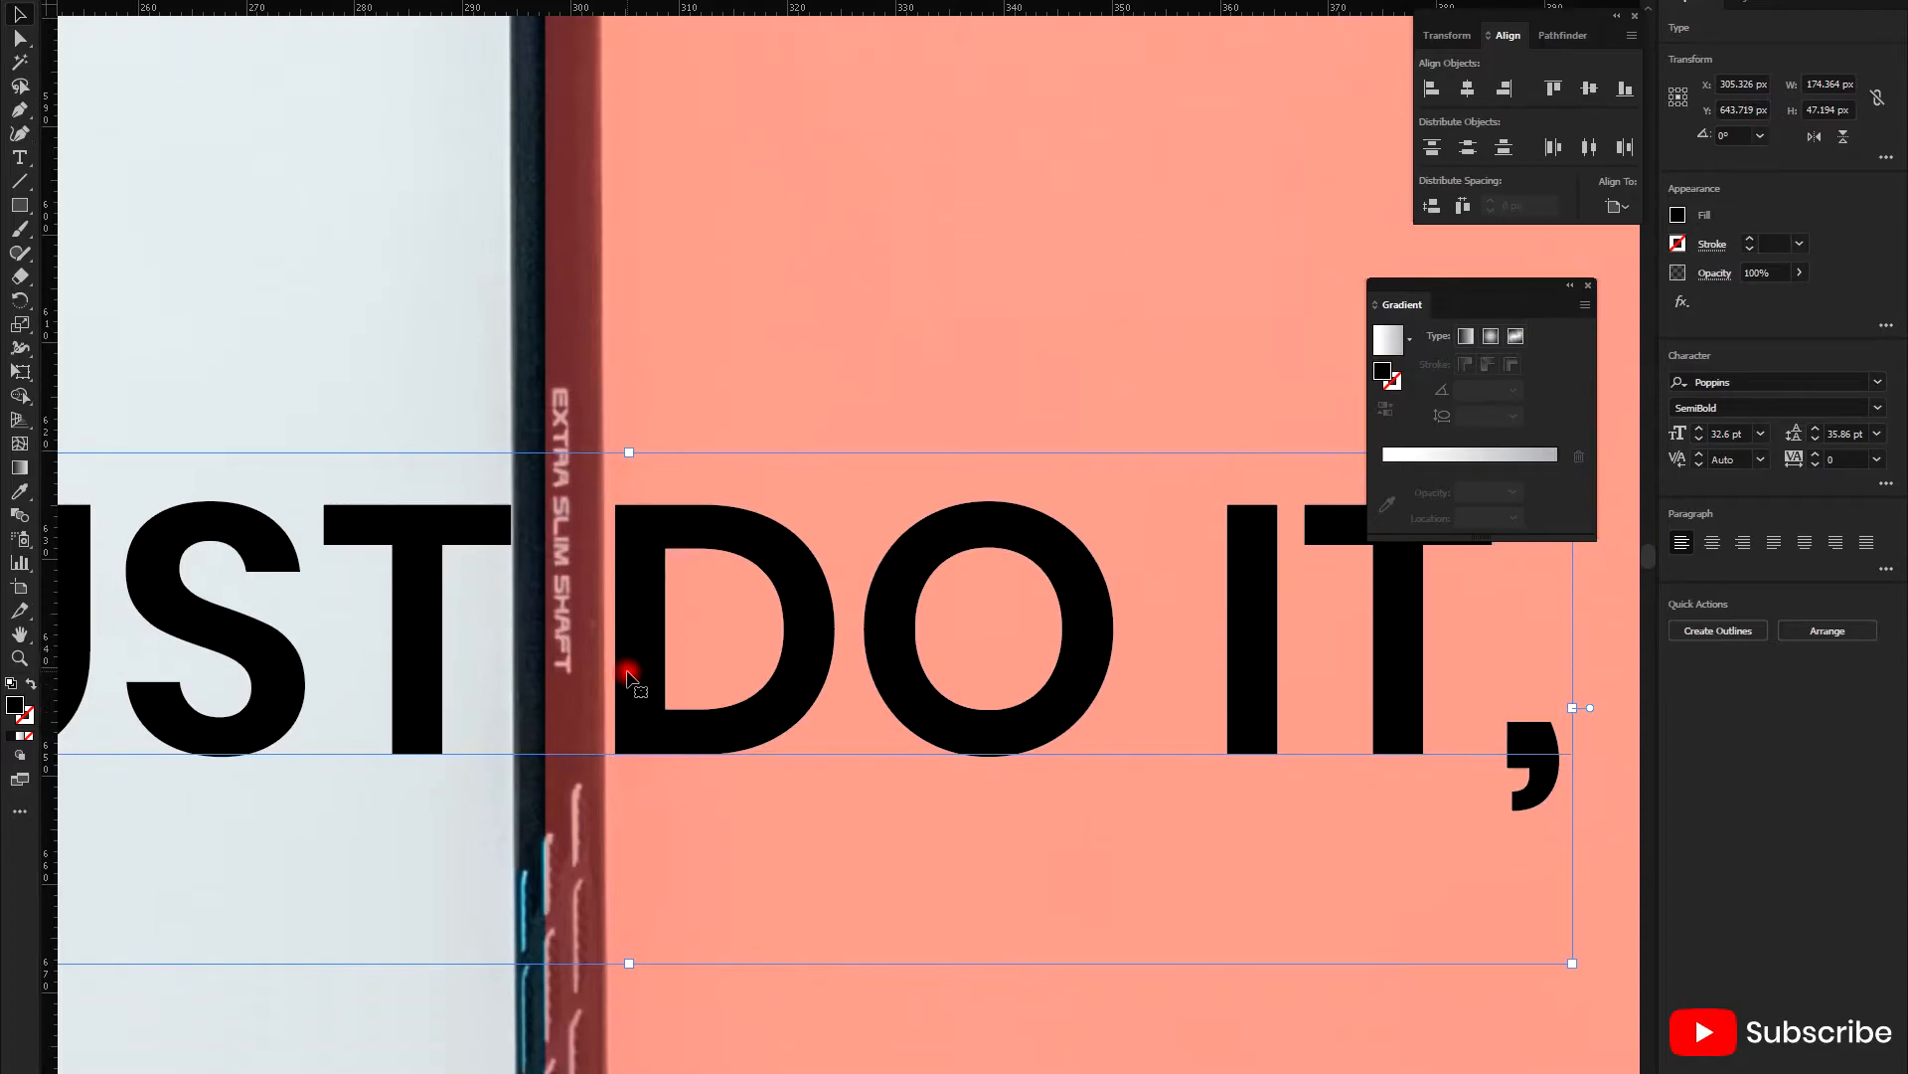
# - Reduce the "JUST DO IT," text to 31.4 pt and shift it so the gap after JUST fits the shaft's width
pyautogui.scroll(-3, 636, 674)
pyautogui.scroll(-1, 658, 632)
pyautogui.scroll(2, 658, 632)
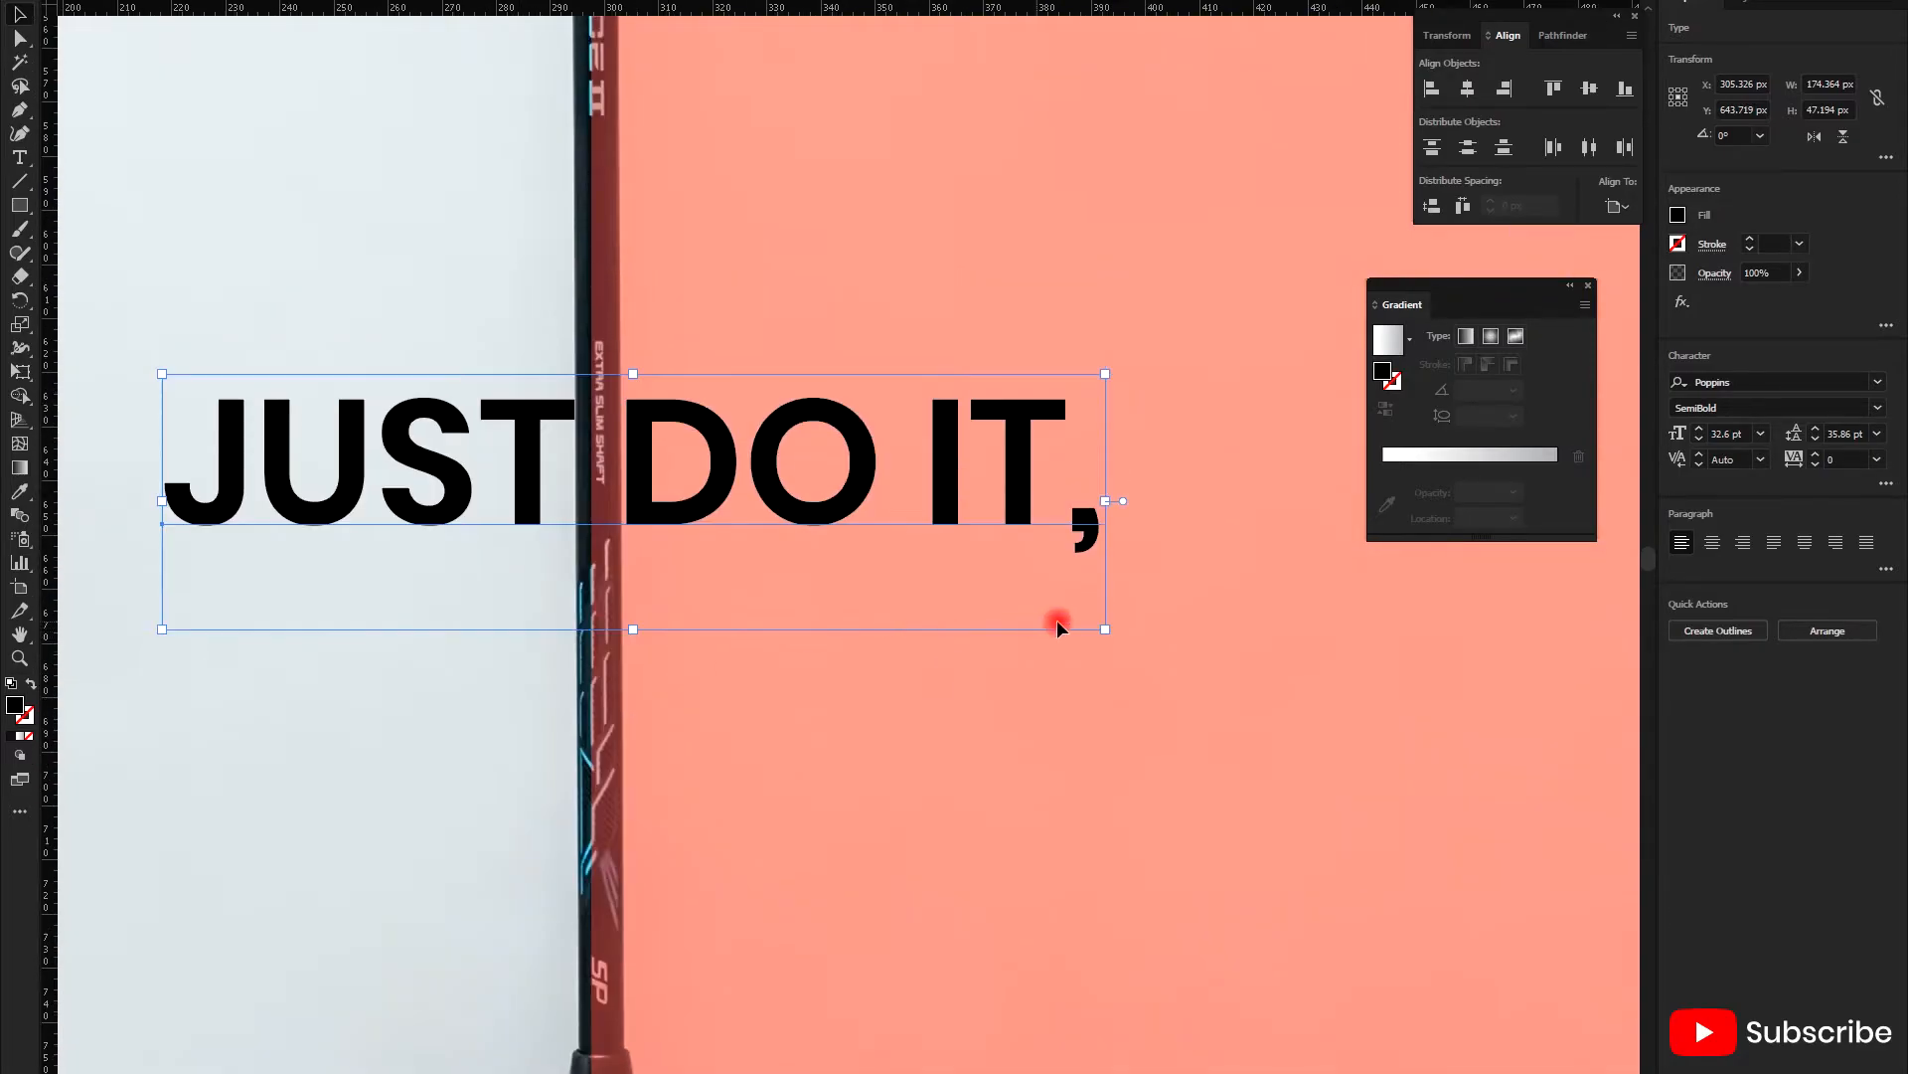
pyautogui.moveTo(1103, 630); pyautogui.dragTo(1053, 612)
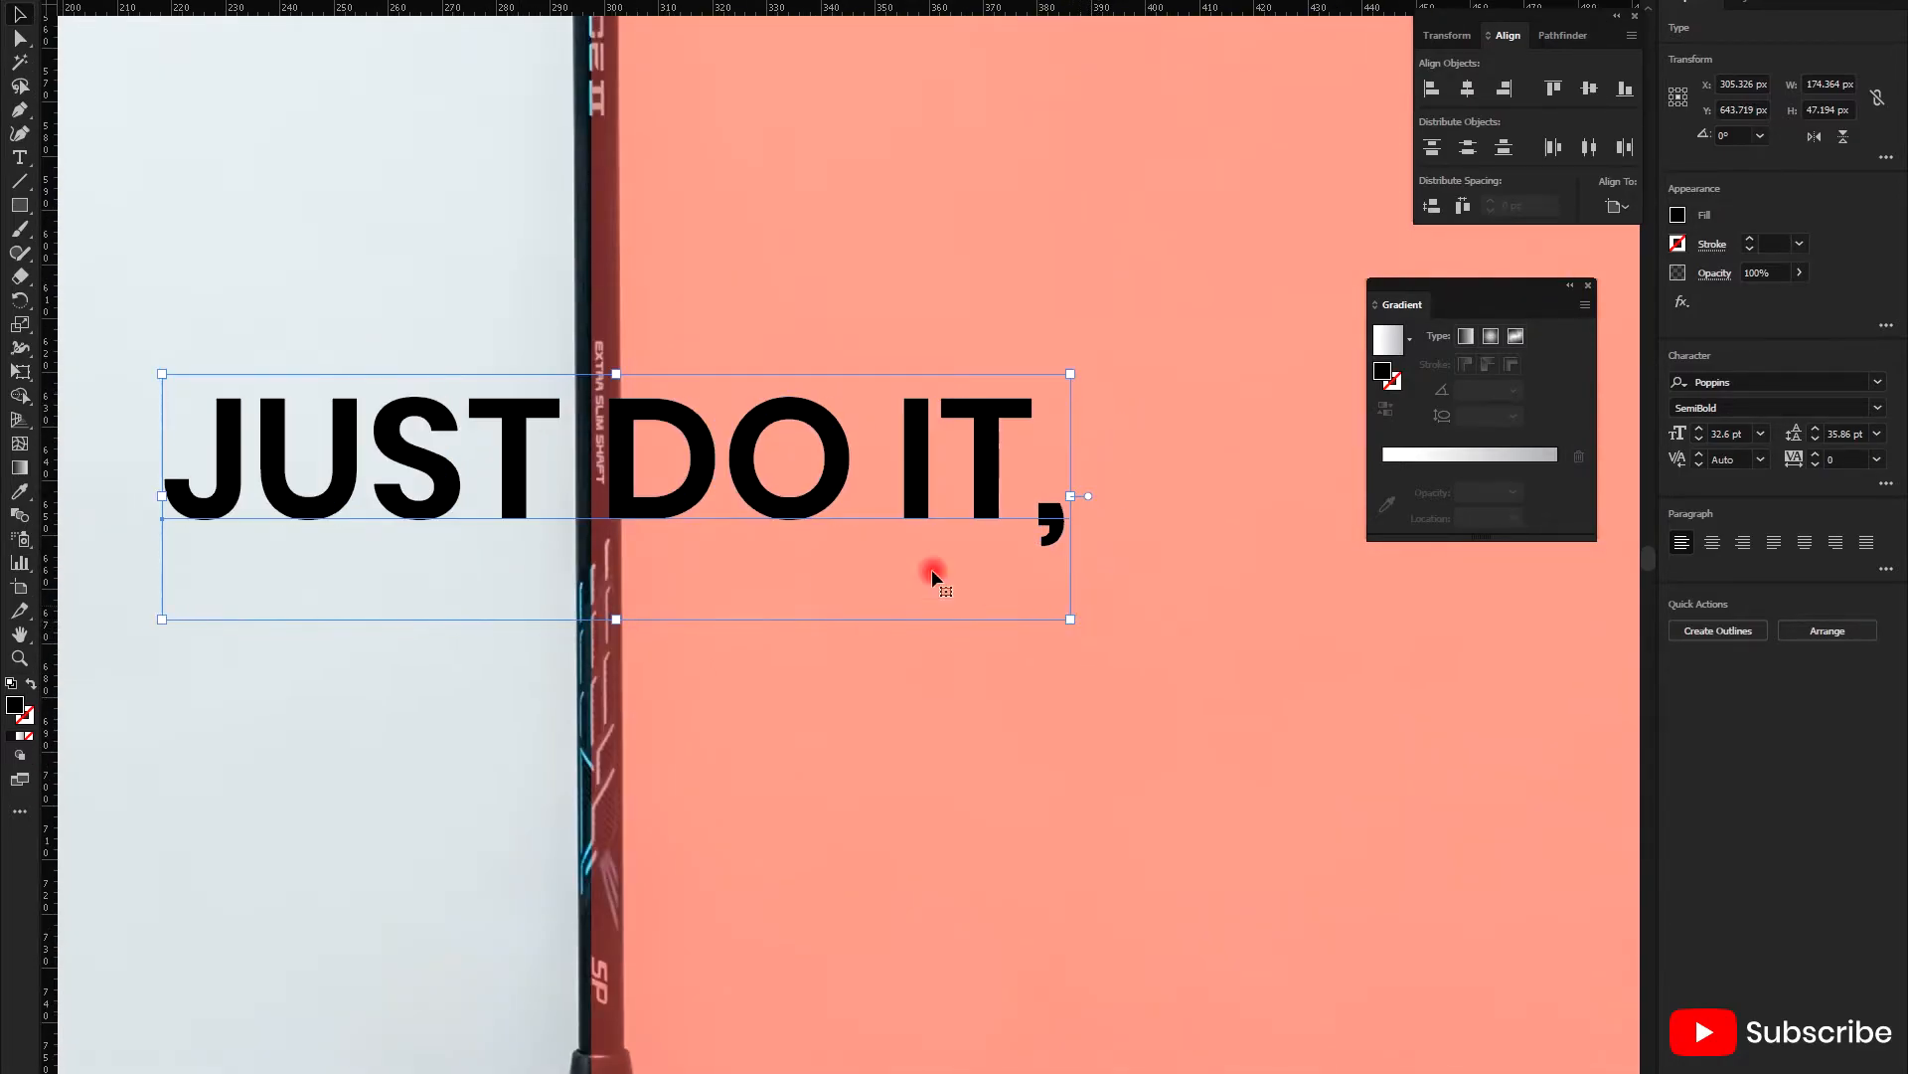
pyautogui.scroll(4, 626, 443)
pyautogui.moveTo(638, 501); pyautogui.dragTo(682, 500)
pyautogui.scroll(-10, 648, 499)
pyautogui.scroll(3, 649, 510)
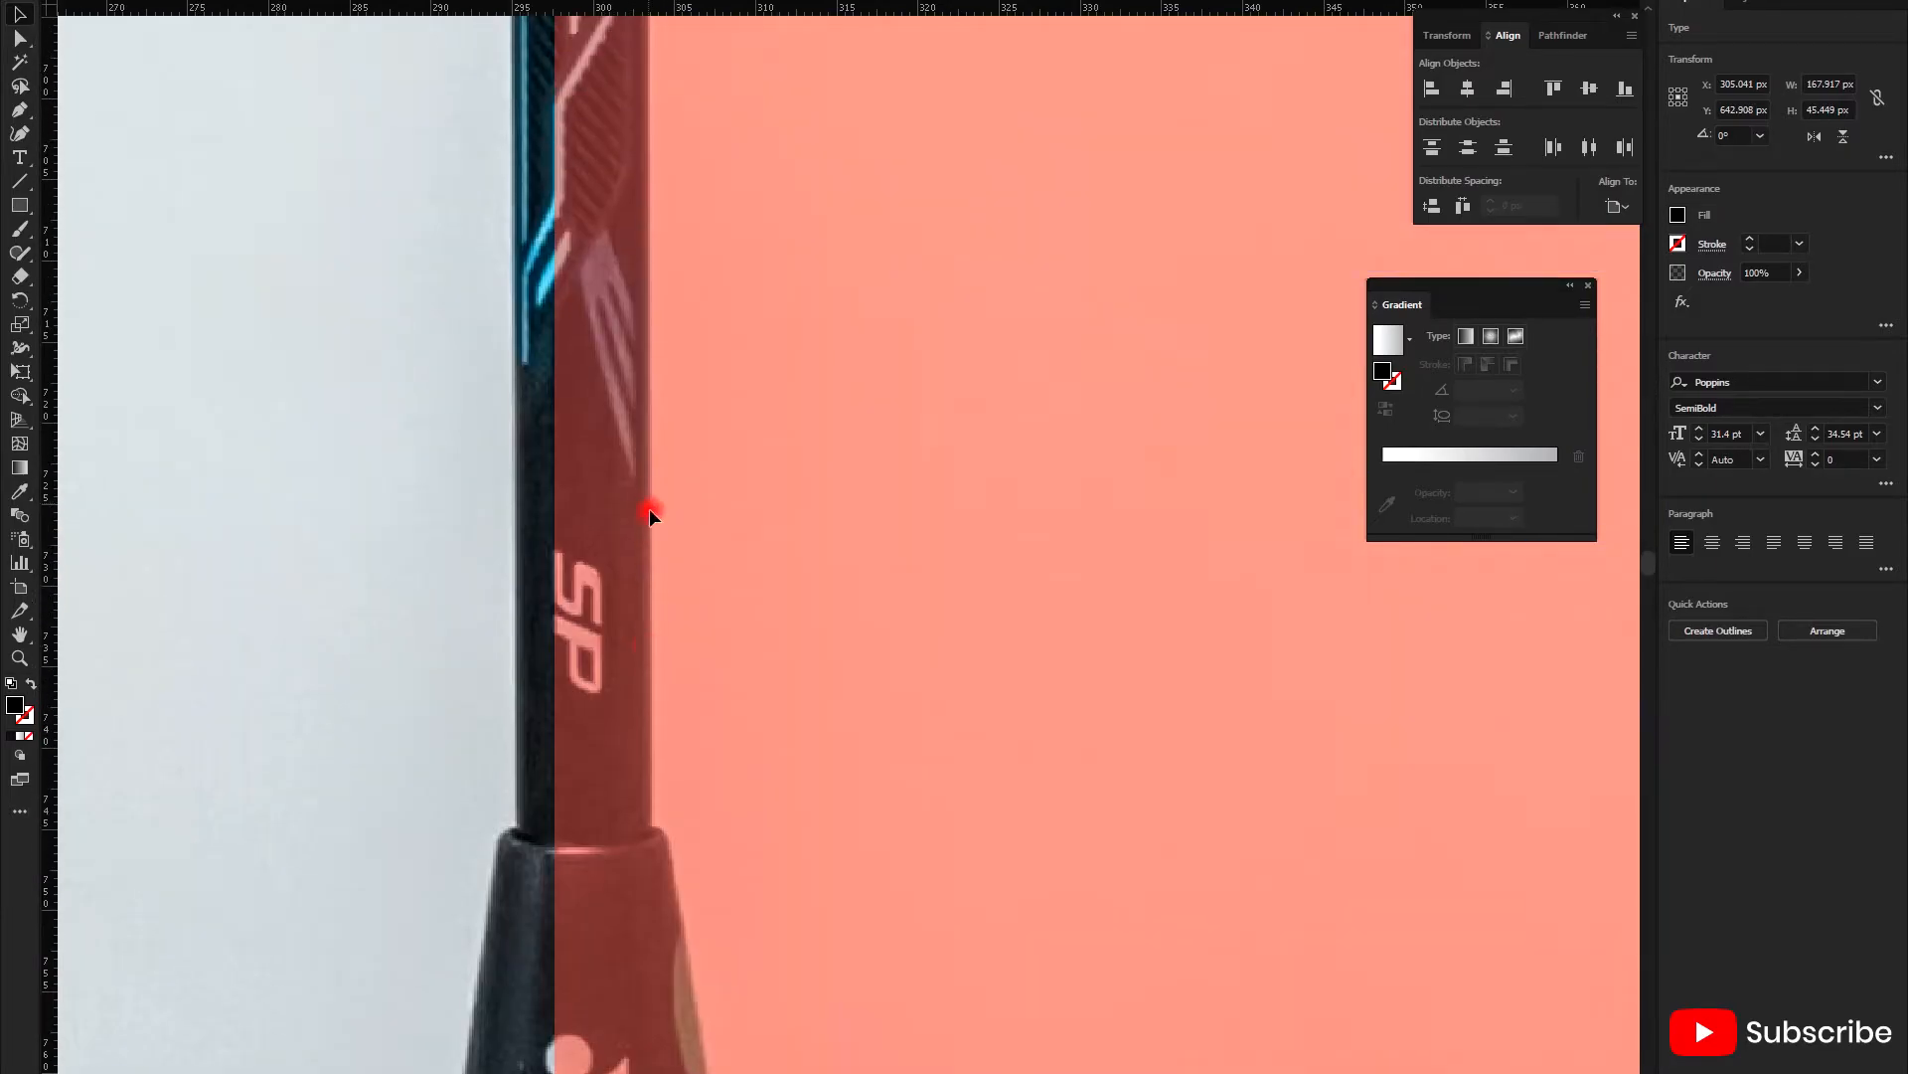
pyautogui.scroll(-1, 649, 510)
pyautogui.scroll(6, 648, 512)
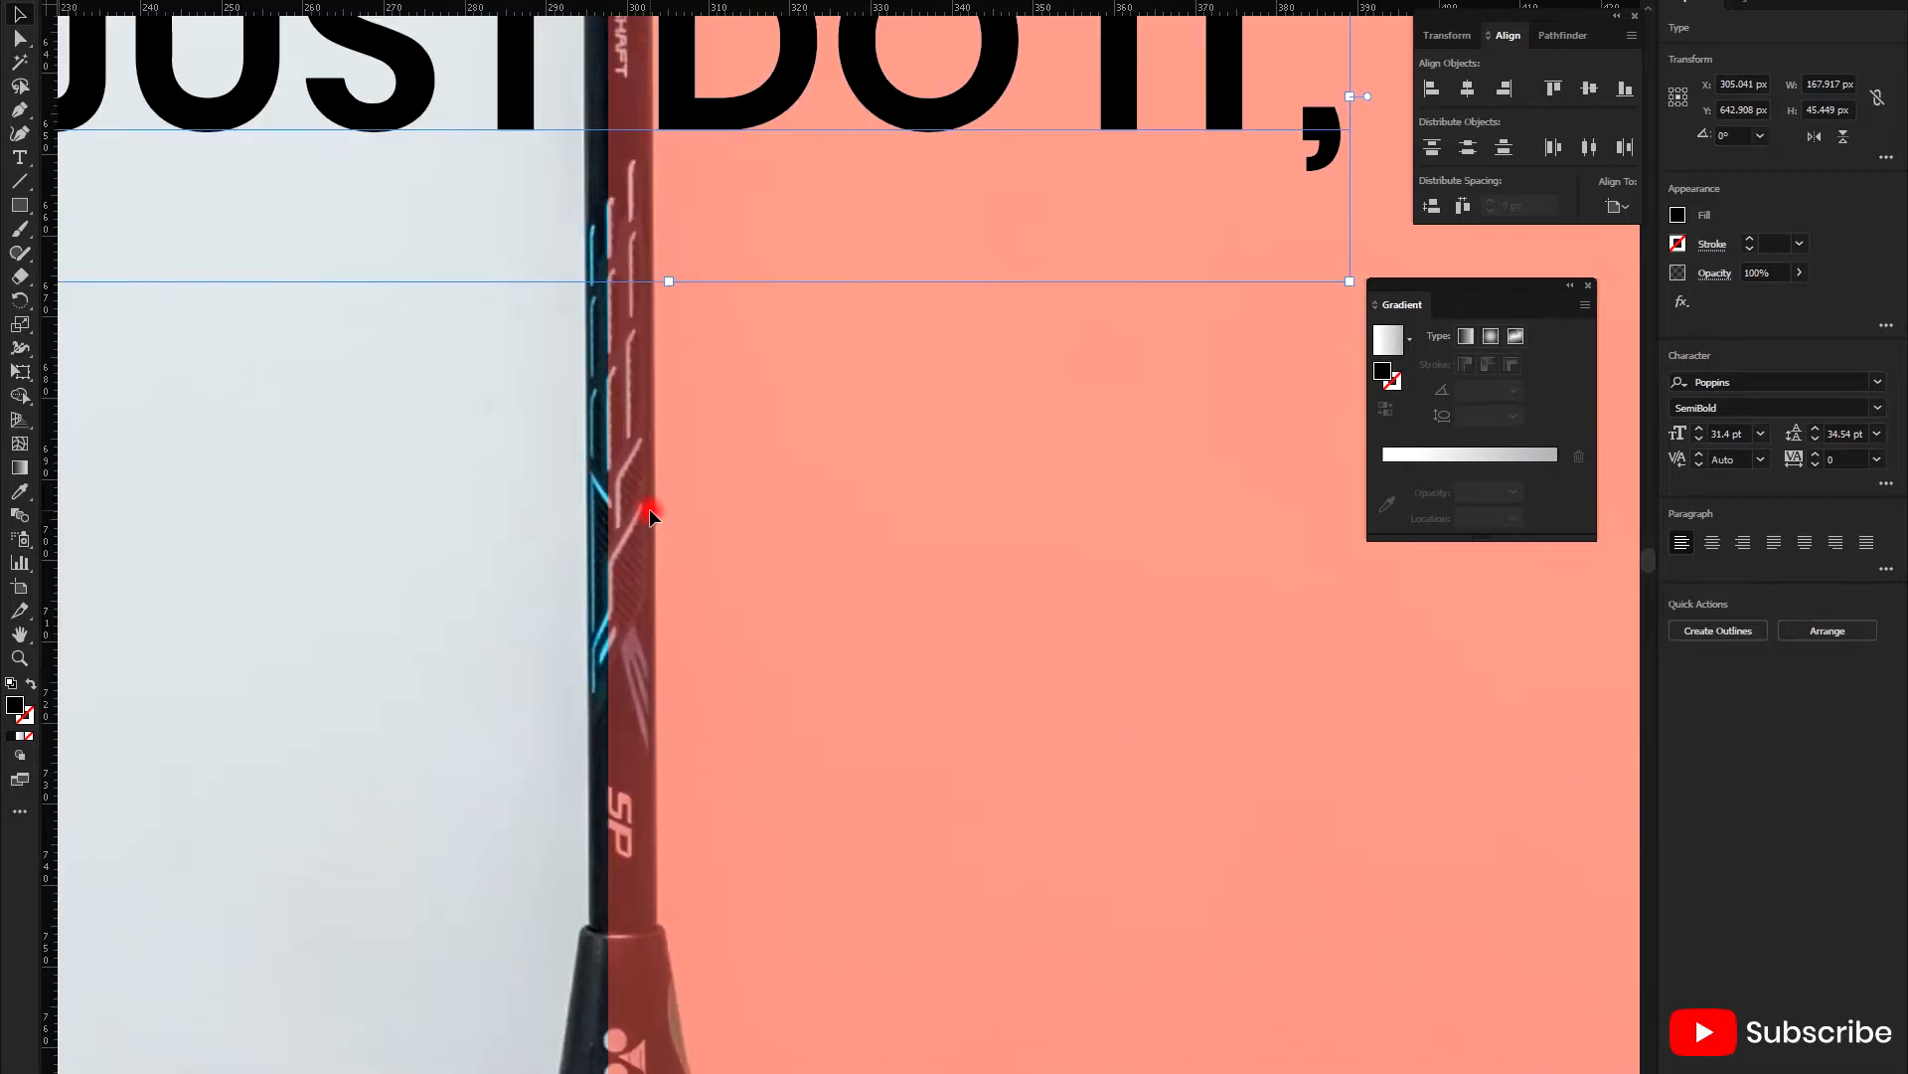
# - Reduce the "JUST DO IT," text to 30.72 pt and nudge it so the racket shaft fits between JUST and DO
pyautogui.moveTo(1350, 877); pyautogui.dragTo(1348, 872)
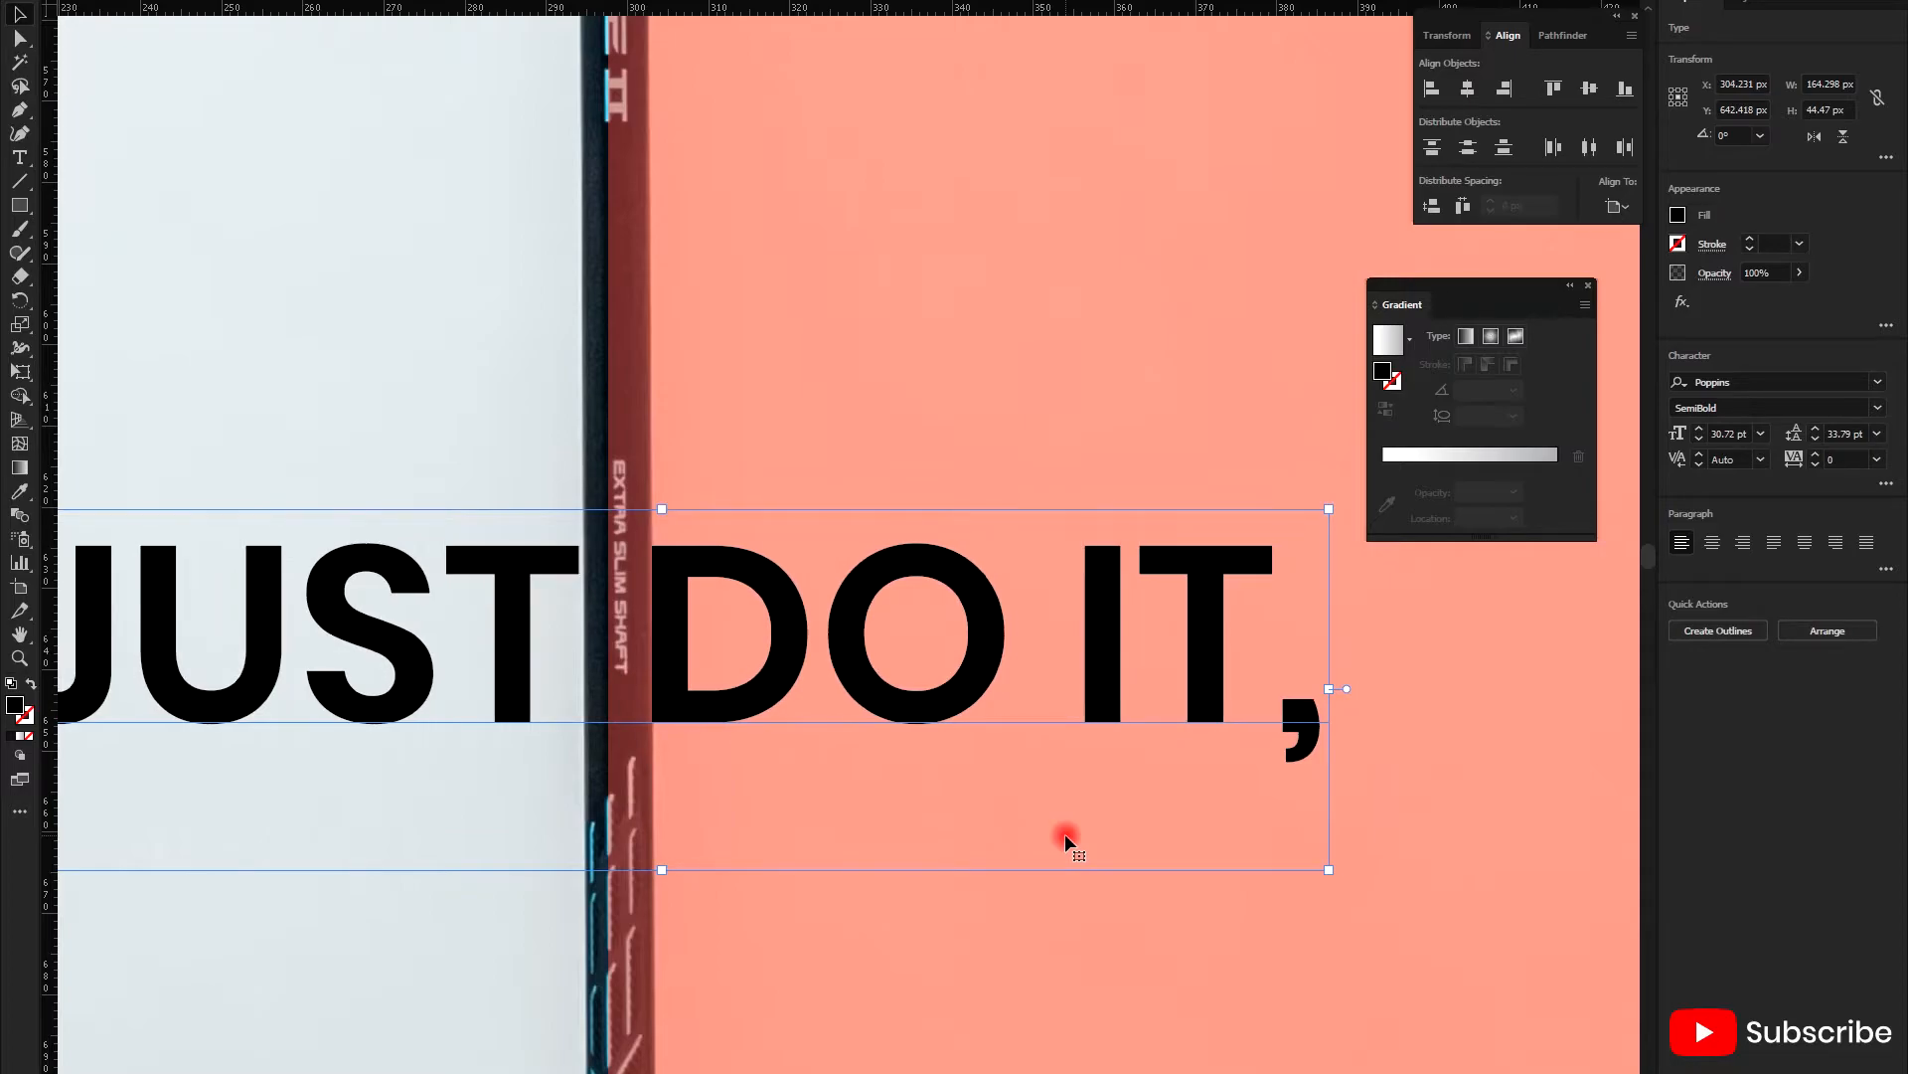
pyautogui.scroll(1, 804, 696)
pyautogui.scroll(1, 721, 657)
pyautogui.moveTo(575, 639); pyautogui.dragTo(581, 636)
# - Fill the "JUST DO IT," text with white and apply a Stylize Drop Shadow effect to it
pyautogui.click(1680, 220)
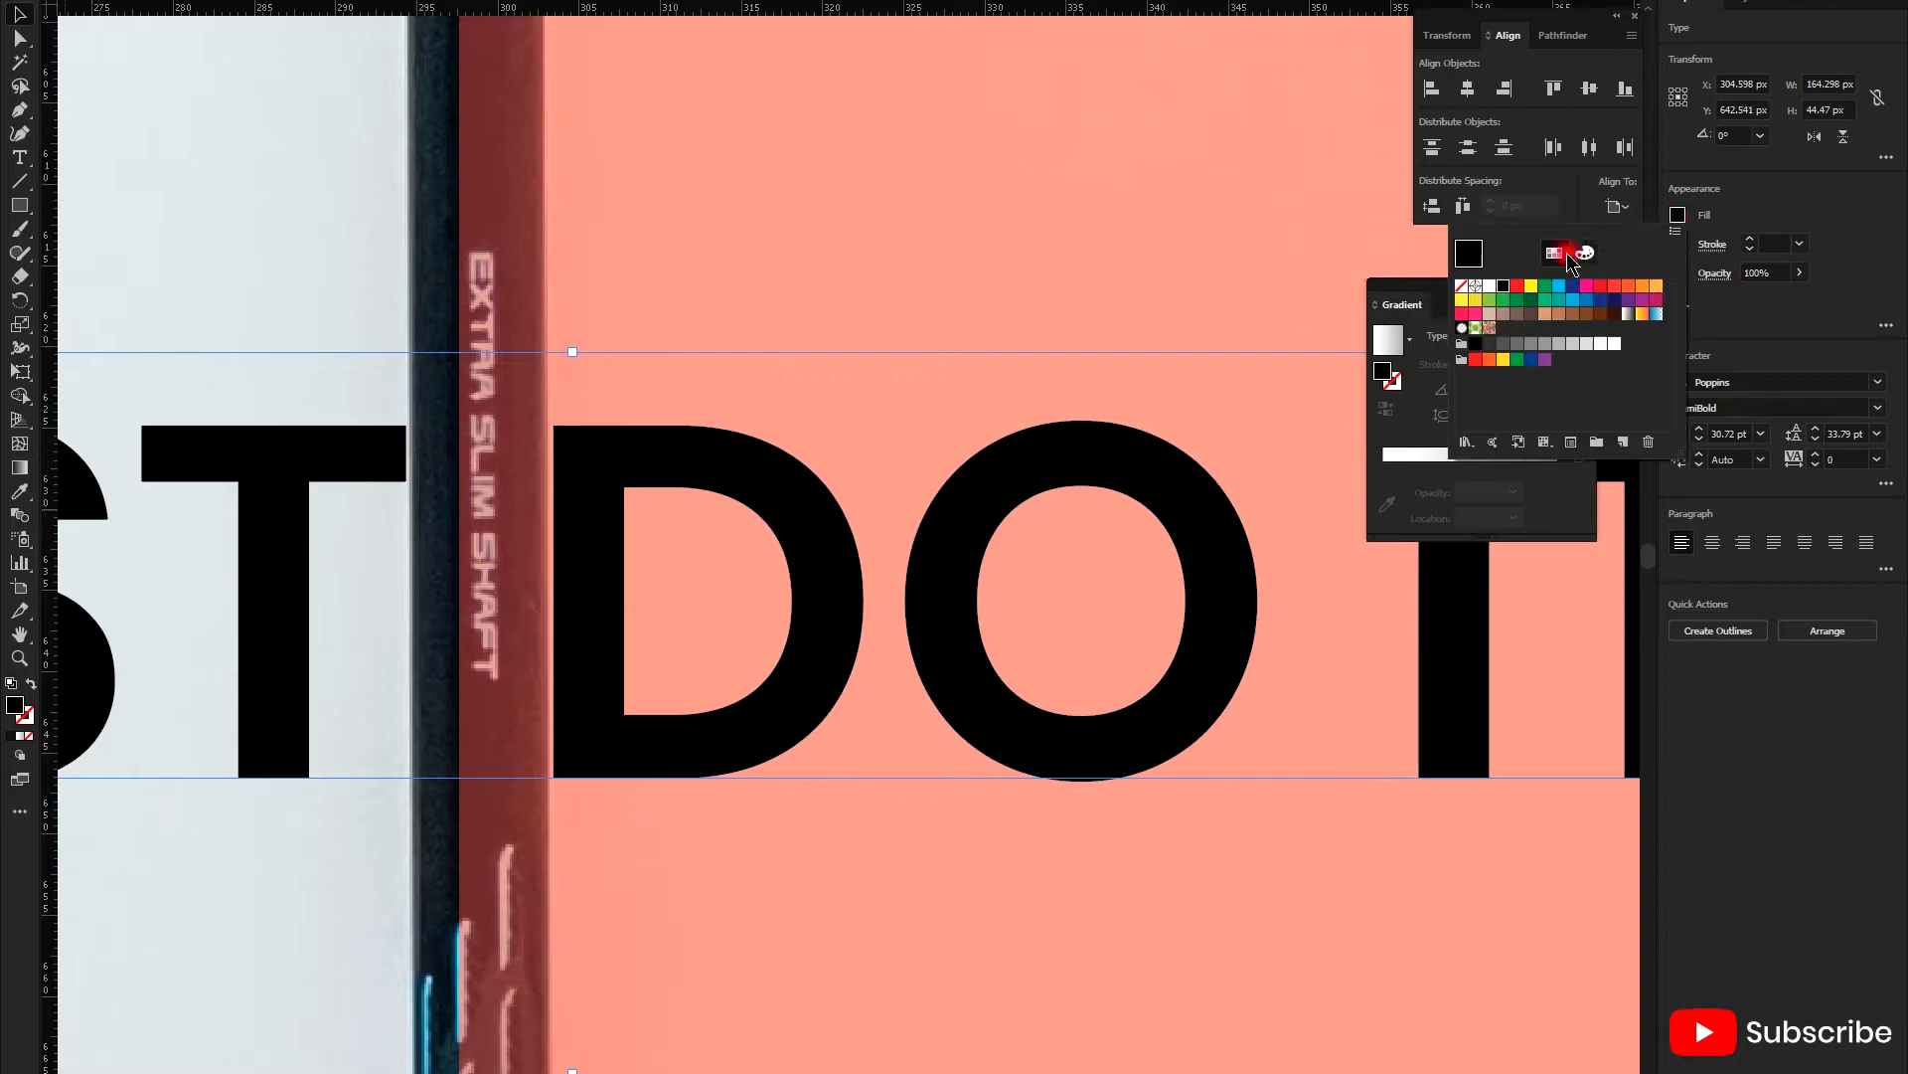
pyautogui.click(1493, 287)
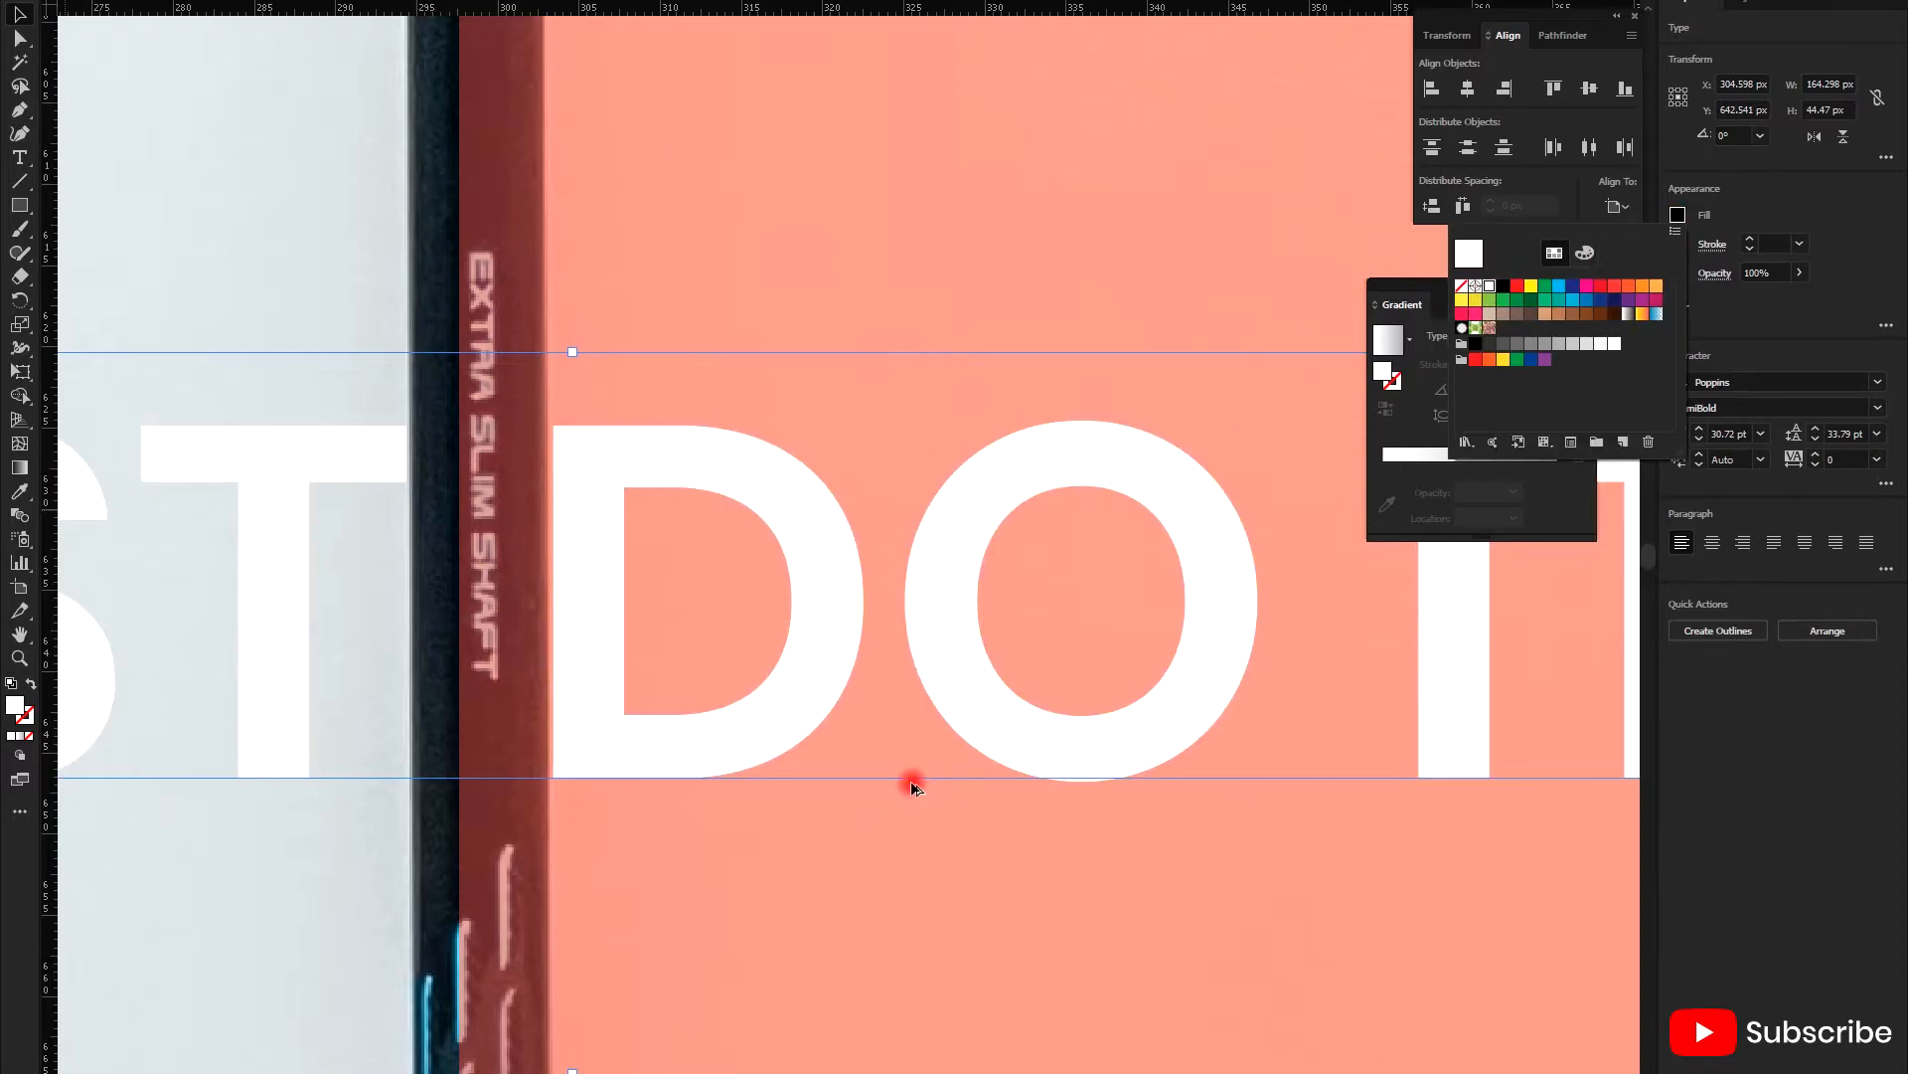
pyautogui.scroll(-1, 887, 824)
pyautogui.scroll(-3, 831, 848)
pyautogui.scroll(-1, 874, 840)
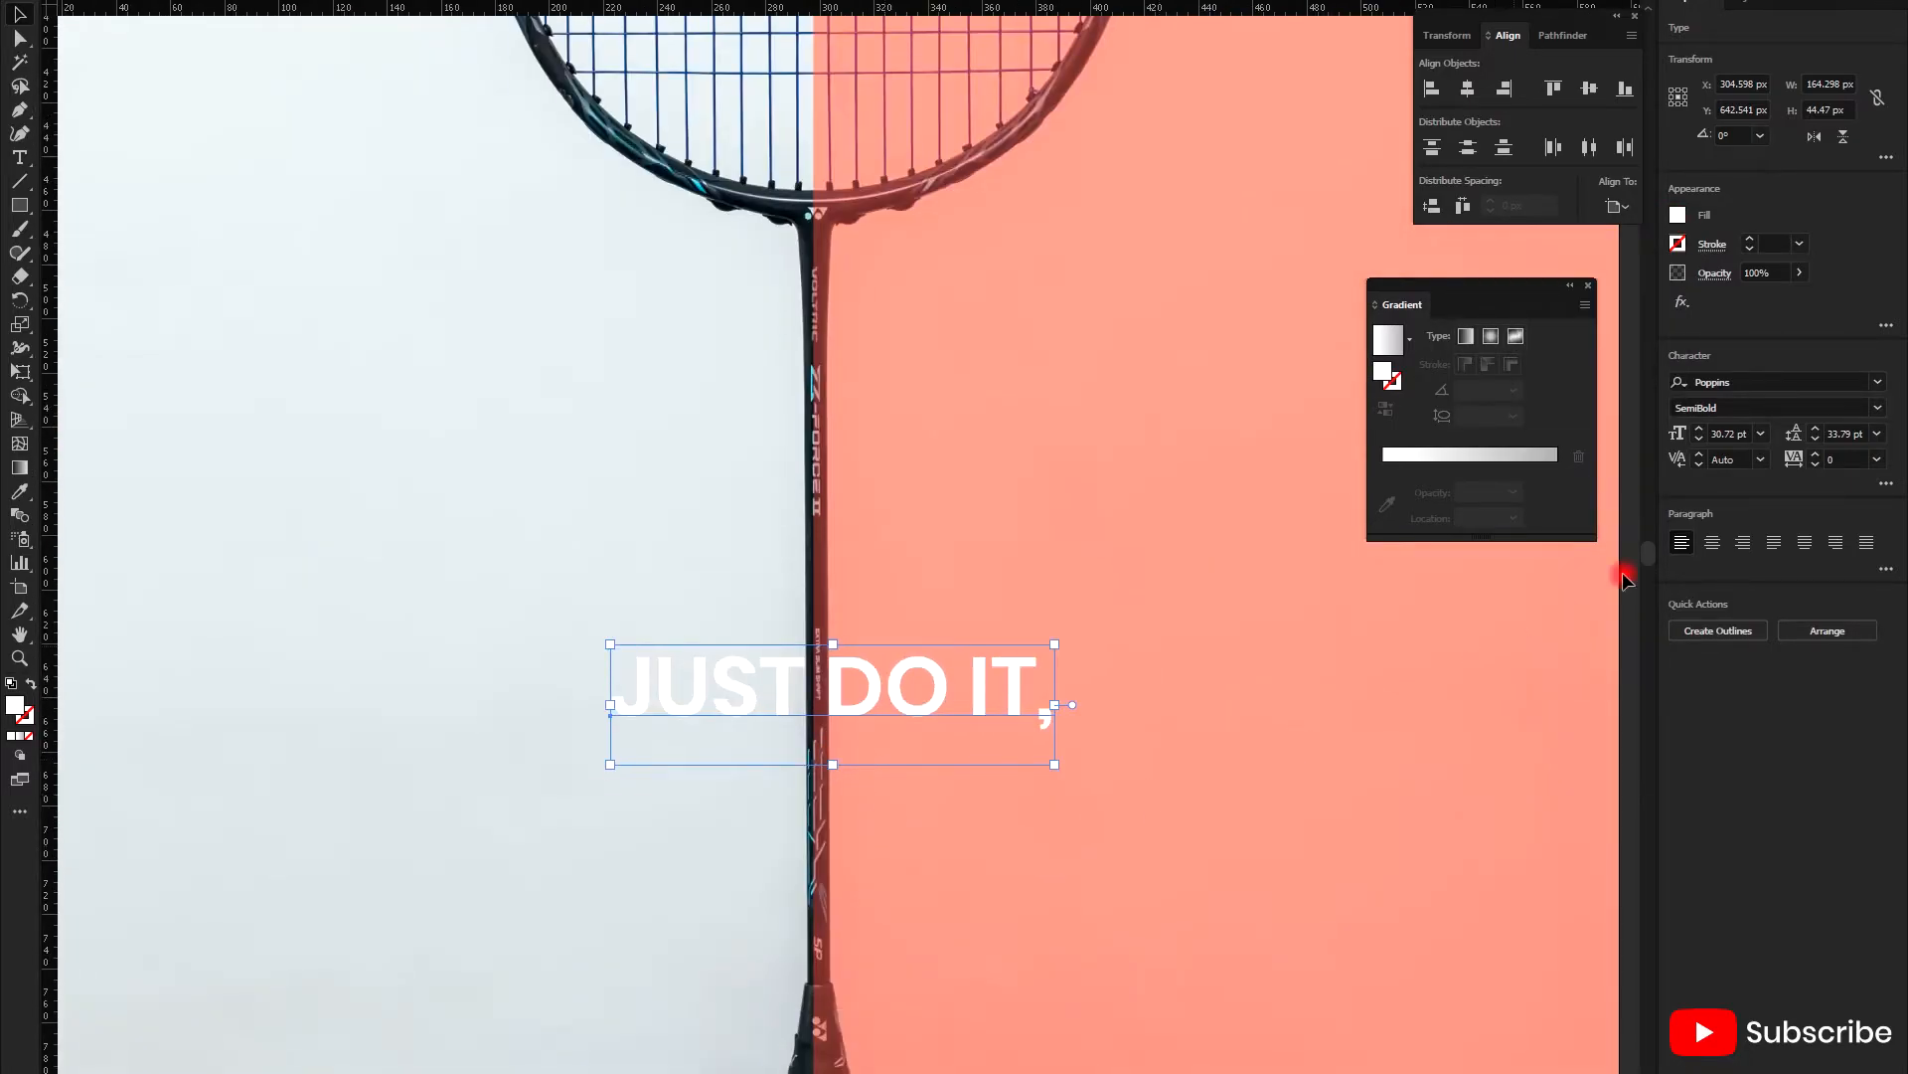
pyautogui.click(1682, 301)
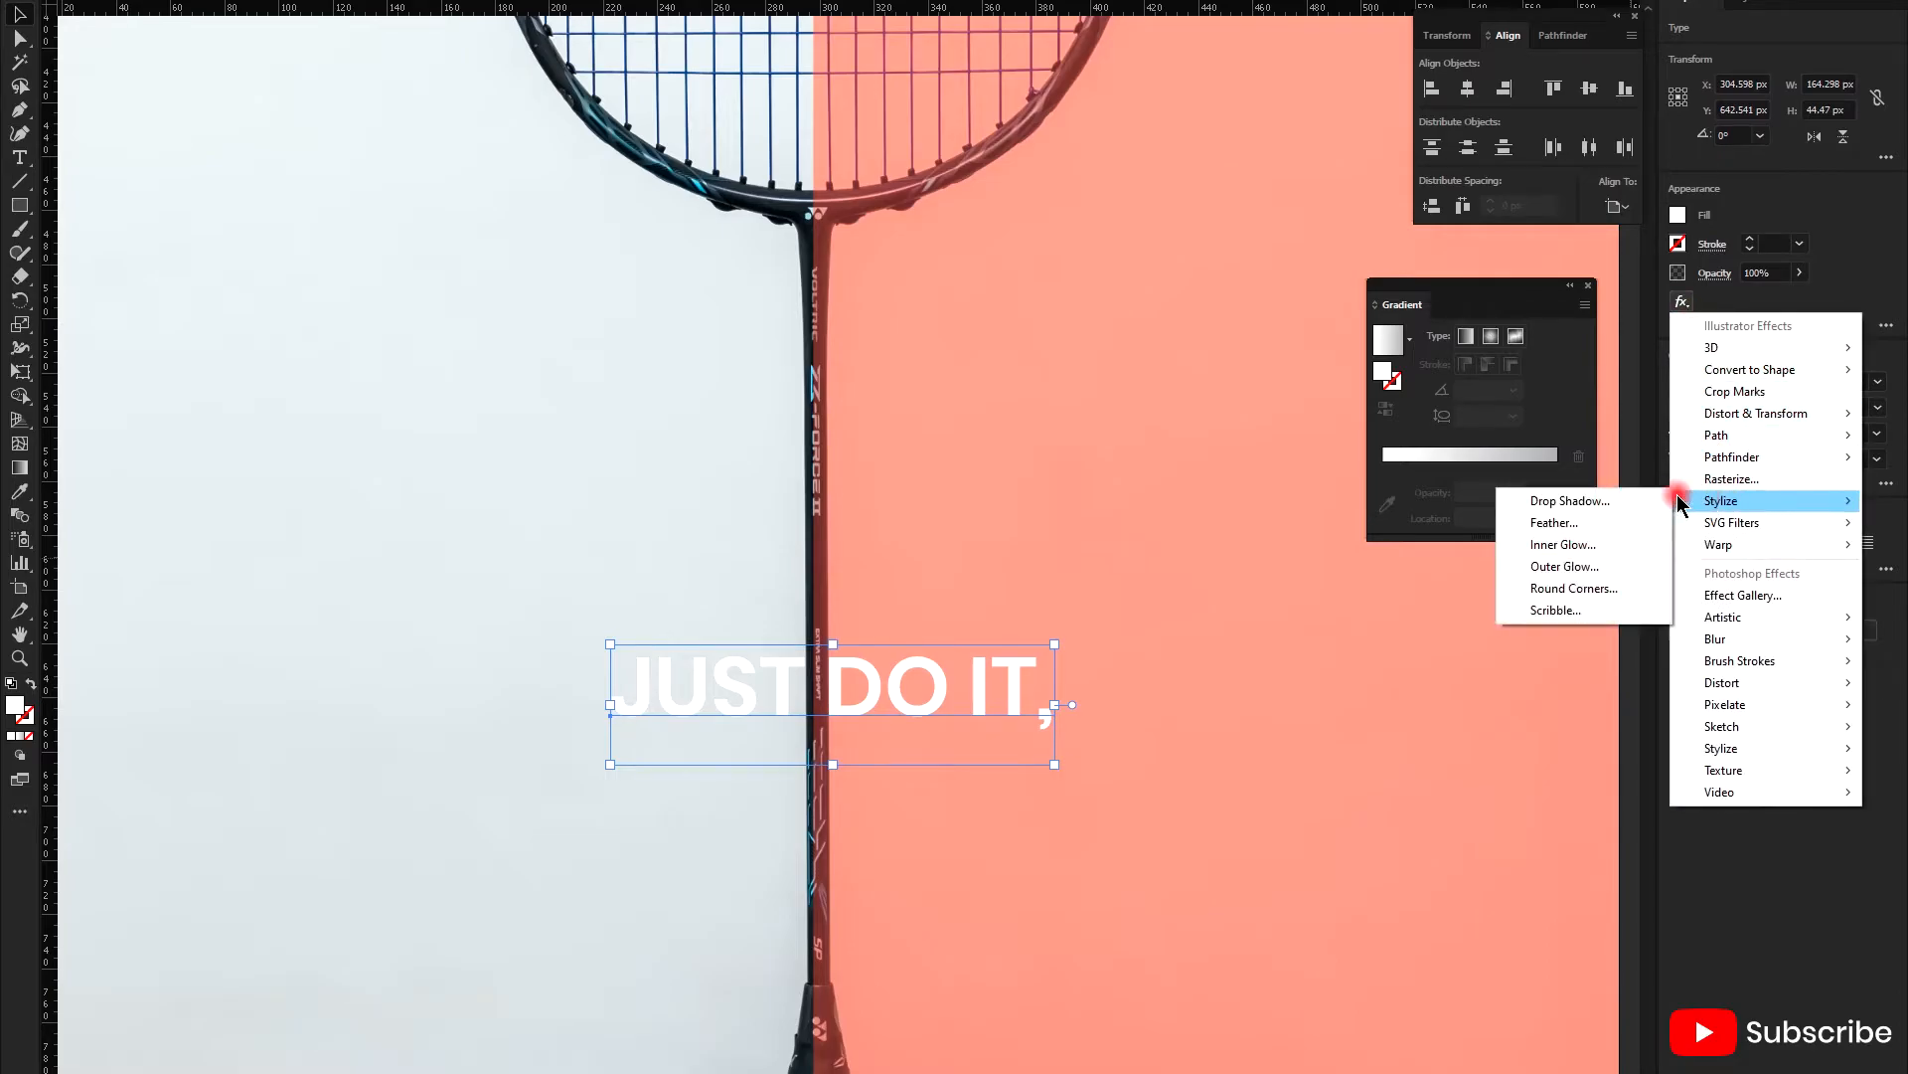
pyautogui.click(1658, 502)
pyautogui.click(1423, 726)
pyautogui.click(1228, 746)
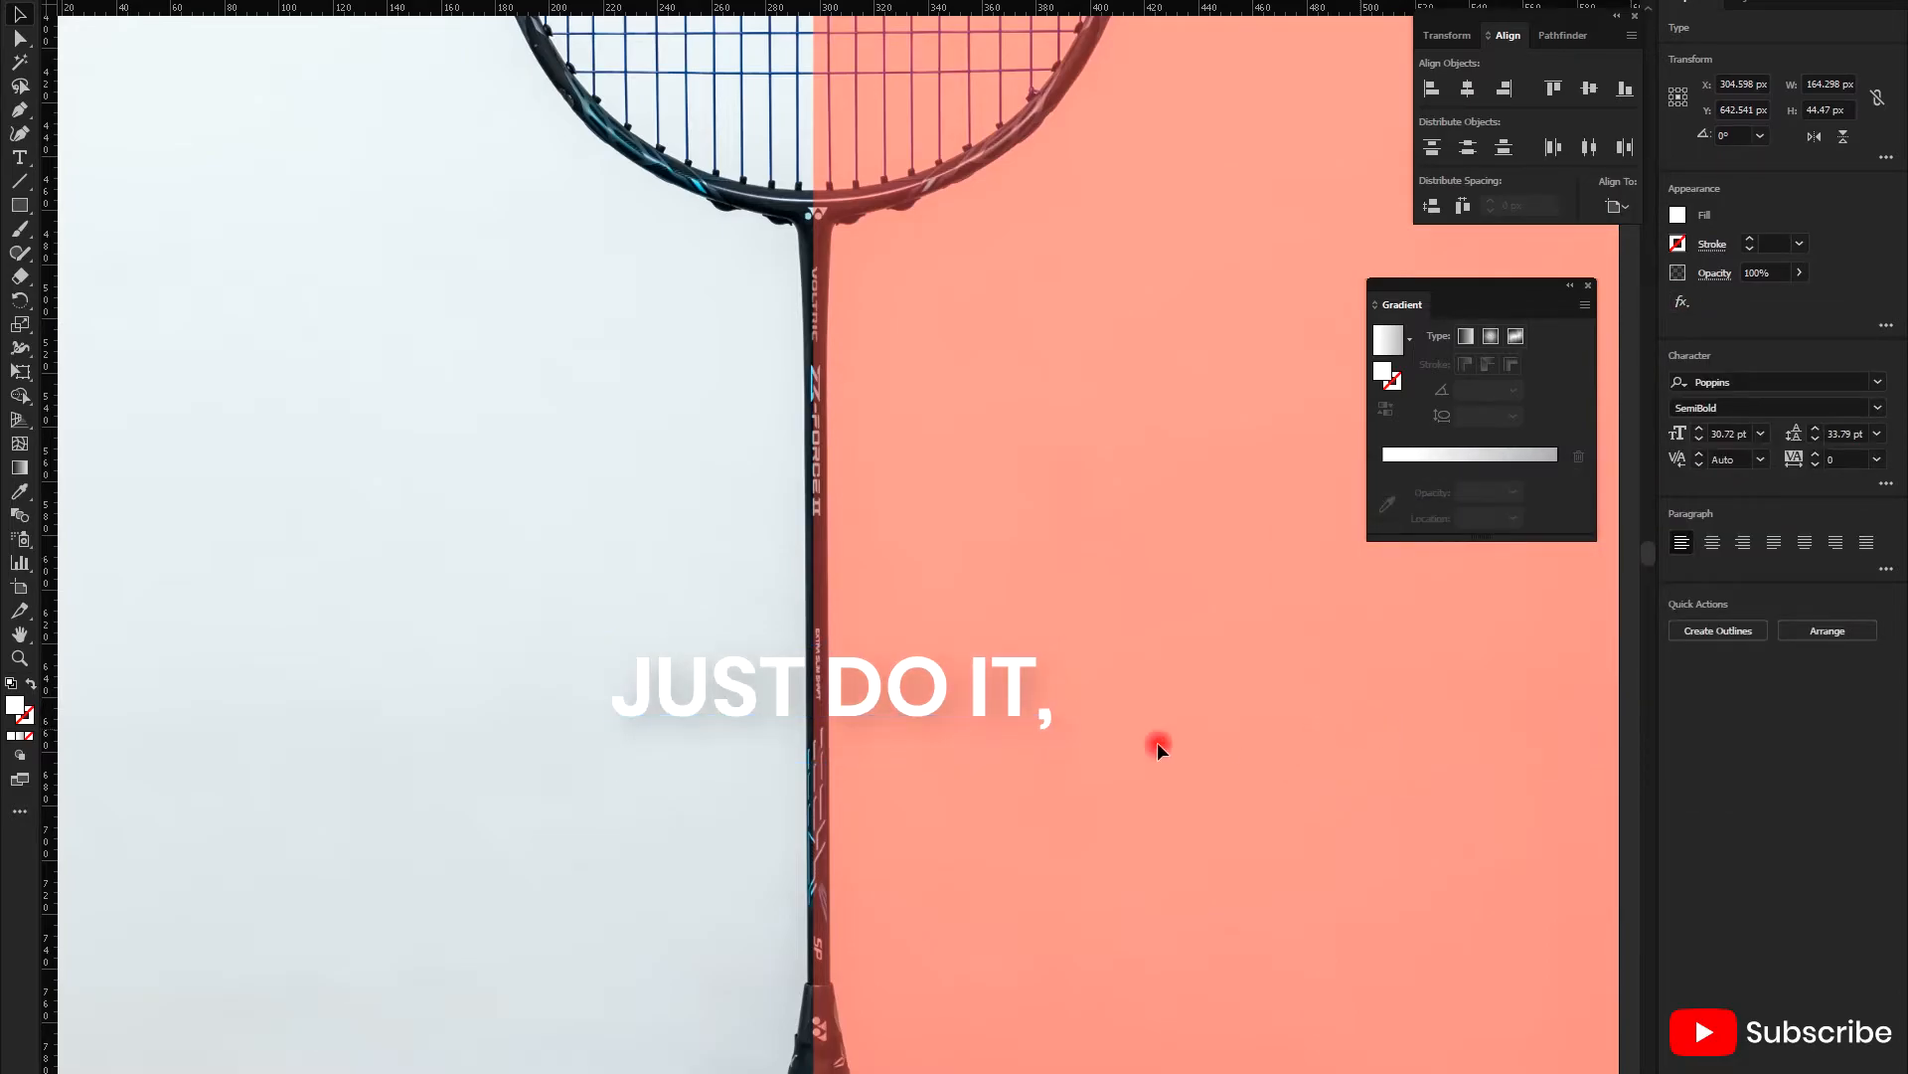
# - Convert the "JUST DO IT," text to outlines
pyautogui.scroll(-3, 887, 769)
pyautogui.scroll(2, 898, 773)
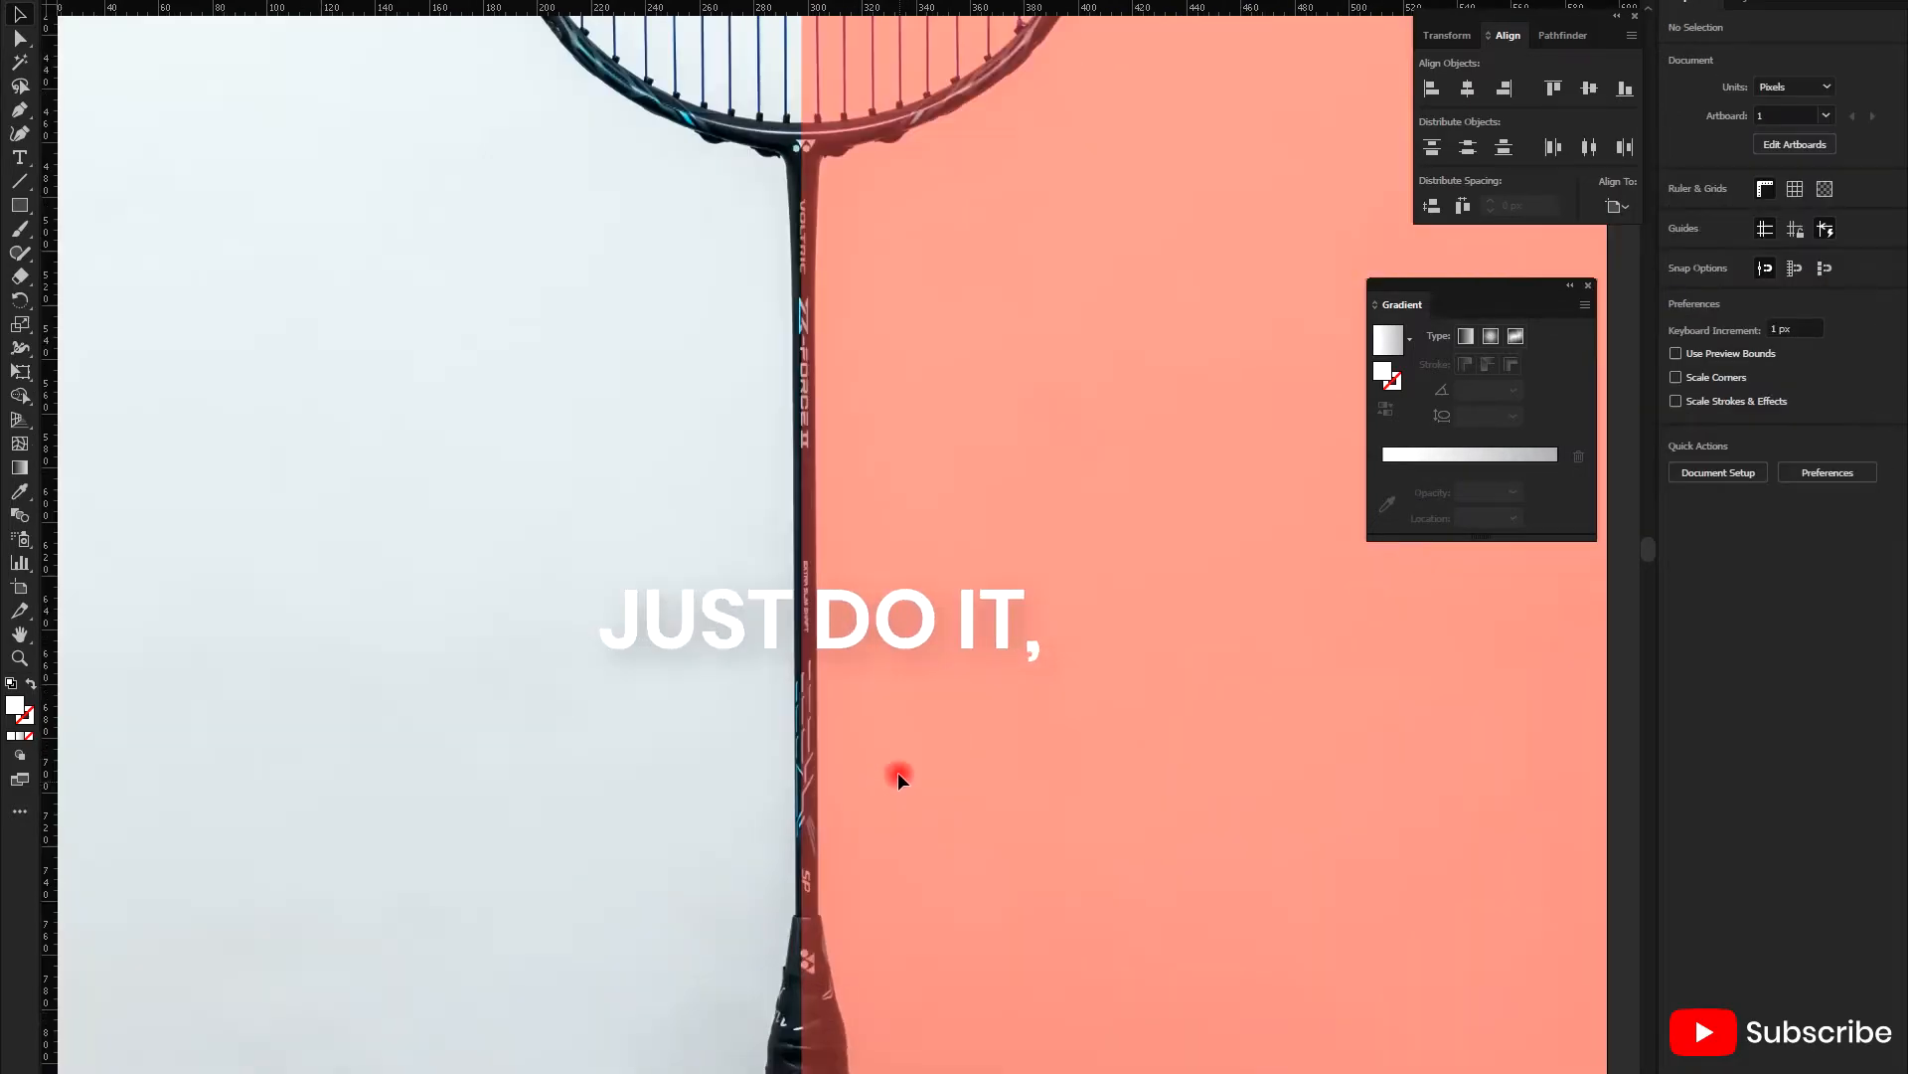
pyautogui.scroll(2, 829, 652)
pyautogui.click(831, 644)
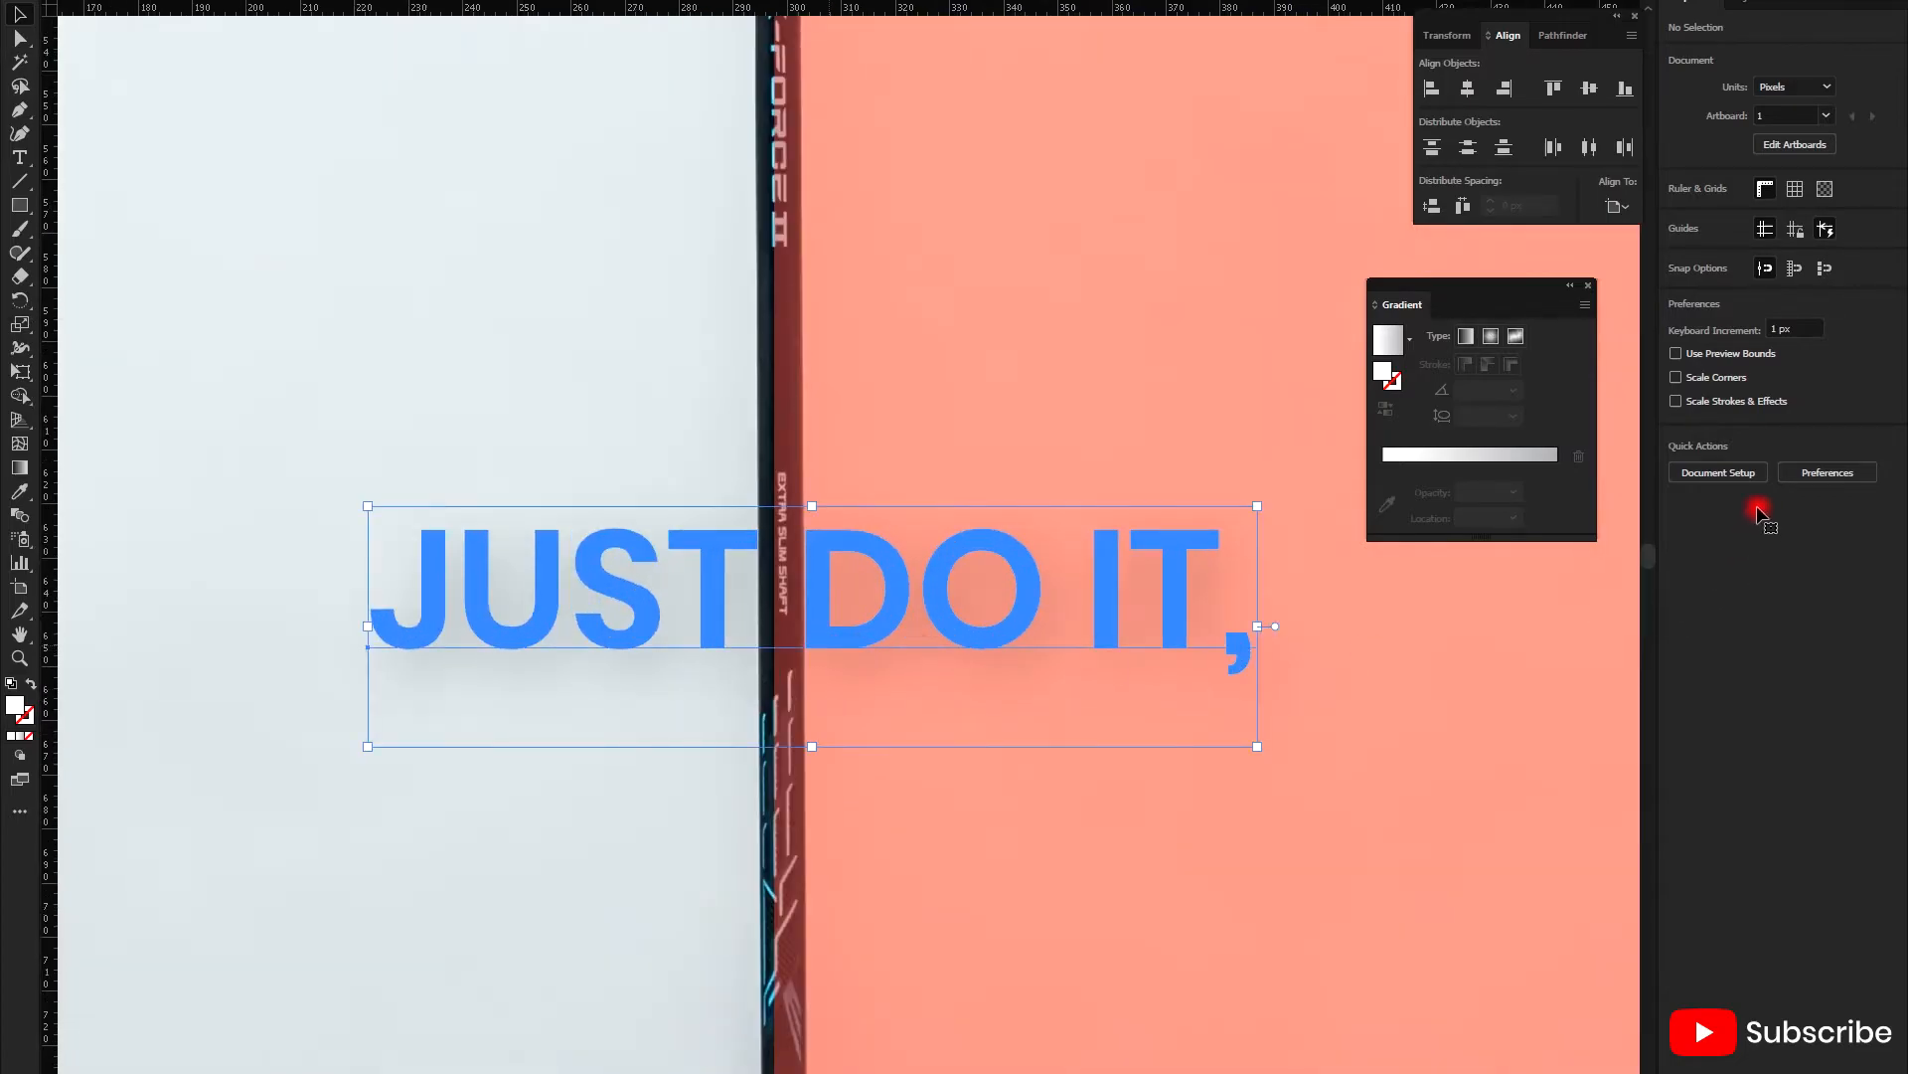
pyautogui.click(1738, 631)
pyautogui.click(1278, 754)
# - Add the text "GRAPHIC DESIGN" in black Poppins SemiBold, 20 pt, on the red half beside the lower racket shaft
pyautogui.scroll(-1, 791, 783)
pyautogui.scroll(-2, 988, 819)
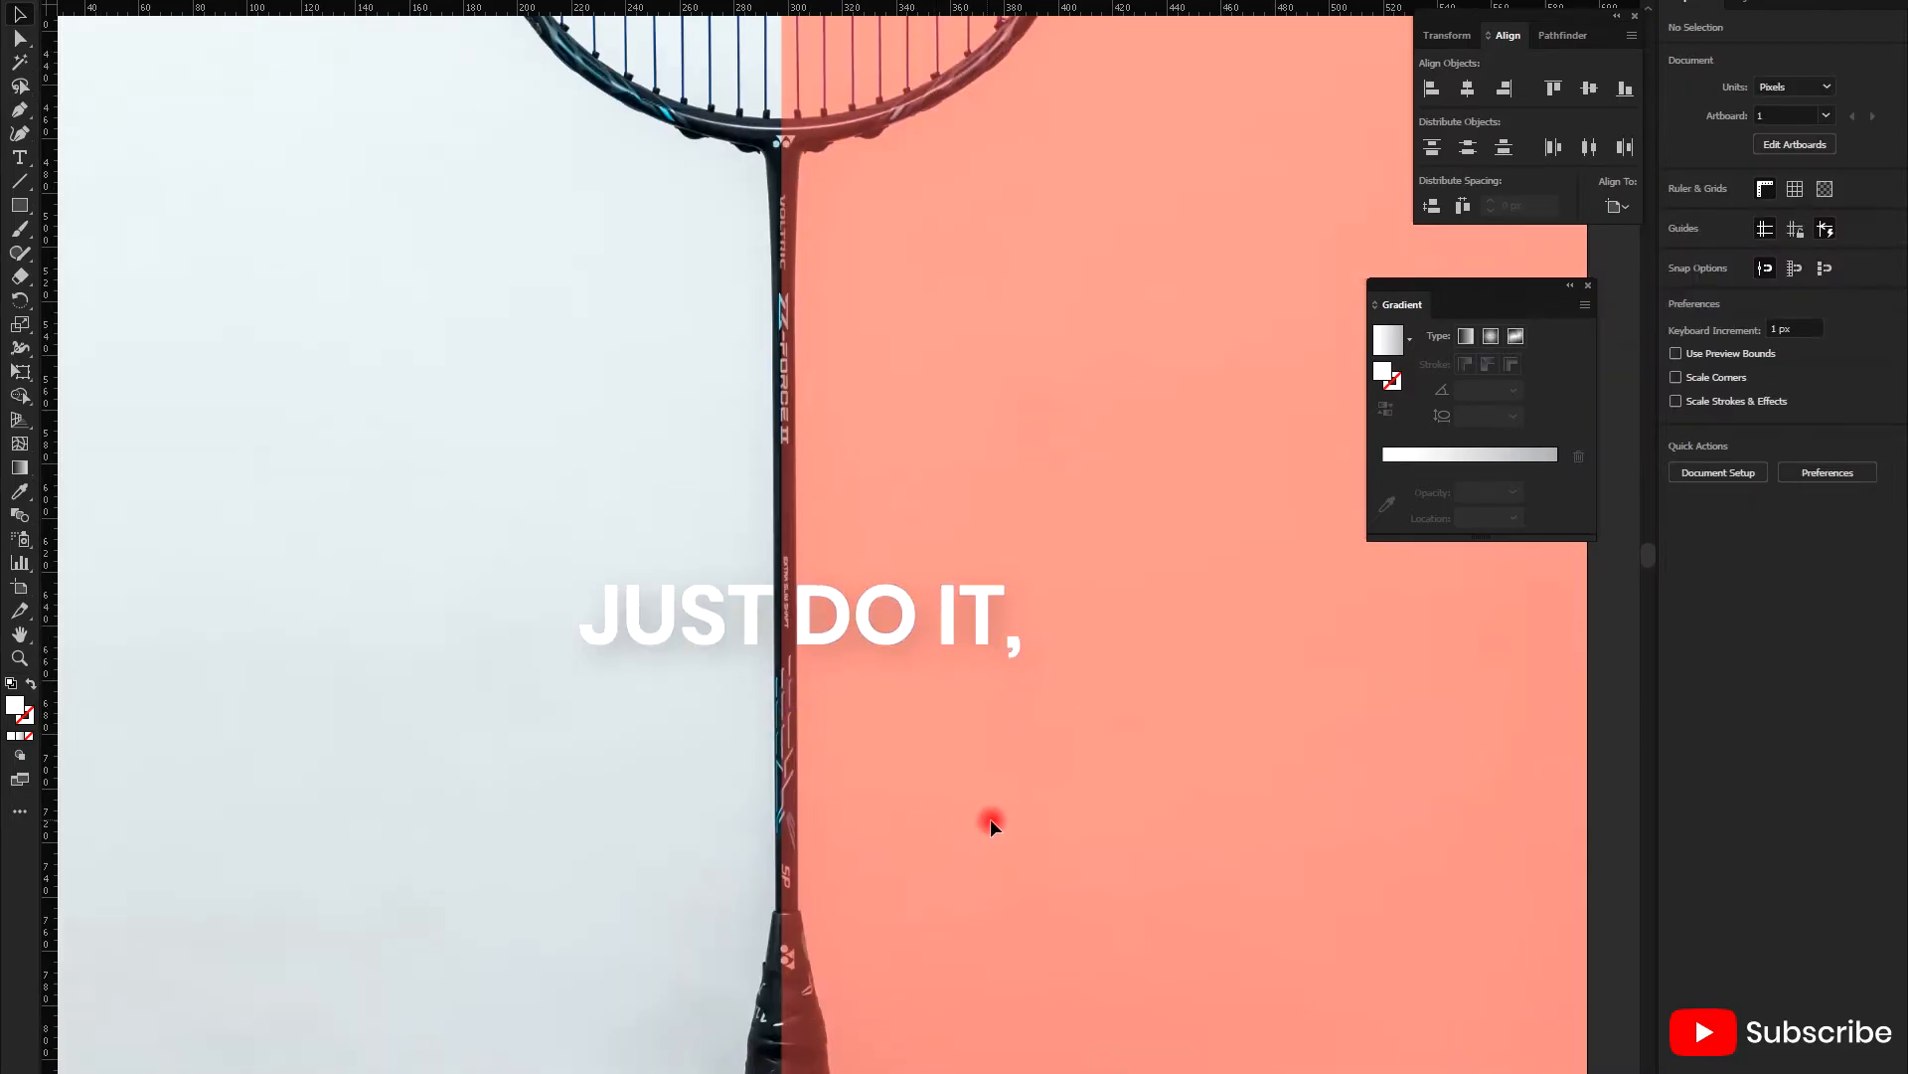
pyautogui.scroll(-2, 861, 801)
pyautogui.scroll(-2, 850, 802)
pyautogui.scroll(1, 839, 803)
pyautogui.click(883, 761)
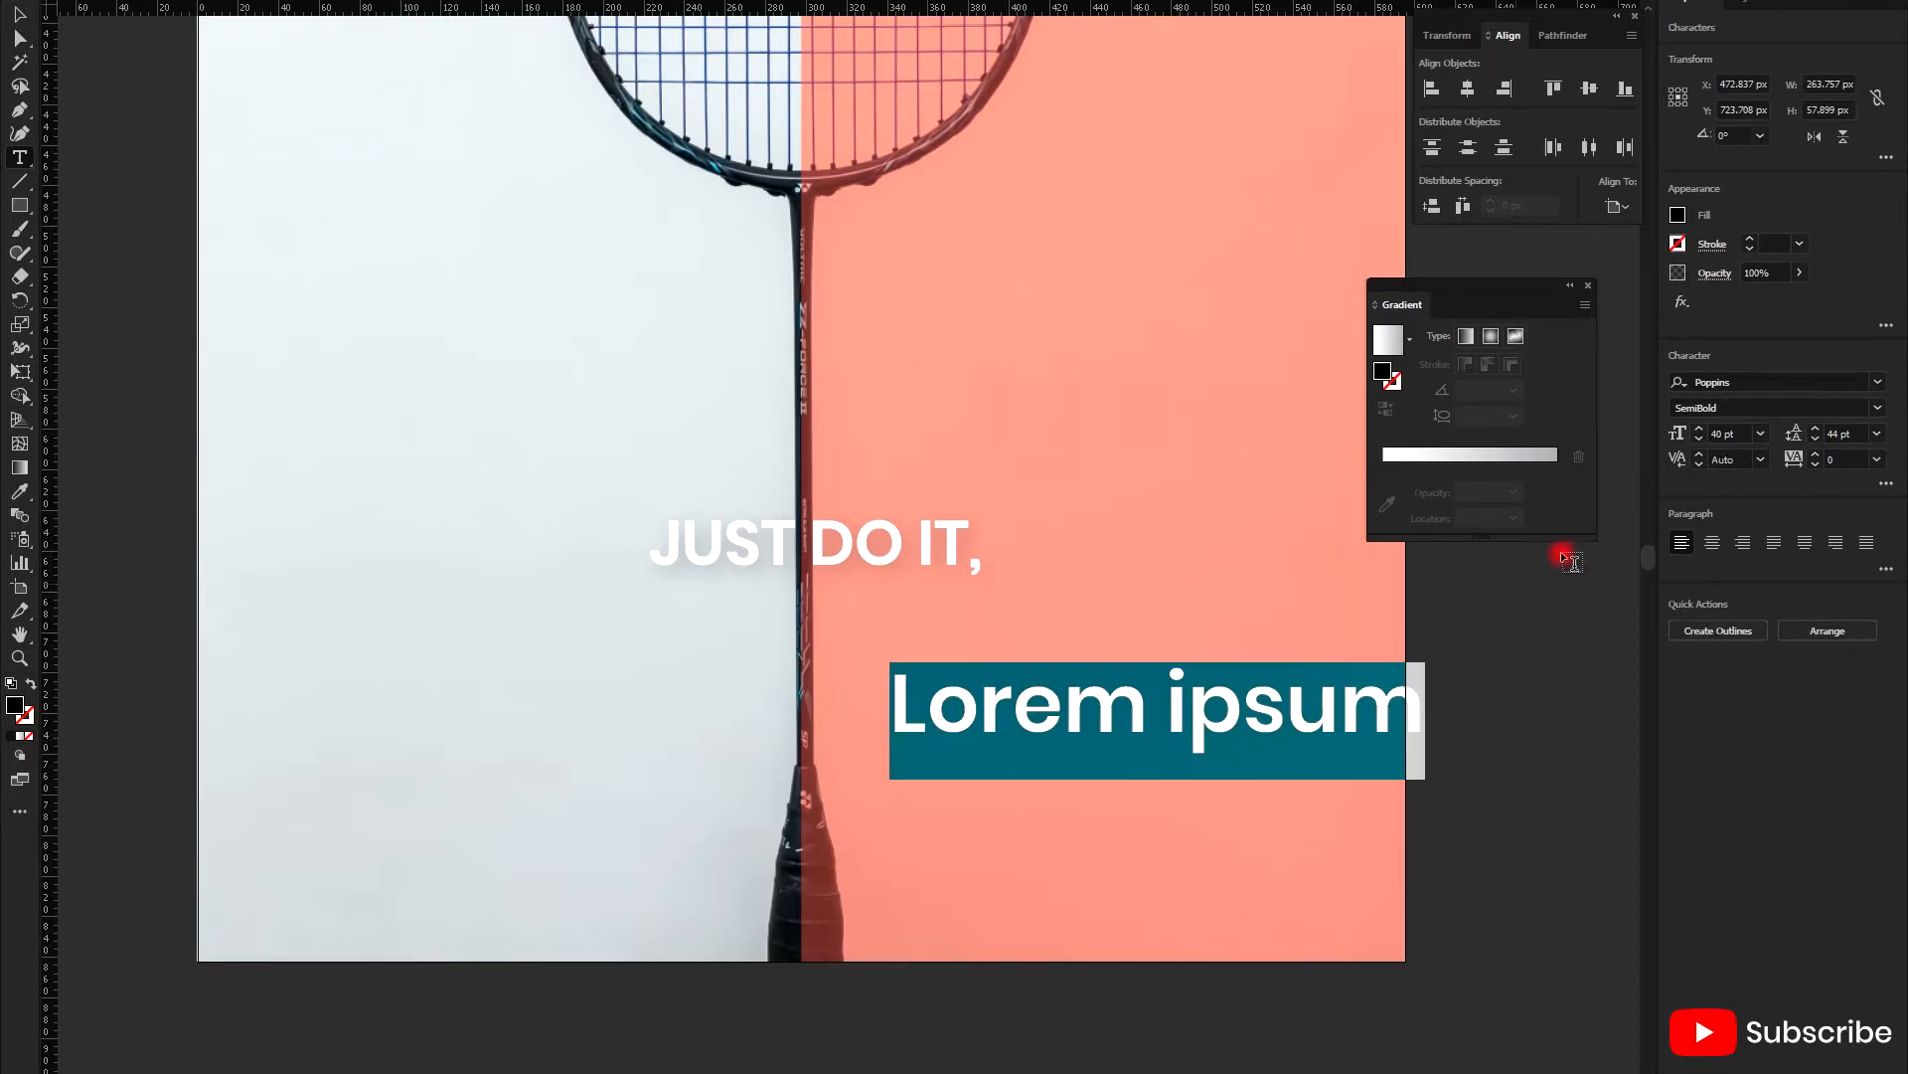
pyautogui.click(1731, 431)
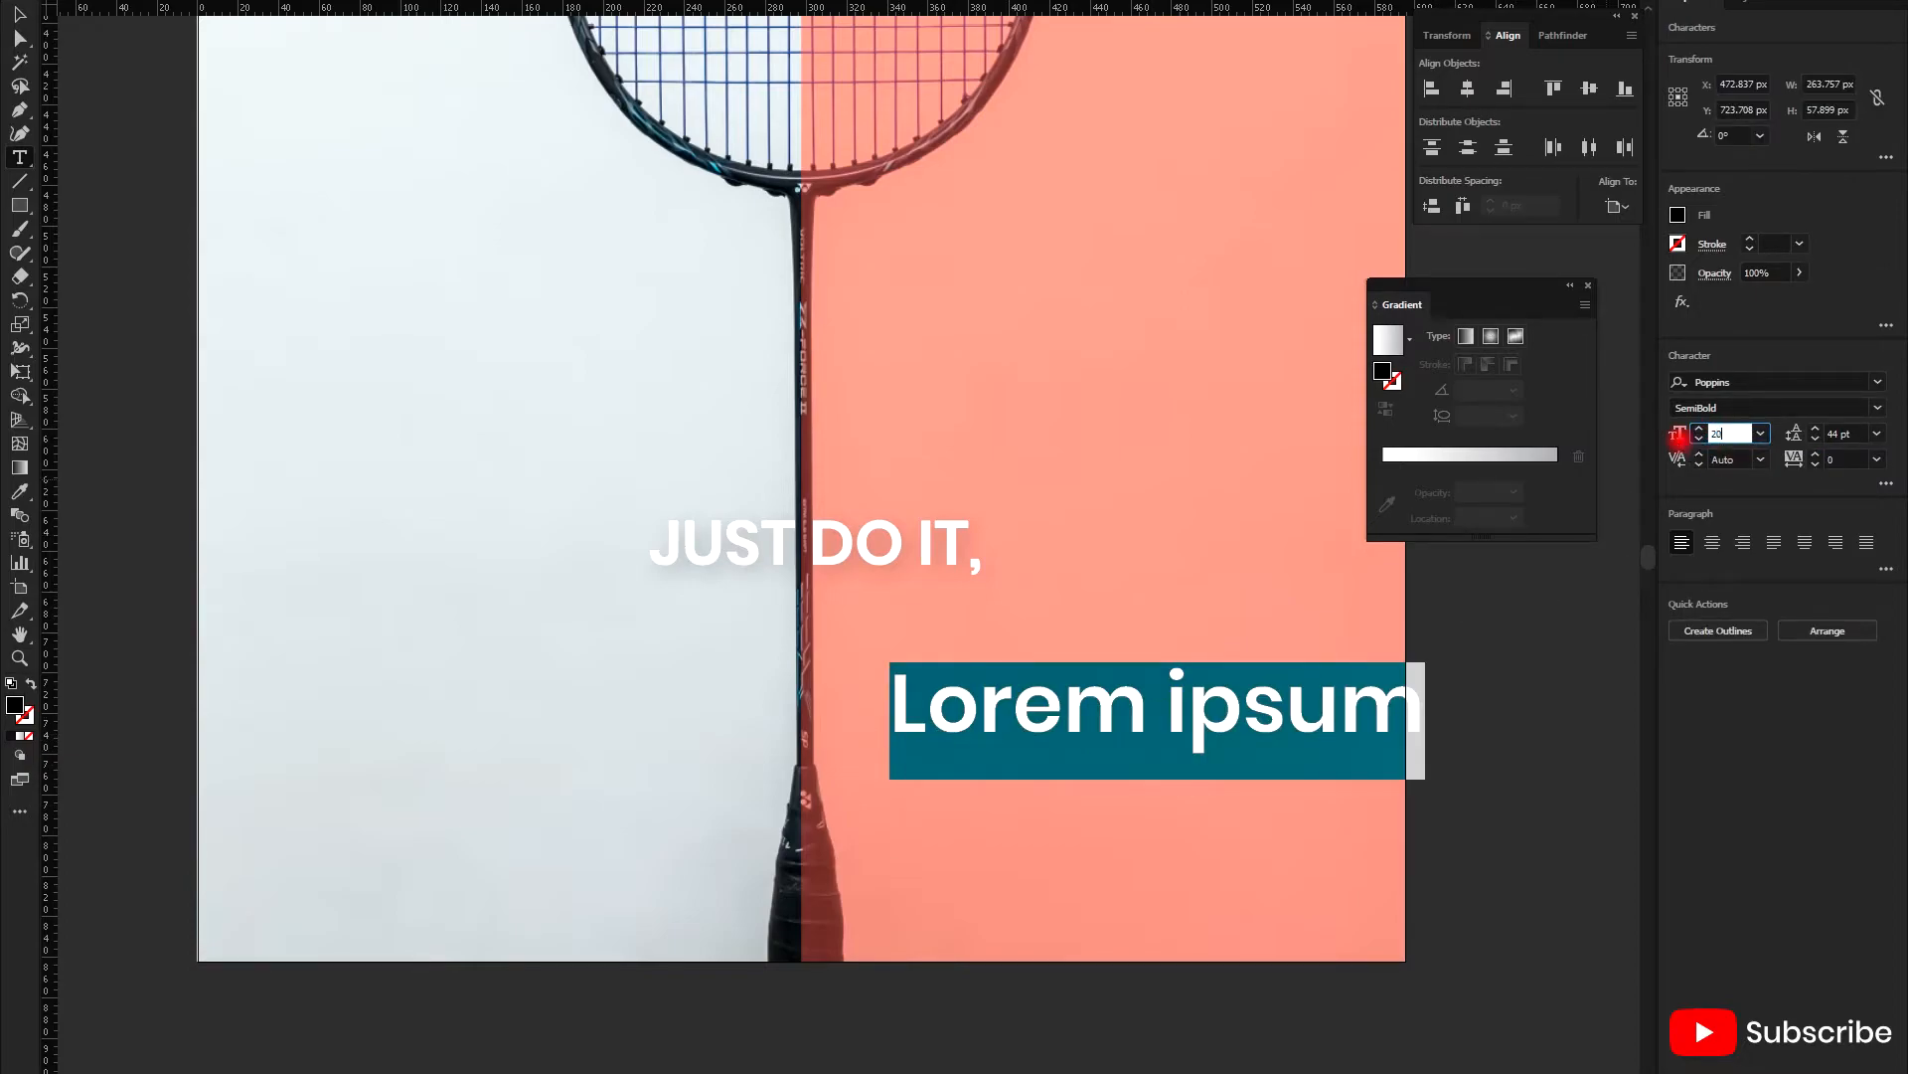
pyautogui.press('Return')
pyautogui.write('GRAPHIC DESIGN')
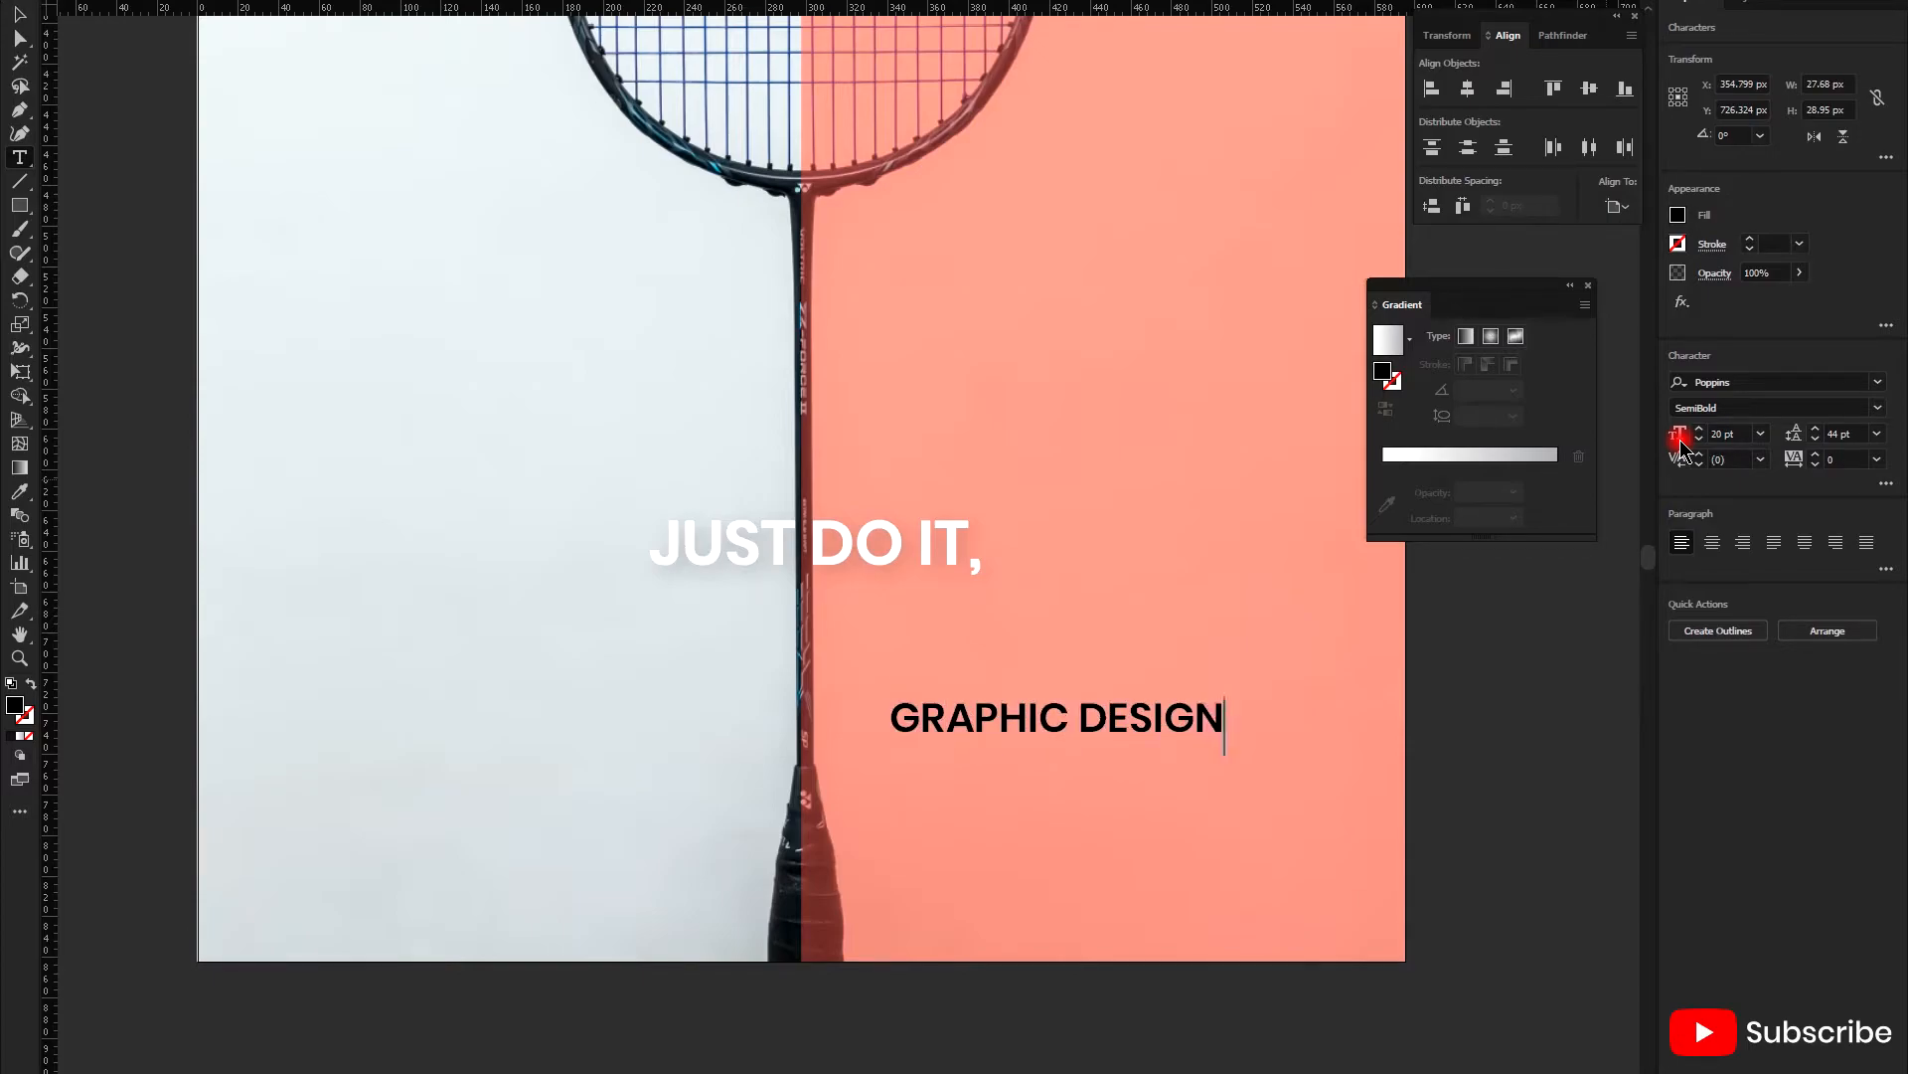
pyautogui.press('Escape')
# - Fill the GRAPHIC DESIGN text with white and convert it to outlines
pyautogui.click(1678, 217)
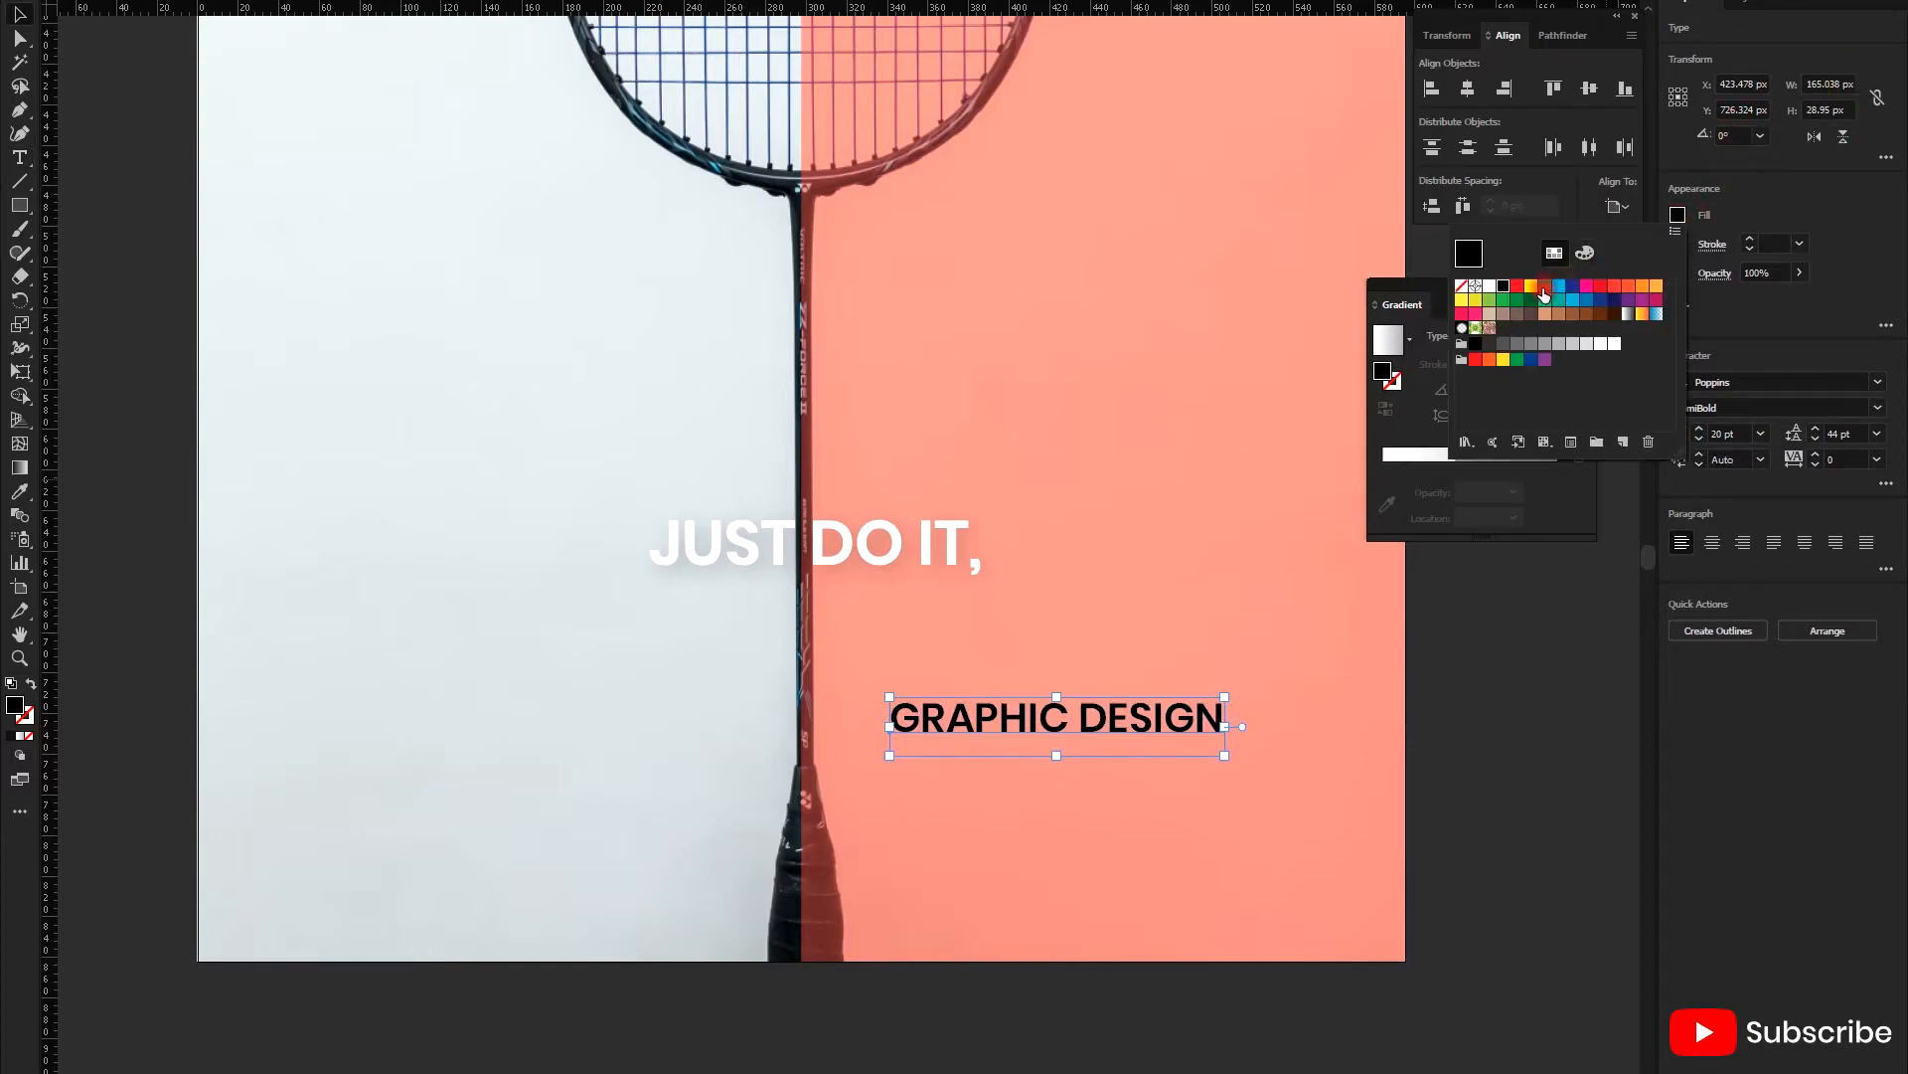
pyautogui.click(1481, 291)
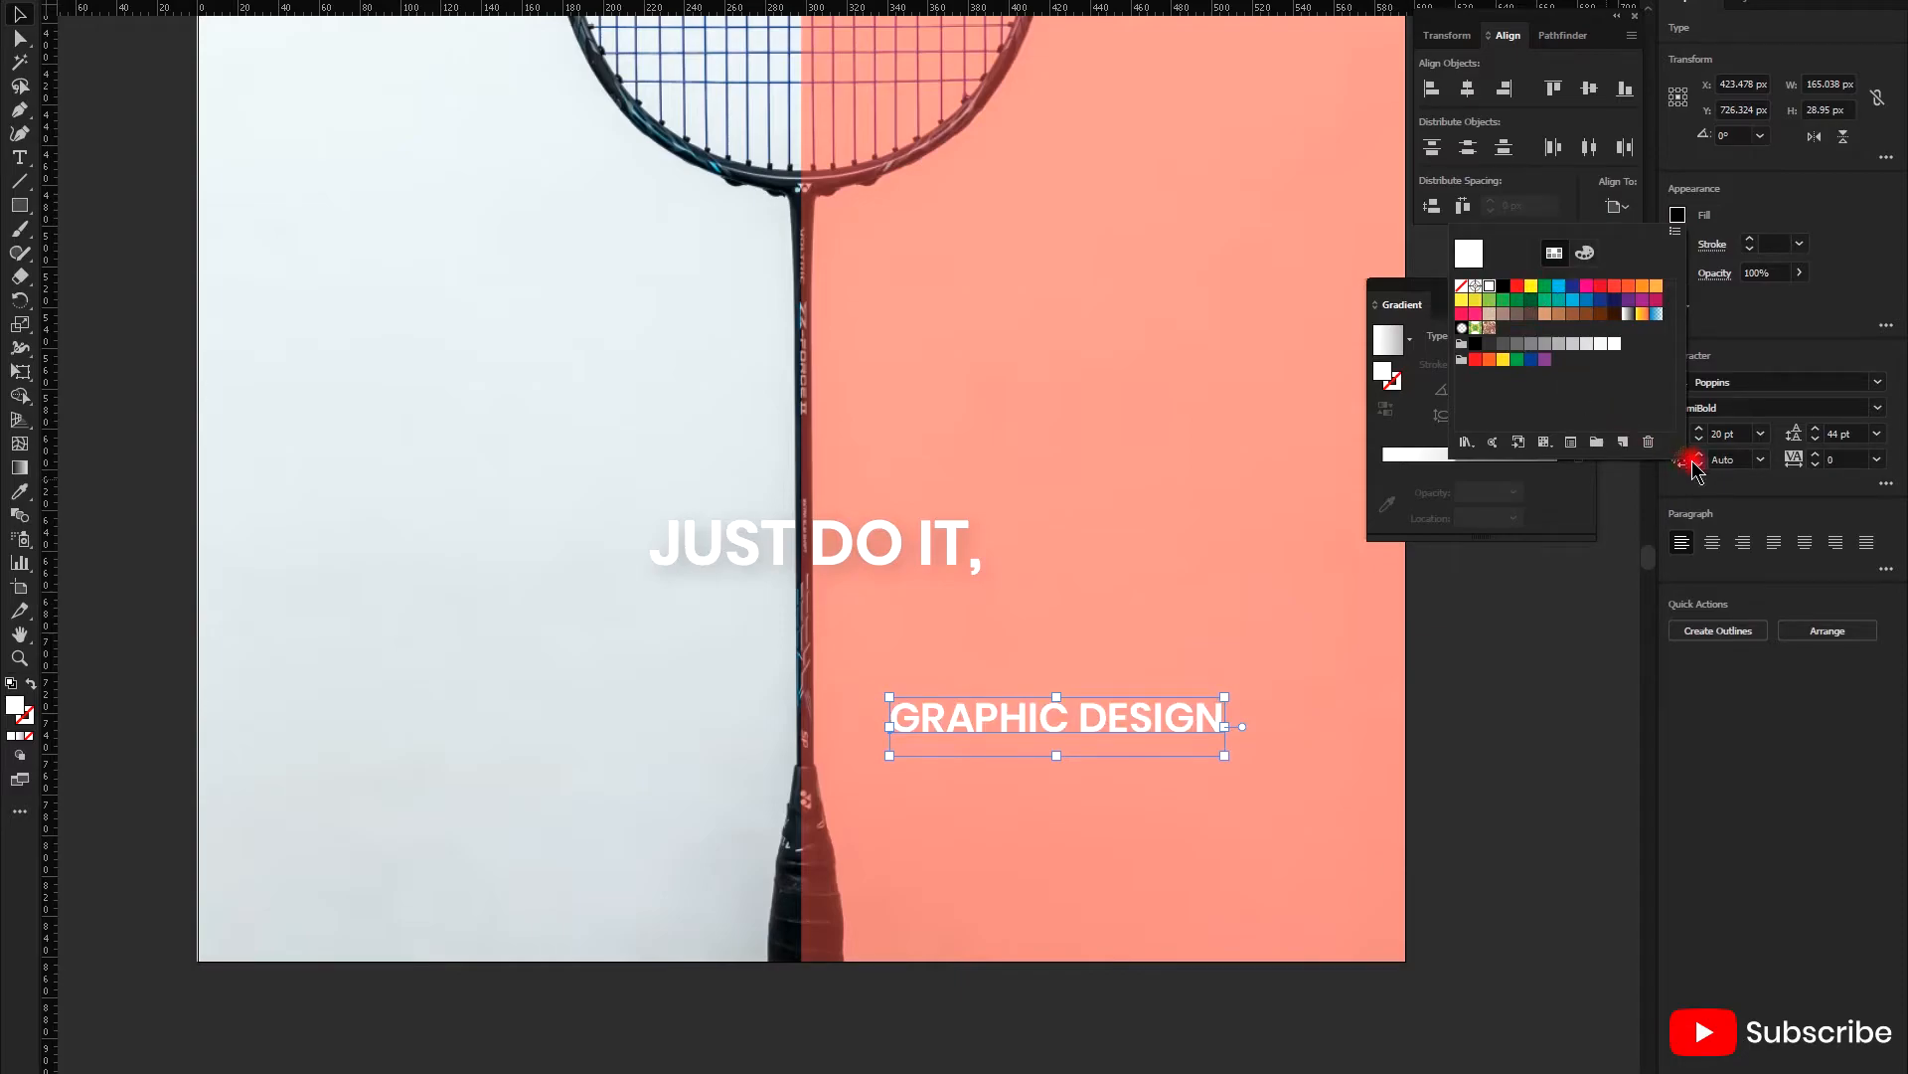
pyautogui.click(1722, 630)
# - Rotate the GRAPHIC DESIGN lettering 90° and scale it down to about 46 px long on the lower racket shaft
pyautogui.moveTo(1205, 649); pyautogui.dragTo(1023, 554)
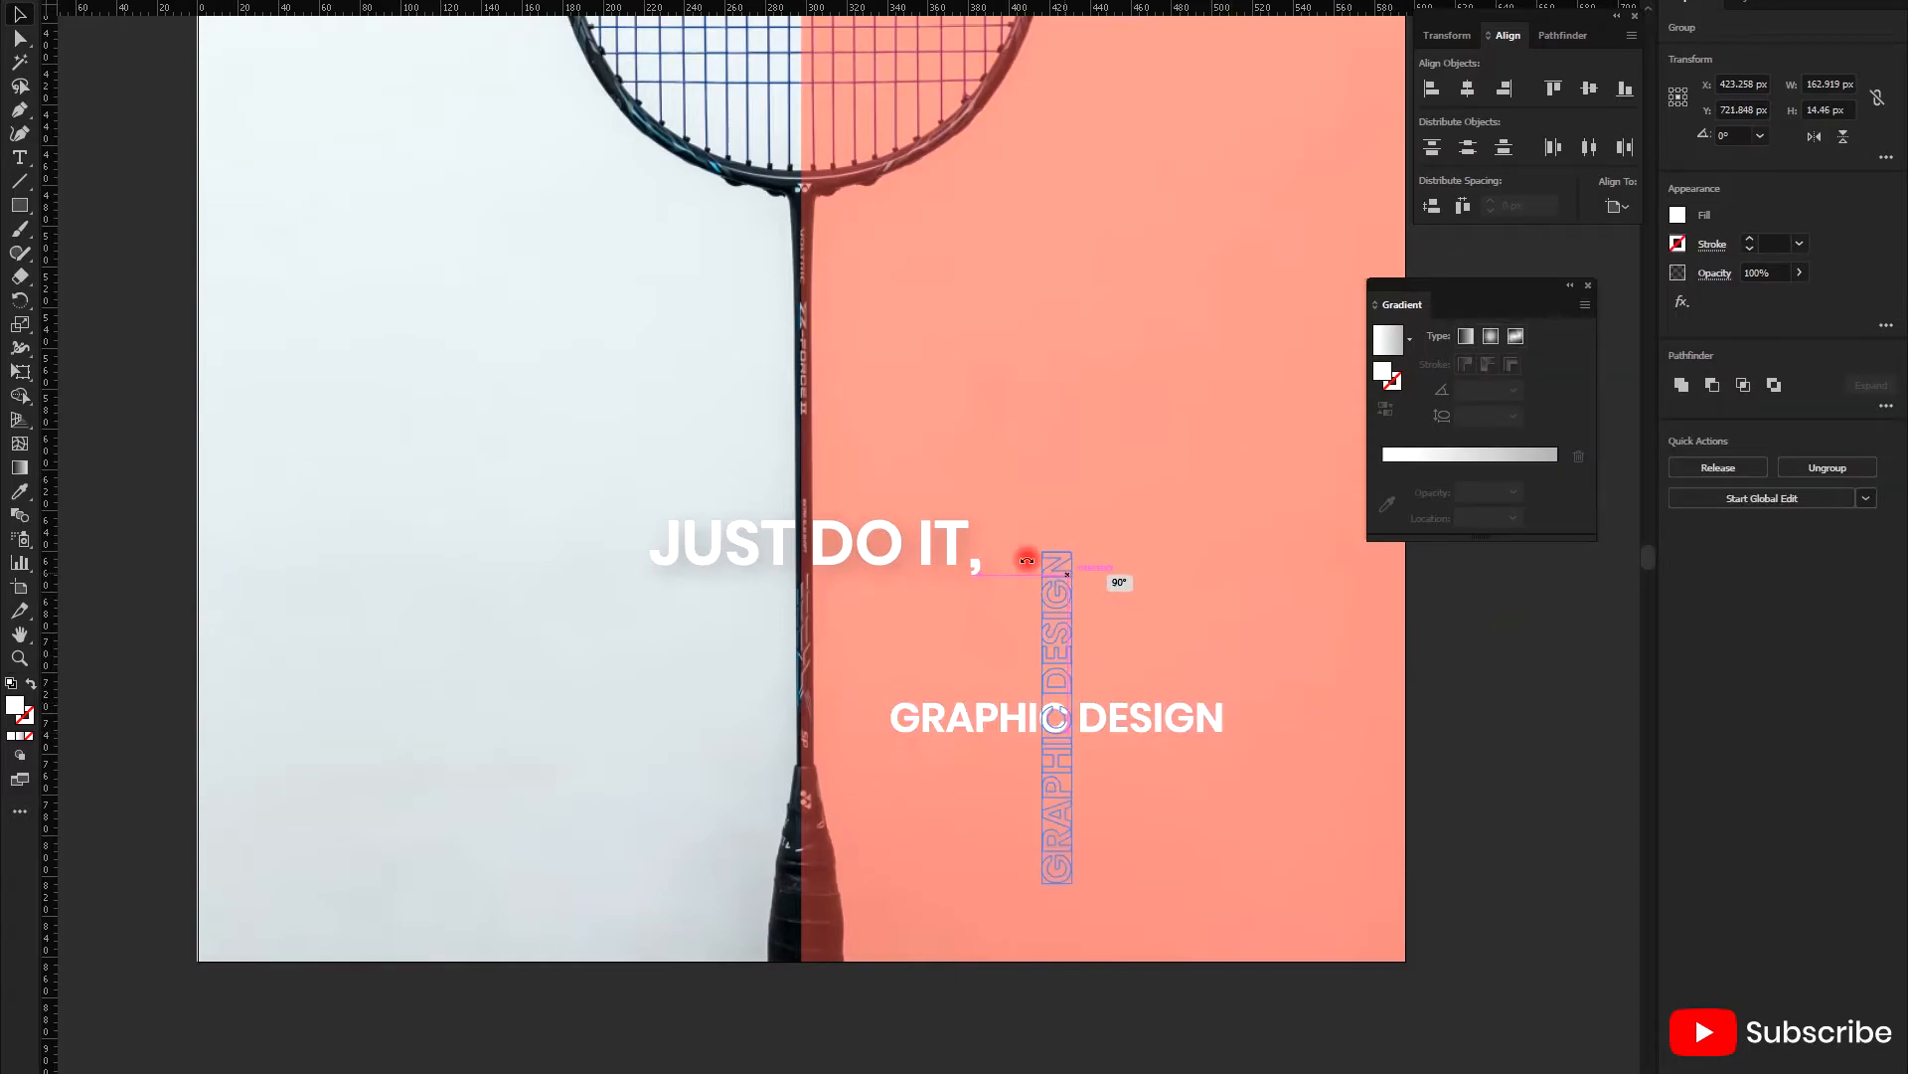
pyautogui.moveTo(1061, 669); pyautogui.dragTo(801, 743)
pyautogui.moveTo(817, 954); pyautogui.dragTo(797, 682)
pyautogui.scroll(4, 823, 894)
pyautogui.scroll(2, 809, 867)
pyautogui.scroll(2, 821, 706)
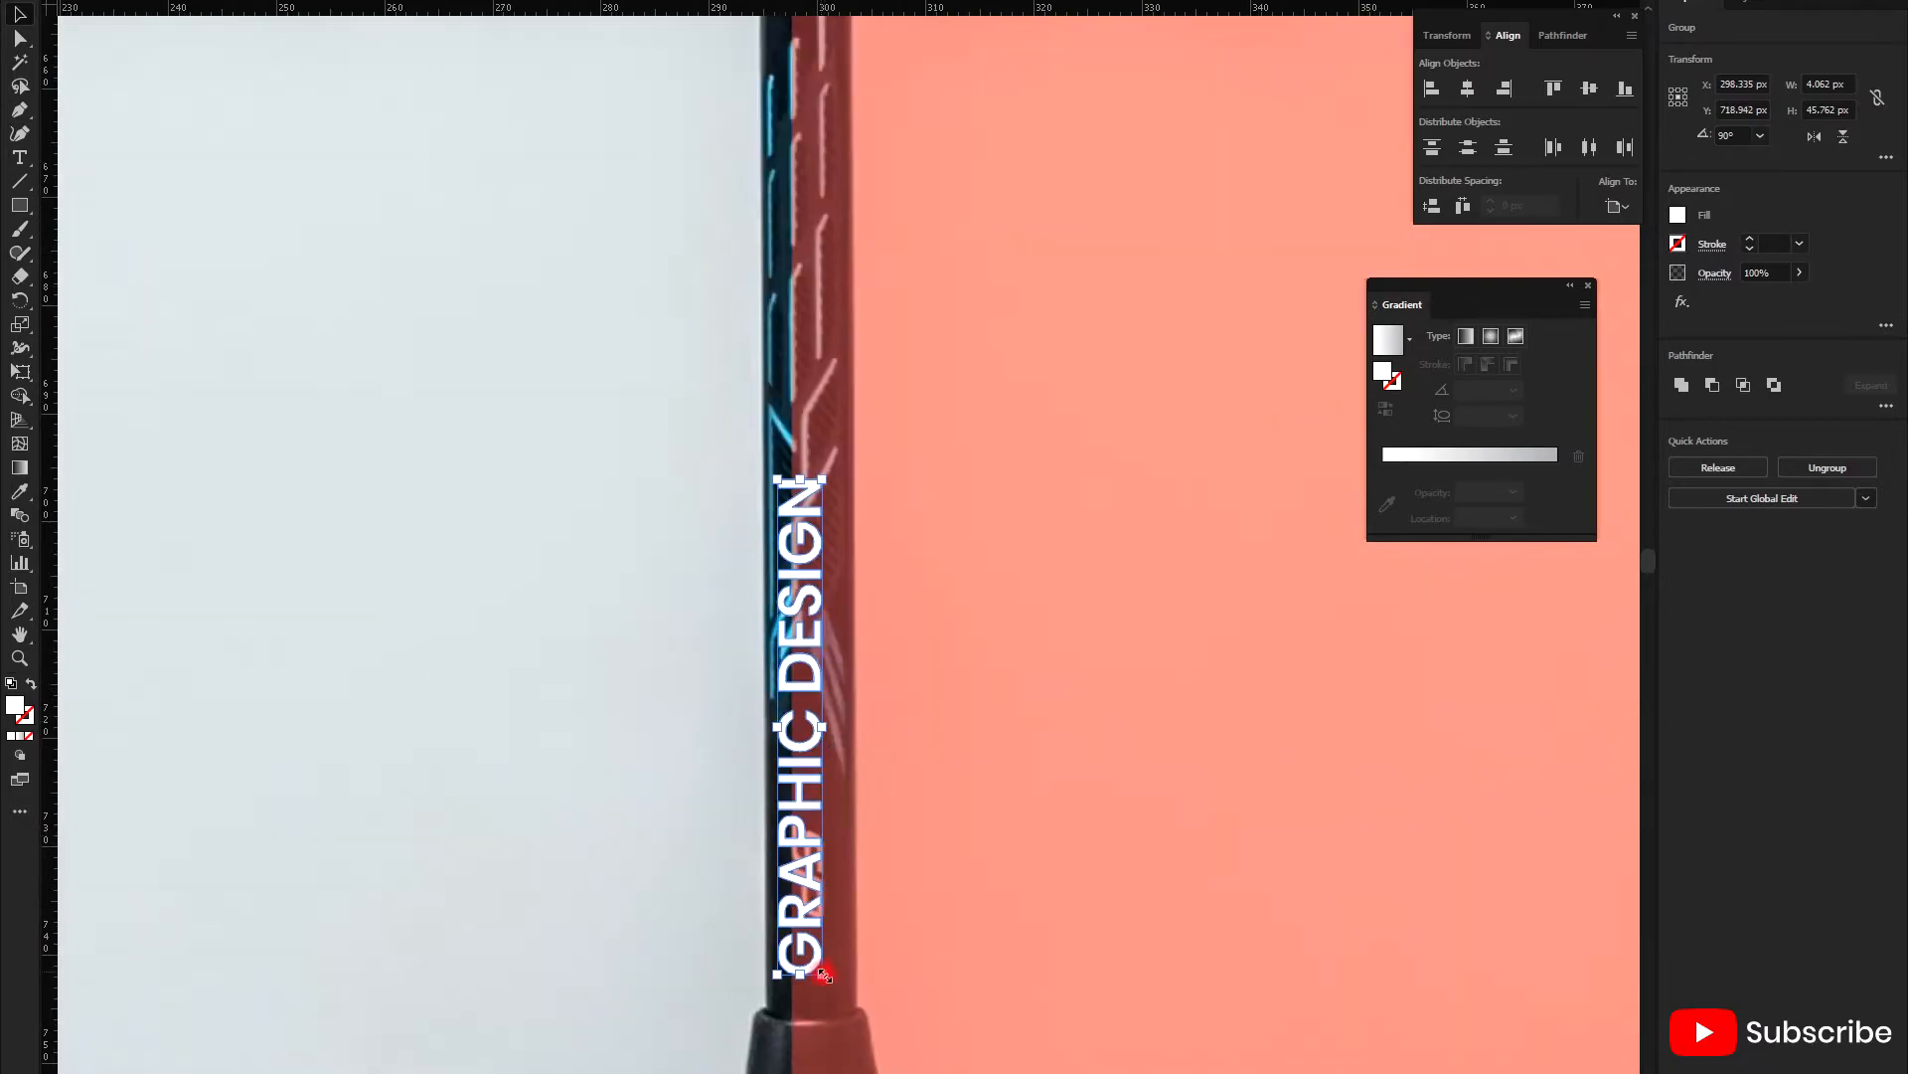
# - Enlarge the vertical GRAPHIC DESIGN lettering to about 66 px long and centre it on the shaft above the grip
pyautogui.moveTo(866, 863); pyautogui.dragTo(881, 996)
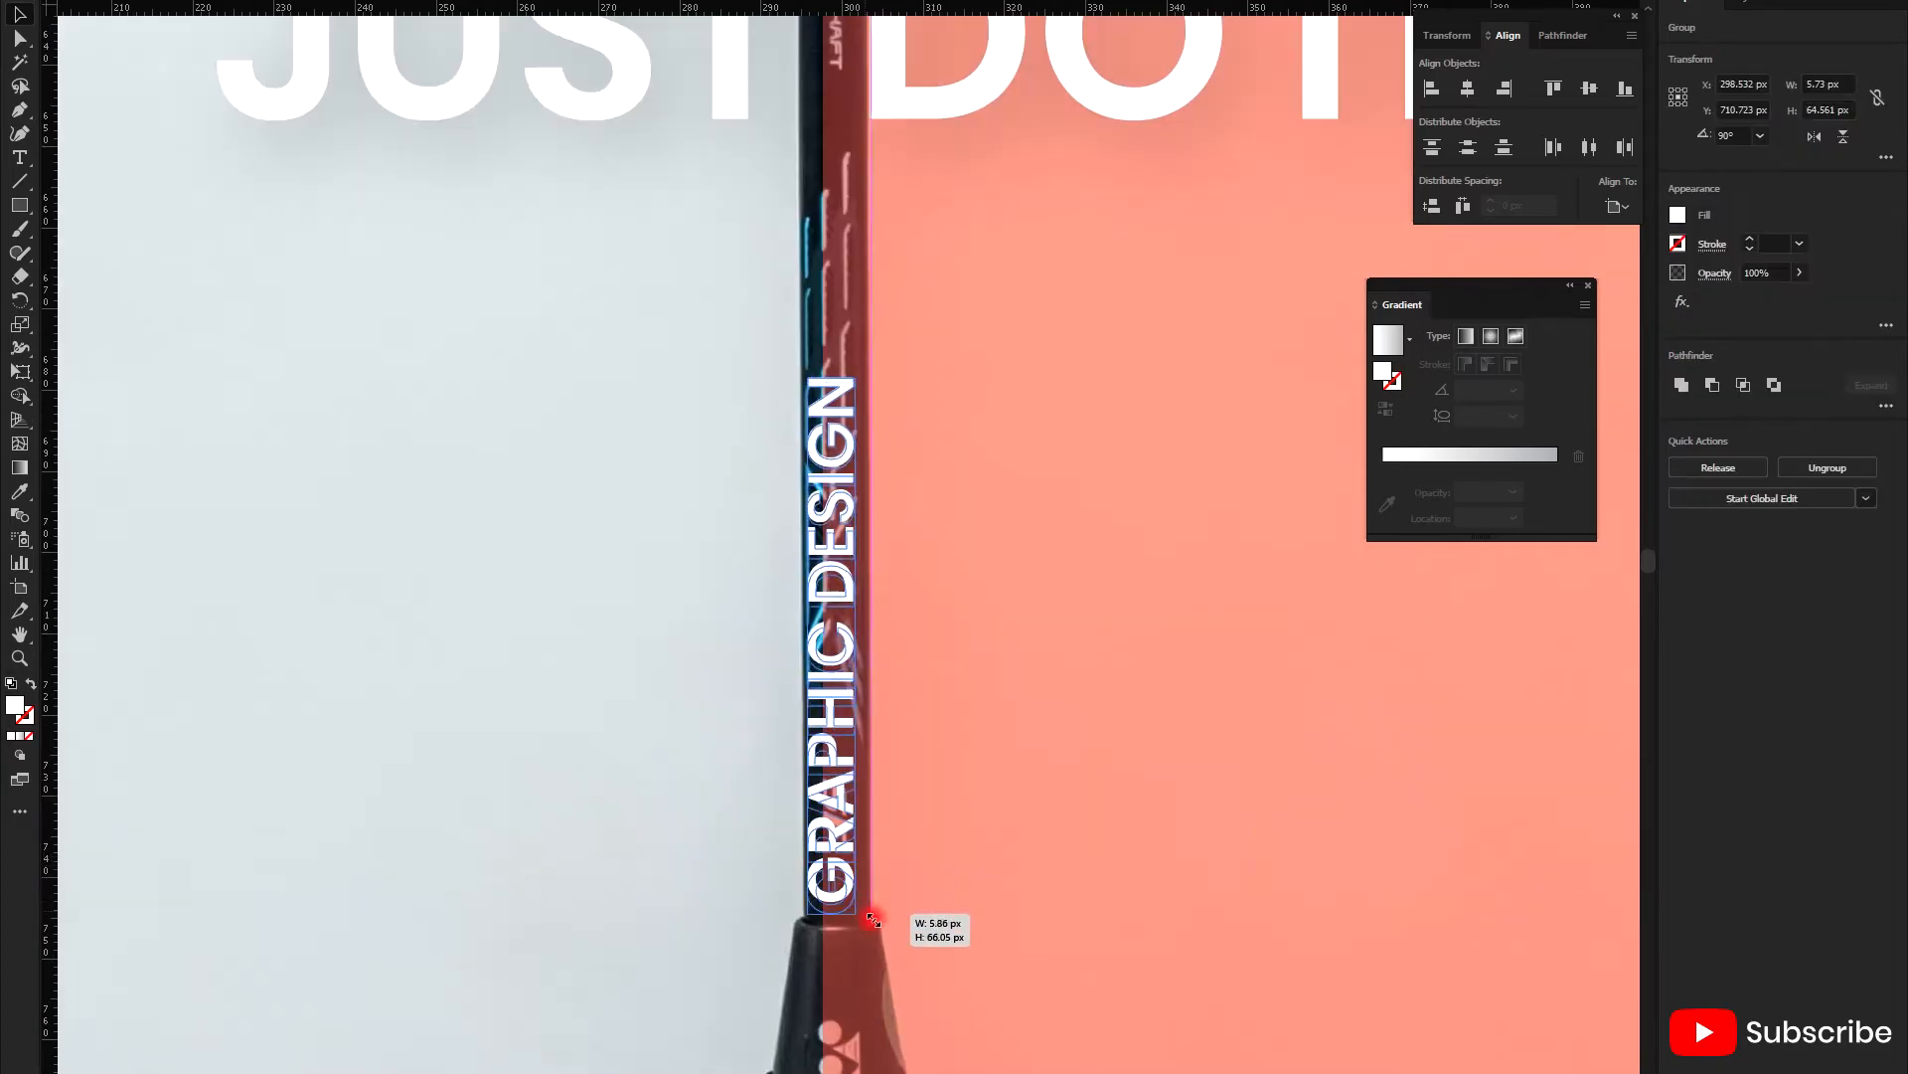
pyautogui.moveTo(832, 854); pyautogui.dragTo(845, 763)
pyautogui.click(884, 819)
pyautogui.scroll(-2, 884, 819)
pyautogui.click(867, 751)
pyautogui.click(949, 749)
pyautogui.scroll(-2, 949, 749)
pyautogui.scroll(2, 949, 786)
pyautogui.click(808, 756)
# - Add the text "DO MORE." in black Poppins SemiBold, 20 pt, near the poster's lower-left corner
pyautogui.scroll(-4, 807, 755)
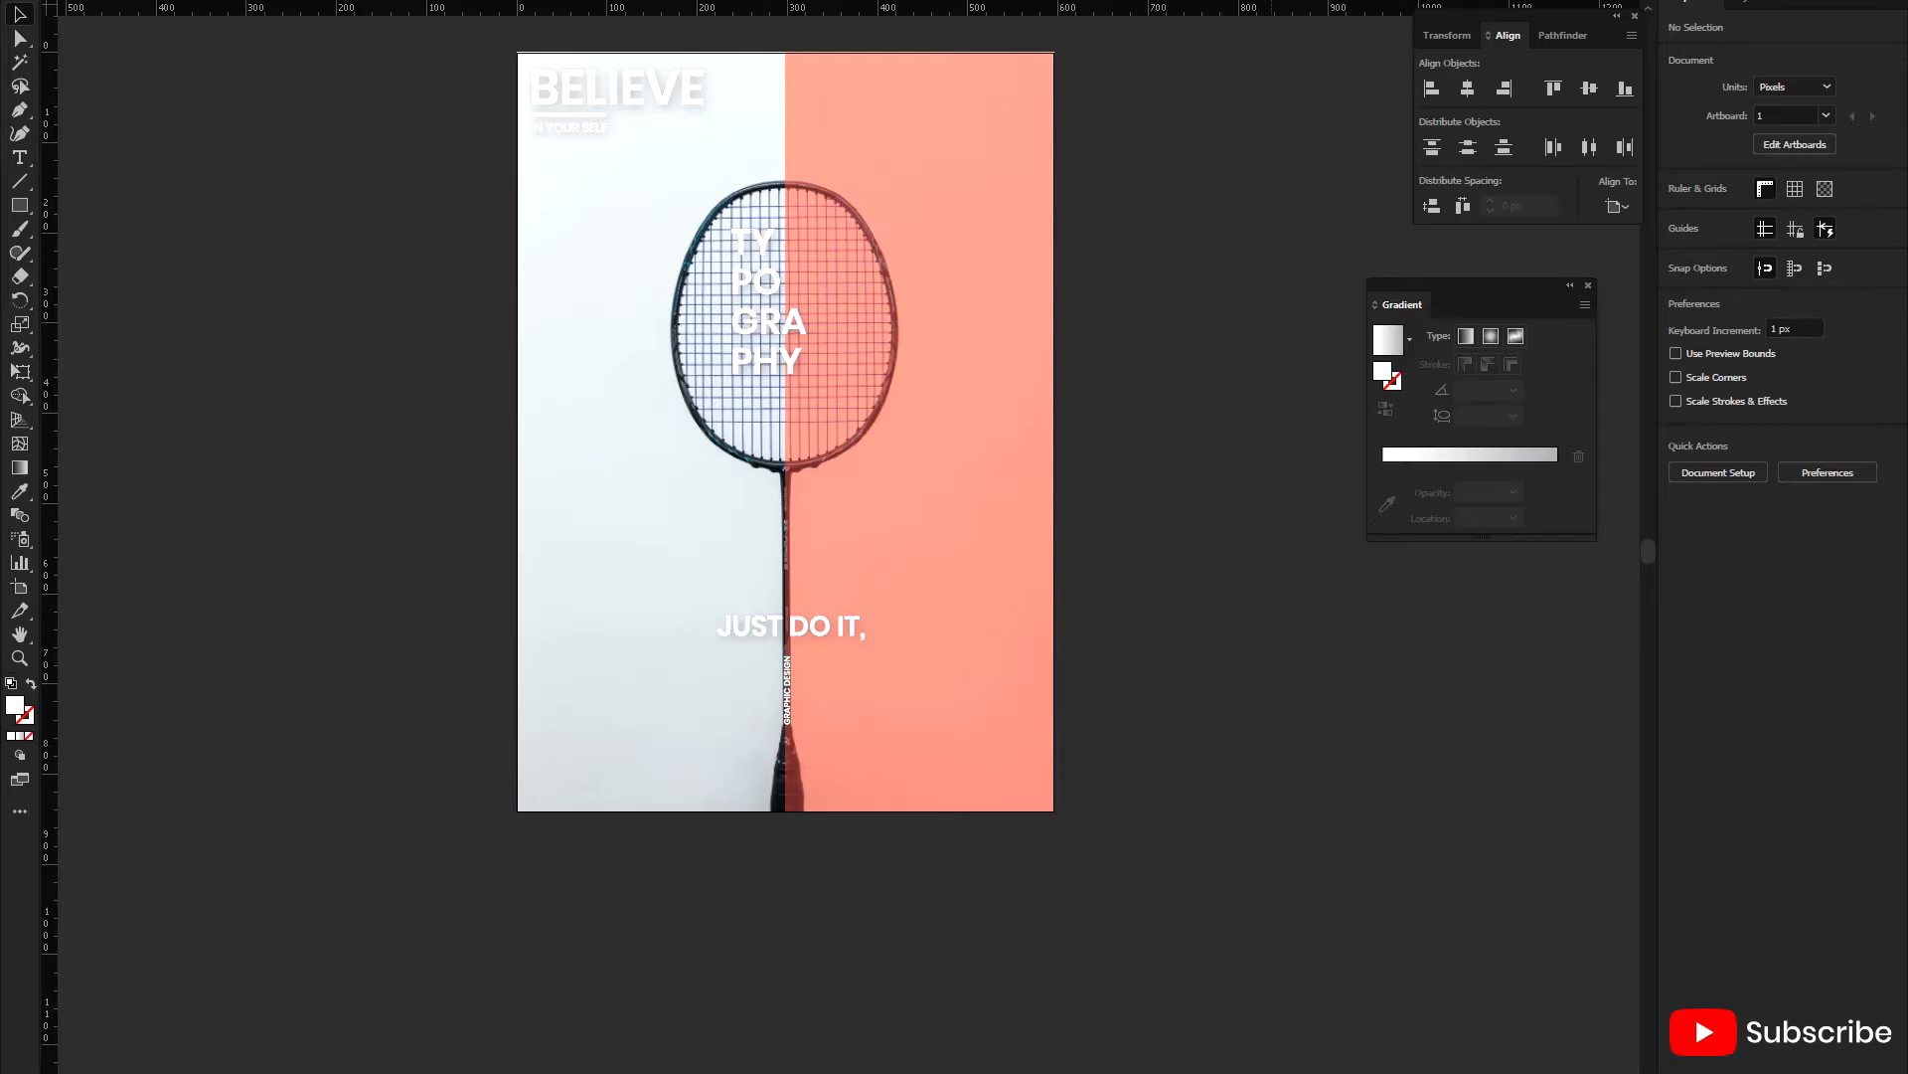
pyautogui.write('MORE>')
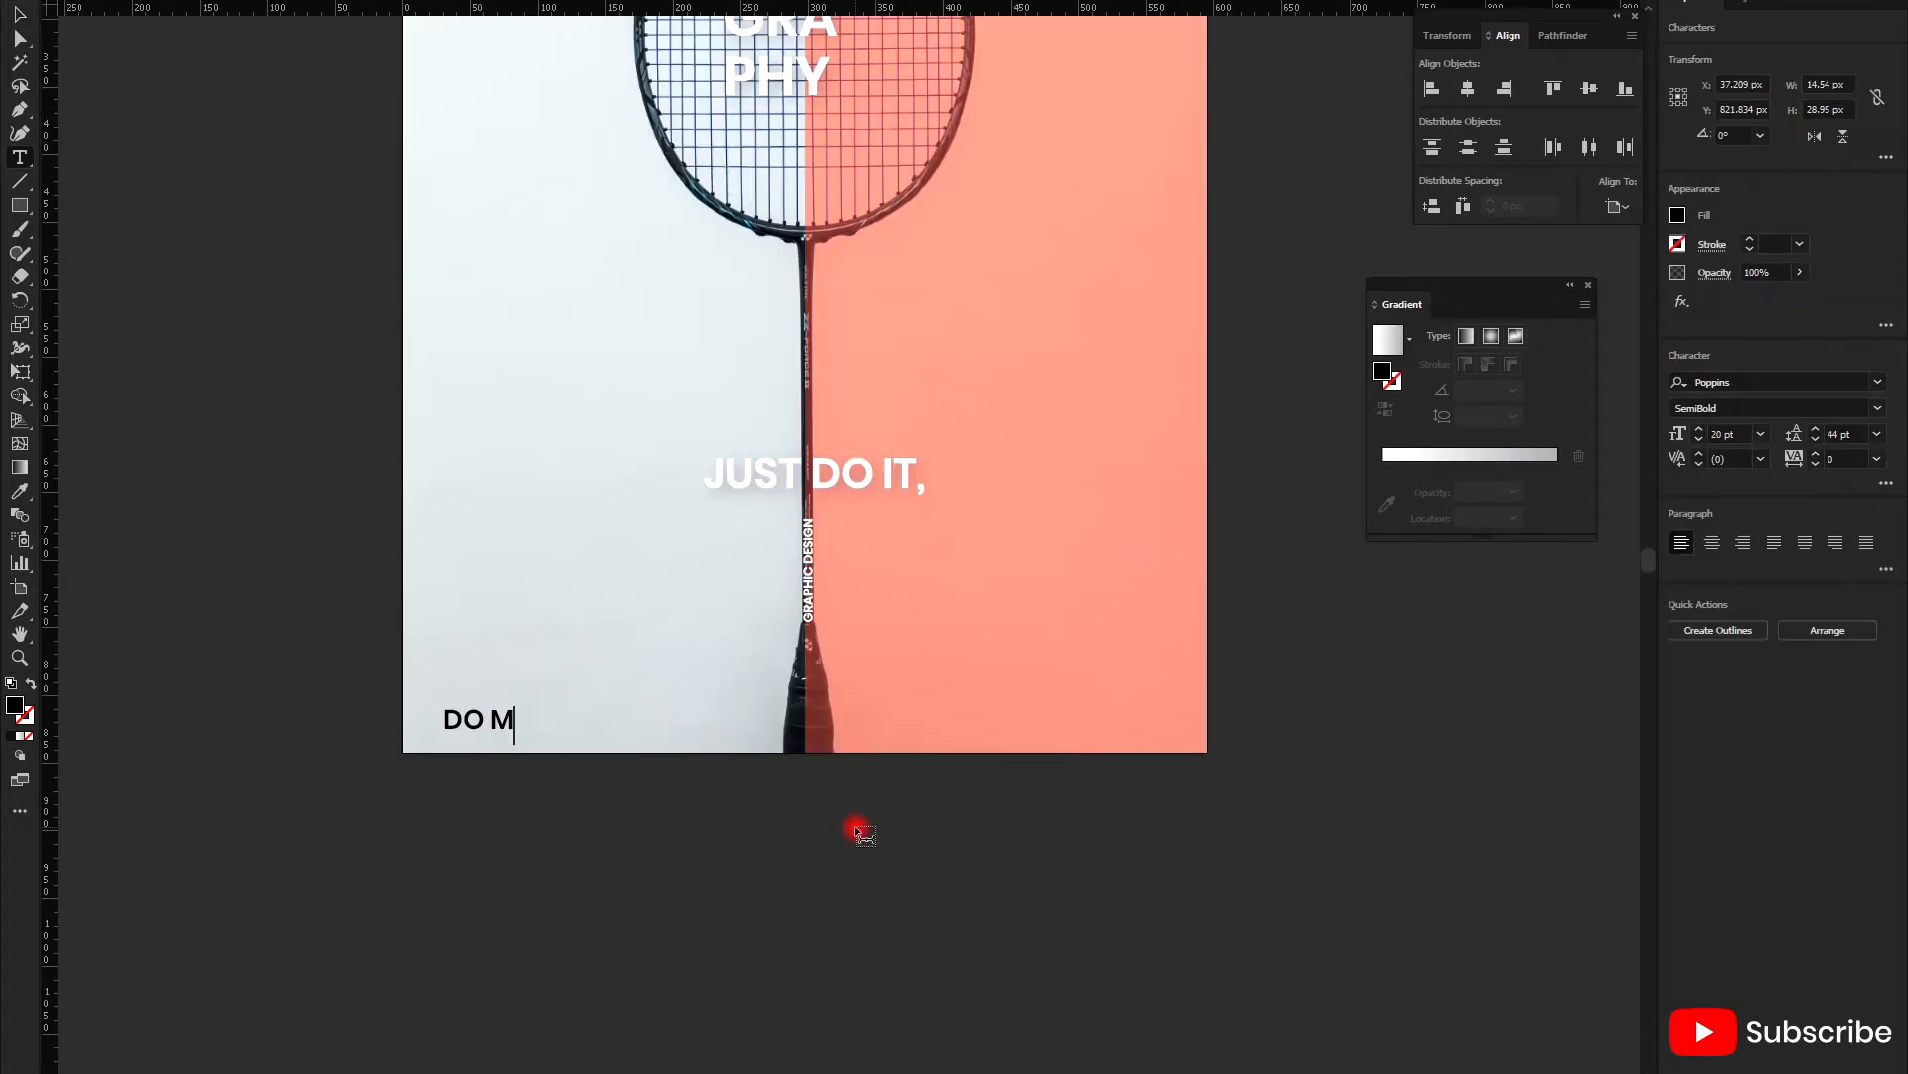
pyautogui.press('BackSpace')
pyautogui.press('Escape')
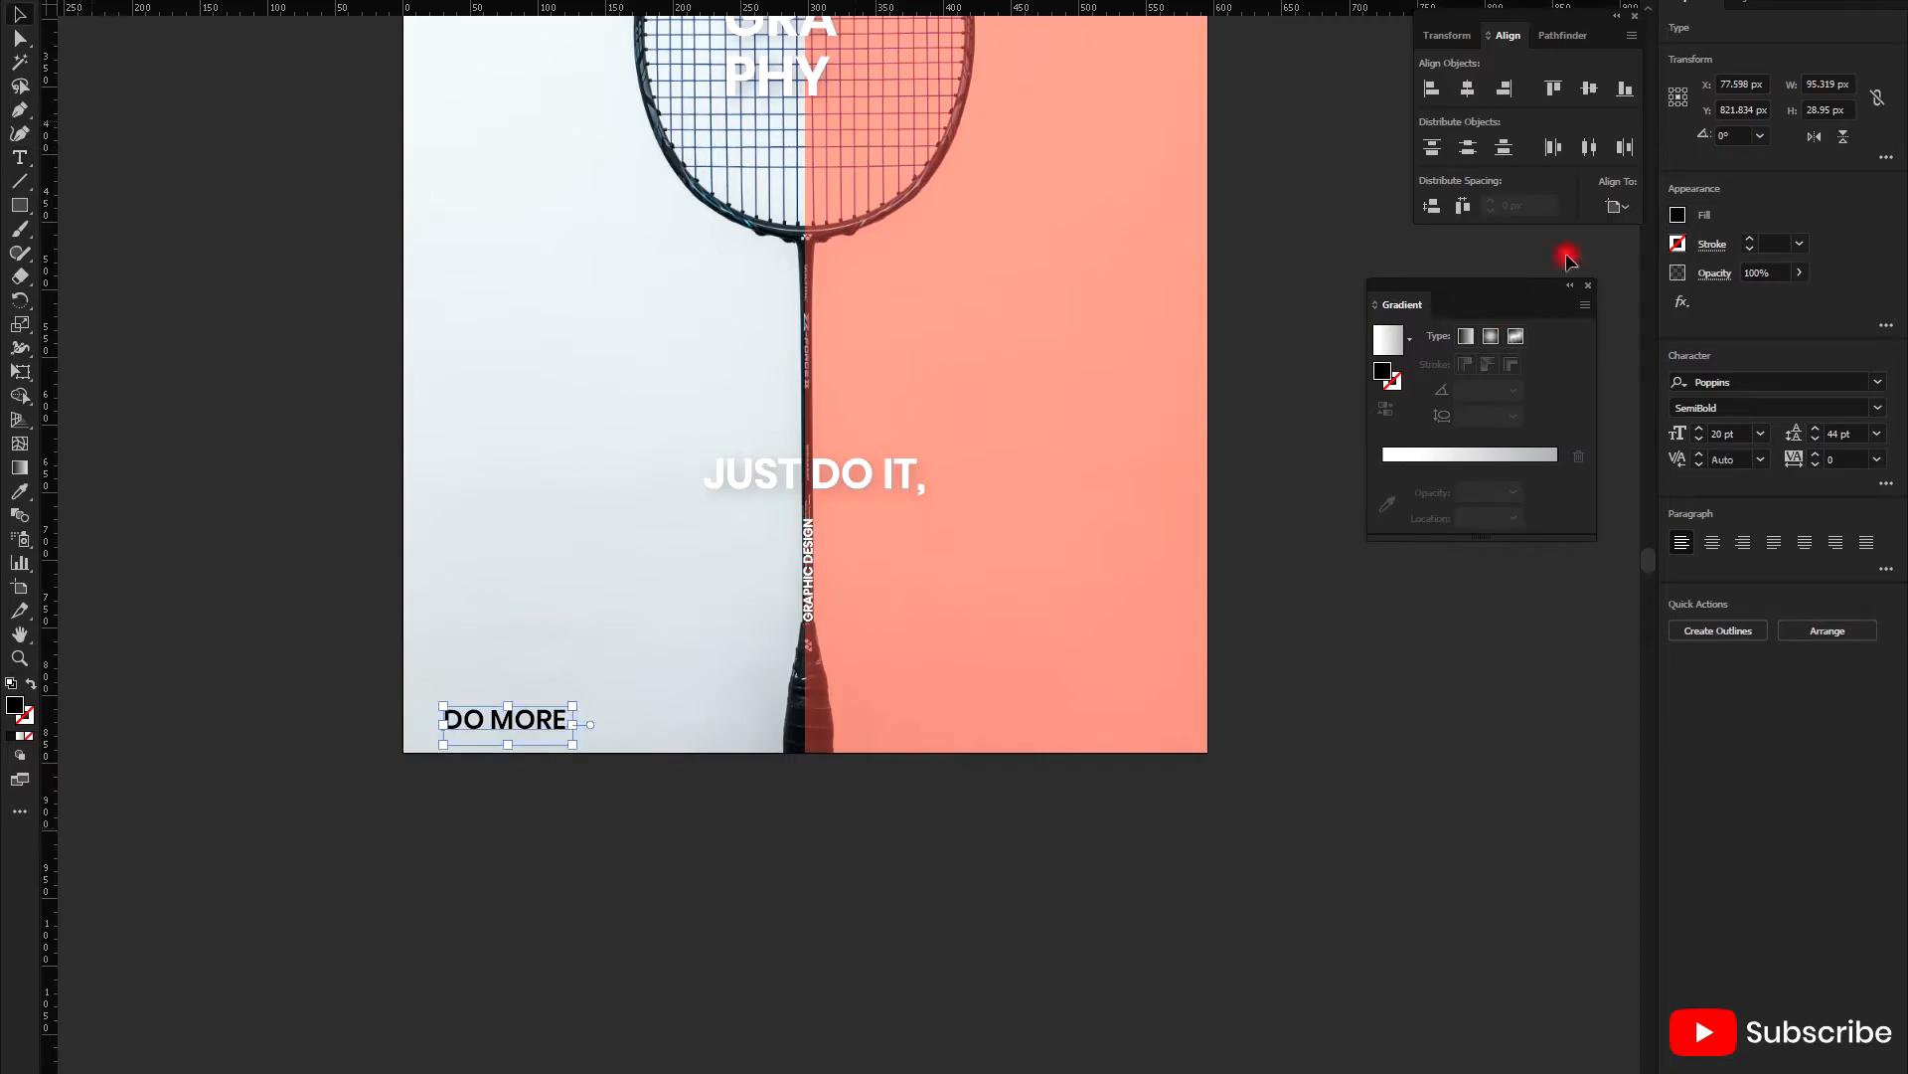
# - Fill the "DO MORE." text with white and shift it closer to the poster's lower-left corner
pyautogui.click(1678, 215)
pyautogui.click(1489, 286)
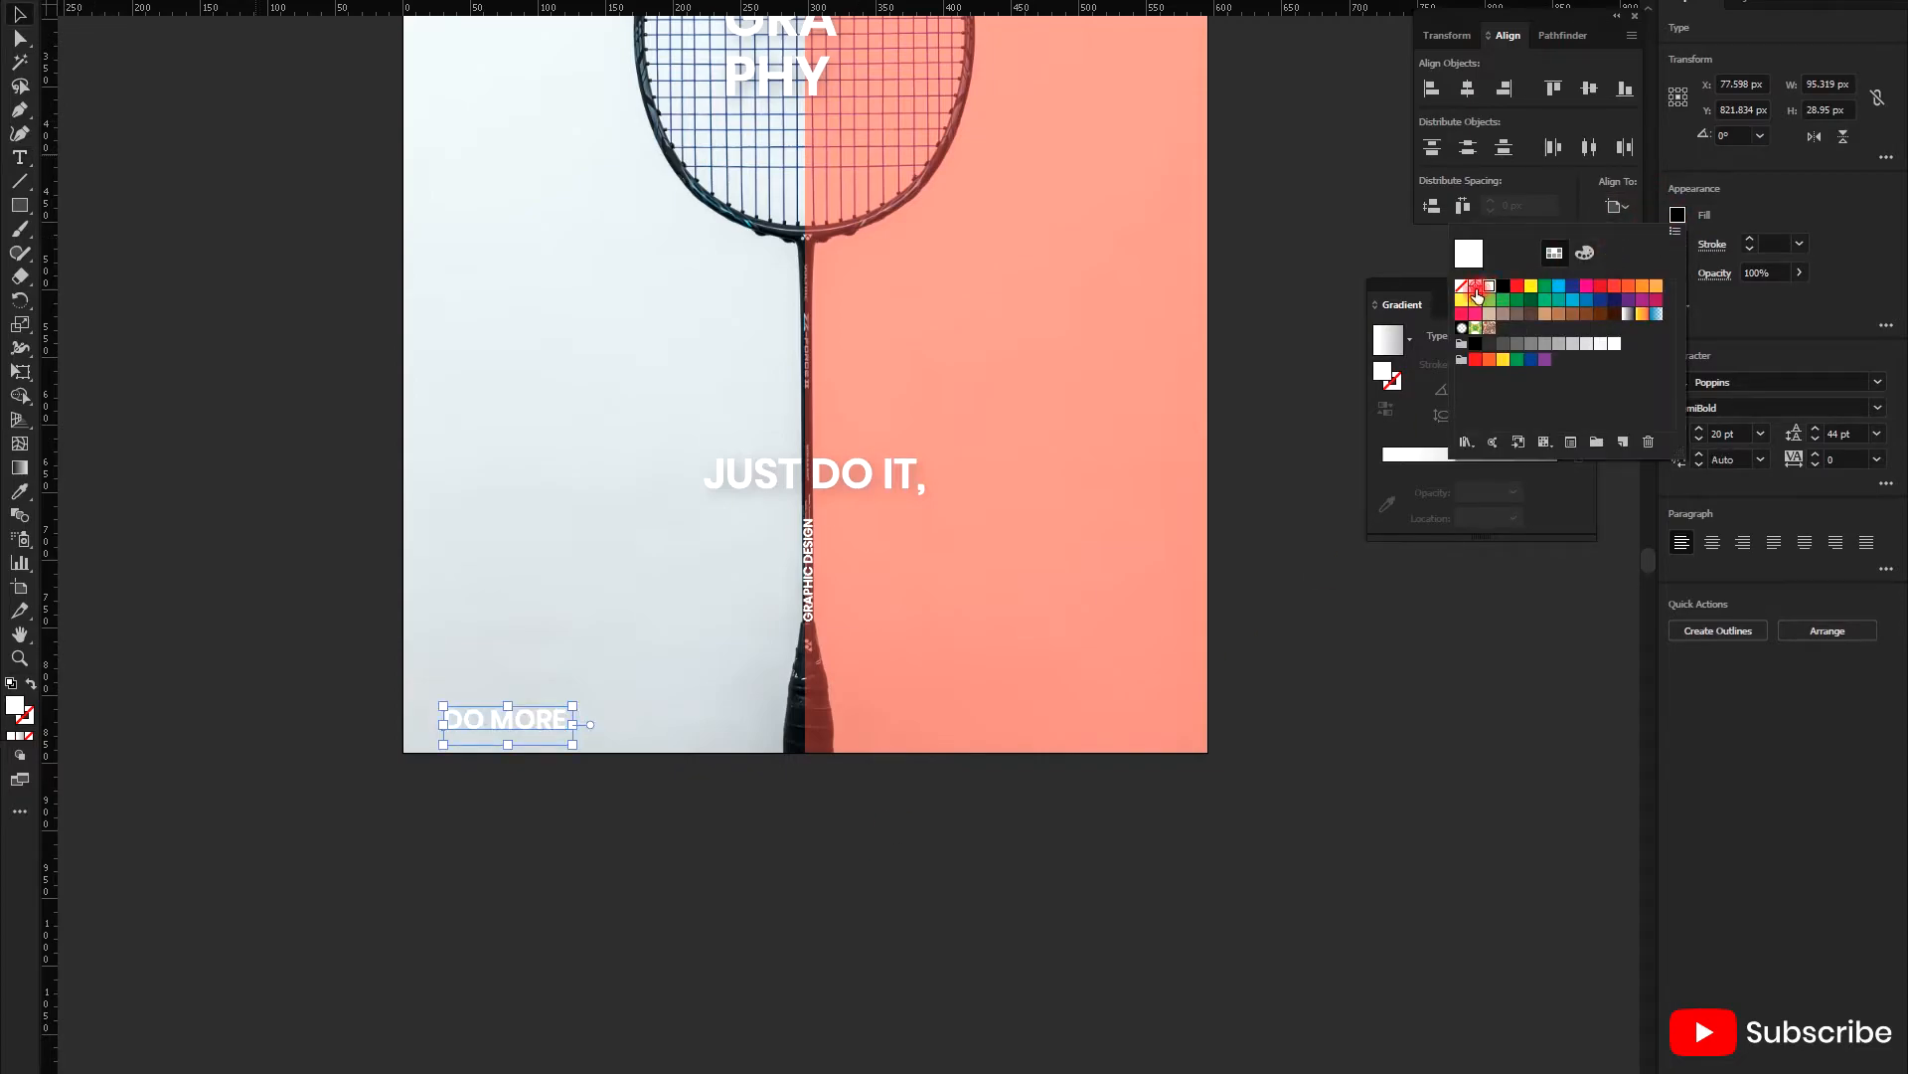
pyautogui.click(513, 725)
pyautogui.moveTo(514, 721); pyautogui.dragTo(508, 724)
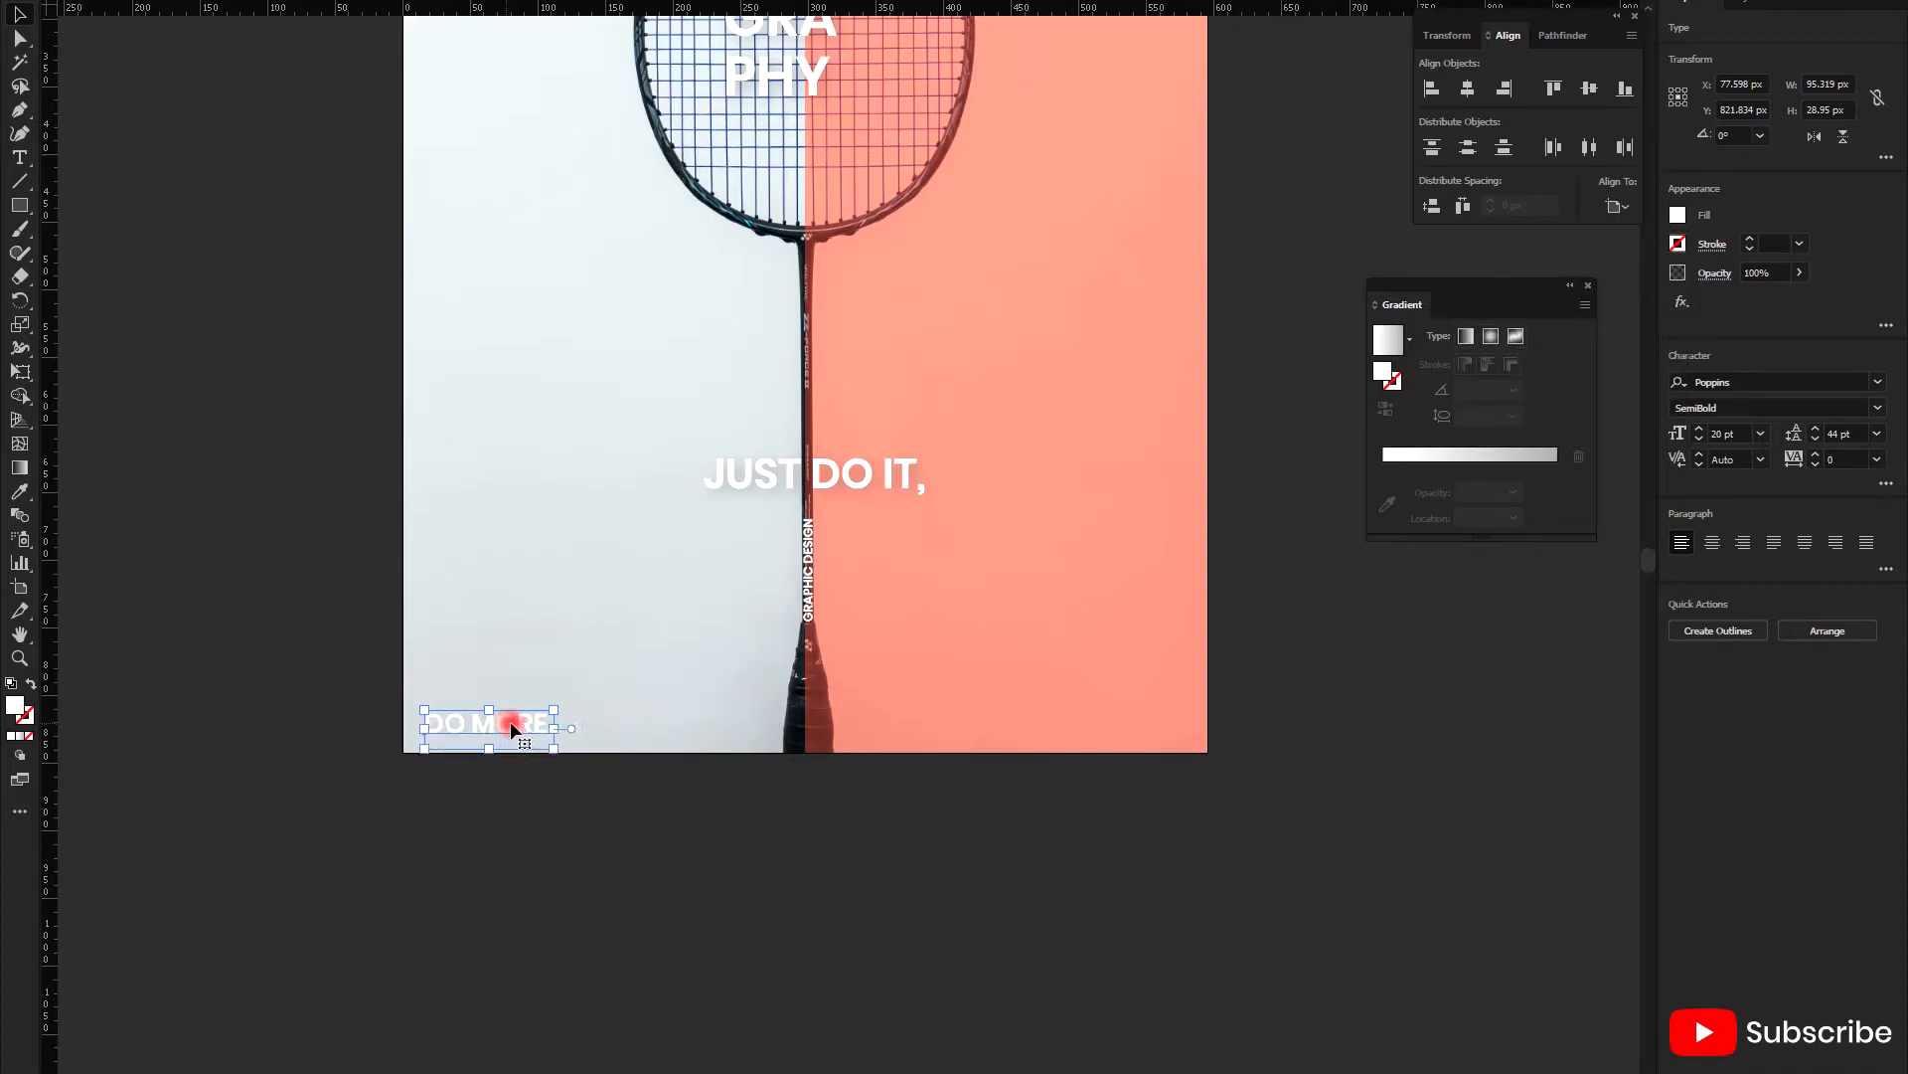
# - Convert "DO MORE." to outlines and add a Multiply drop shadow with 25% opacity, 3 px offsets and 5 px blur
pyautogui.click(1700, 630)
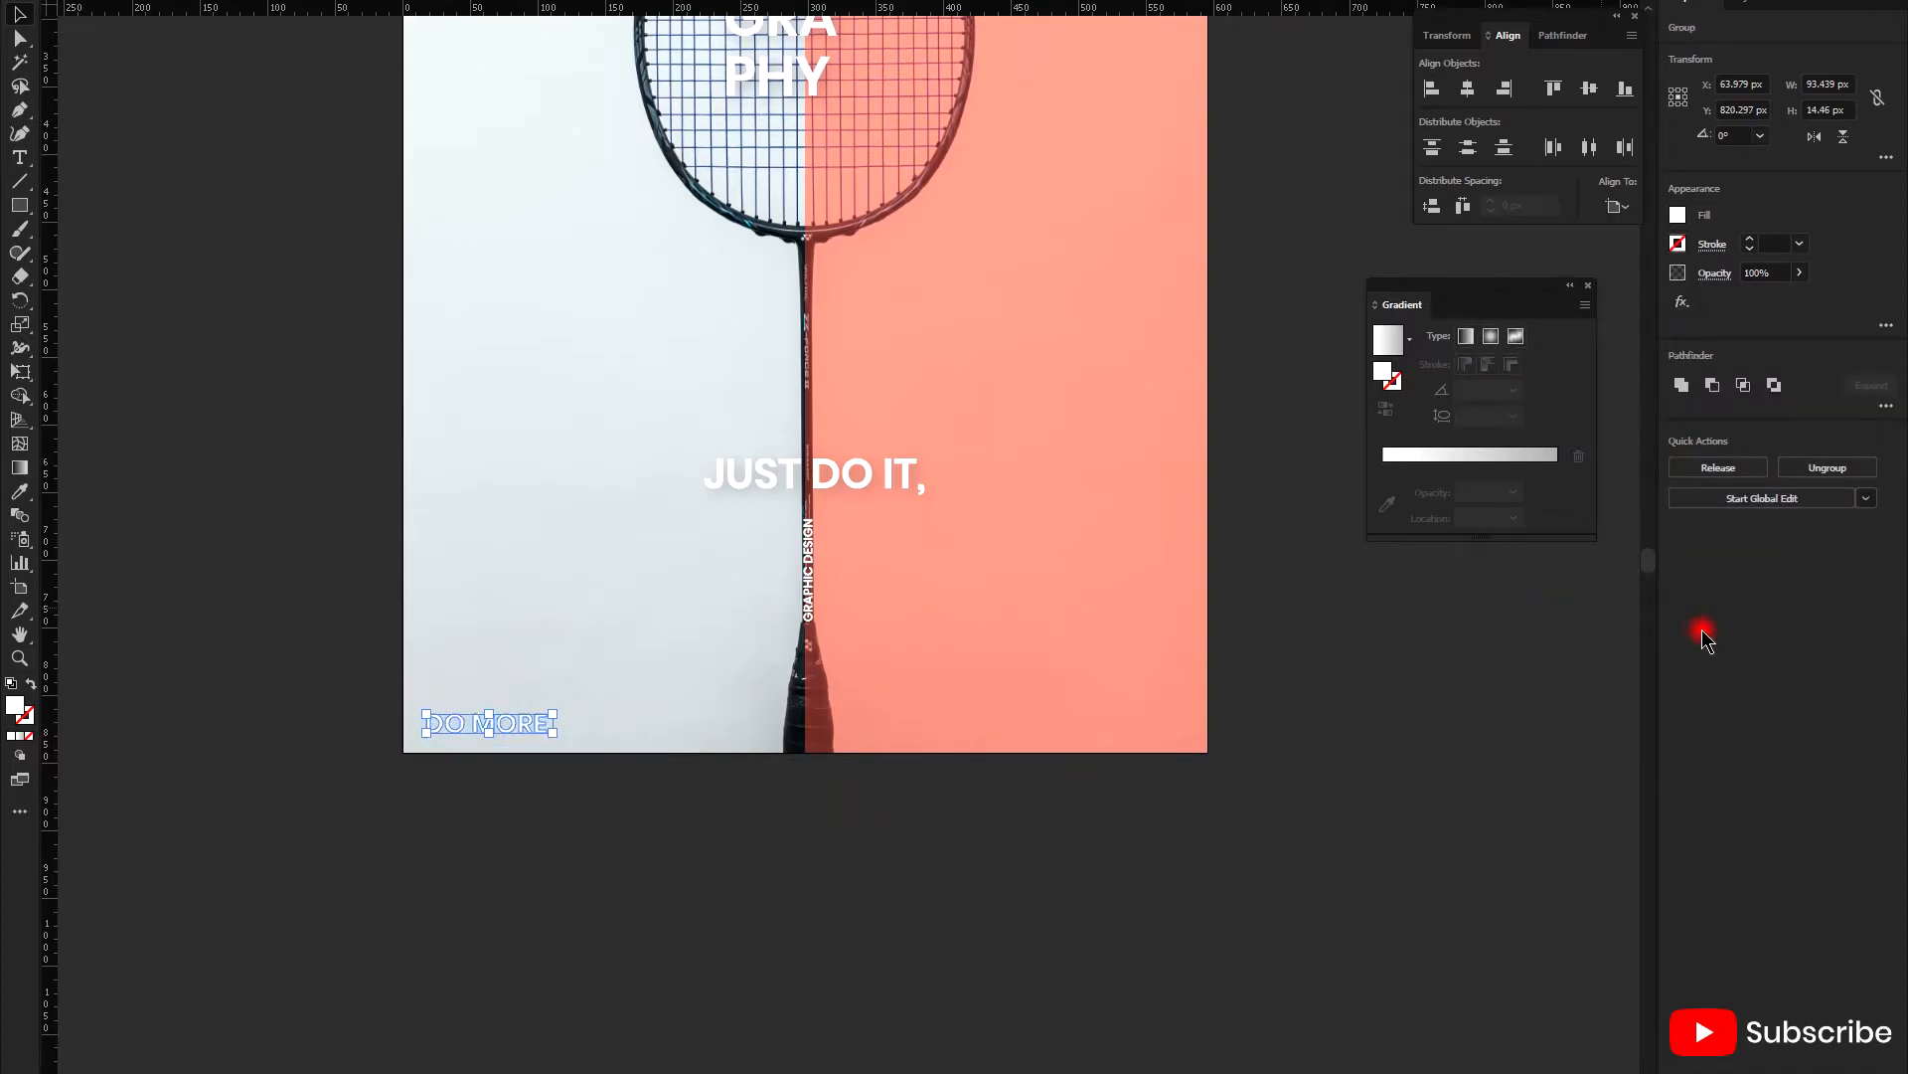
pyautogui.click(1680, 301)
pyautogui.moveTo(1657, 498)
pyautogui.click(1536, 498)
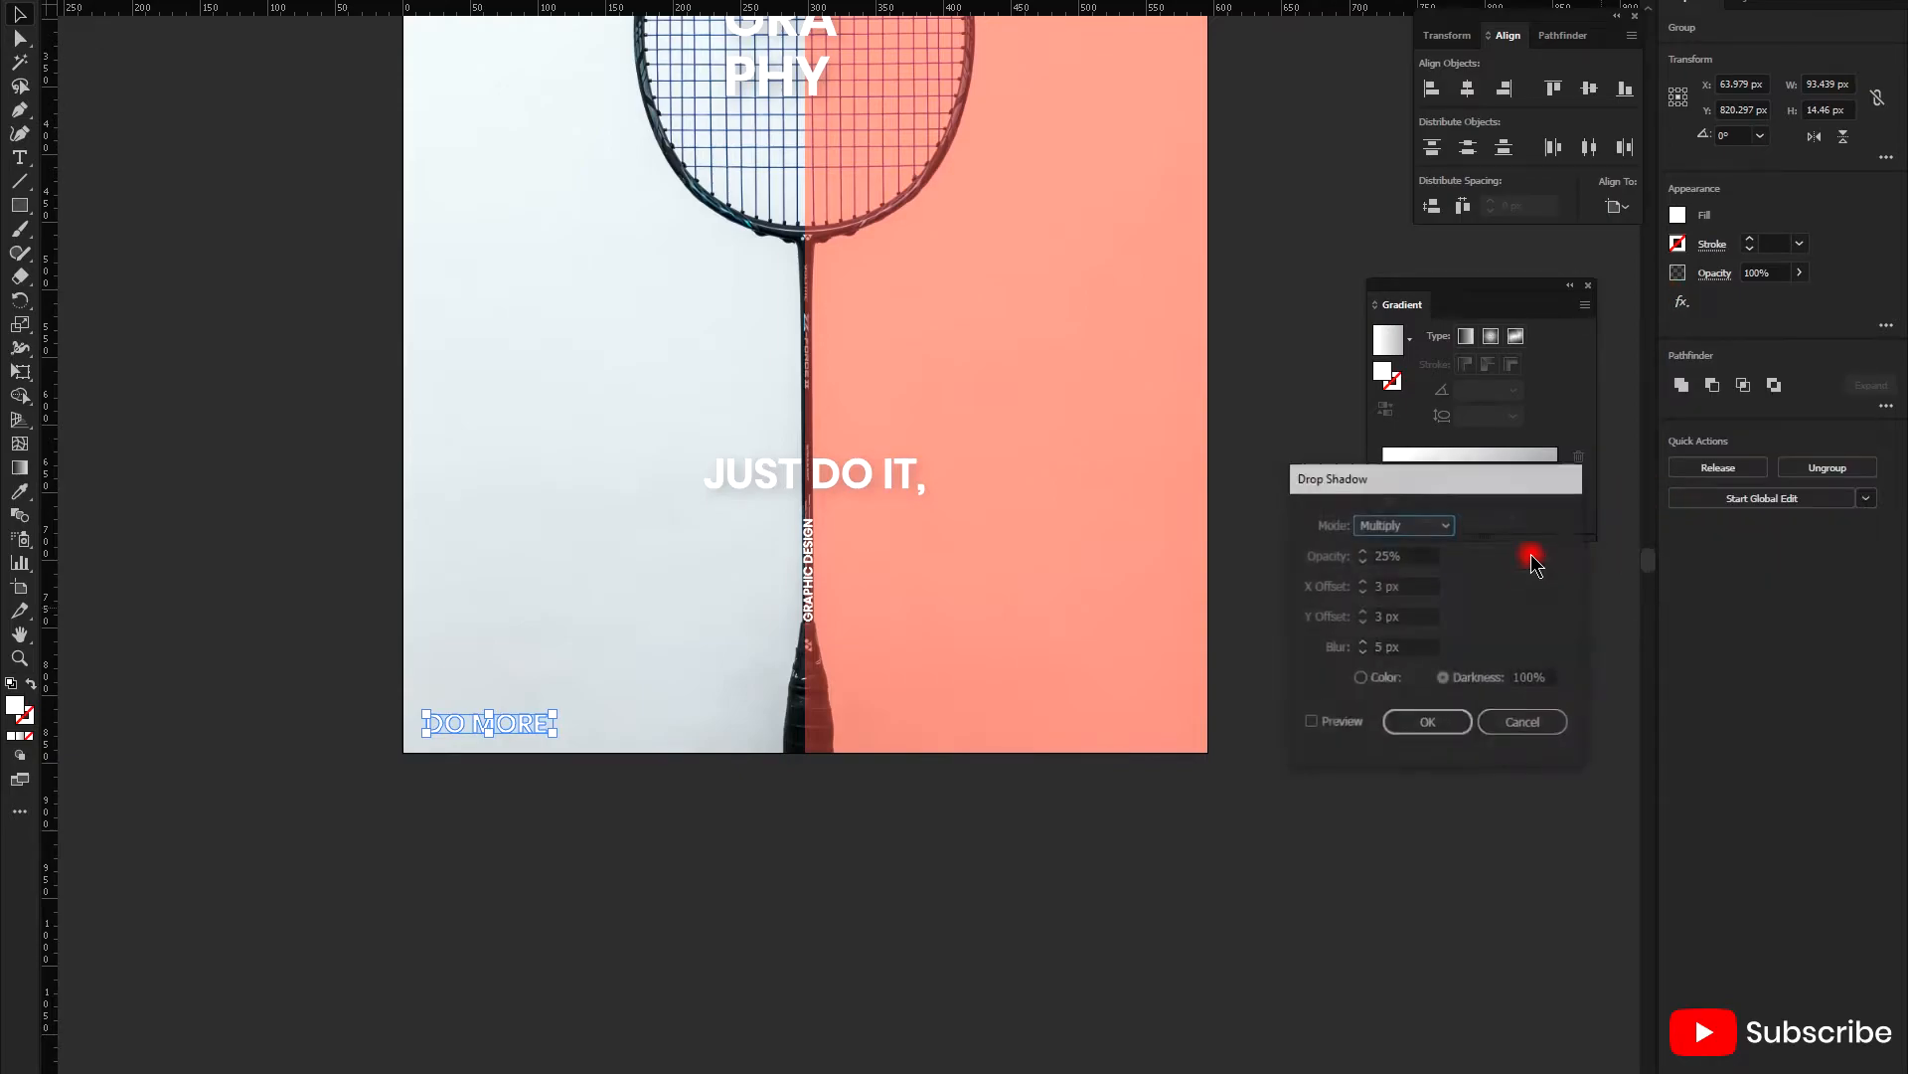
pyautogui.click(1425, 719)
pyautogui.click(636, 815)
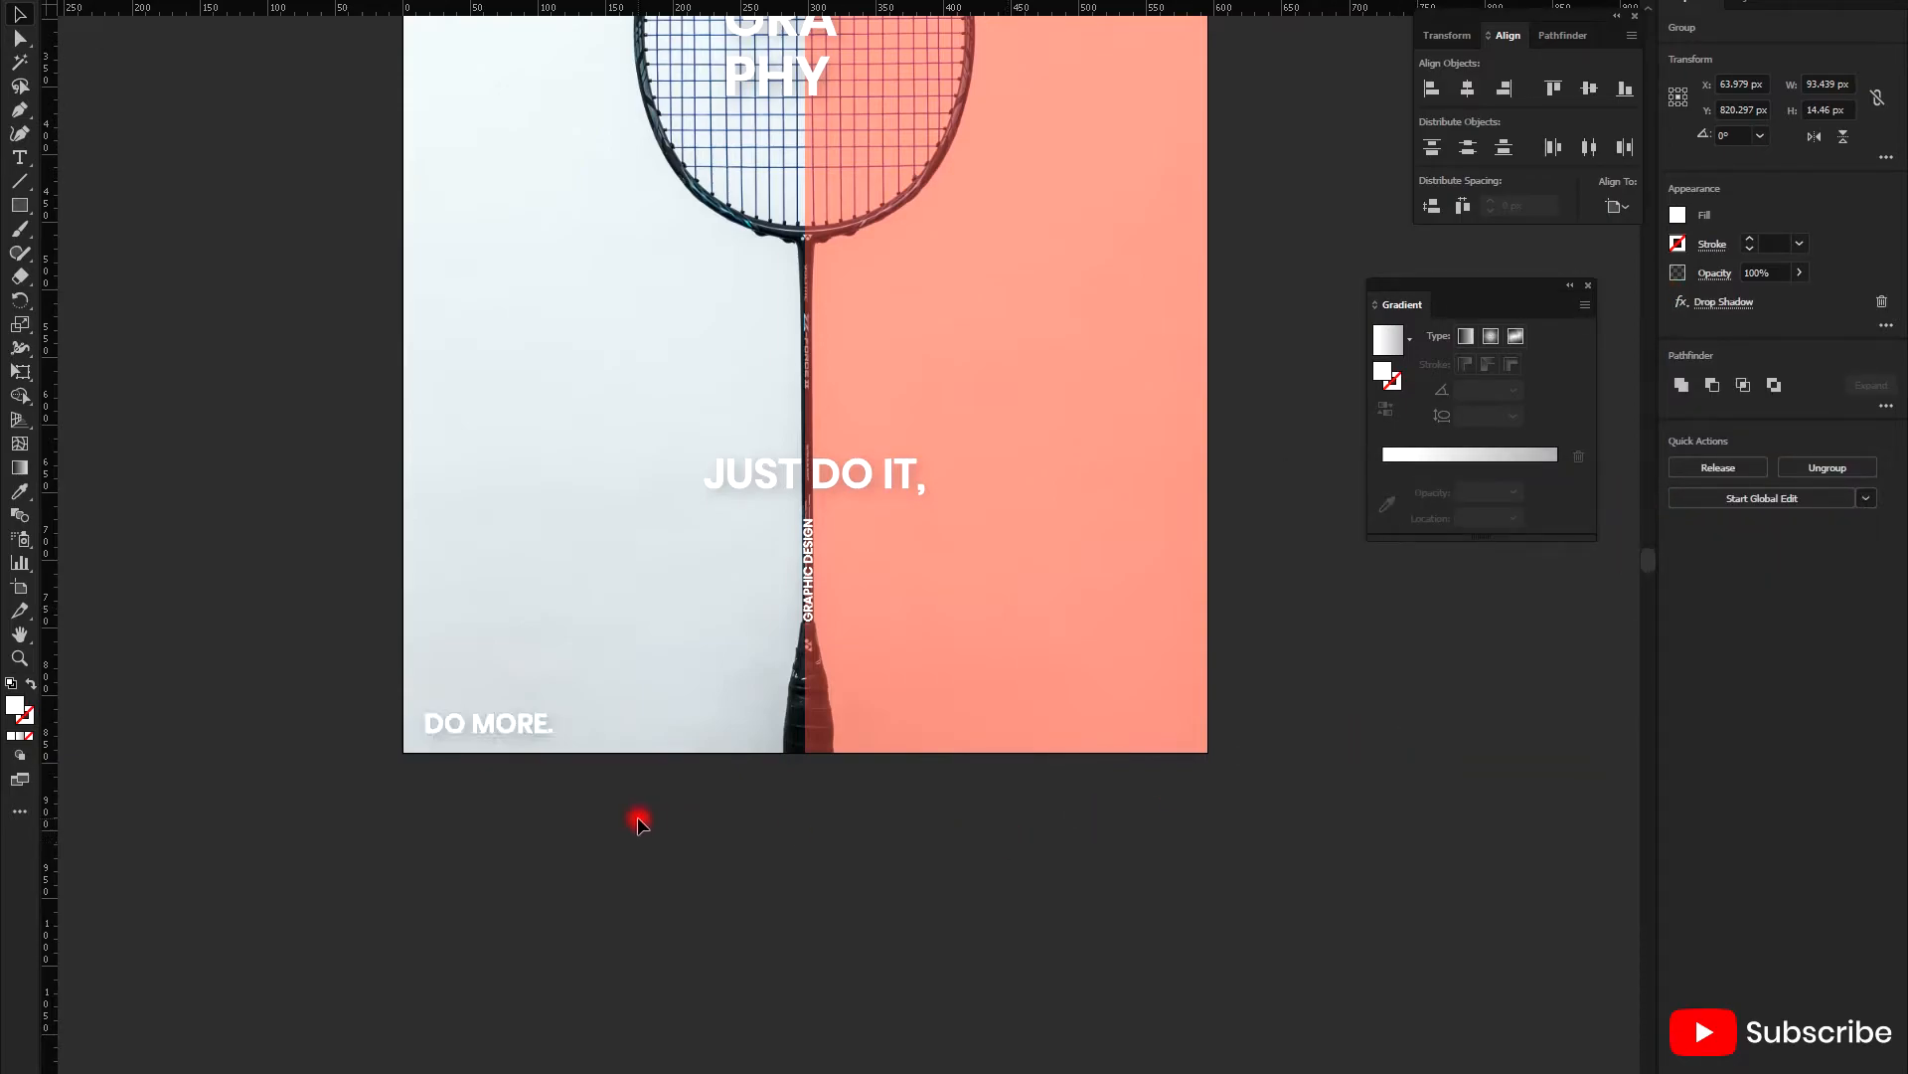
# - Add the text "2020" in black Poppins SemiBold, 20 pt, near the poster's lower-right corner
pyautogui.scroll(-1, 696, 785)
pyautogui.press('t')
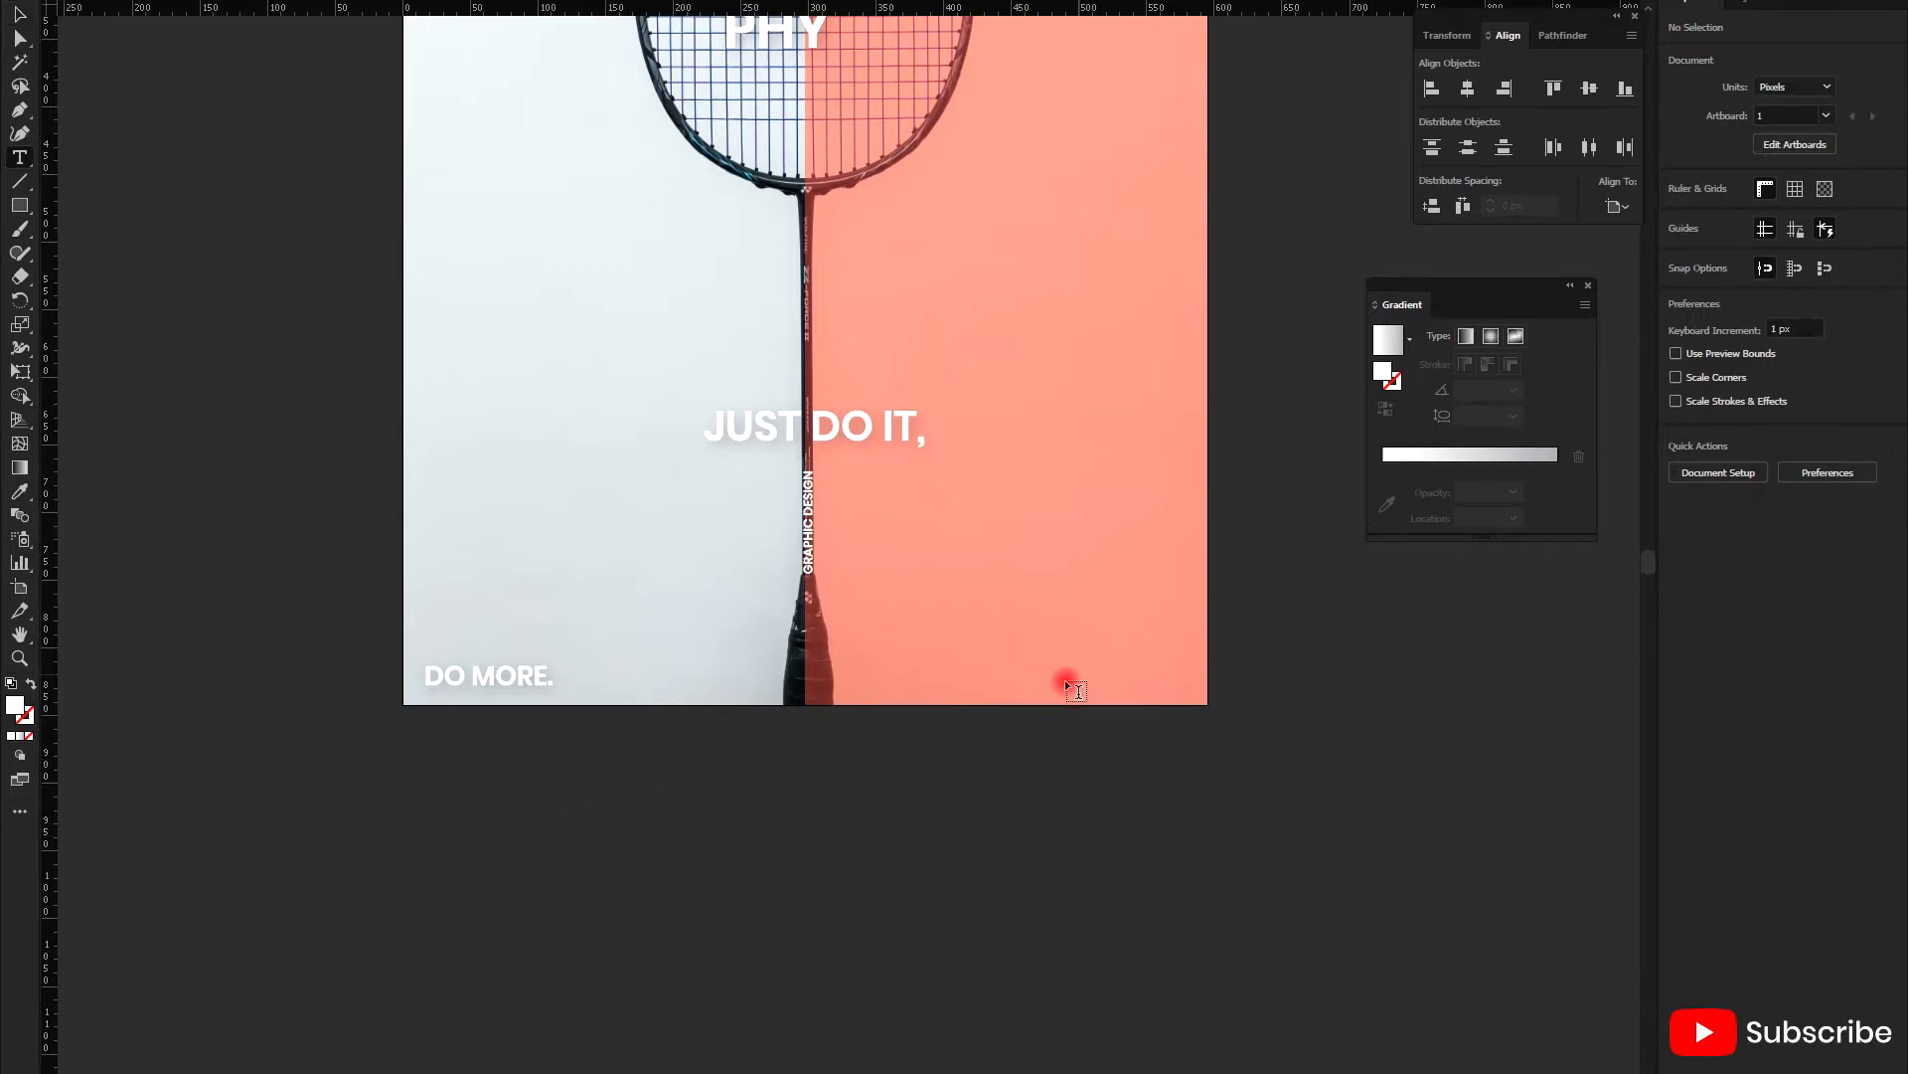
pyautogui.click(1110, 681)
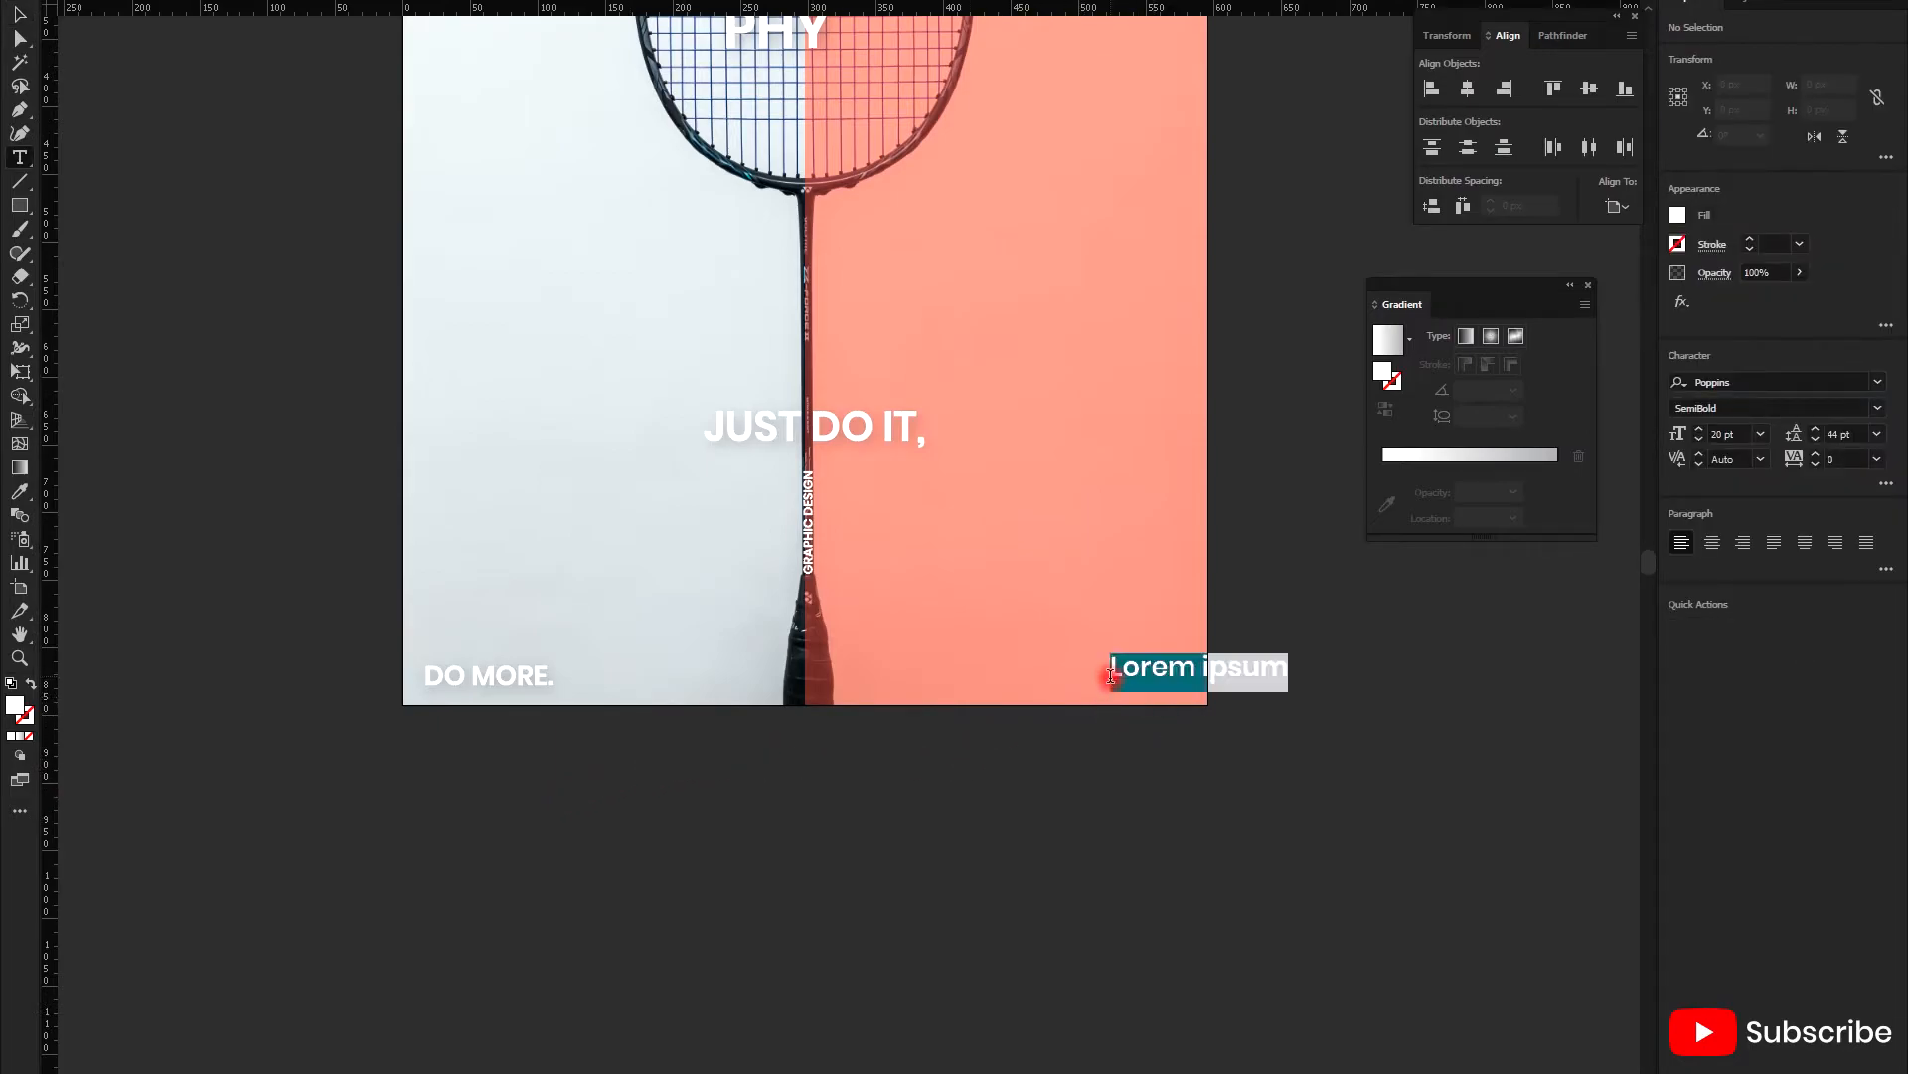
pyautogui.write('2020')
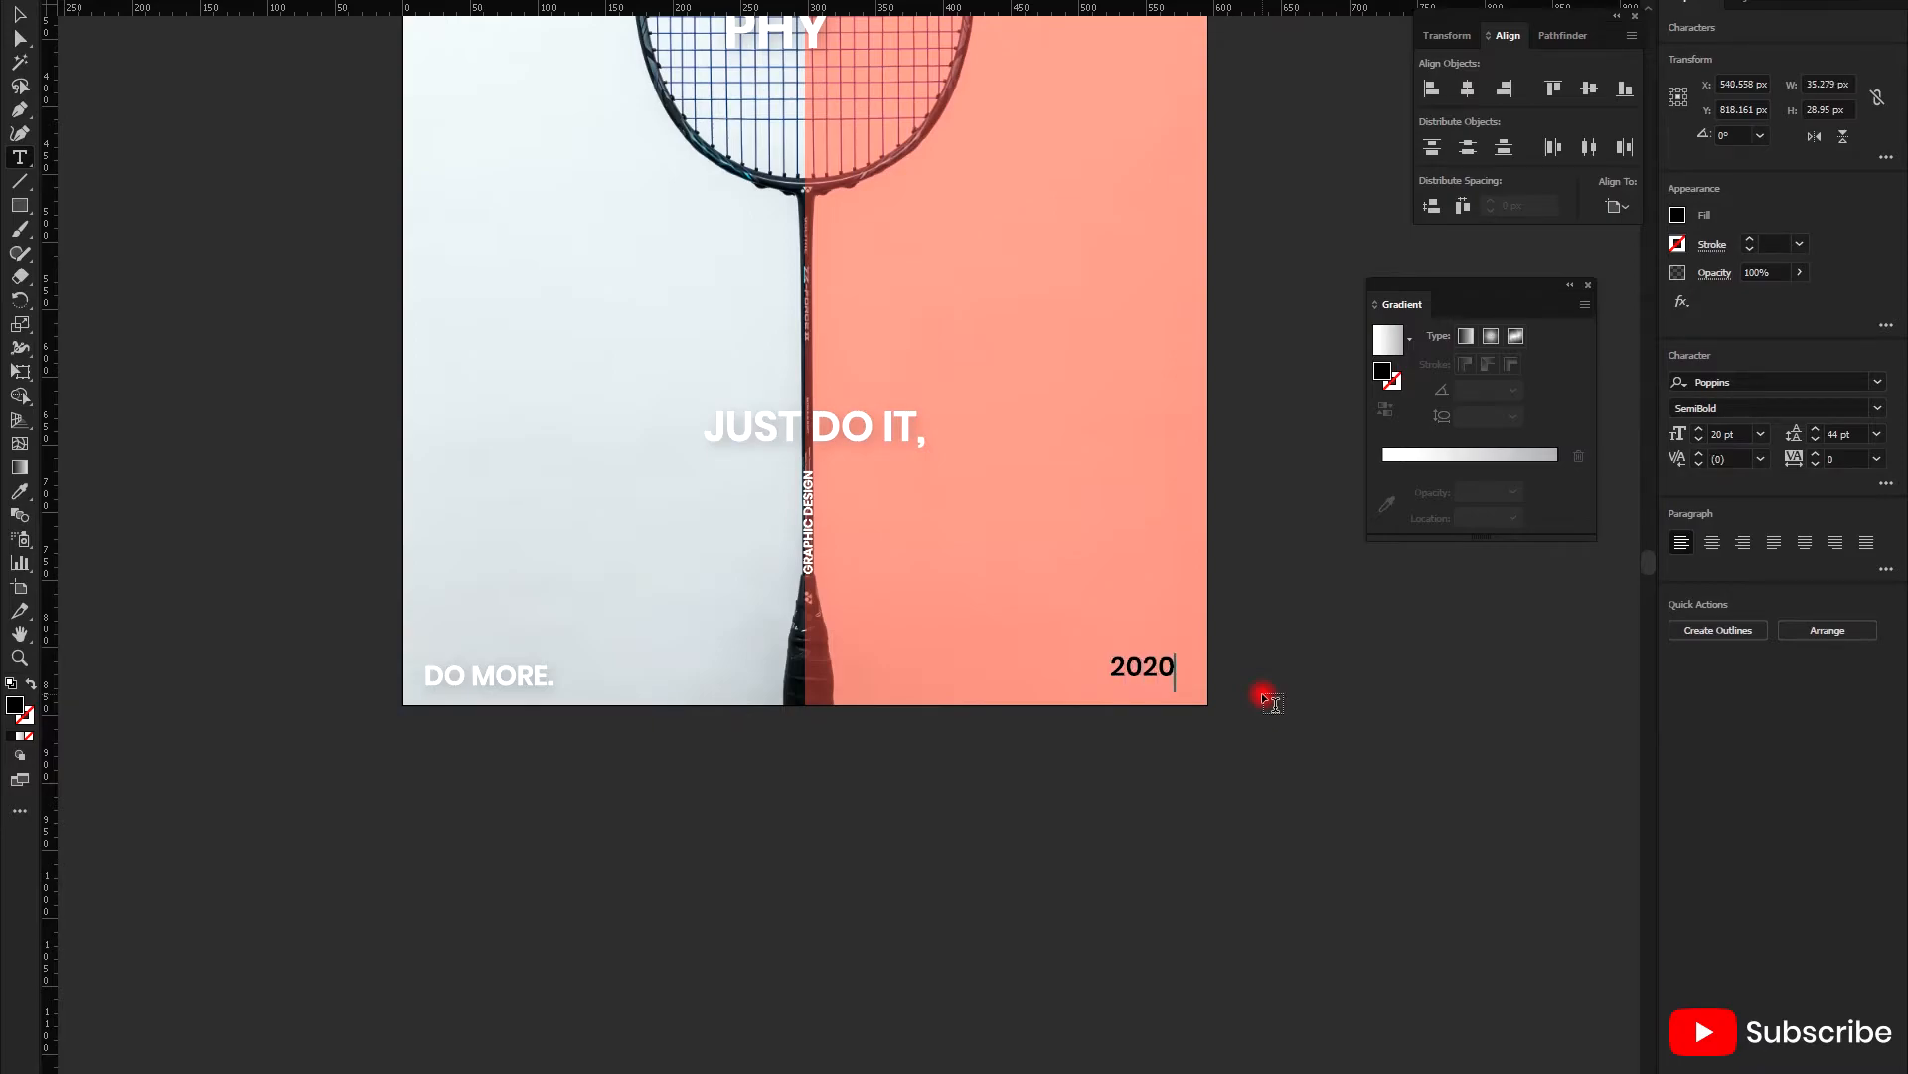
pyautogui.press('Escape')
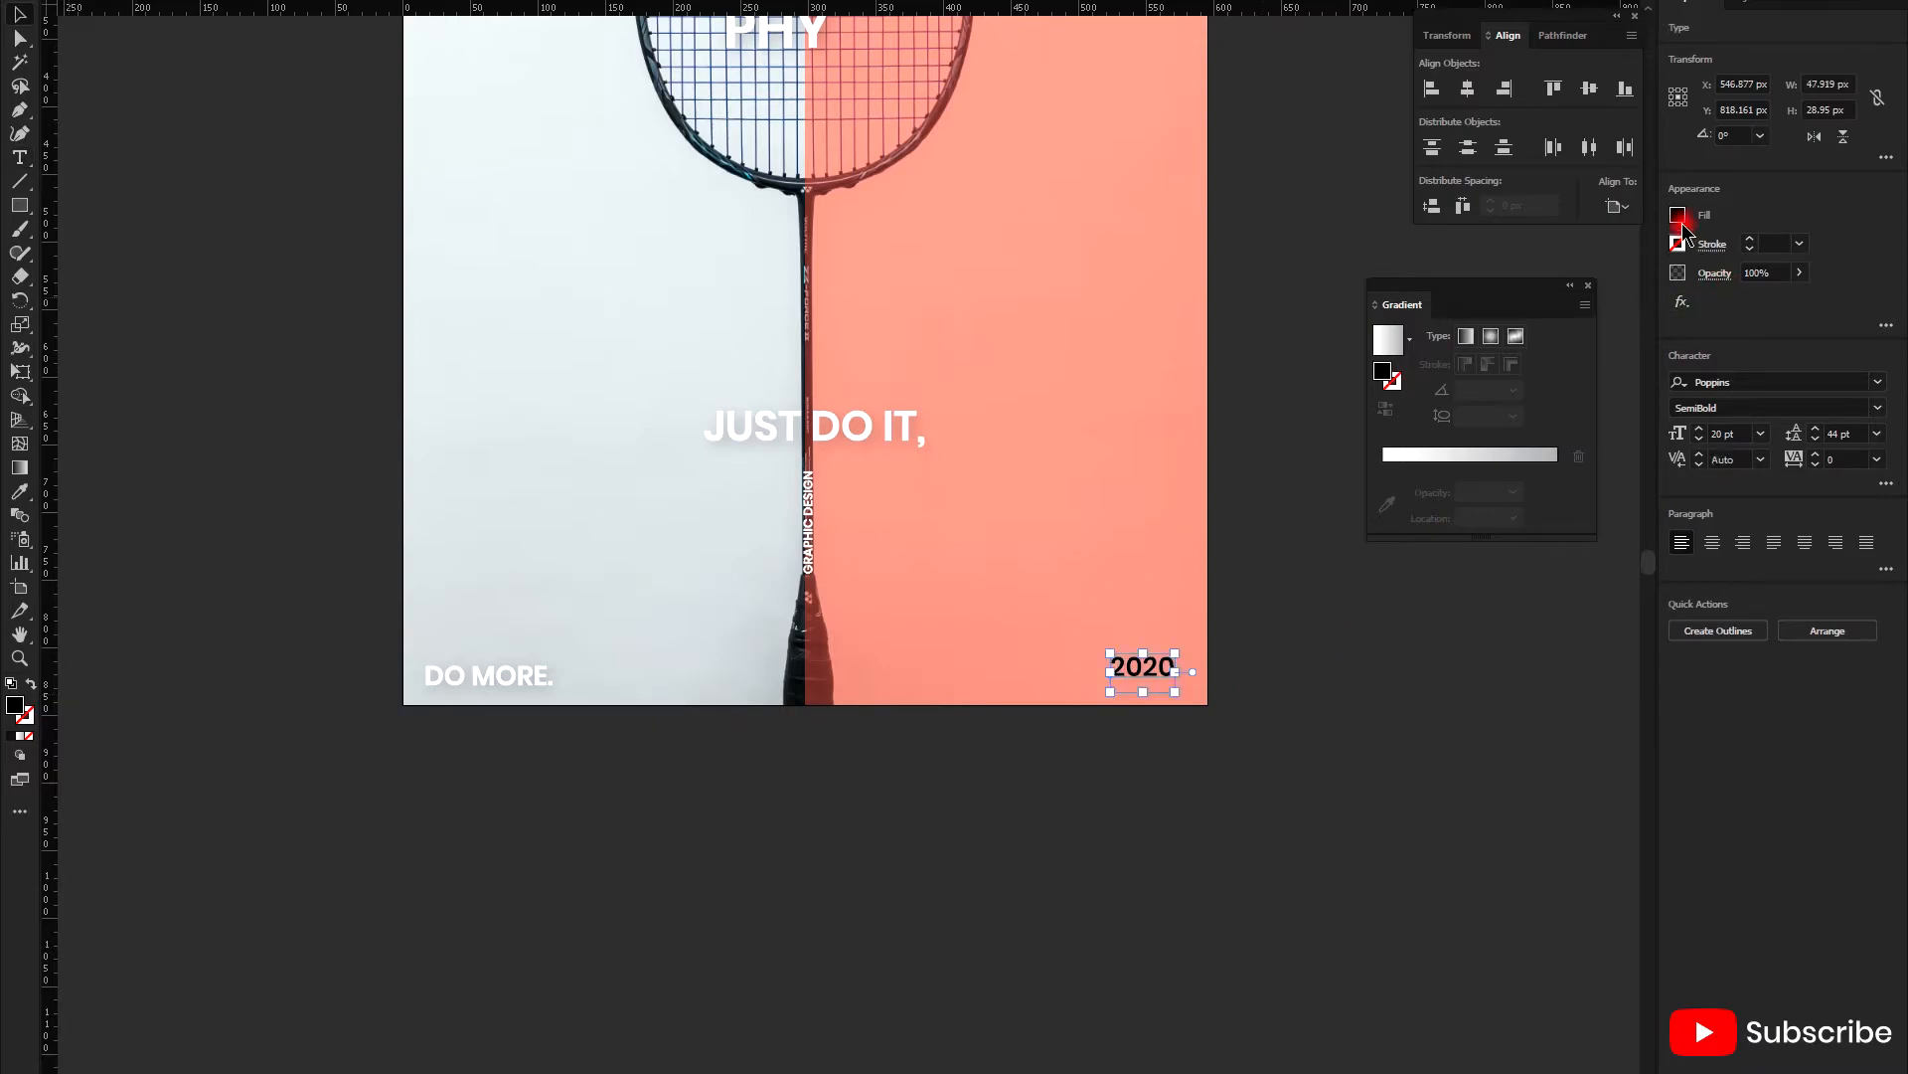
# - Fill the 2020 text with white, then rotate it 90° and place it along the poster's right edge
pyautogui.click(1678, 215)
pyautogui.click(1491, 288)
pyautogui.scroll(3, 1222, 647)
pyautogui.moveTo(1099, 664); pyautogui.dragTo(916, 562)
pyautogui.moveTo(1114, 714); pyautogui.dragTo(1157, 711)
# - Align the foot of the vertical 2020 text with the "DO MORE." baseline using a temporary horizontal guide
pyautogui.scroll(-3, 1174, 720)
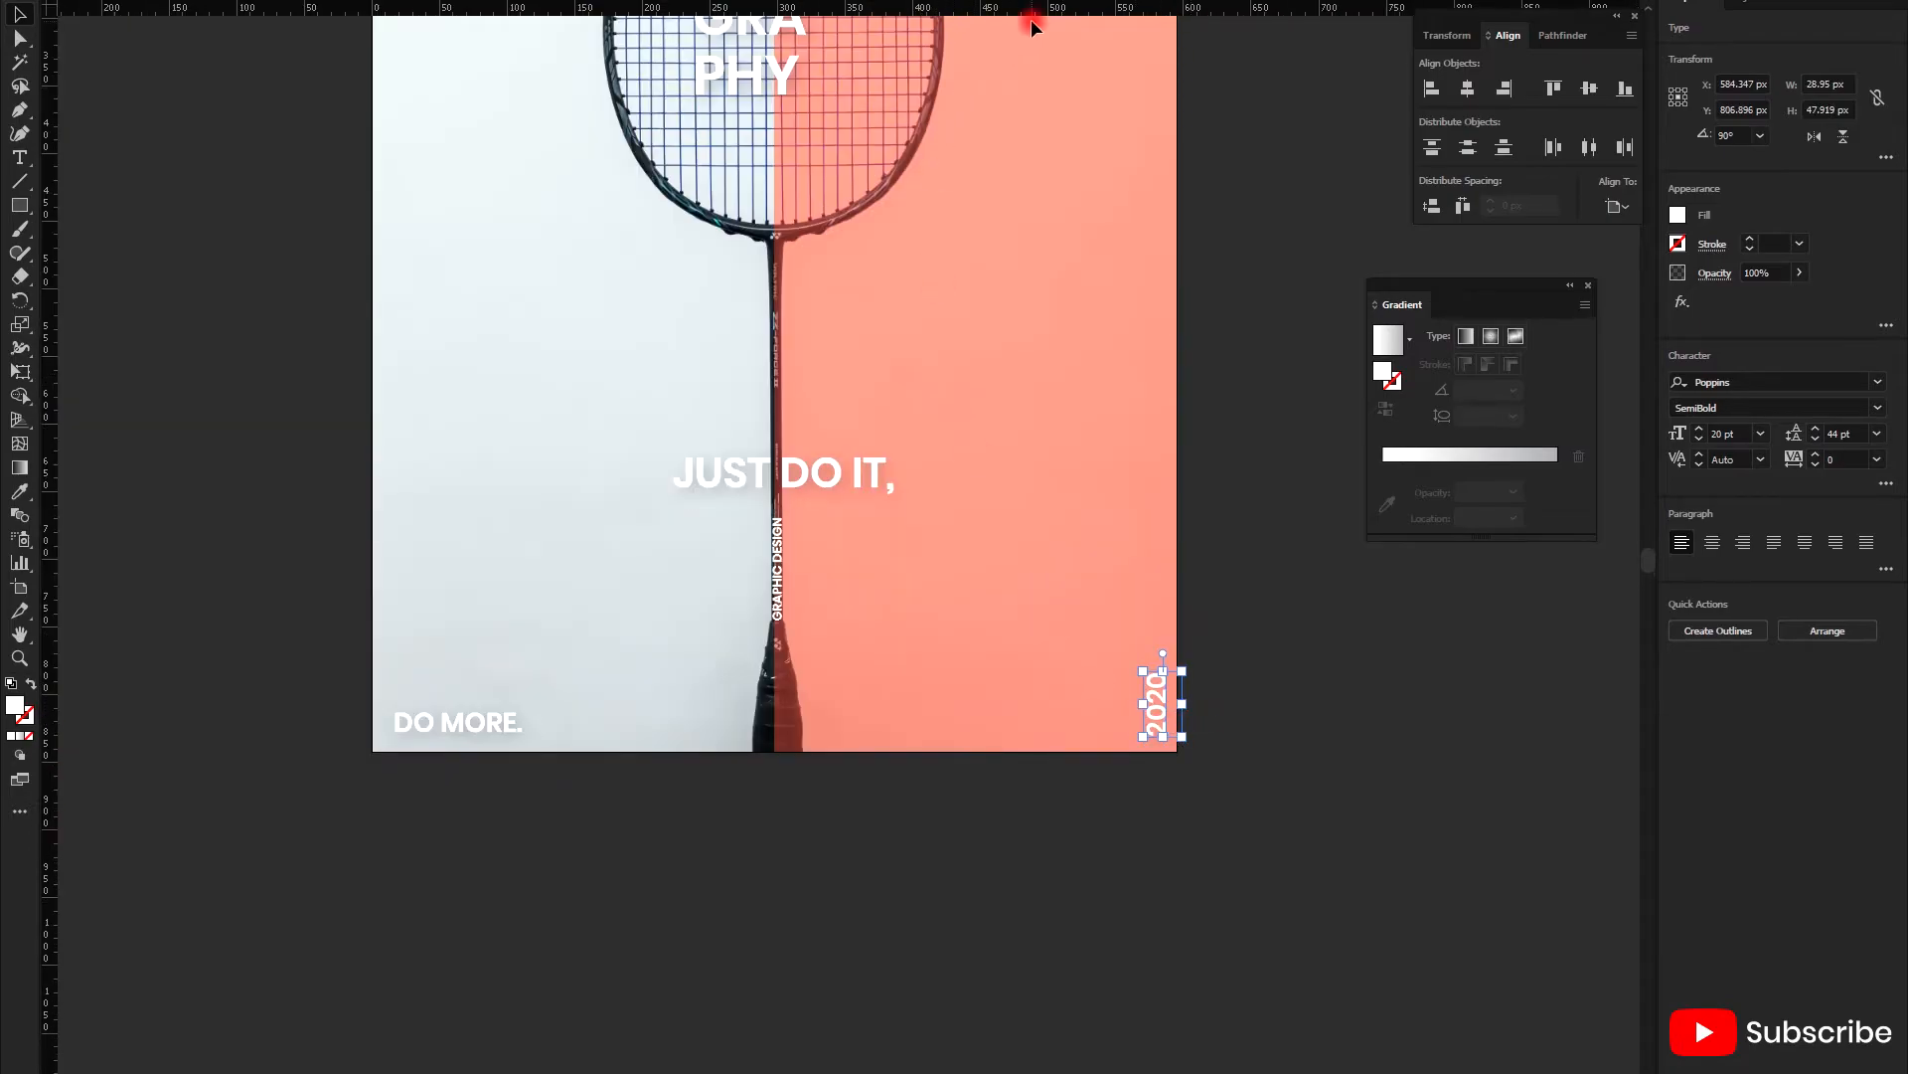
pyautogui.moveTo(1046, 687); pyautogui.dragTo(1084, 642)
pyautogui.scroll(6, 1180, 732)
pyautogui.scroll(-3, 1058, 671)
pyautogui.click(1262, 598)
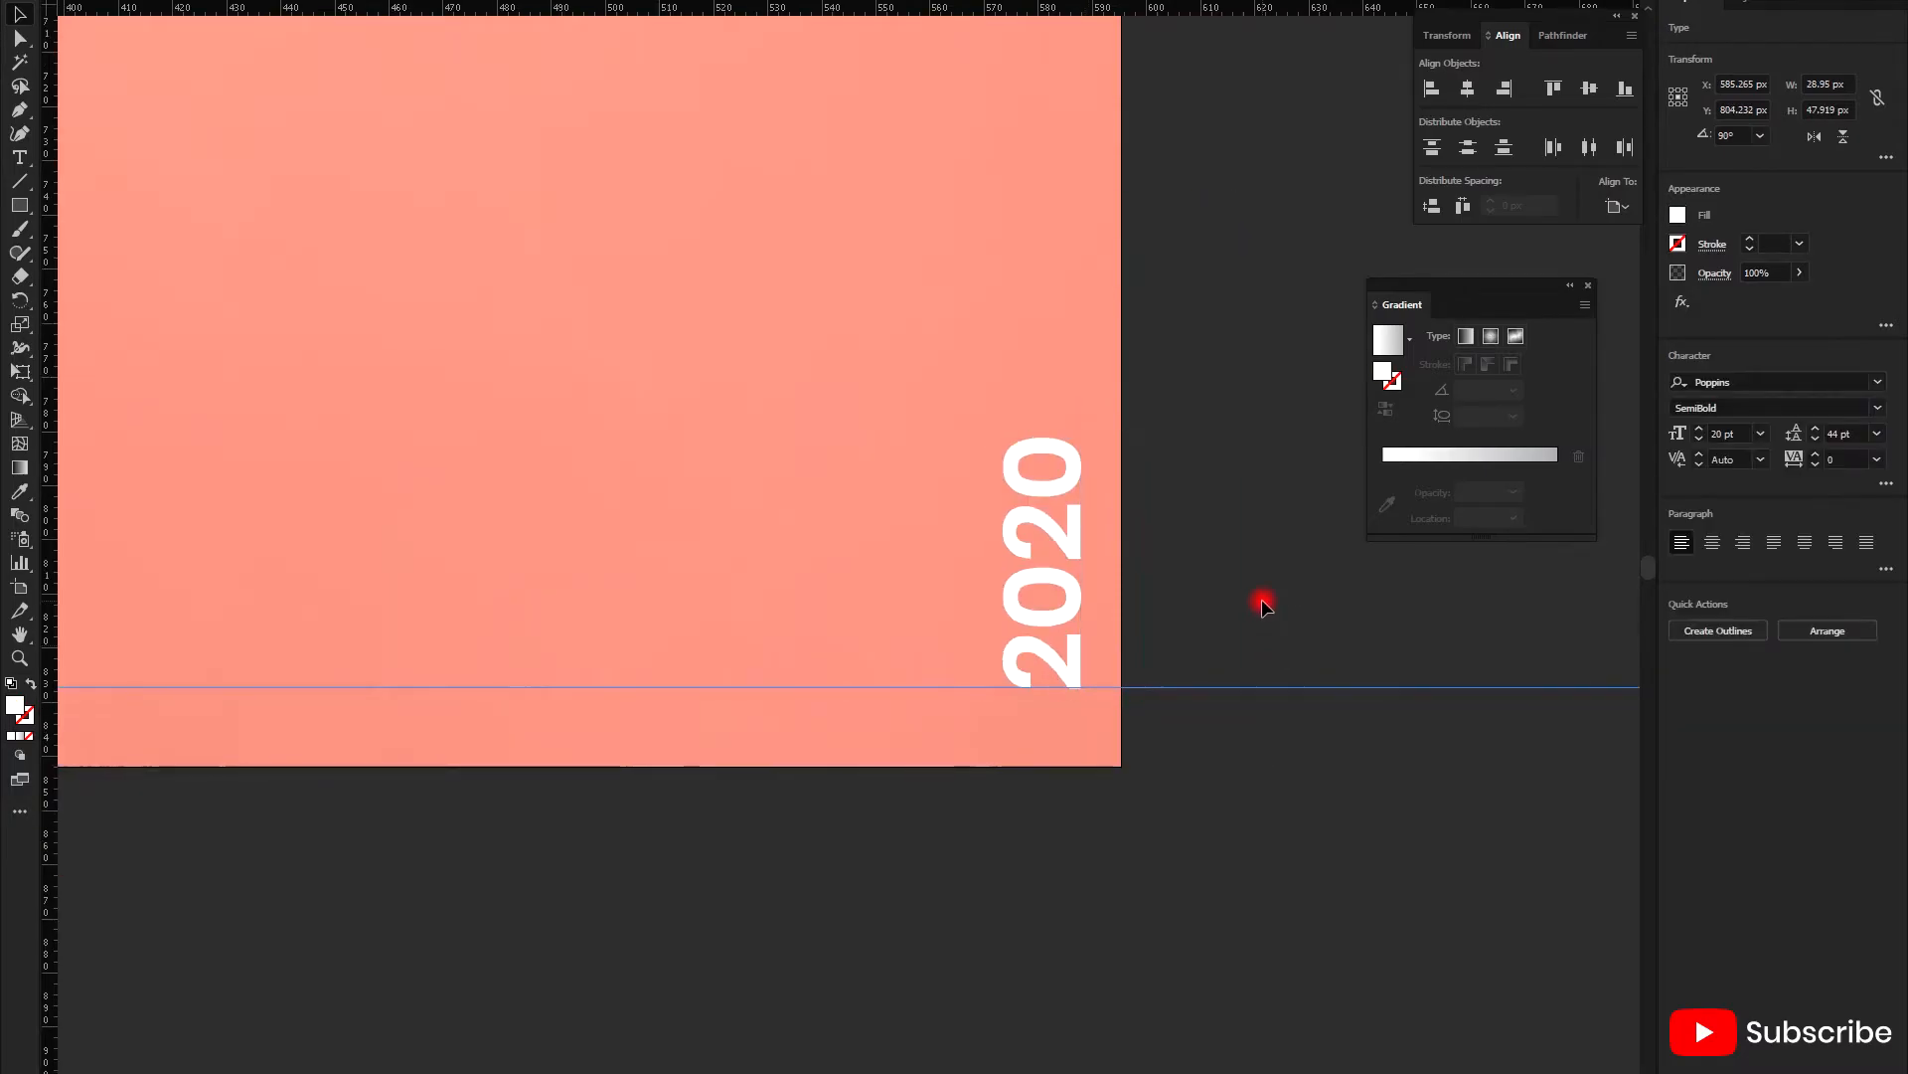
pyautogui.scroll(-1, 1172, 616)
pyautogui.scroll(-2, 1172, 616)
pyautogui.scroll(1, 1172, 617)
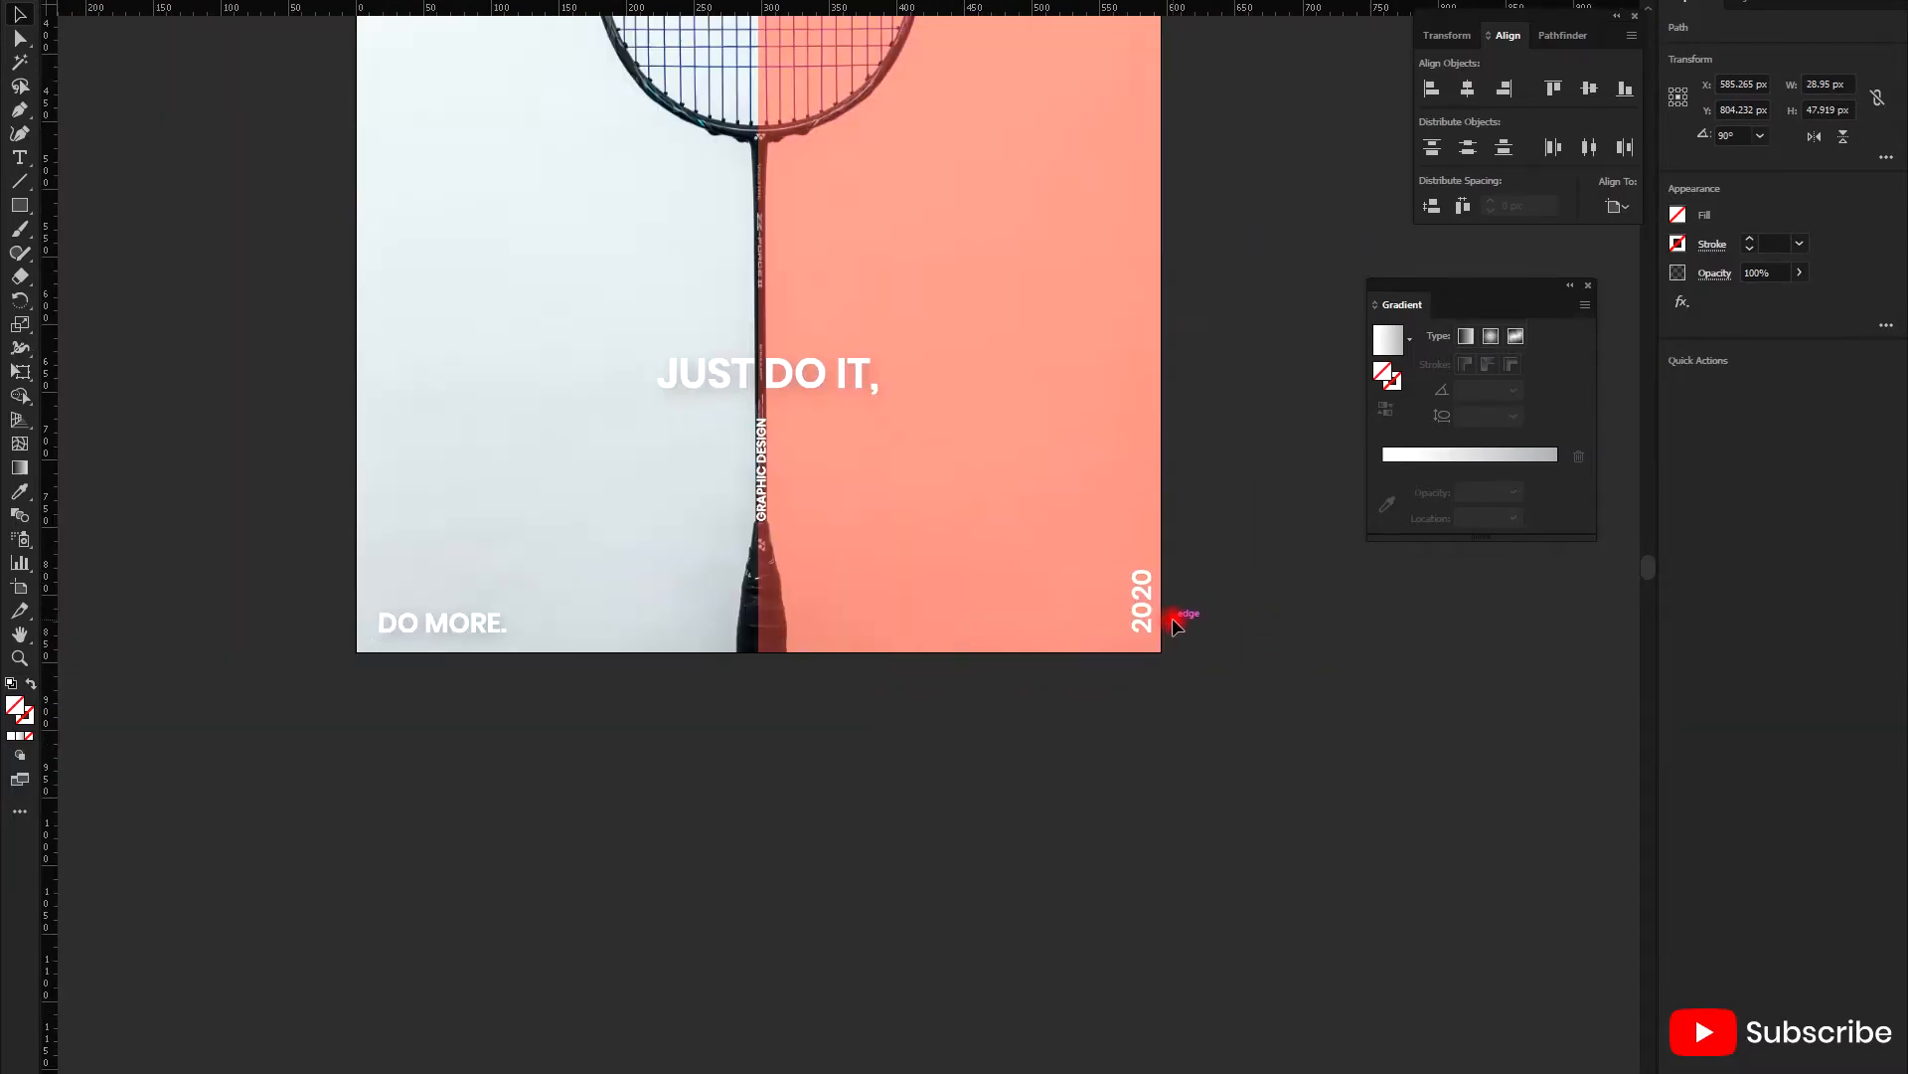
pyautogui.click(1136, 624)
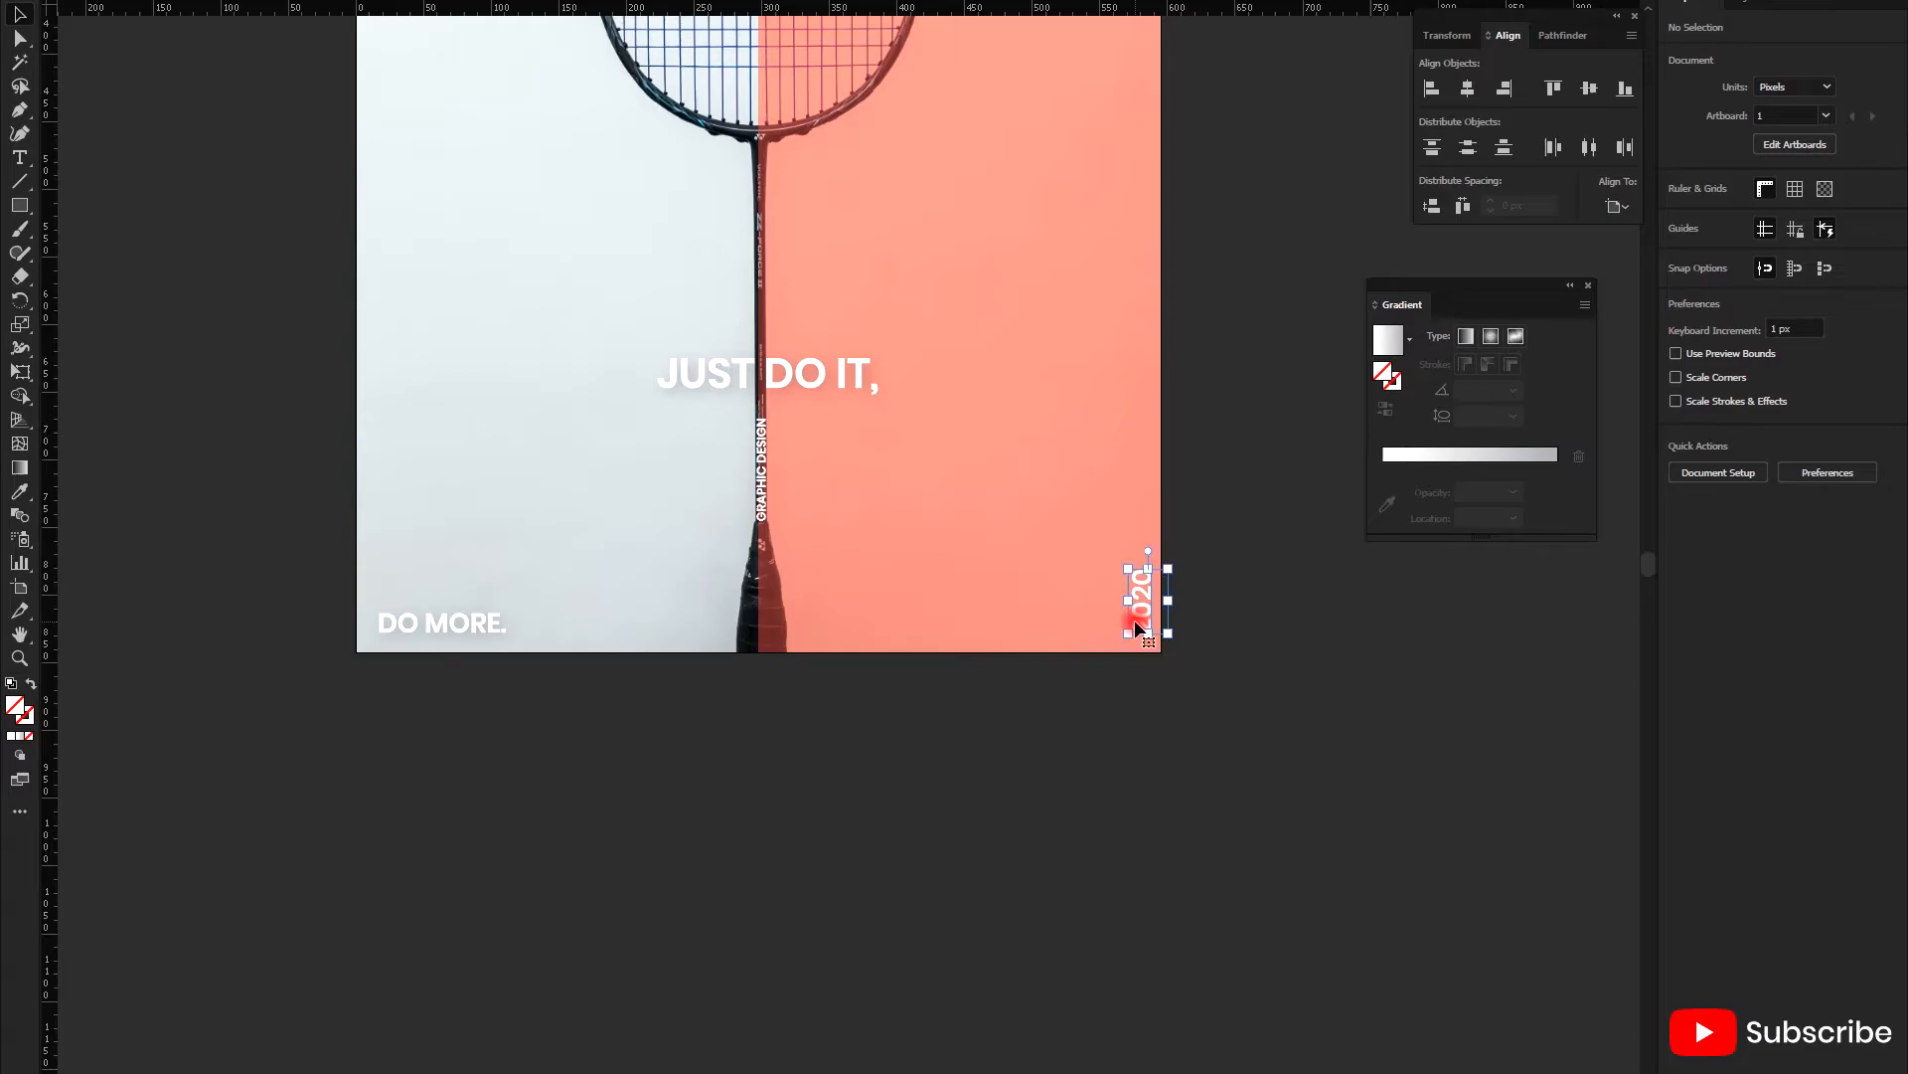
pyautogui.click(1214, 646)
# - Add the two-line text "CREATIVITY IS NOT COMPETITION" in black Poppins SemiBold, 20 pt, beside the racket shaft below the head
pyautogui.scroll(-1, 936, 653)
pyautogui.scroll(4, 993, 629)
pyautogui.press('t')
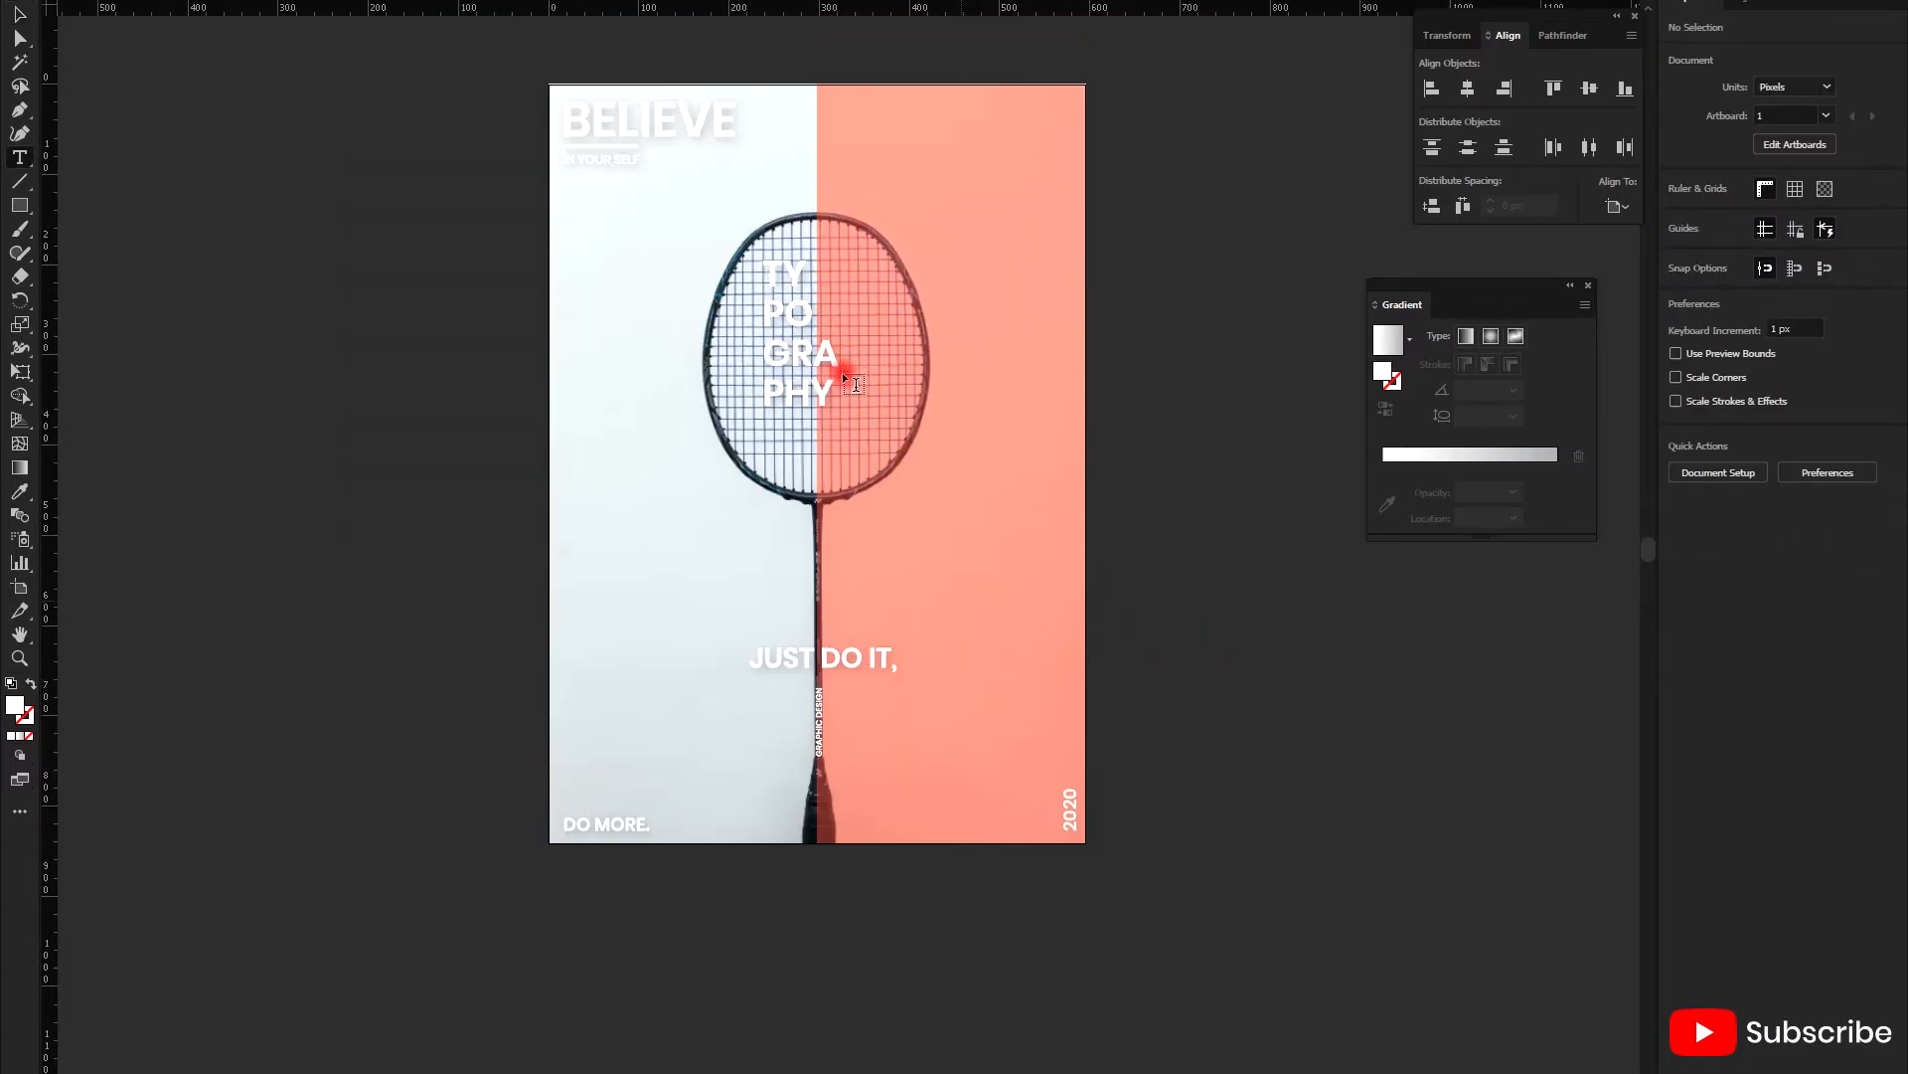
pyautogui.scroll(1, 844, 373)
pyautogui.scroll(1, 870, 402)
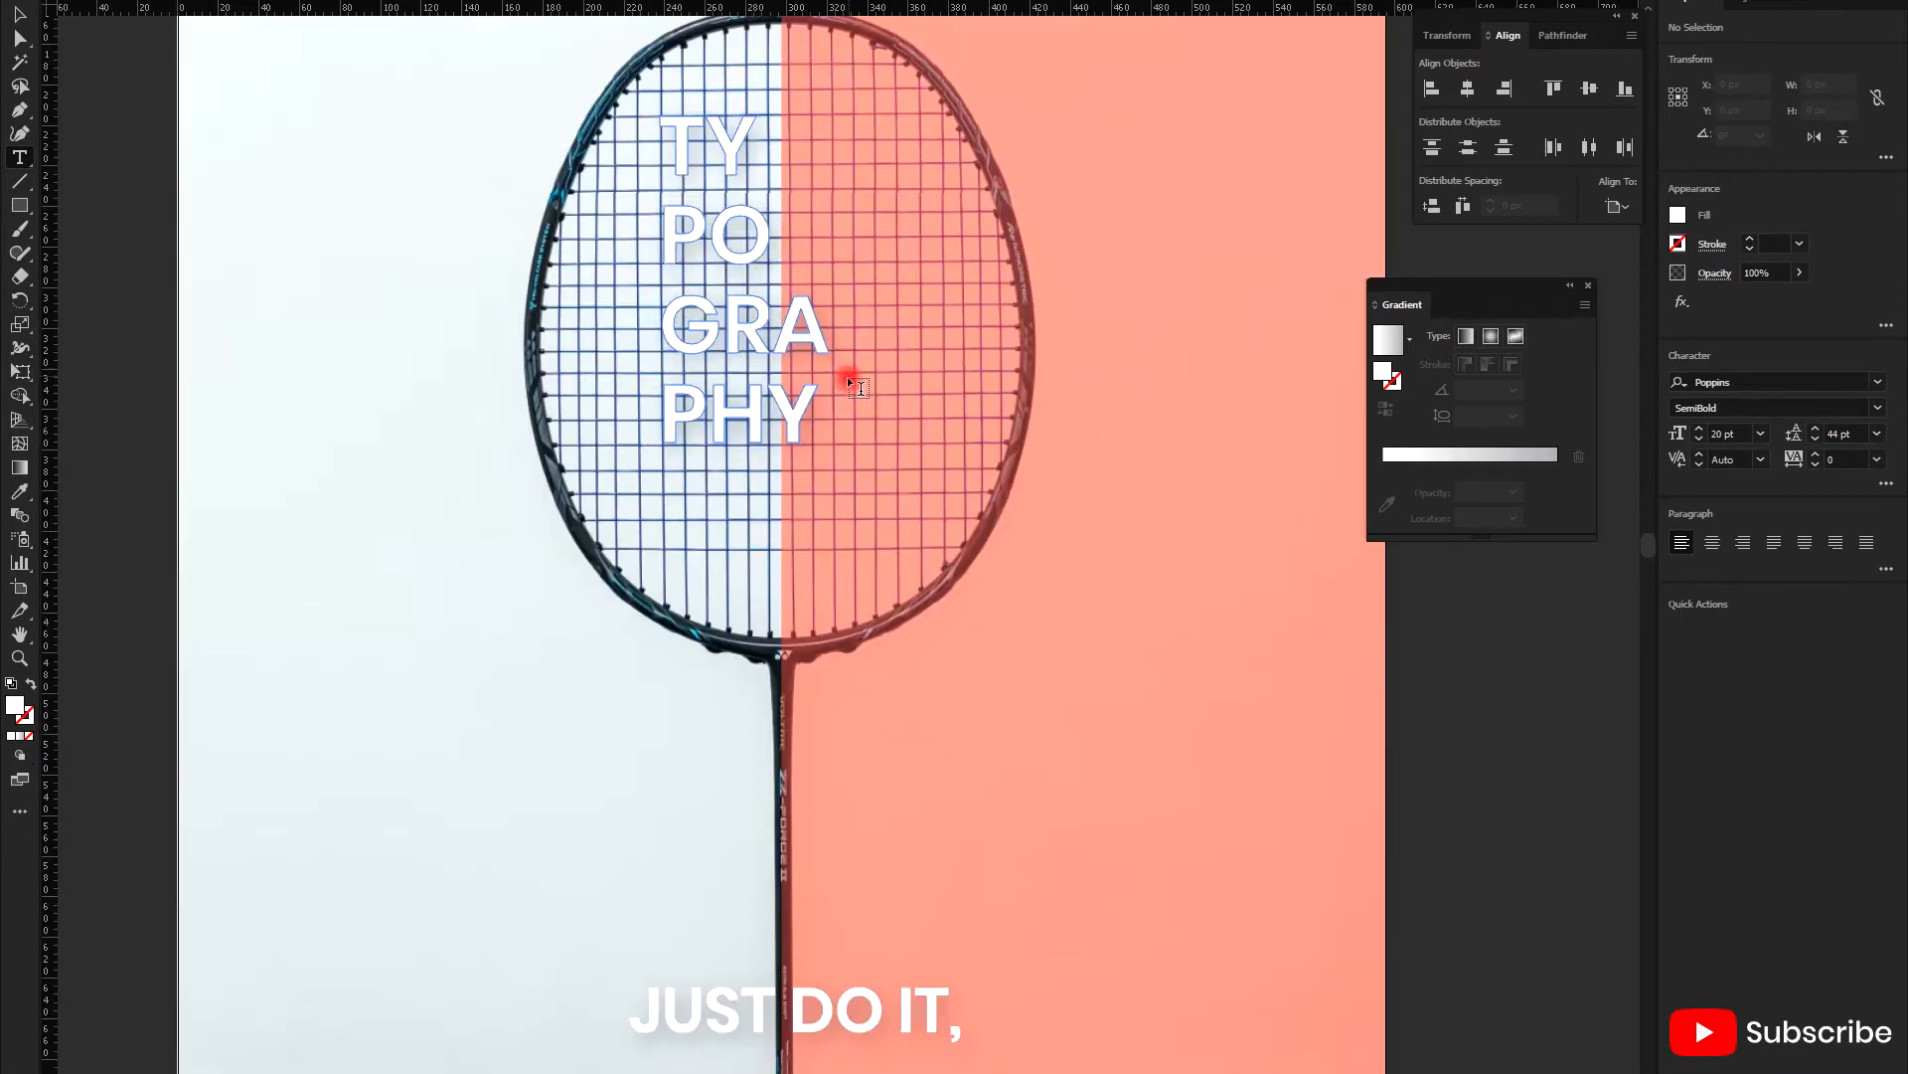
pyautogui.scroll(-1, 848, 374)
pyautogui.click(837, 651)
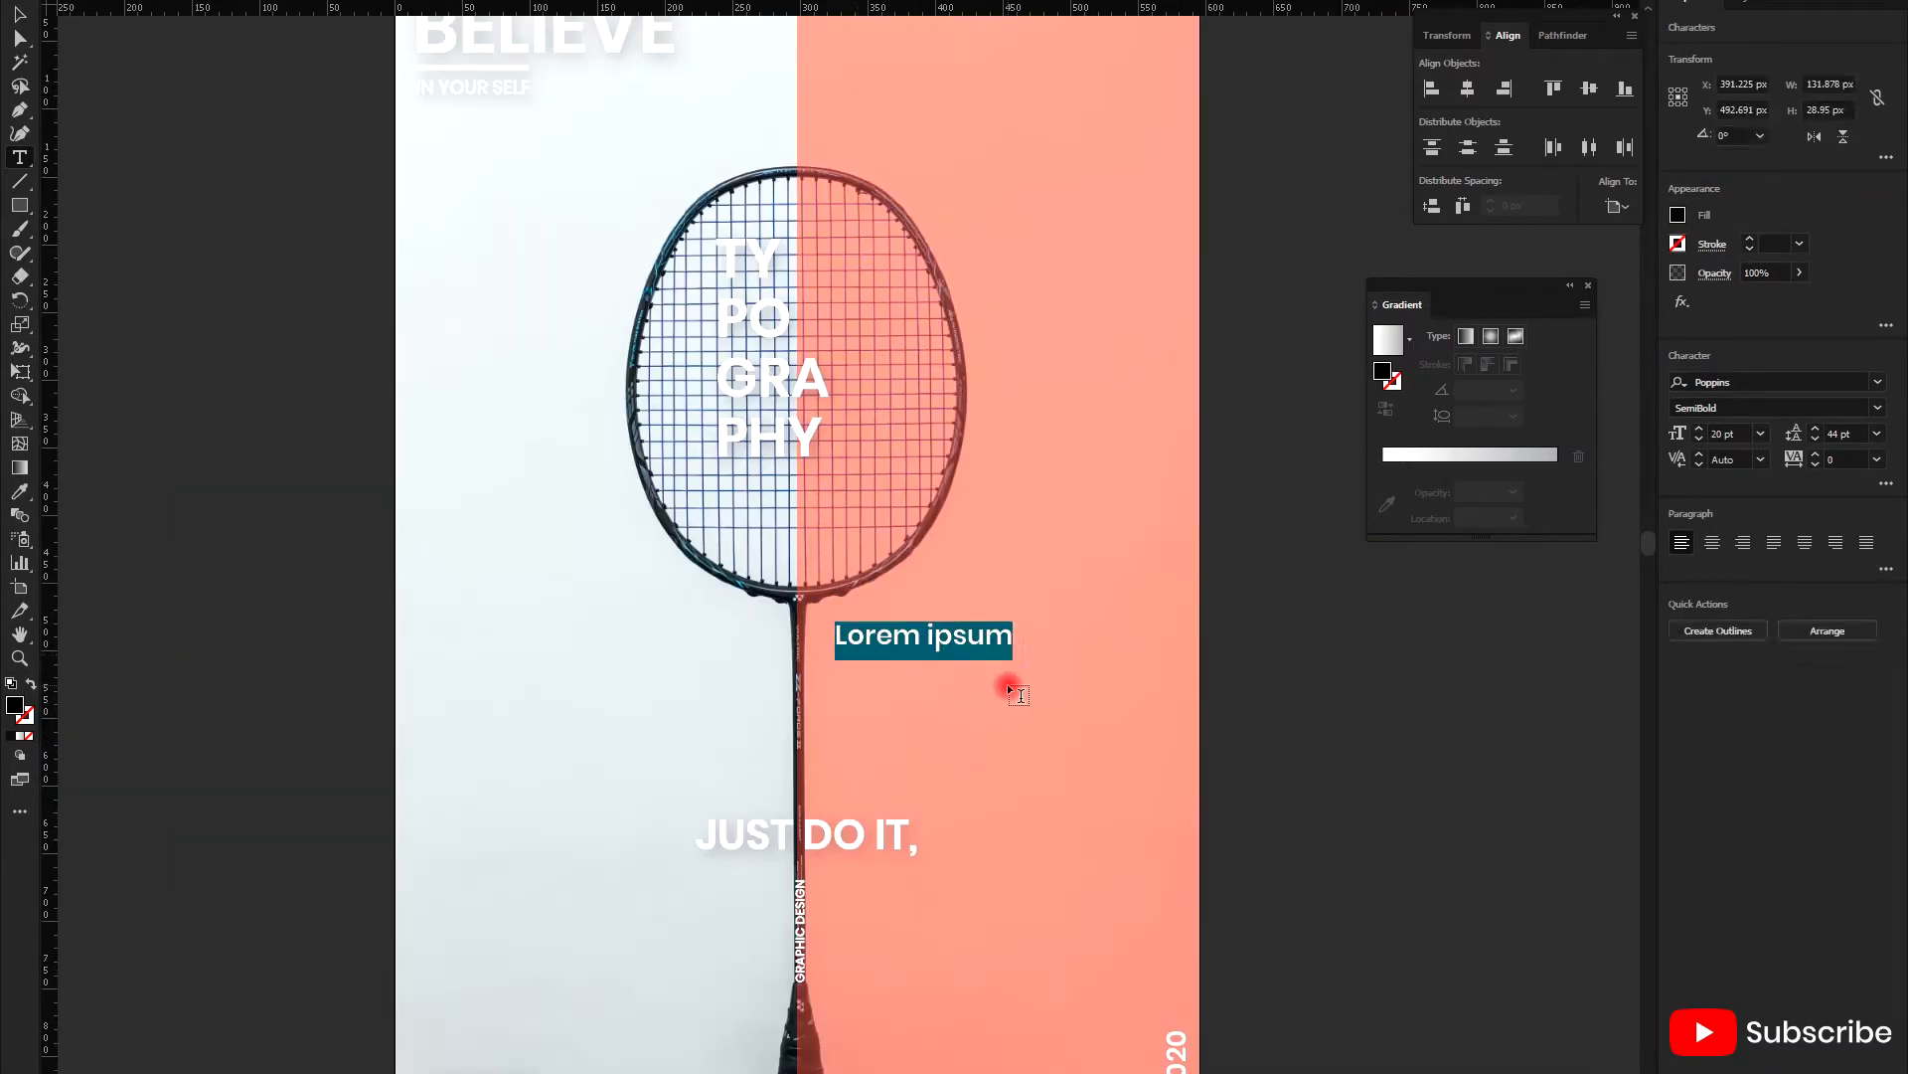
pyautogui.write('CREATIVI')
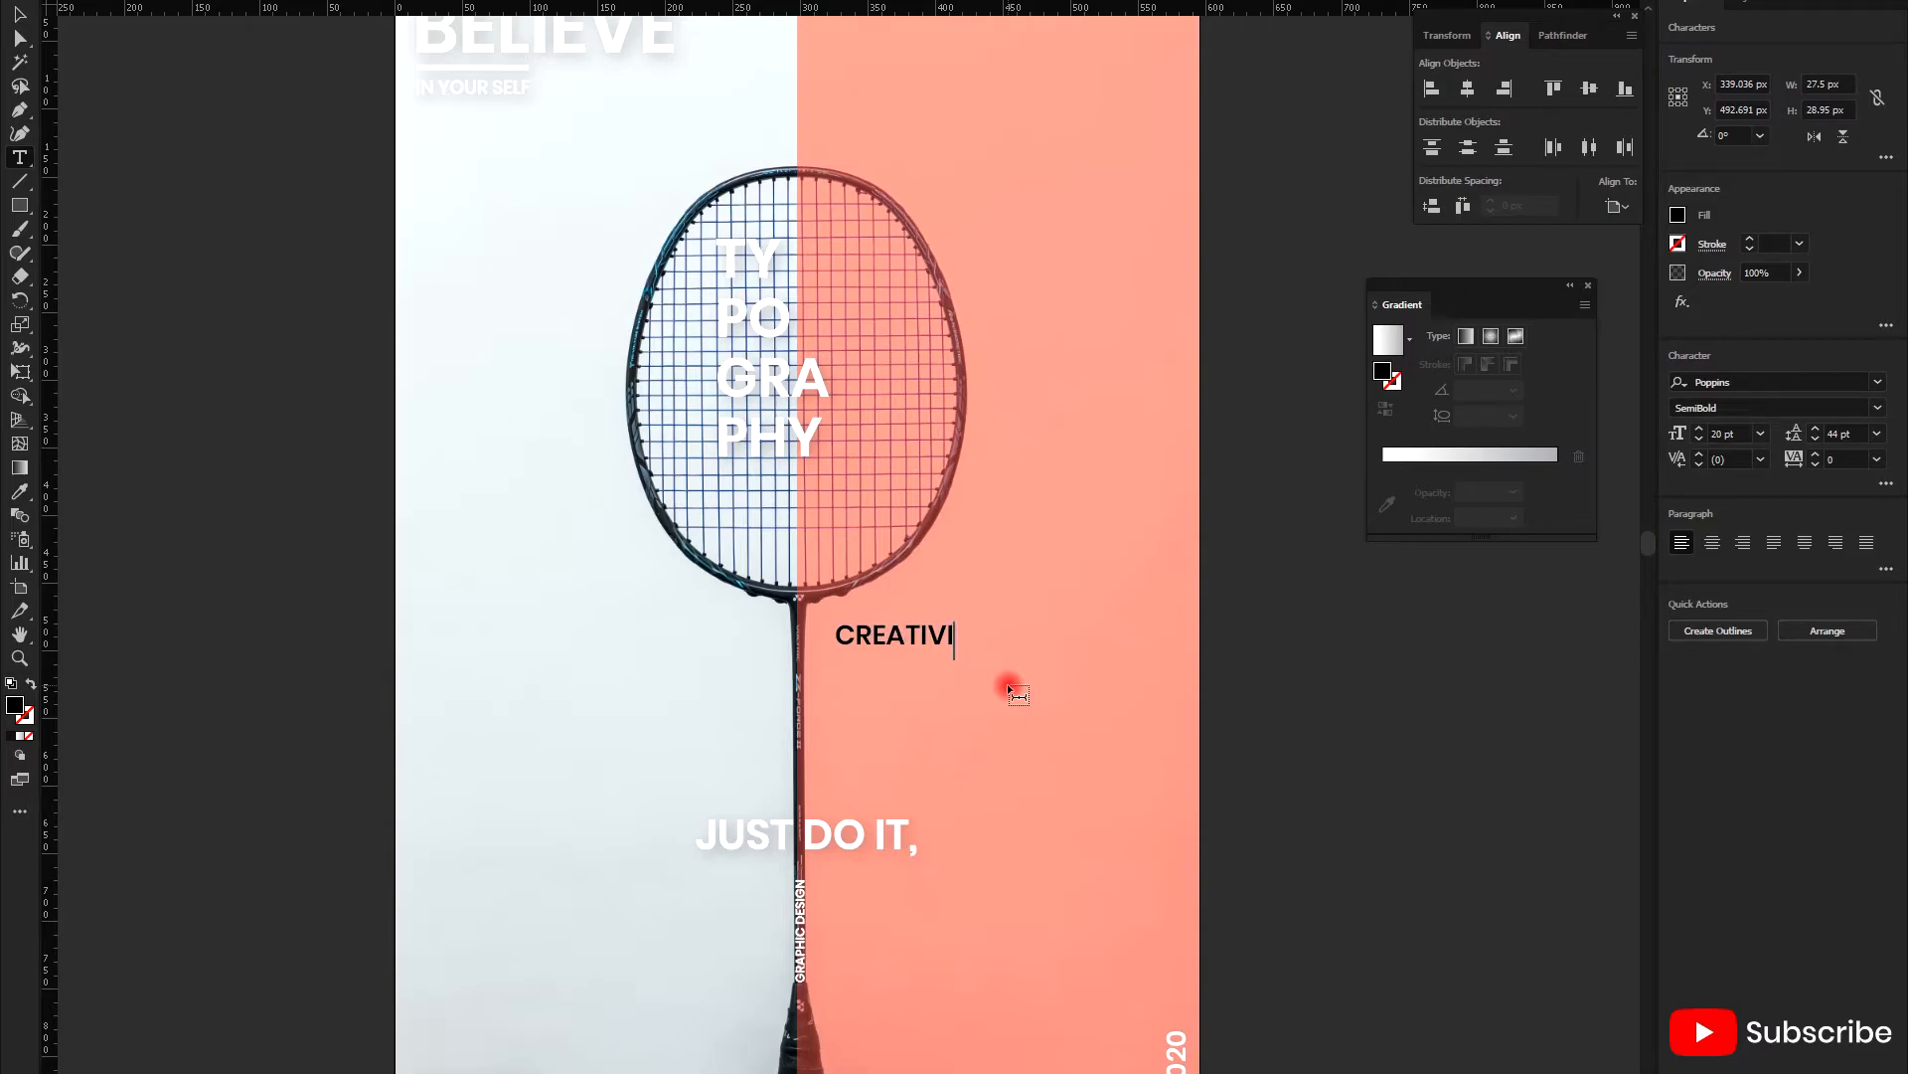
pyautogui.write('TY IS NOT')
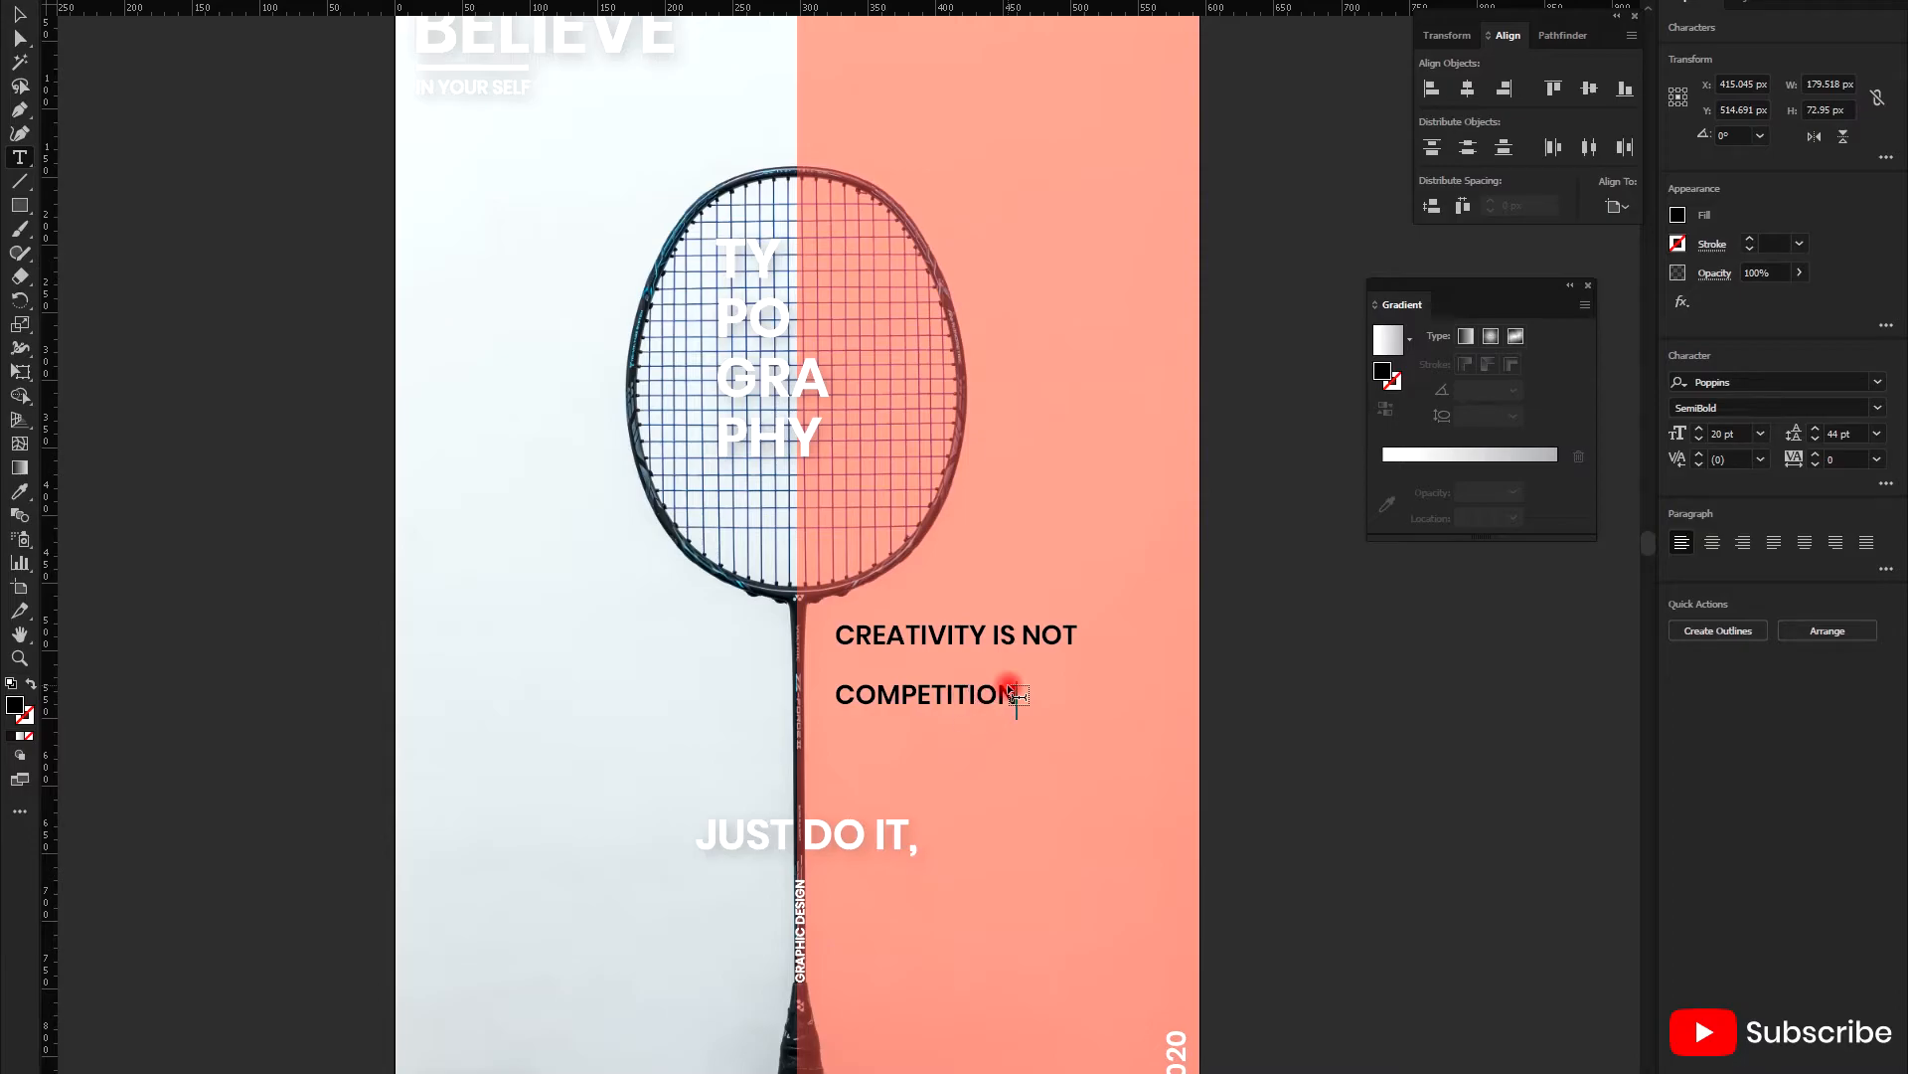
pyautogui.press('Escape')
pyautogui.scroll(-1, 941, 723)
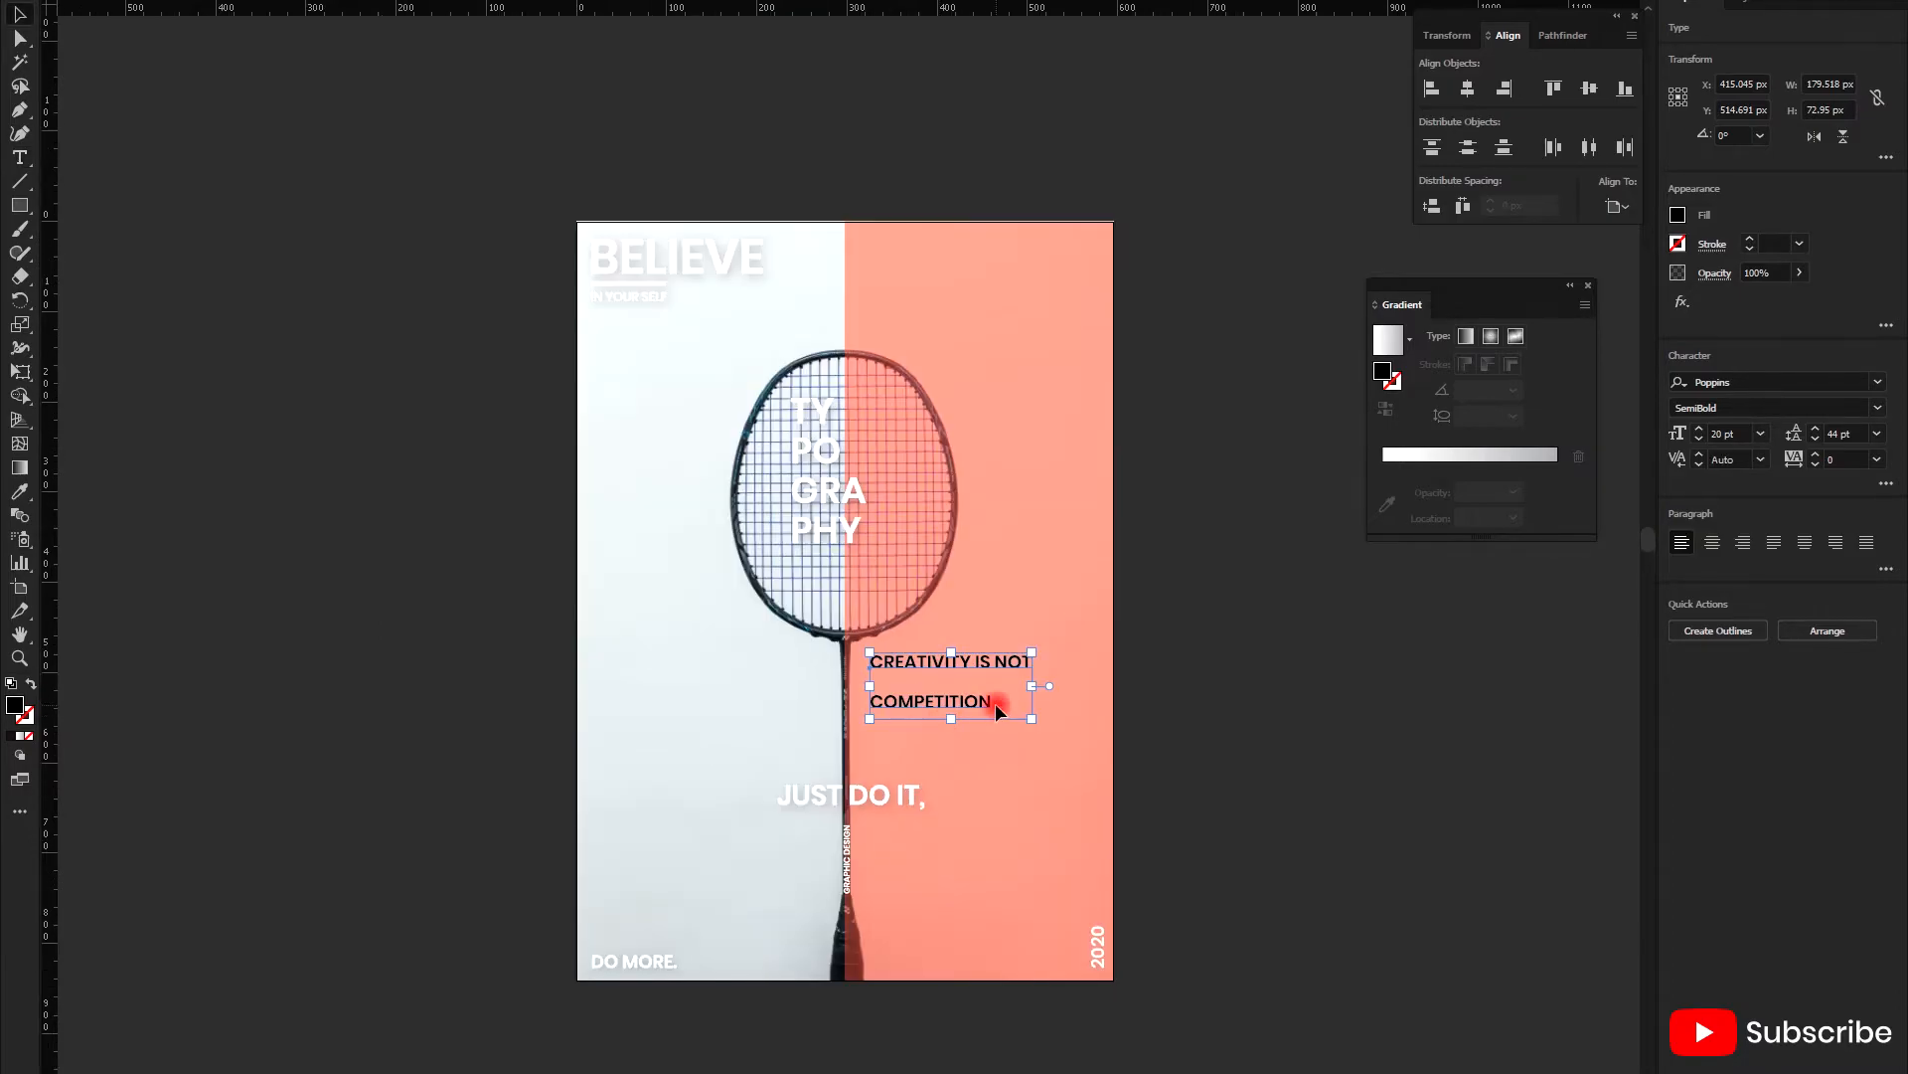
# - Tighten the leading of the CREATIVITY IS NOT COMPETITION text to 23 pt and fill it with white
pyautogui.scroll(1, 984, 718)
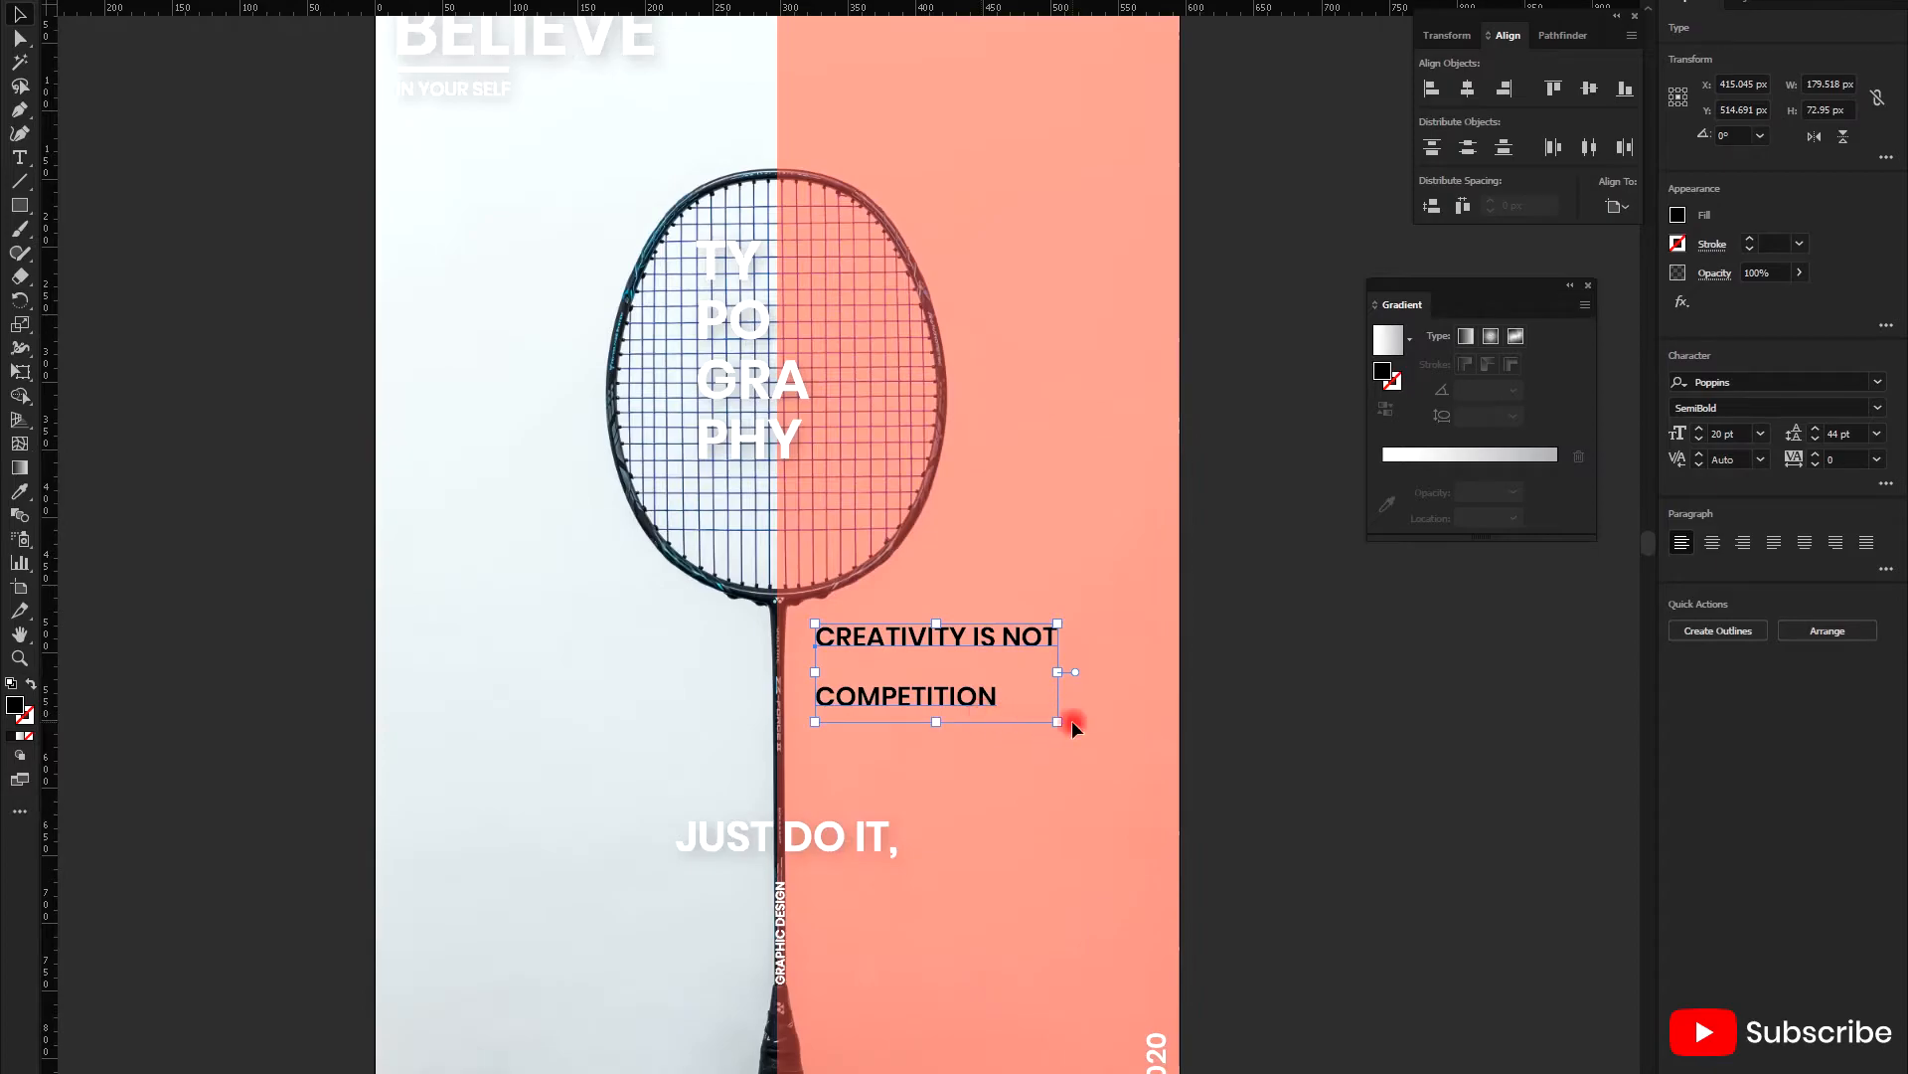
pyautogui.click(1847, 434)
pyautogui.write('27')
pyautogui.press('Return')
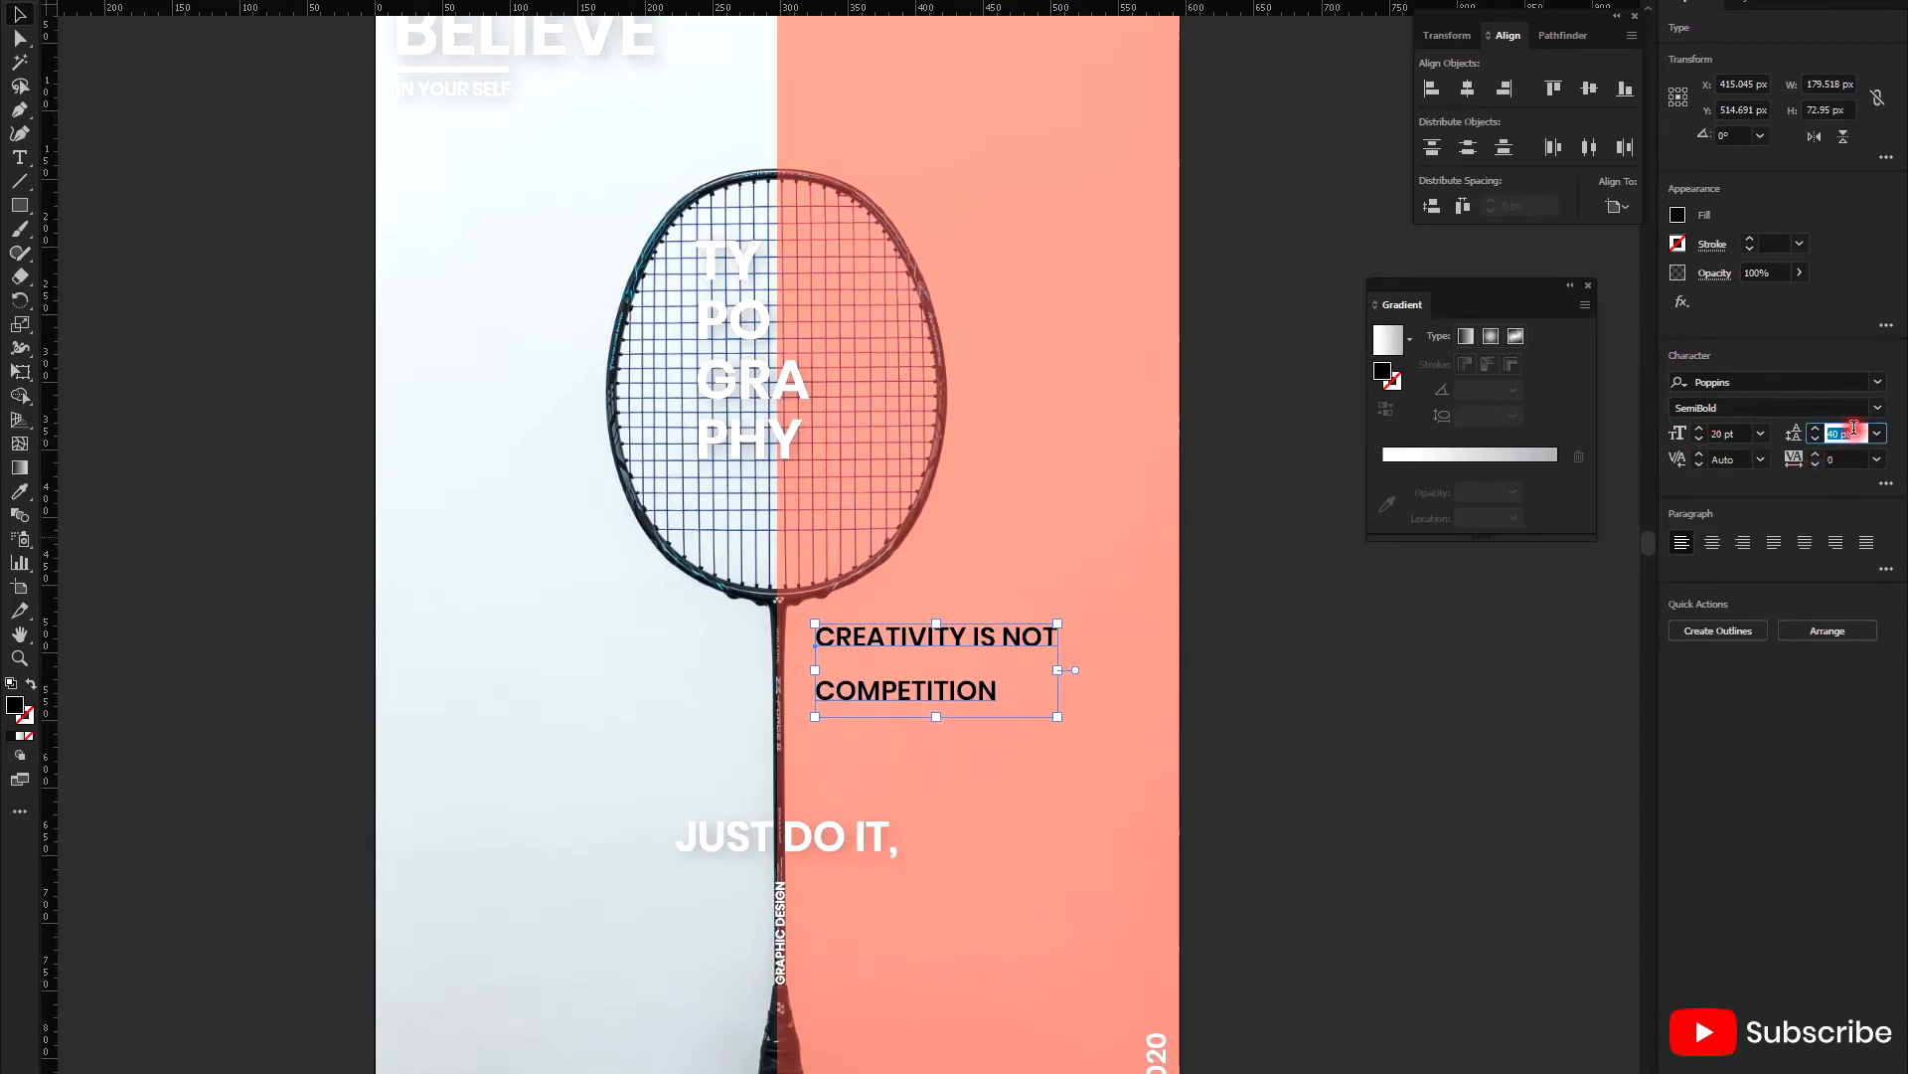
pyautogui.press('Down')
pyautogui.press('Down')
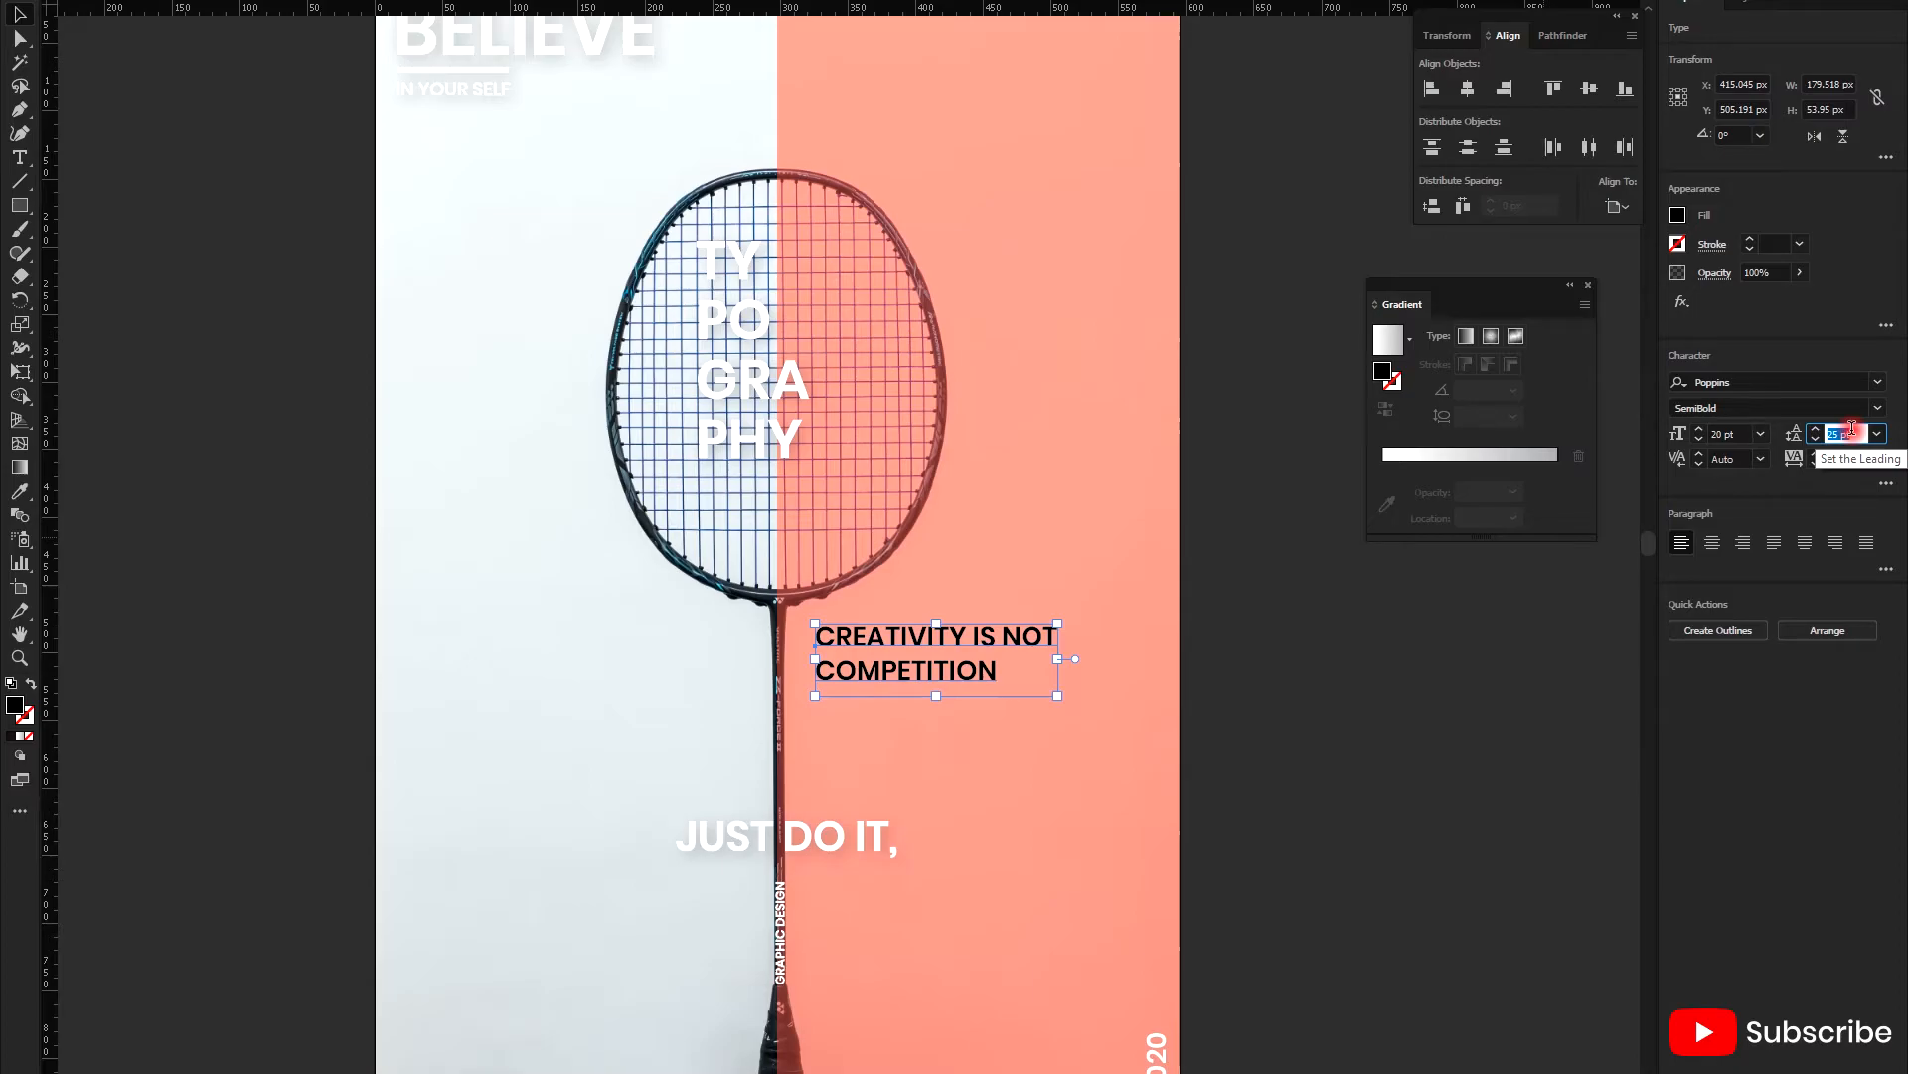
pyautogui.press('Down')
pyautogui.press('Down')
pyautogui.click(1671, 231)
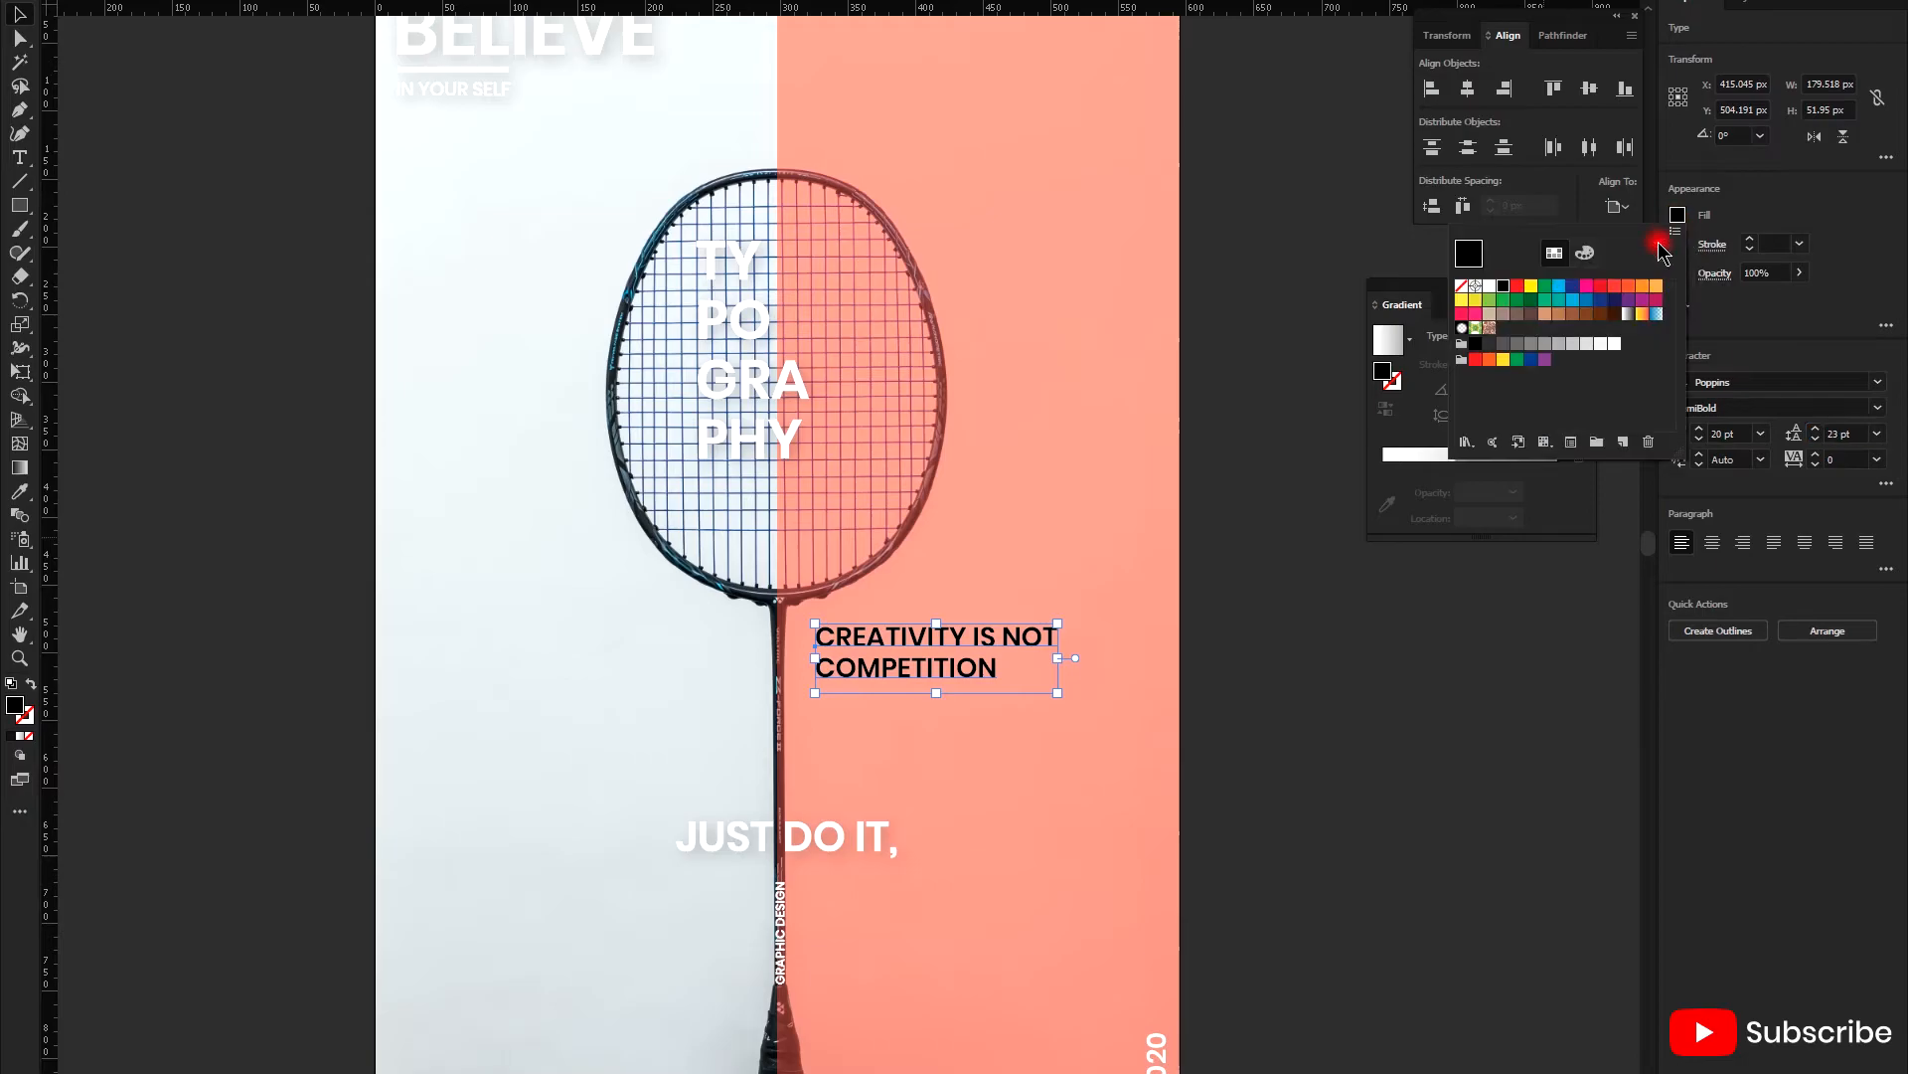
pyautogui.click(1490, 285)
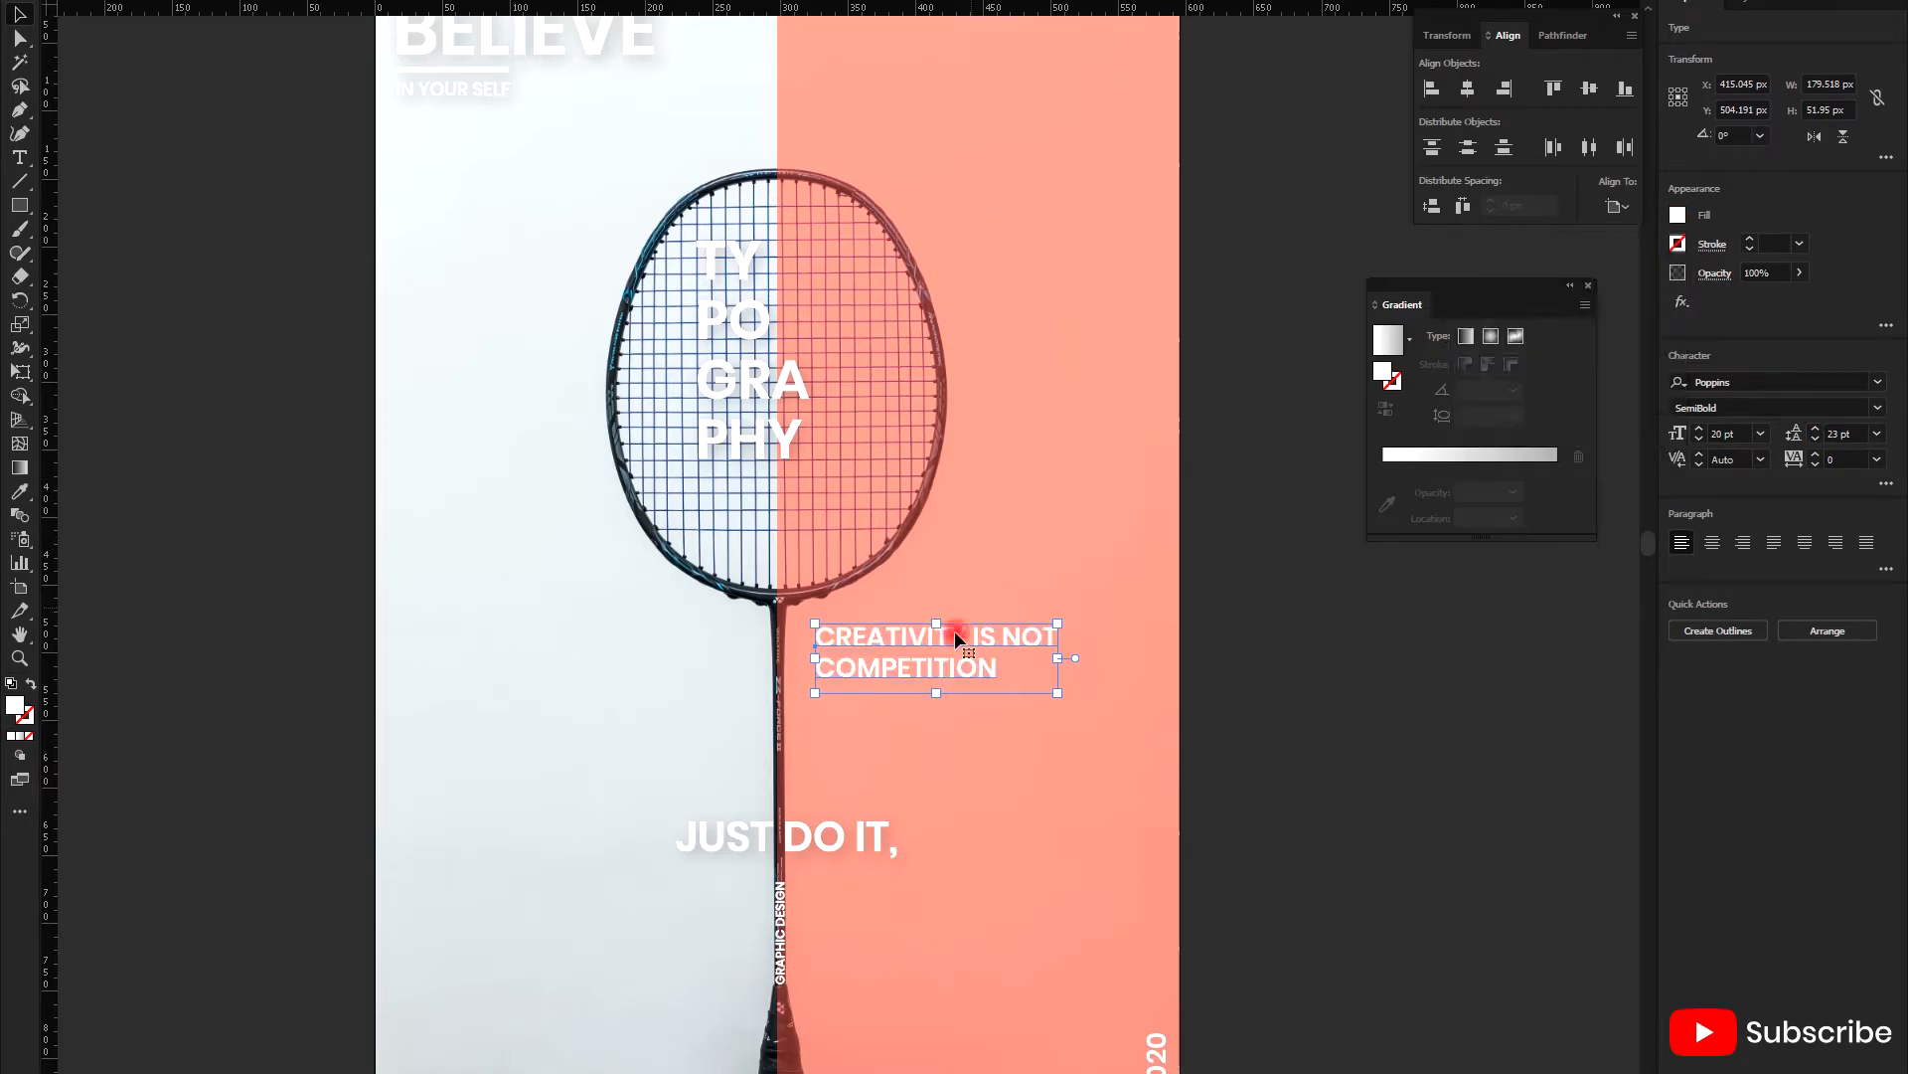
# - Scale the CREATIVITY IS NOT COMPETITION text down to about 11.39 pt and place it just beneath PHY, aligned with its left edge
pyautogui.moveTo(982, 635); pyautogui.dragTo(869, 475)
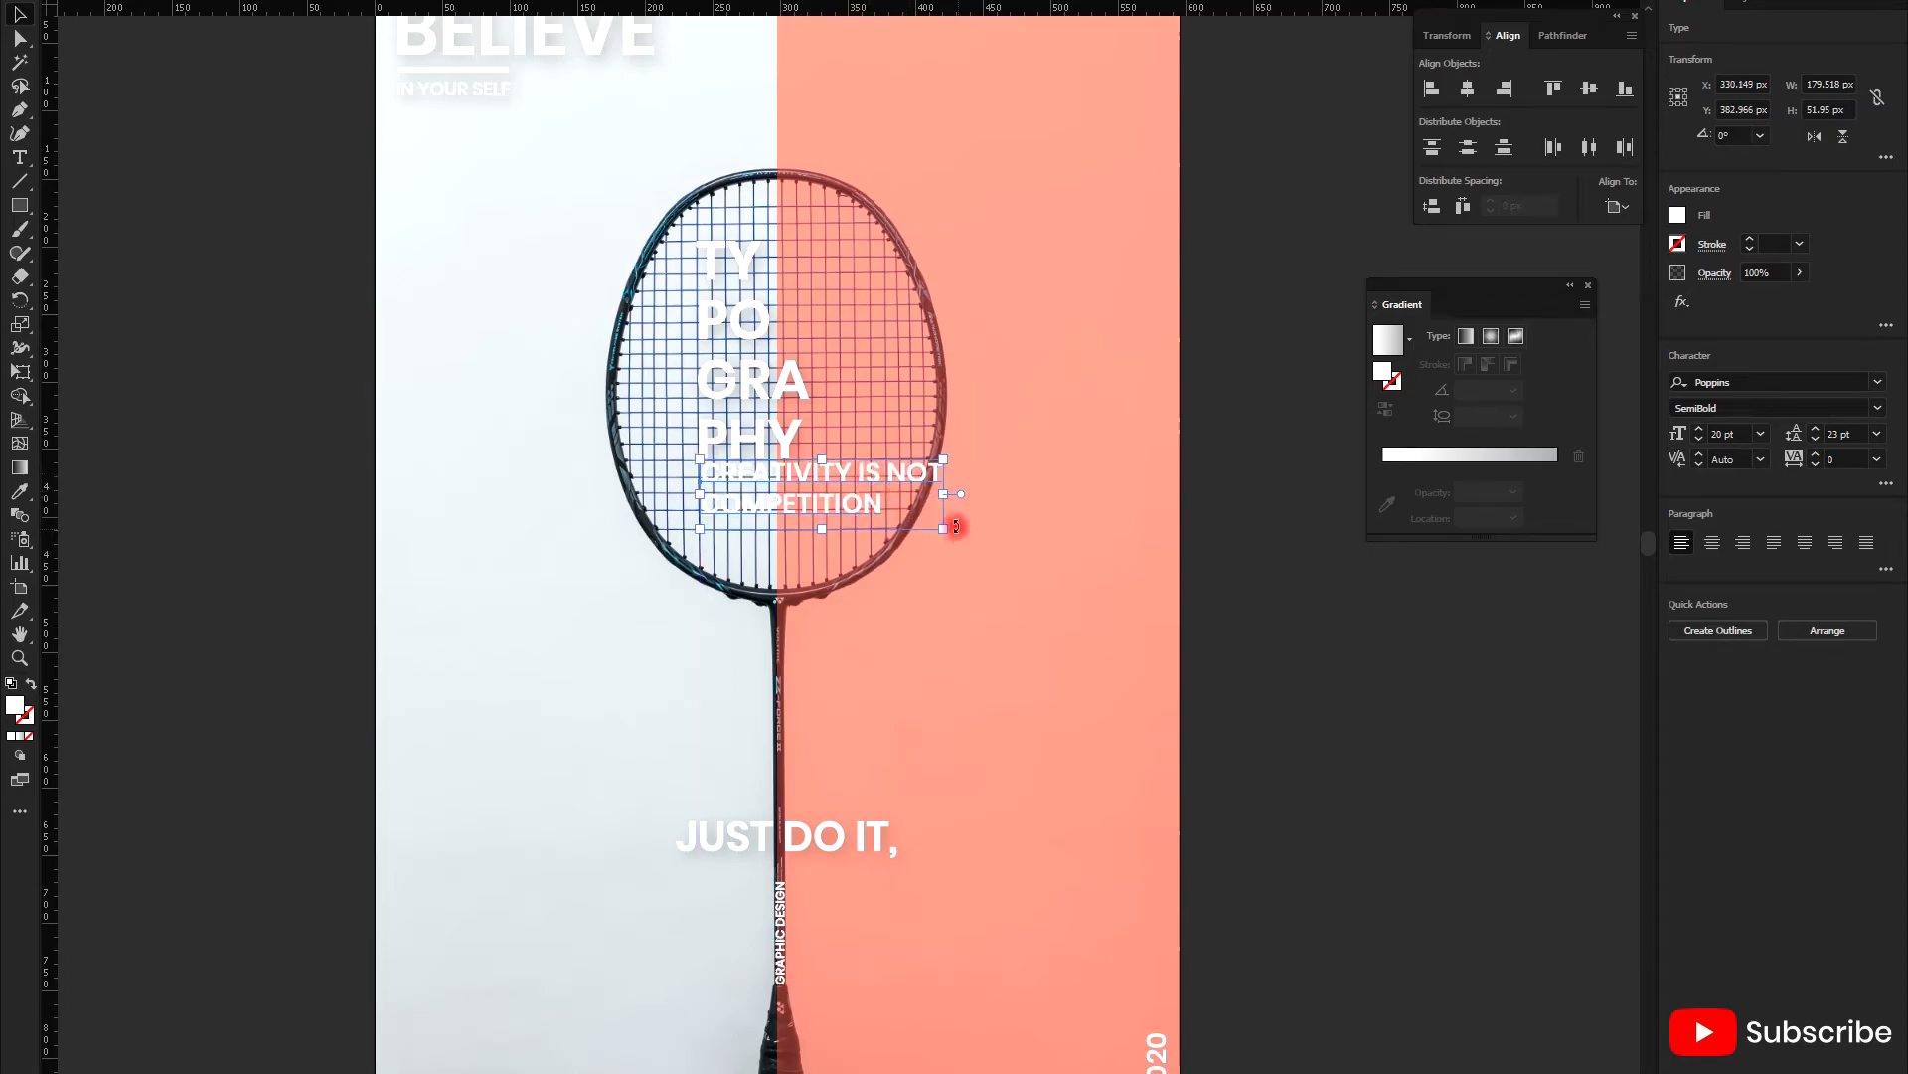
pyautogui.moveTo(947, 527); pyautogui.dragTo(840, 498)
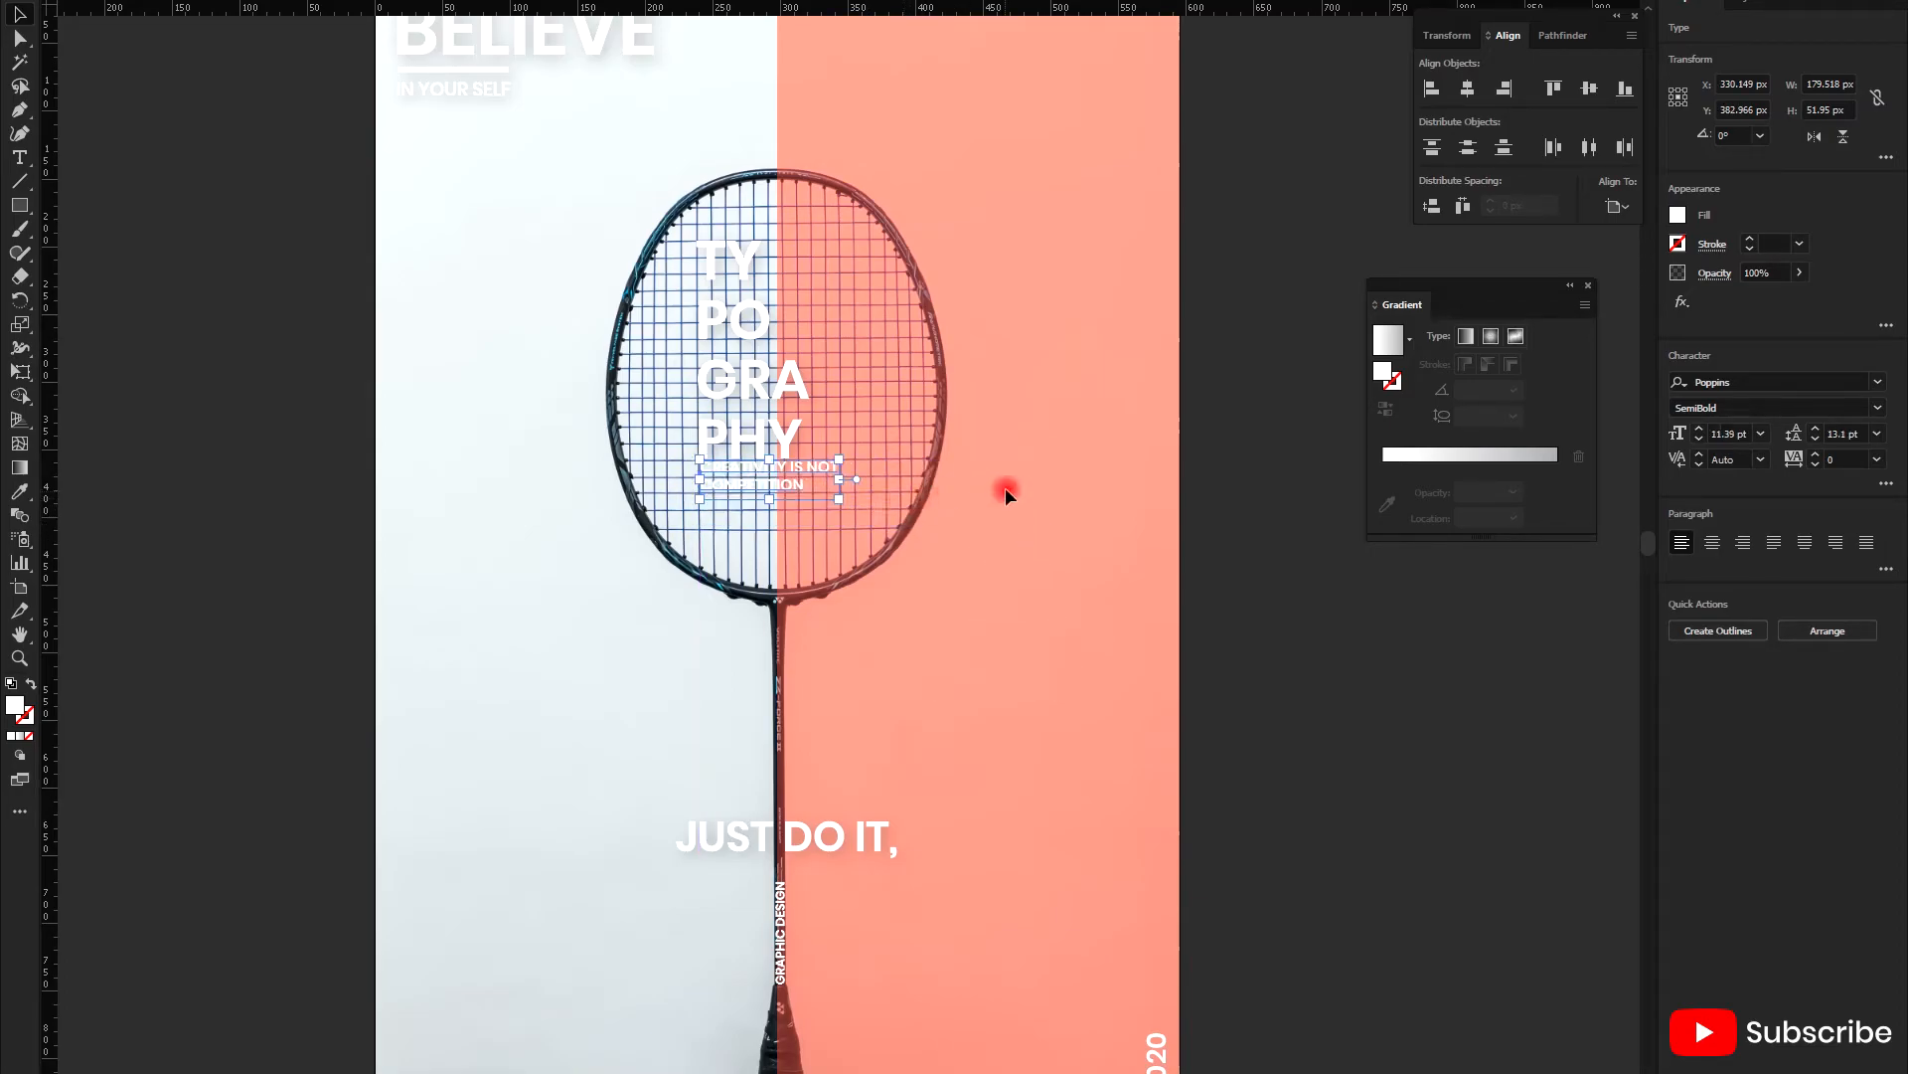
pyautogui.scroll(4, 780, 499)
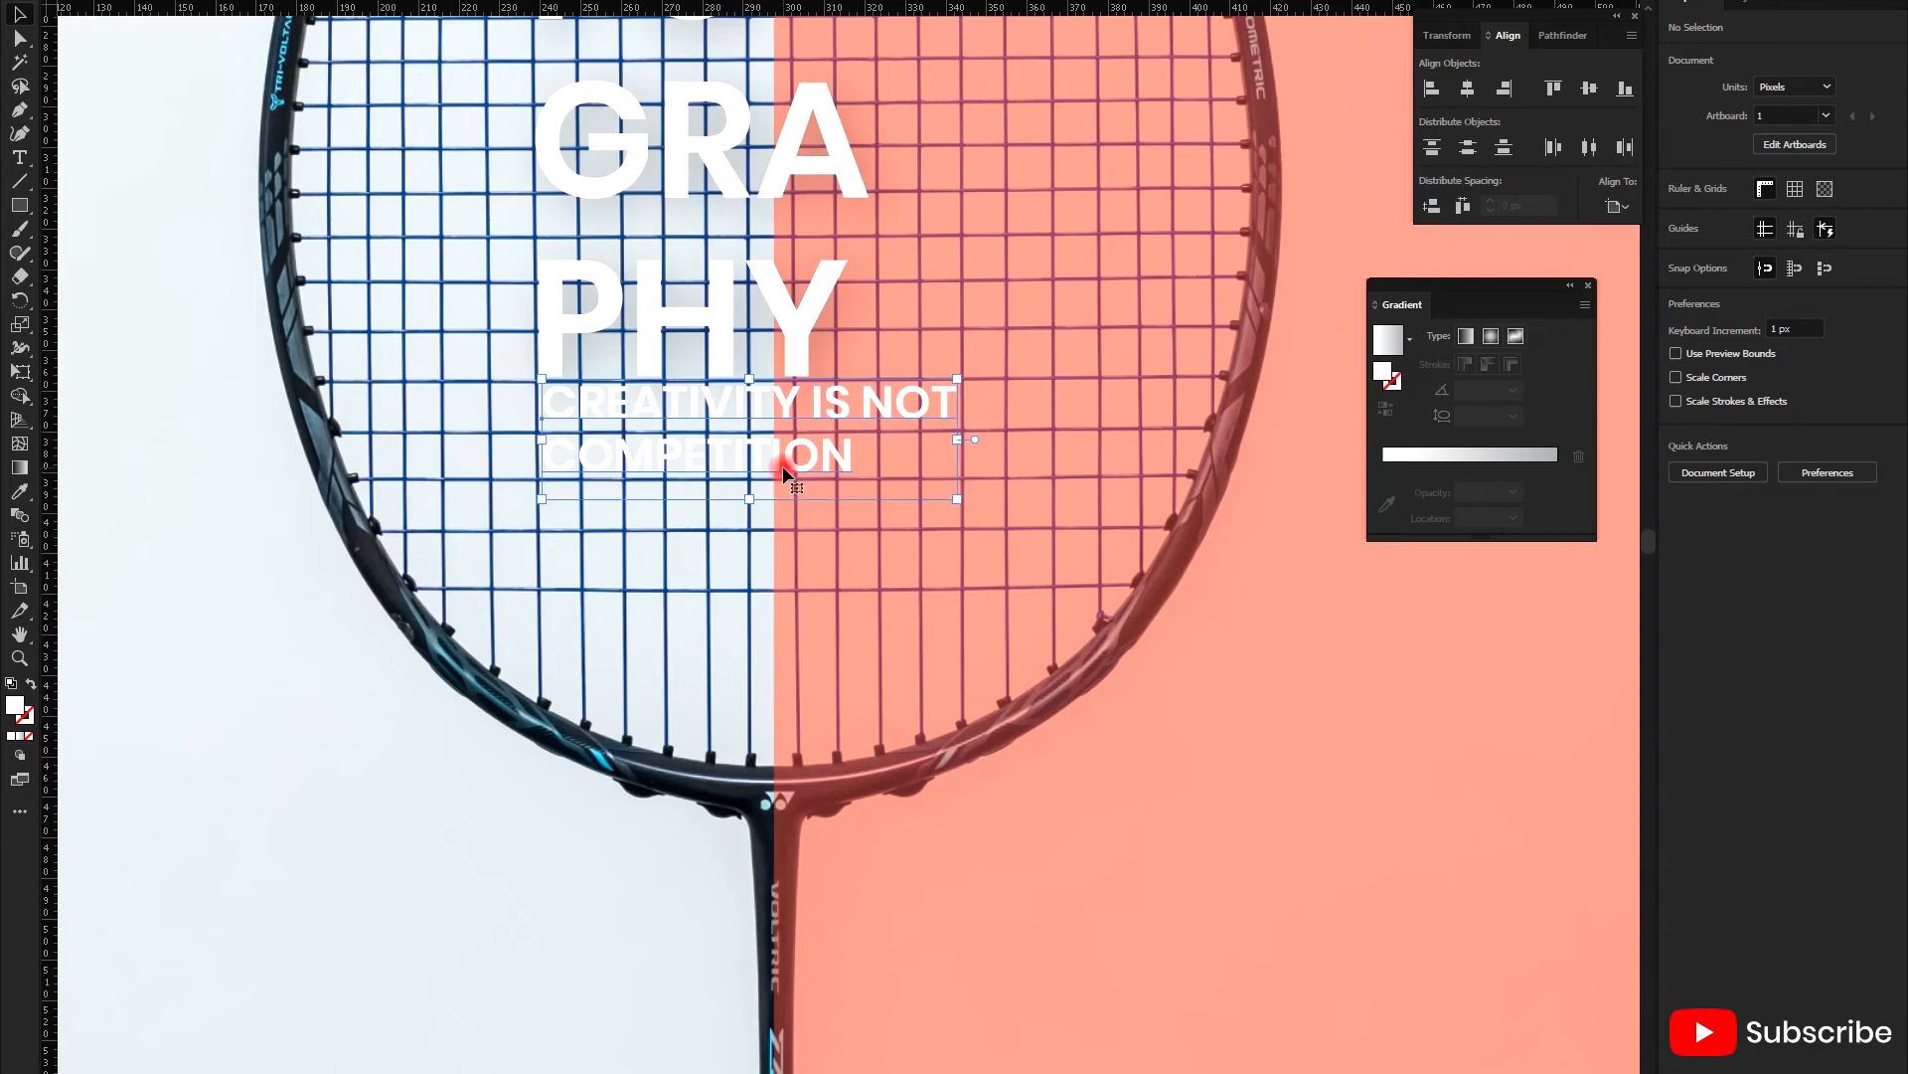
pyautogui.hotkey('shift', 'Down')
pyautogui.hotkey('shift', 'Down')
pyautogui.hotkey('shift', 'Up')
pyautogui.moveTo(784, 468); pyautogui.dragTo(785, 475)
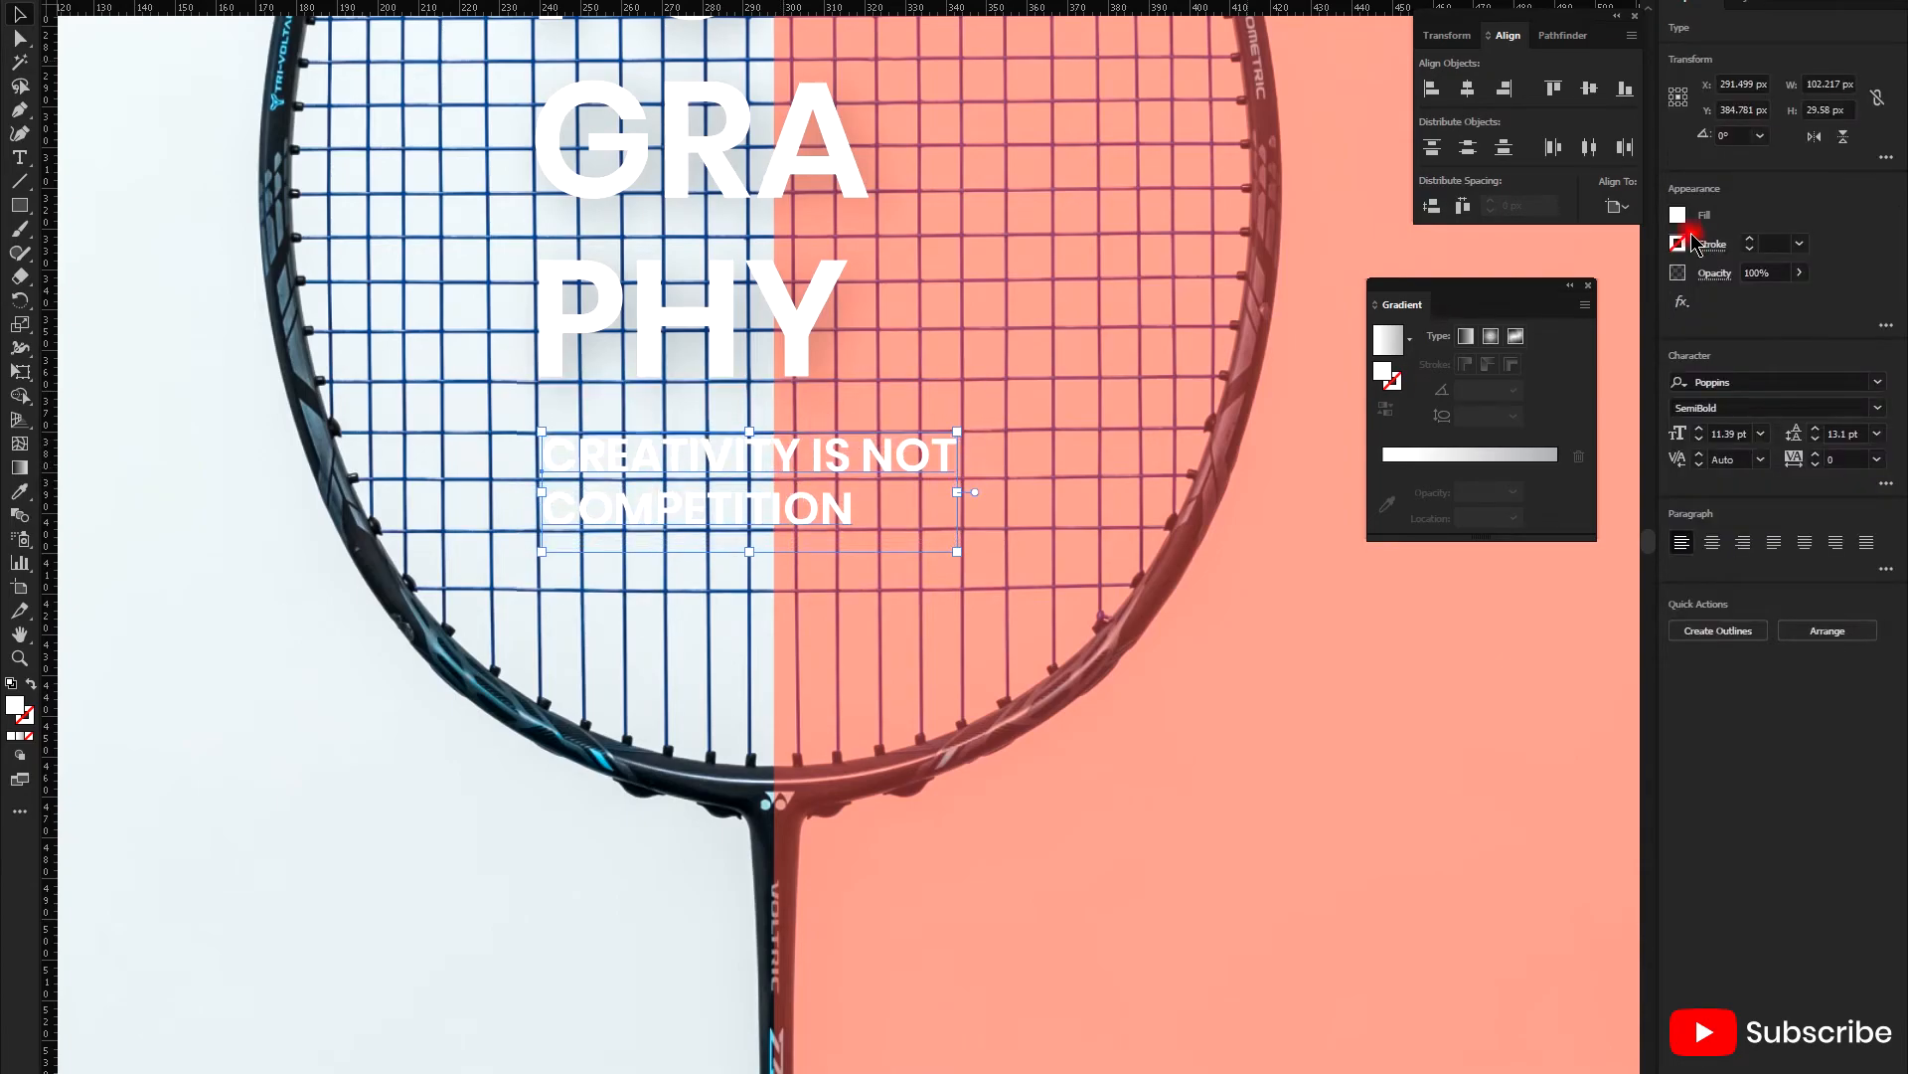
# - Add a Multiply drop shadow with 30% opacity, 3 px offsets and 5 px blur to the CREATIVITY IS NOT COMPETITION text
pyautogui.click(1682, 302)
pyautogui.moveTo(1735, 500)
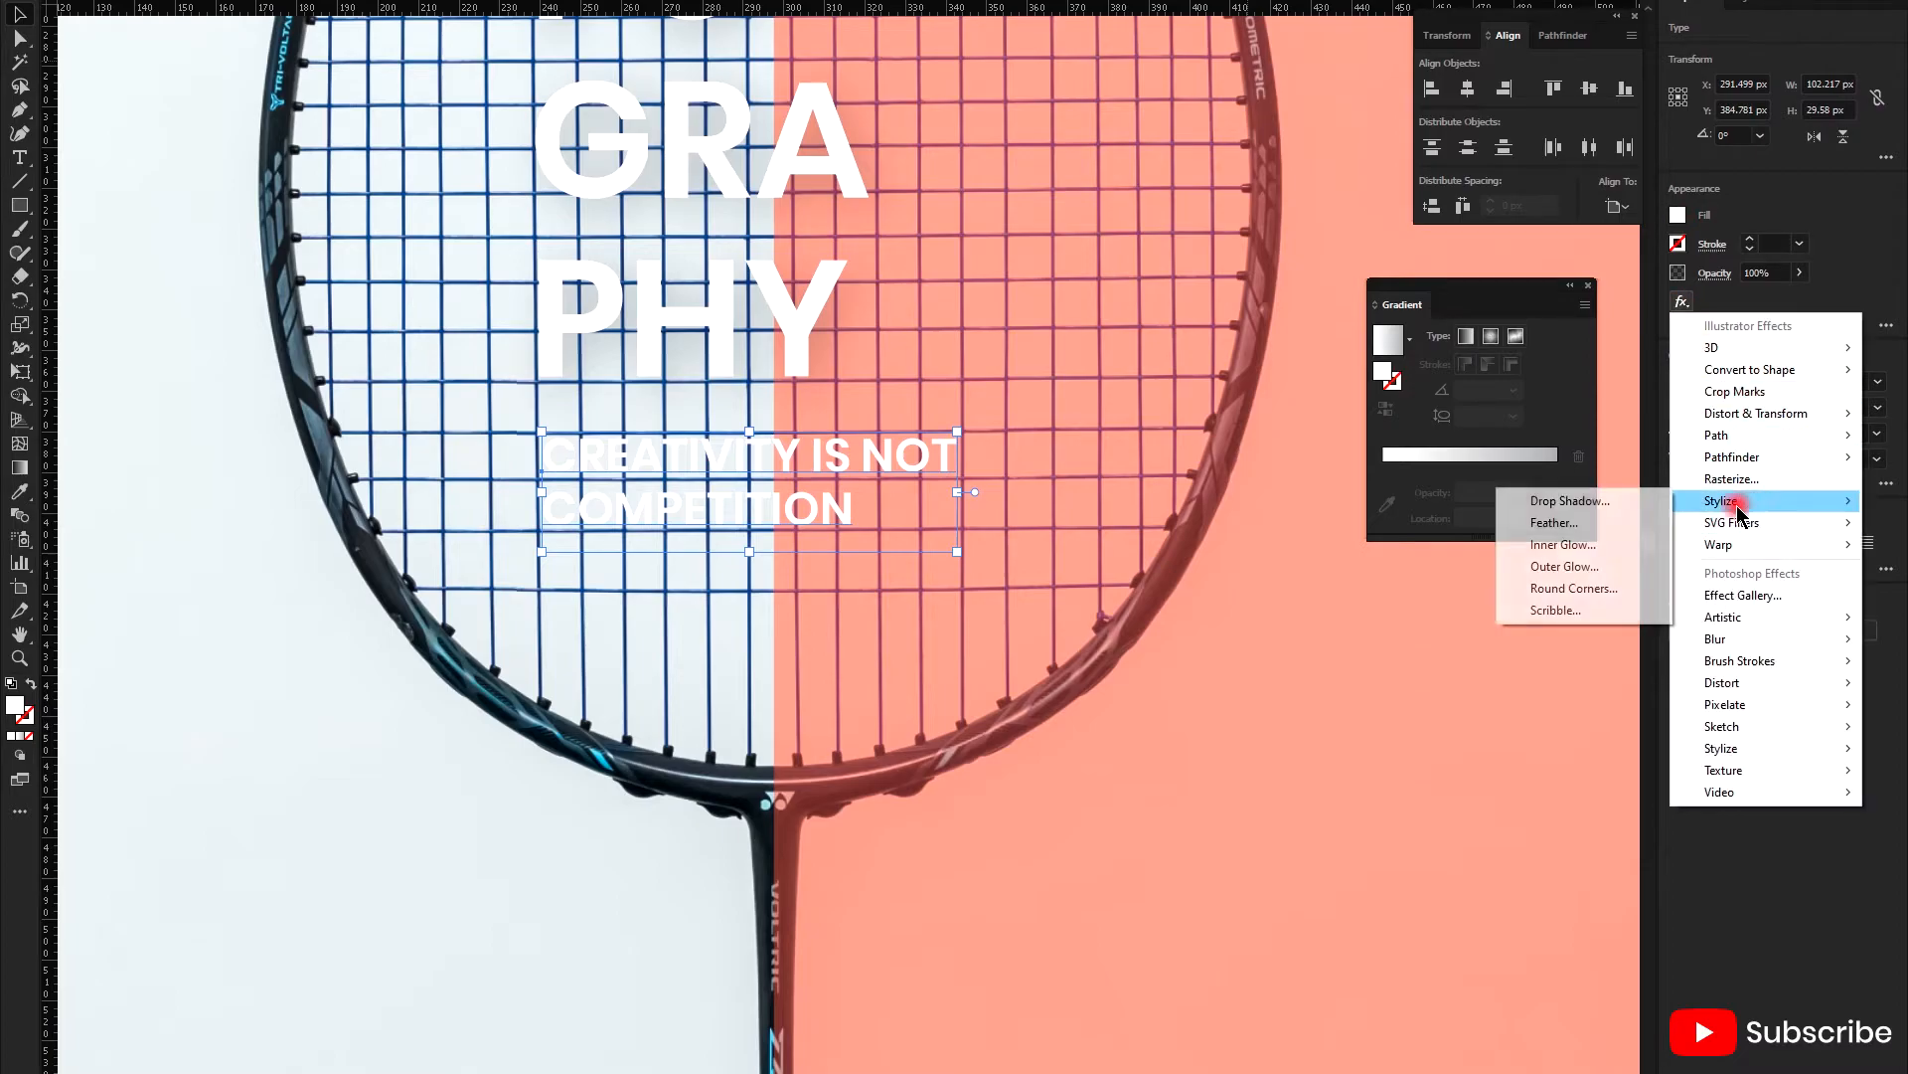
pyautogui.click(1652, 507)
pyautogui.click(1341, 725)
pyautogui.doubleClick(1417, 555)
pyautogui.write('60')
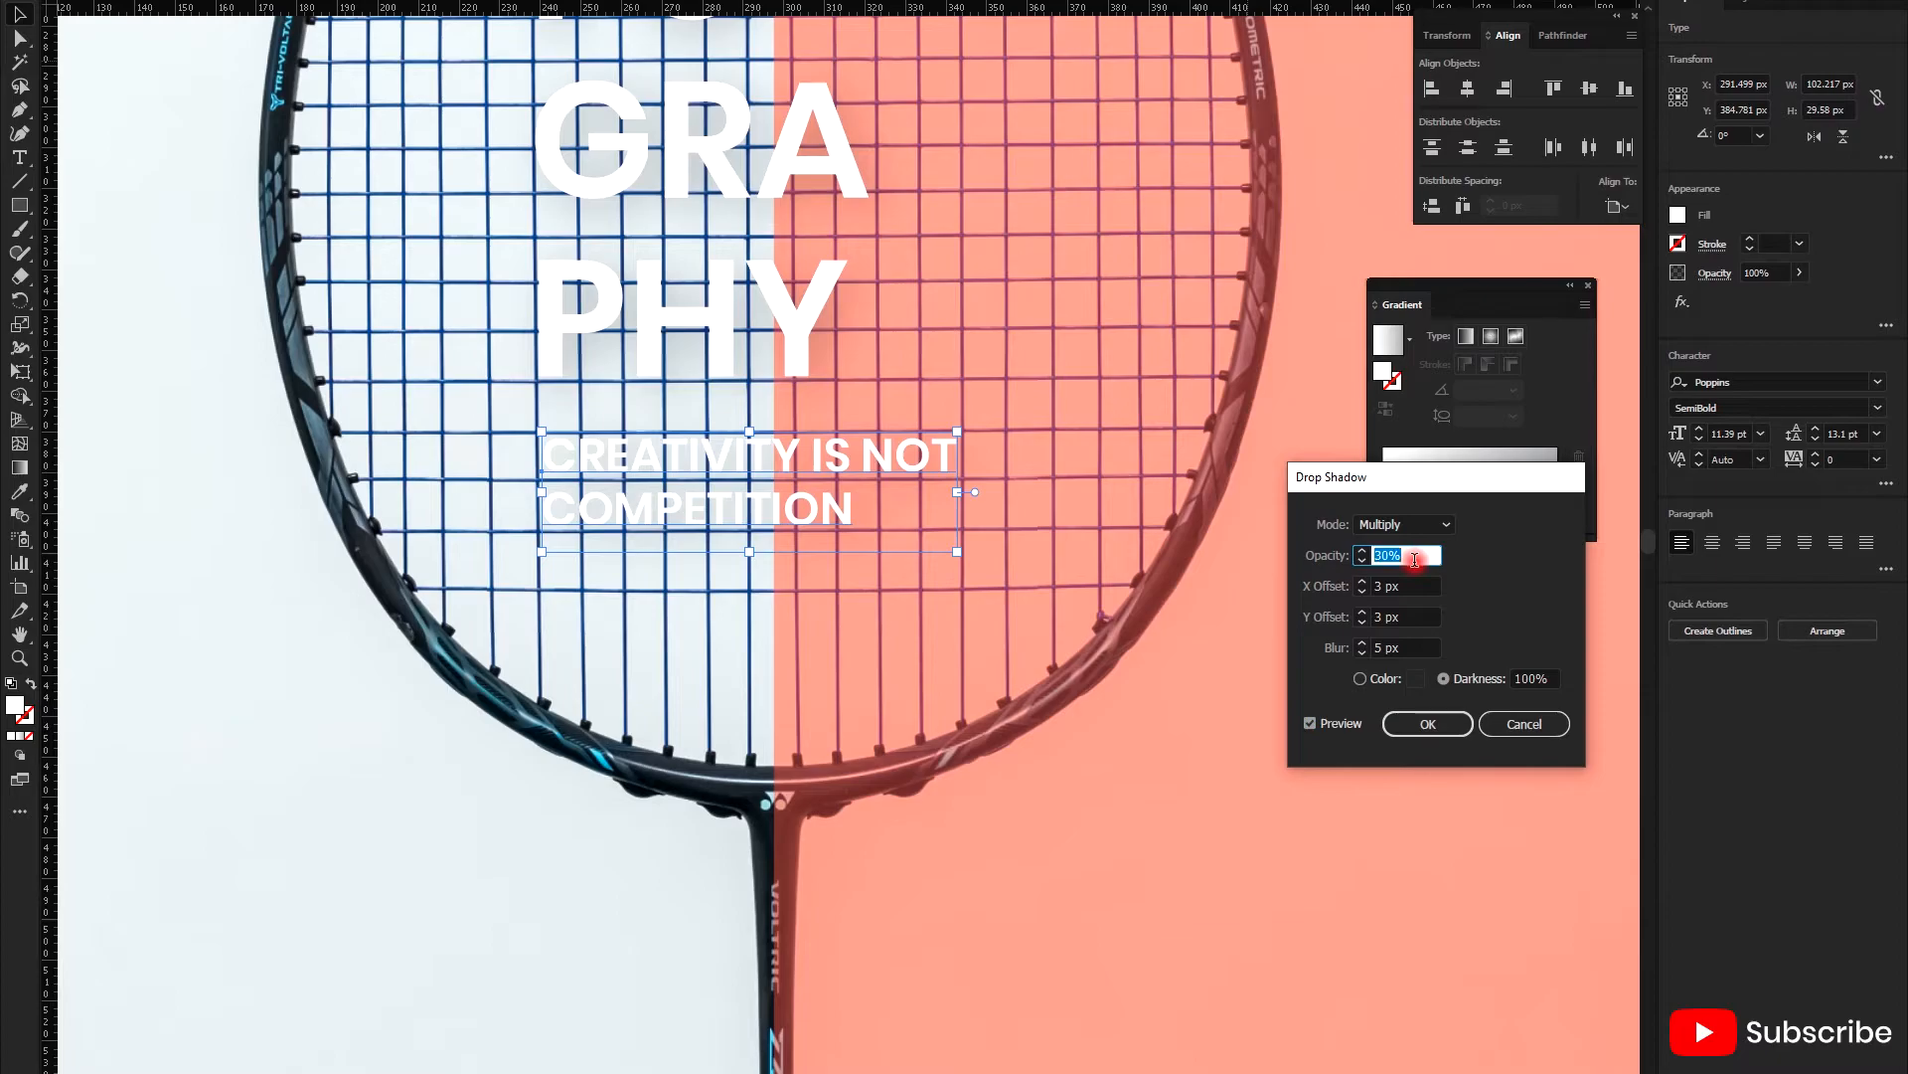
pyautogui.click(1425, 720)
pyautogui.click(1147, 629)
pyautogui.scroll(-2, 1028, 567)
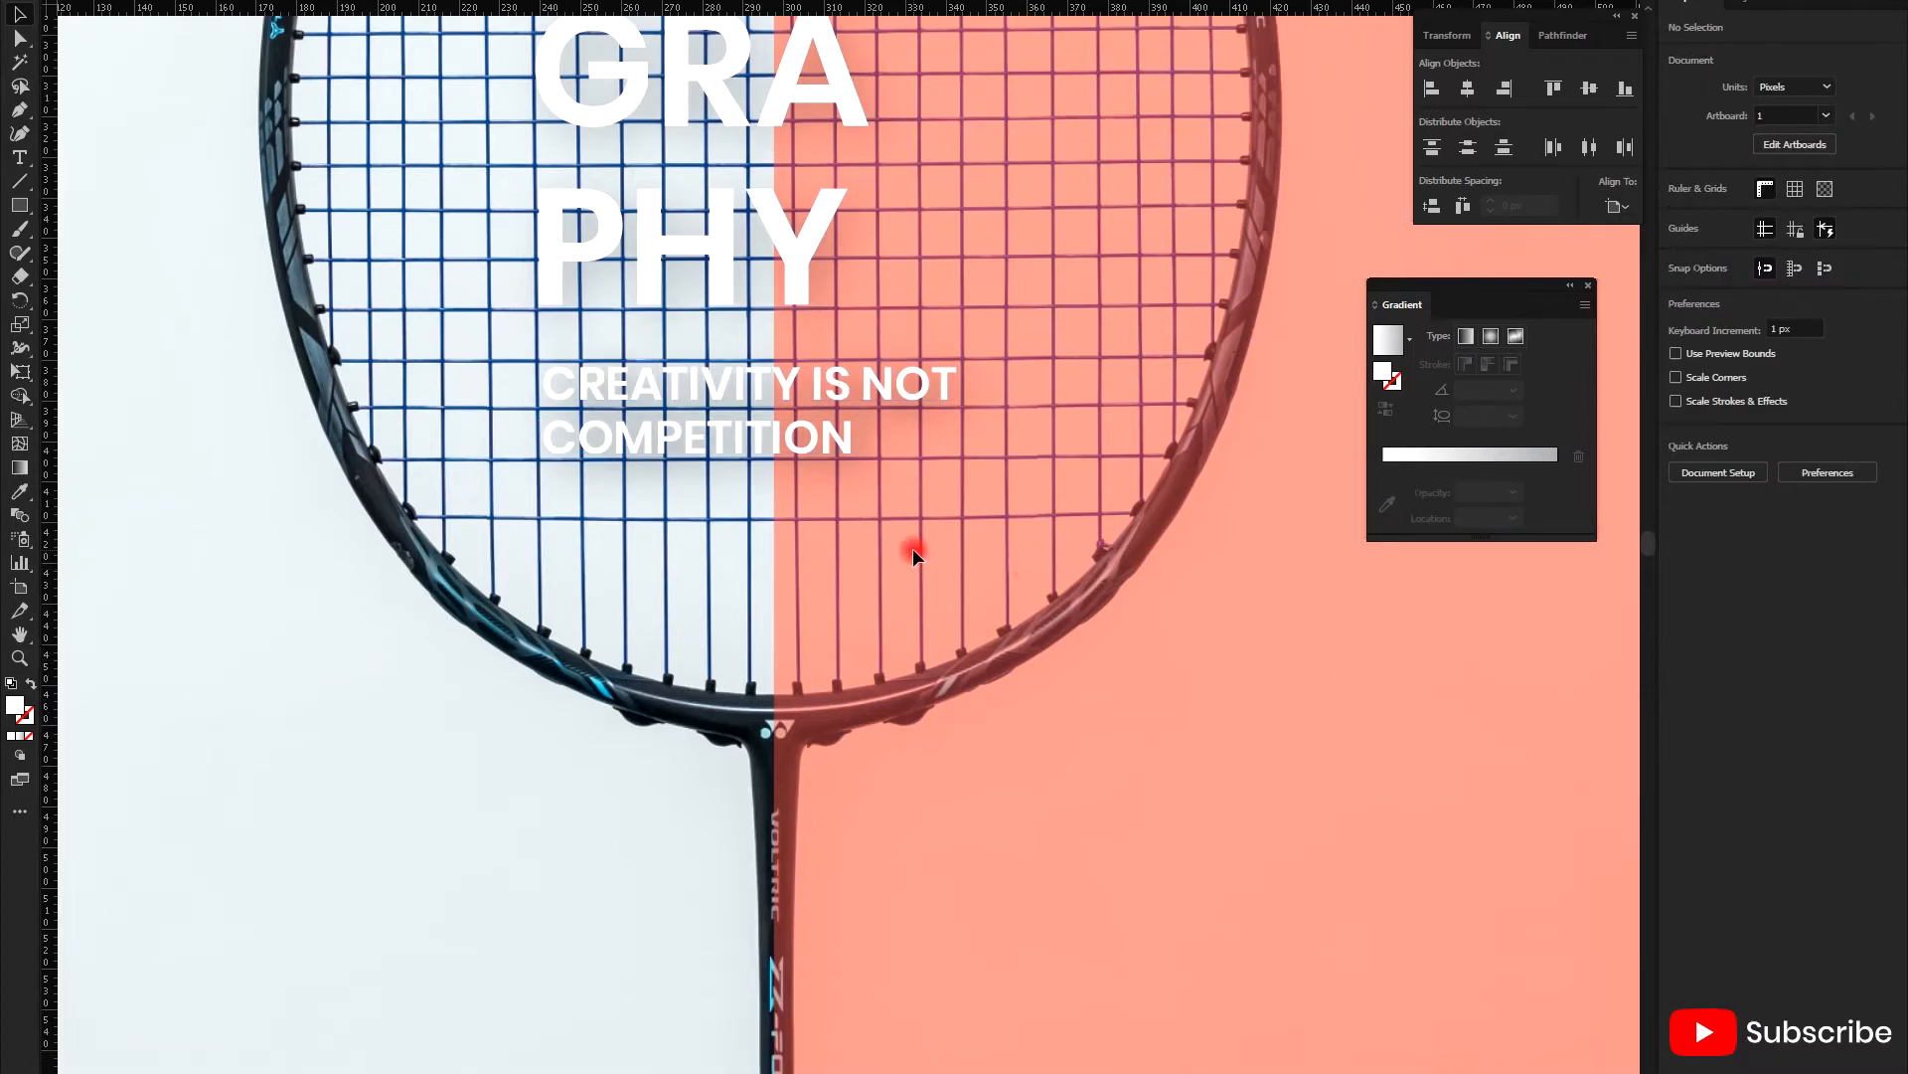
pyautogui.scroll(-1, 913, 547)
pyautogui.scroll(-2, 846, 539)
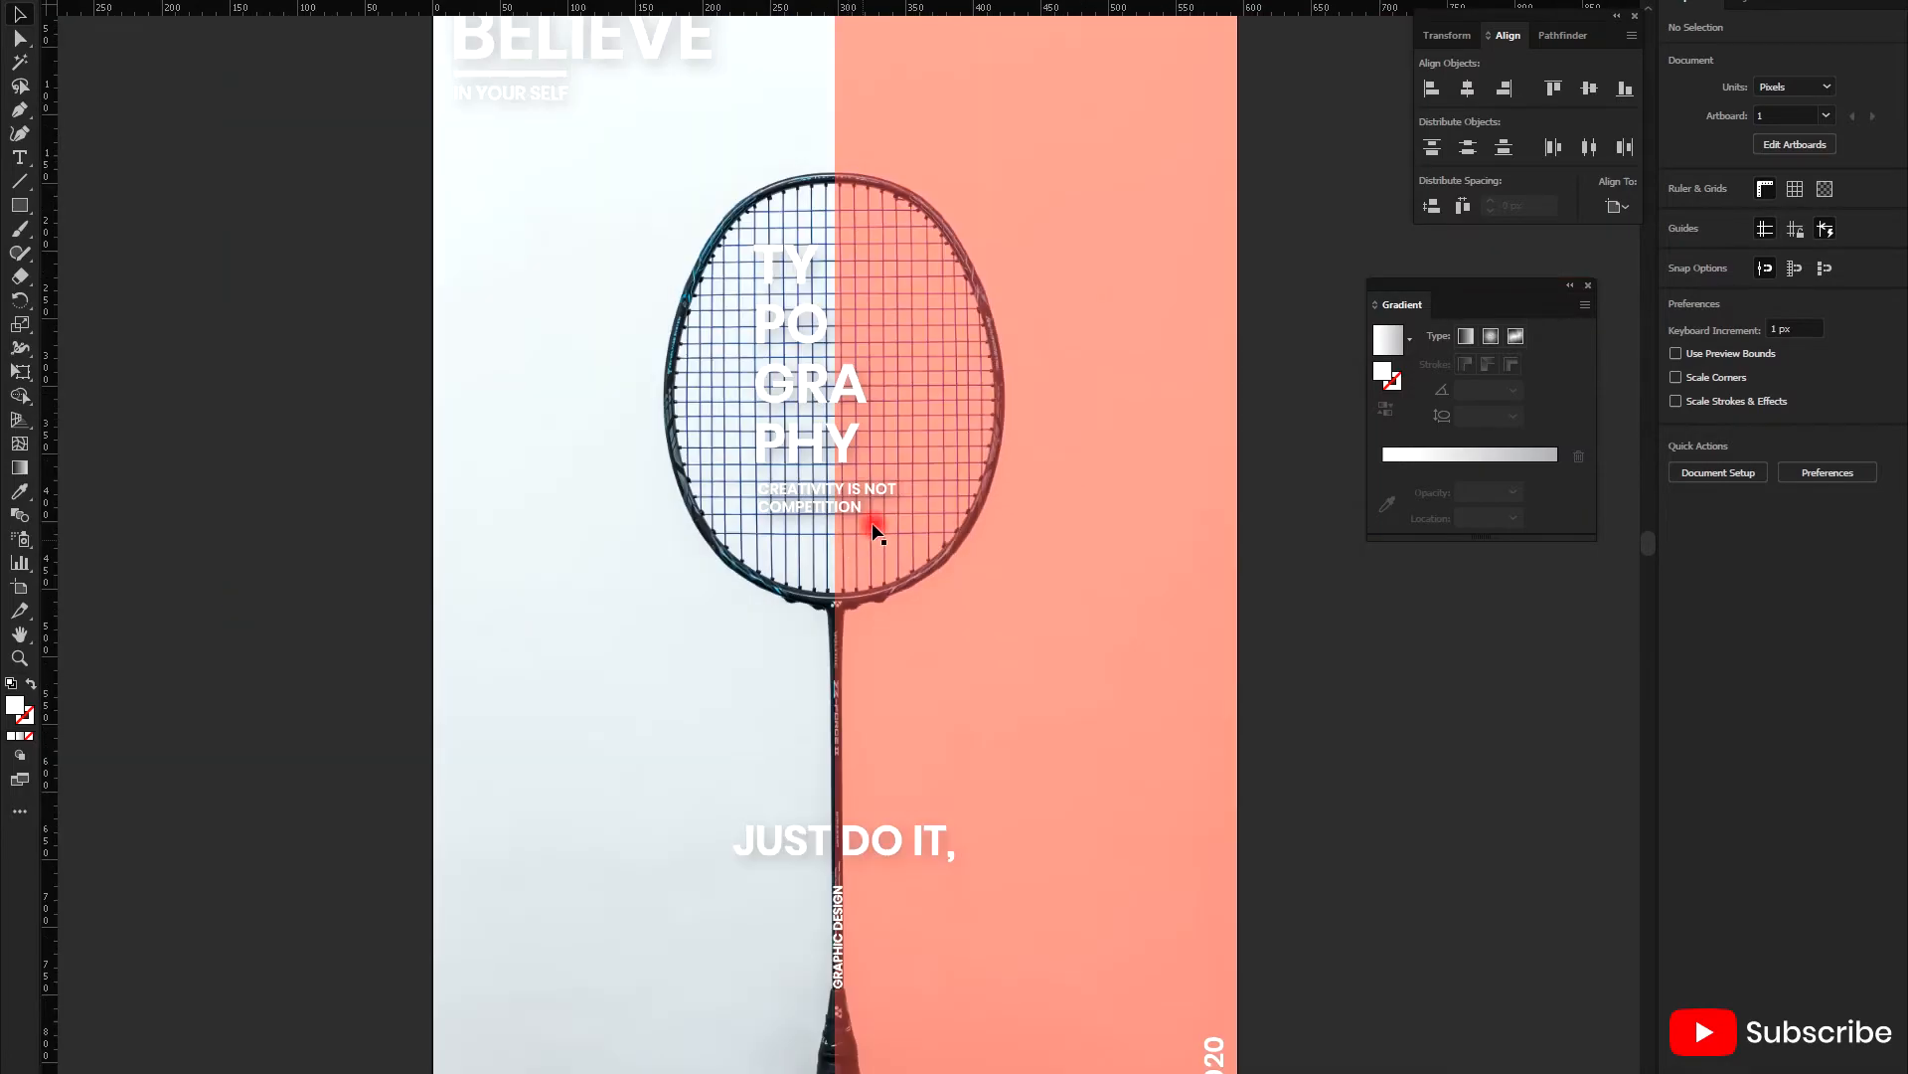
# - Move the CREATIVITY IS NOT COMPETITION text down to the lower end of the racket head
pyautogui.scroll(1, 861, 539)
pyautogui.click(861, 539)
pyautogui.moveTo(867, 532); pyautogui.dragTo(938, 379)
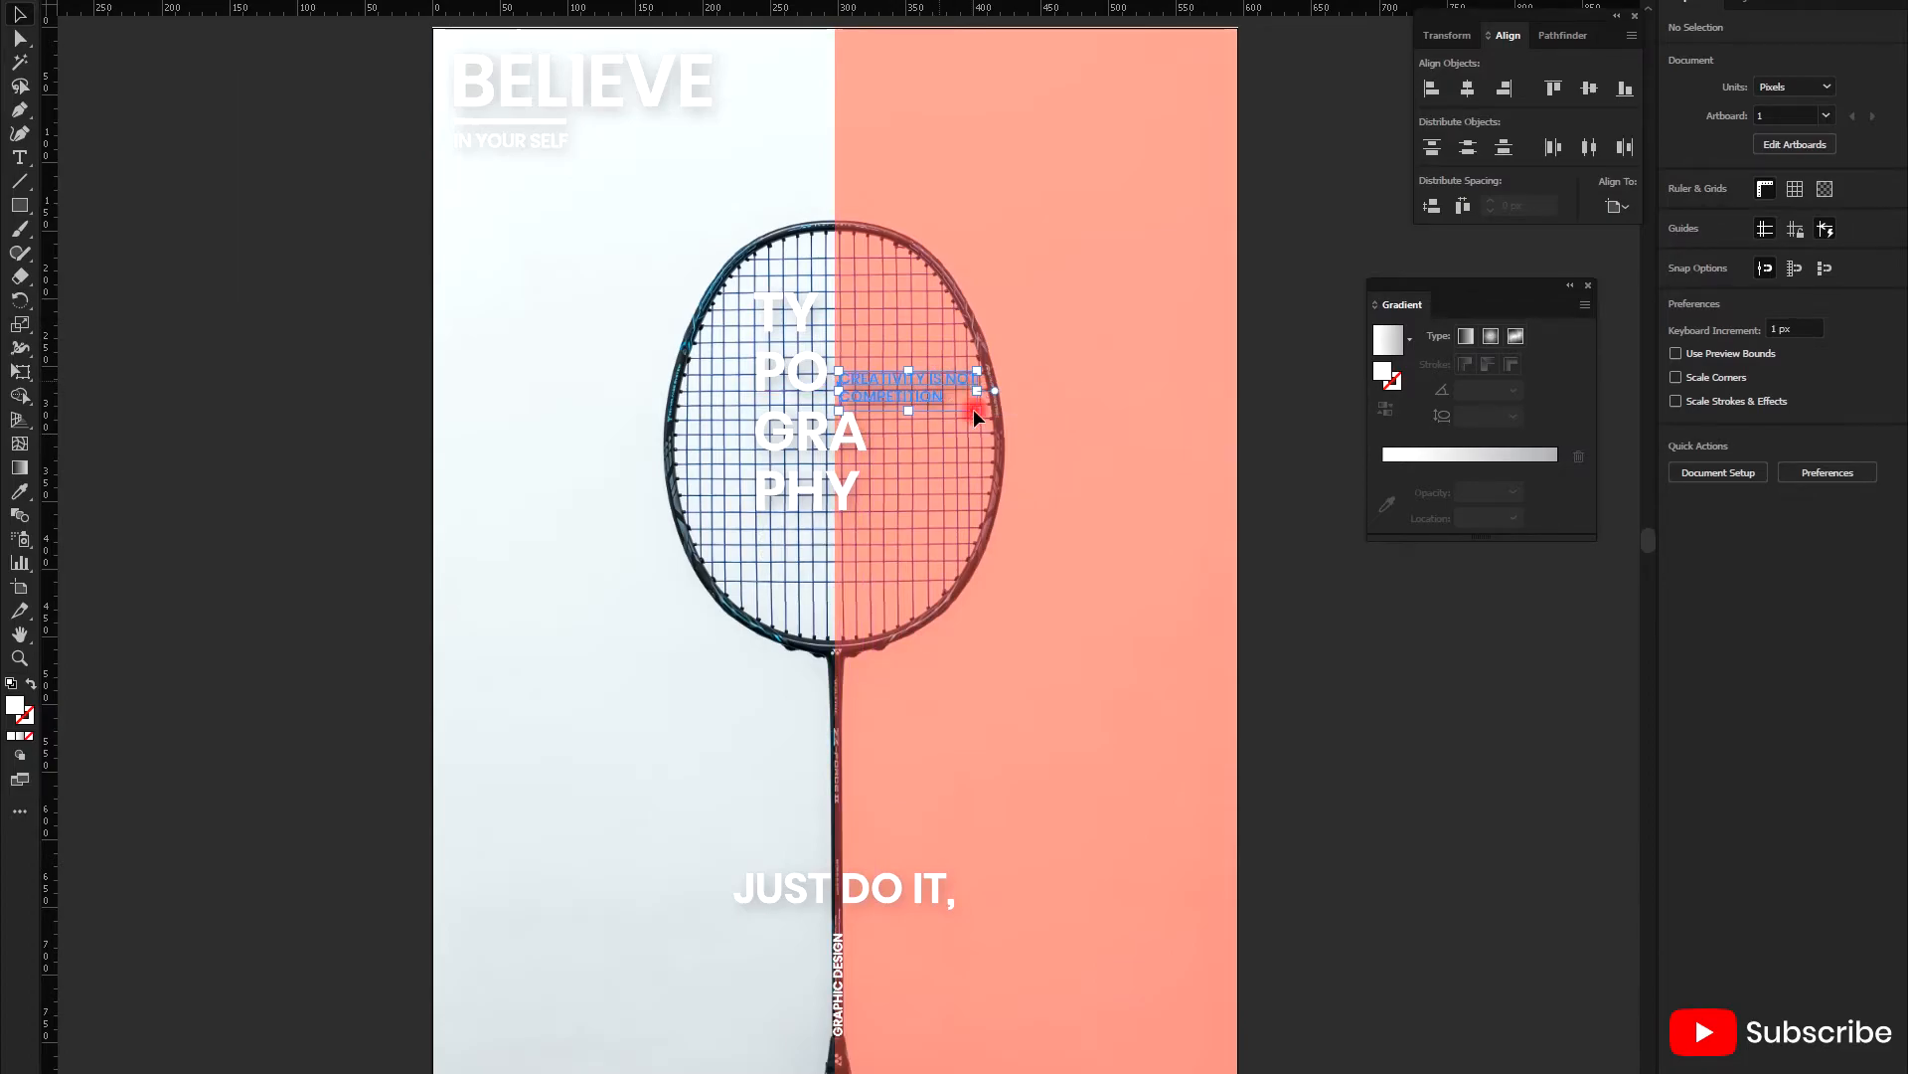
pyautogui.click(1029, 379)
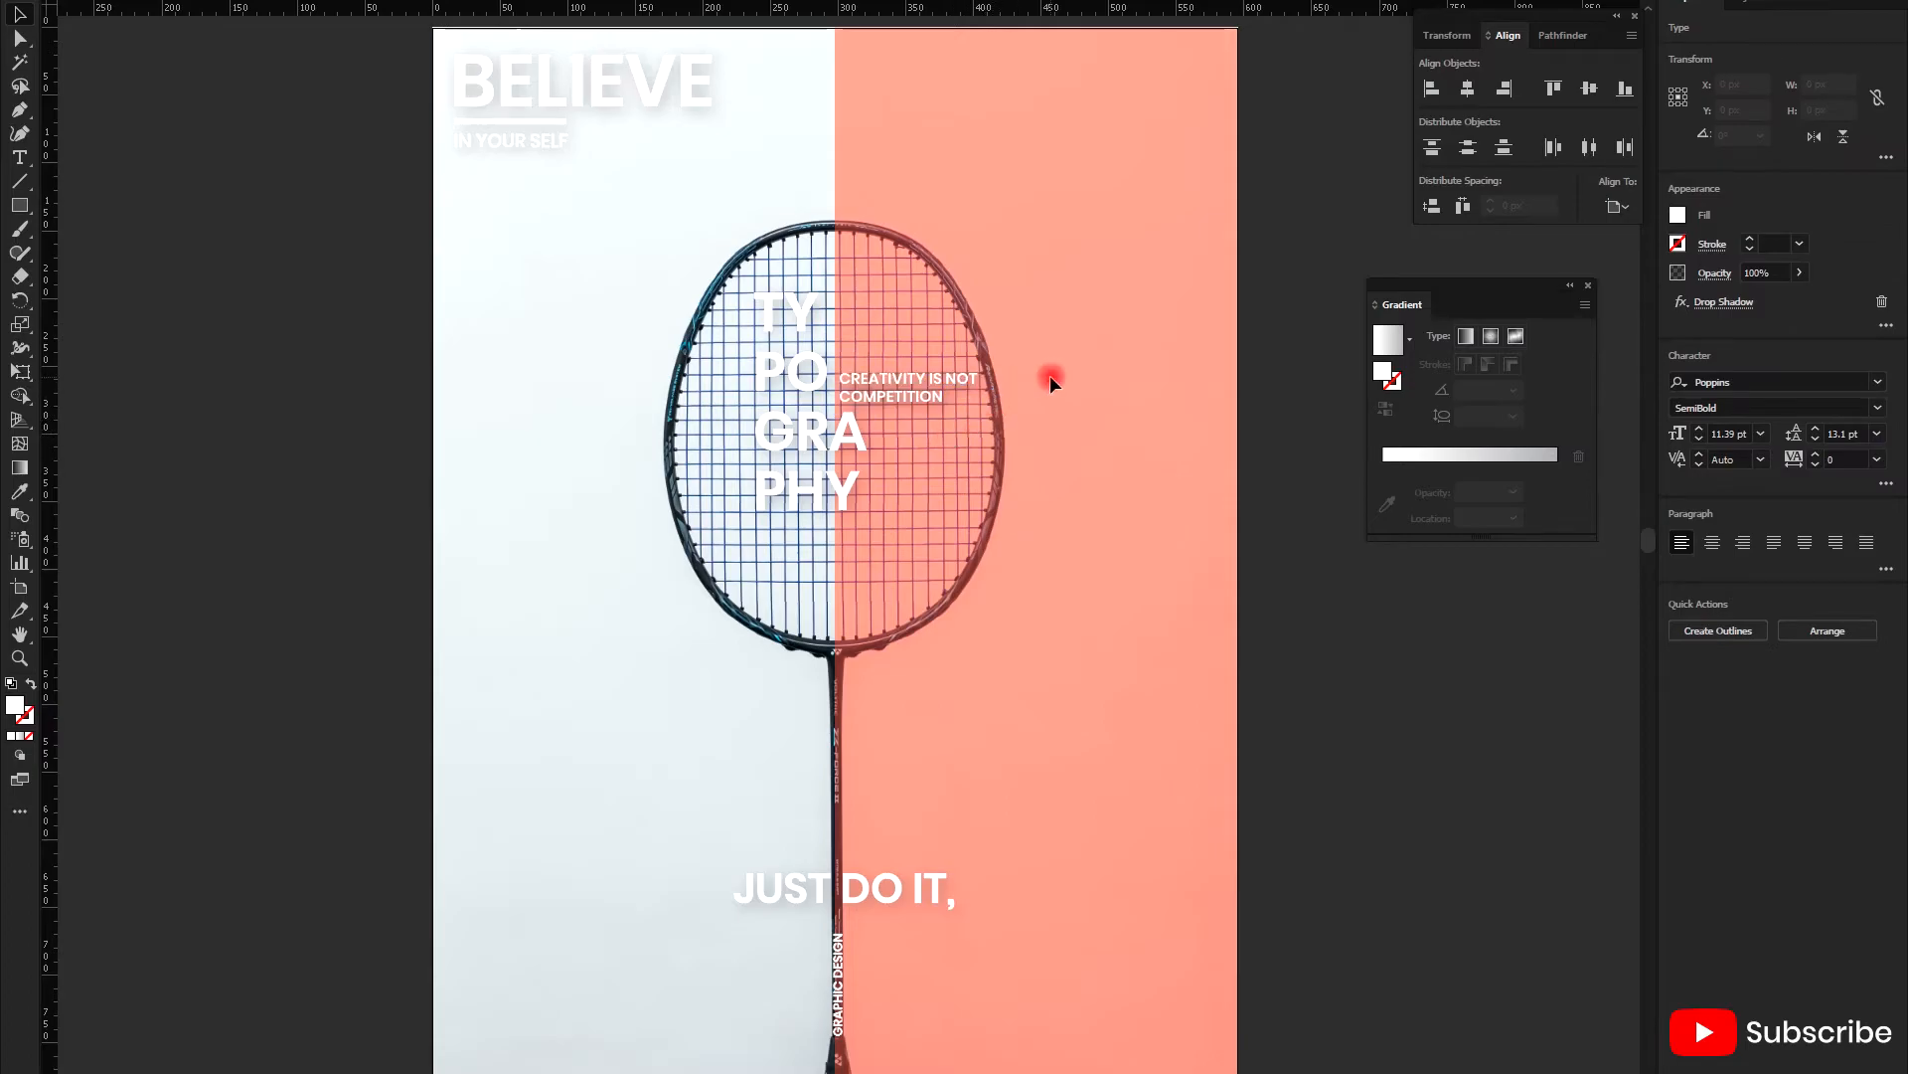
pyautogui.moveTo(939, 396); pyautogui.dragTo(875, 614)
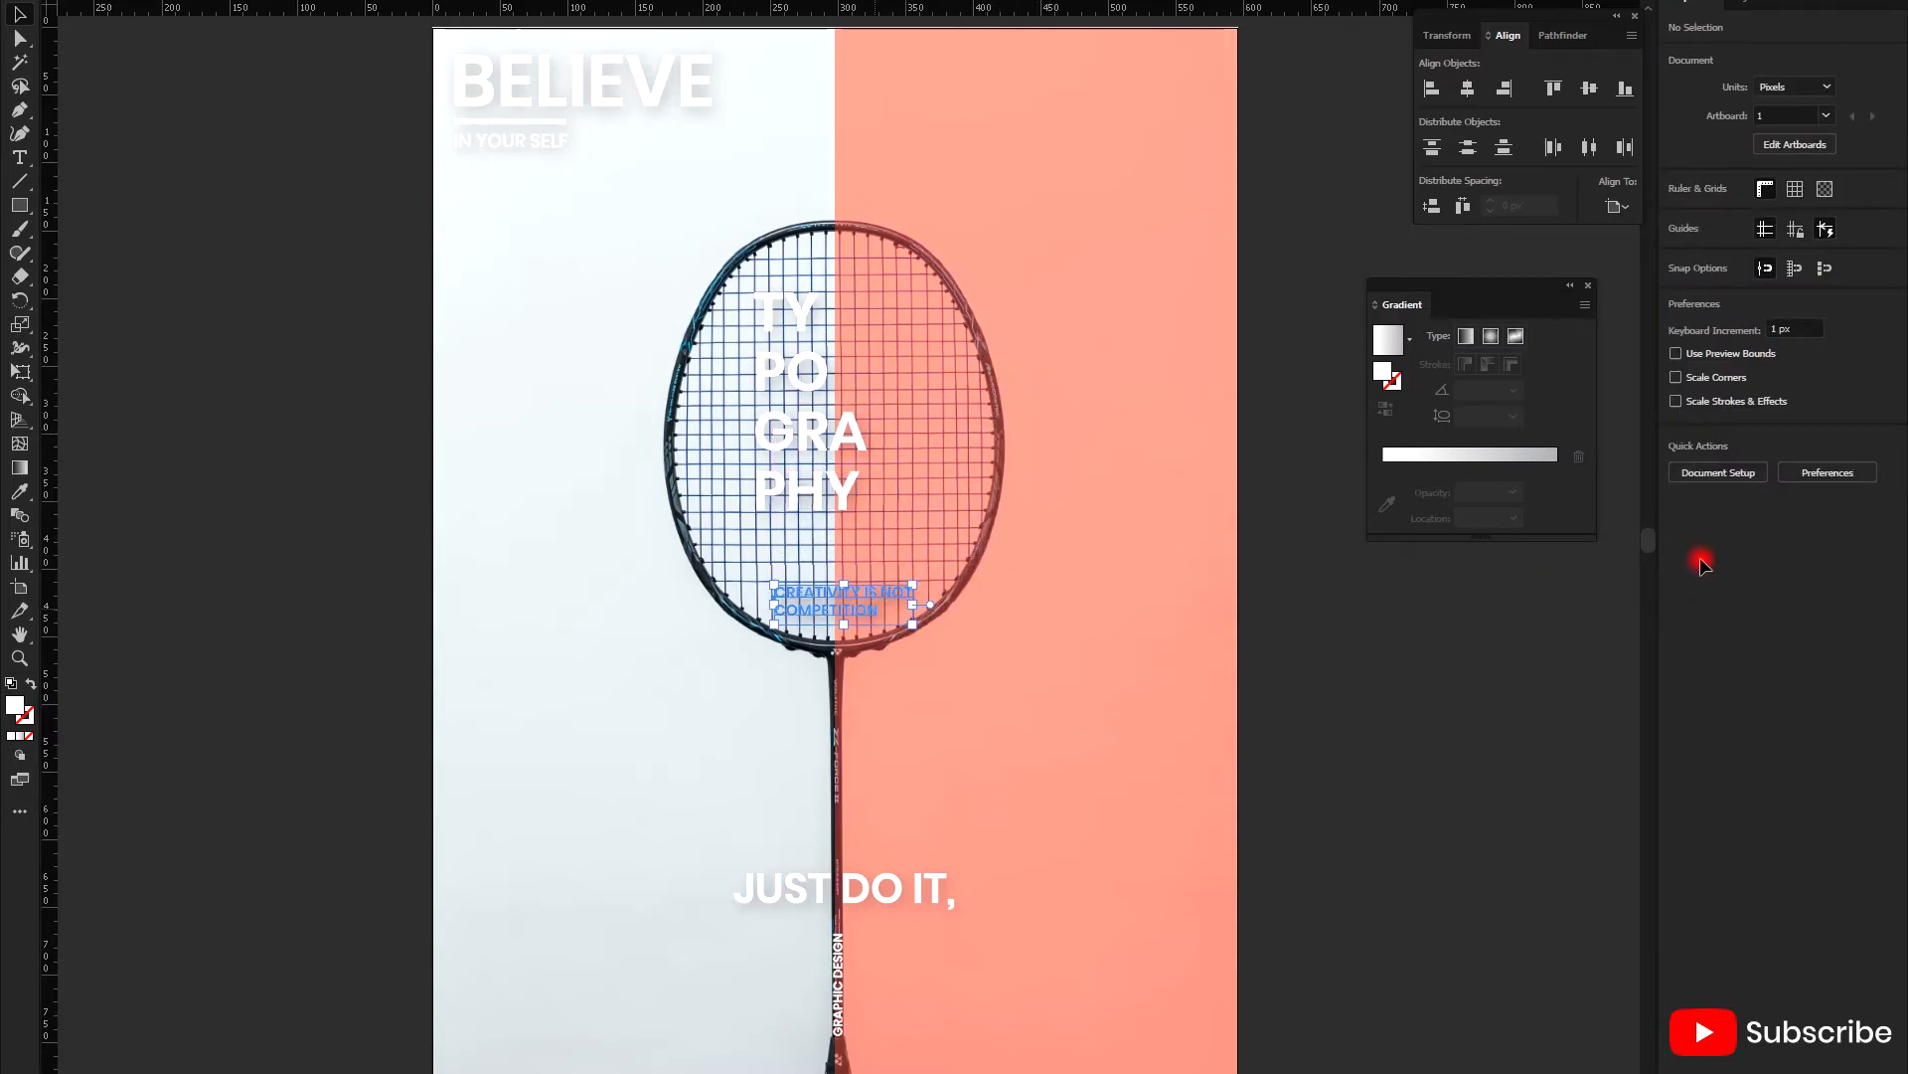
# - Center-align the lines of CREATIVITY IS NOT COMPETITION, enlarge the text to about 11.77 pt and center it horizontally on the poster
pyautogui.click(1711, 542)
pyautogui.scroll(5, 813, 597)
pyautogui.moveTo(795, 596); pyautogui.dragTo(973, 569)
pyautogui.moveTo(1159, 688); pyautogui.dragTo(1161, 690)
pyautogui.hotkey('ctrl', '0')
pyautogui.click(1469, 89)
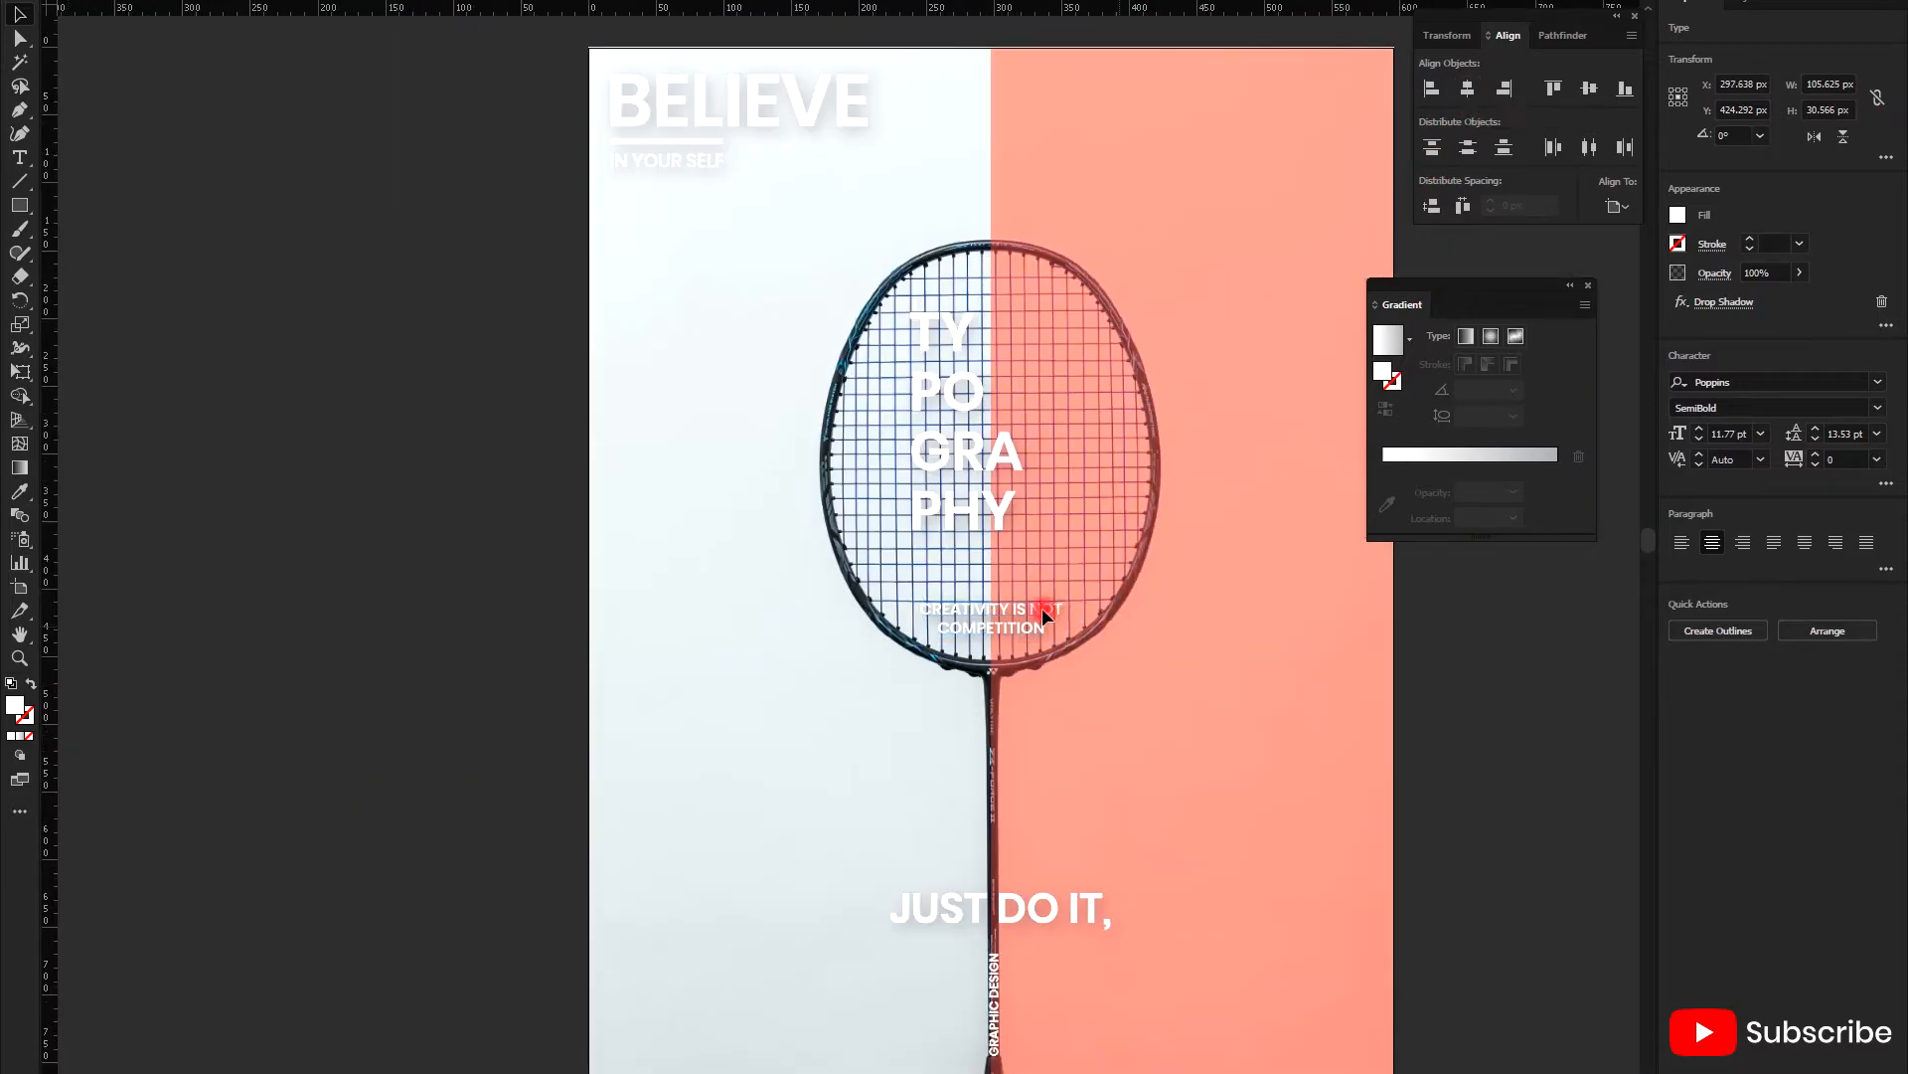
pyautogui.scroll(2, 1041, 609)
pyautogui.scroll(-1, 936, 646)
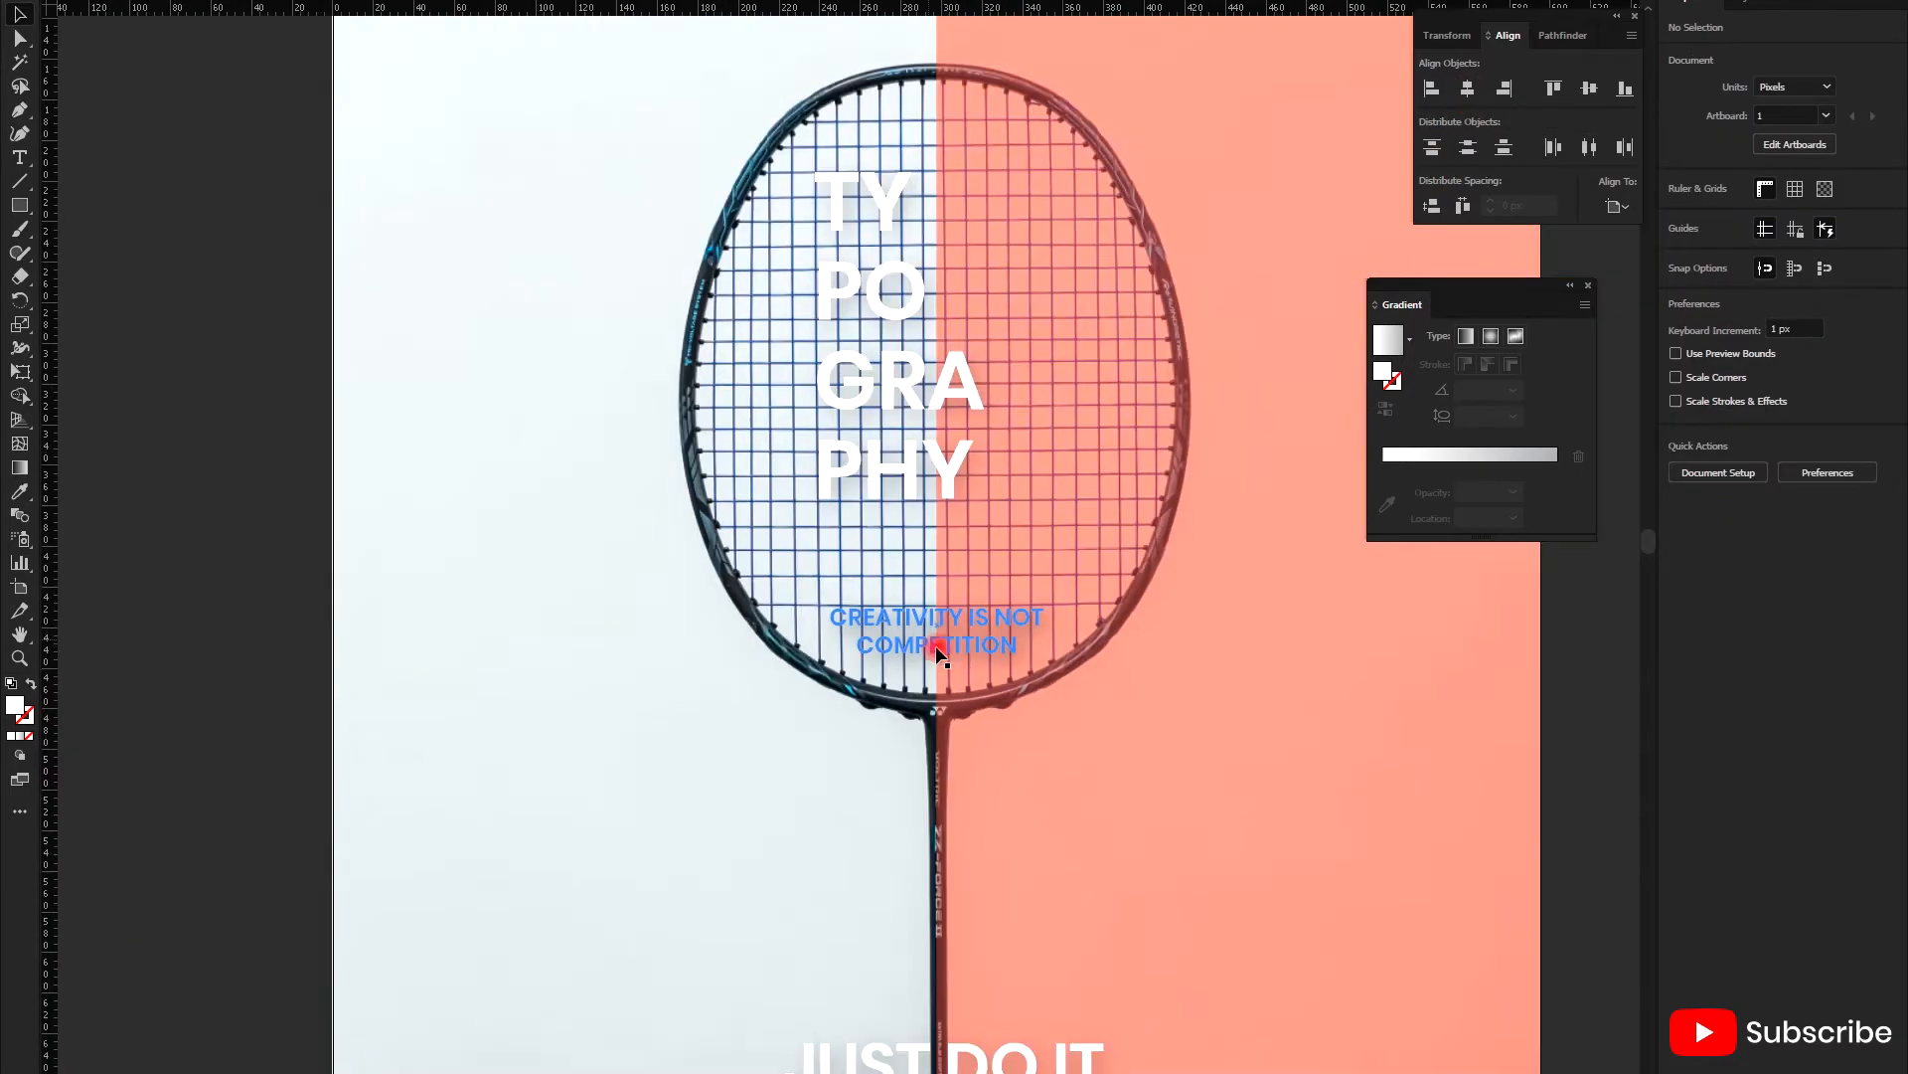
pyautogui.scroll(-2, 1044, 683)
pyautogui.scroll(-1, 894, 700)
pyautogui.scroll(1, 944, 701)
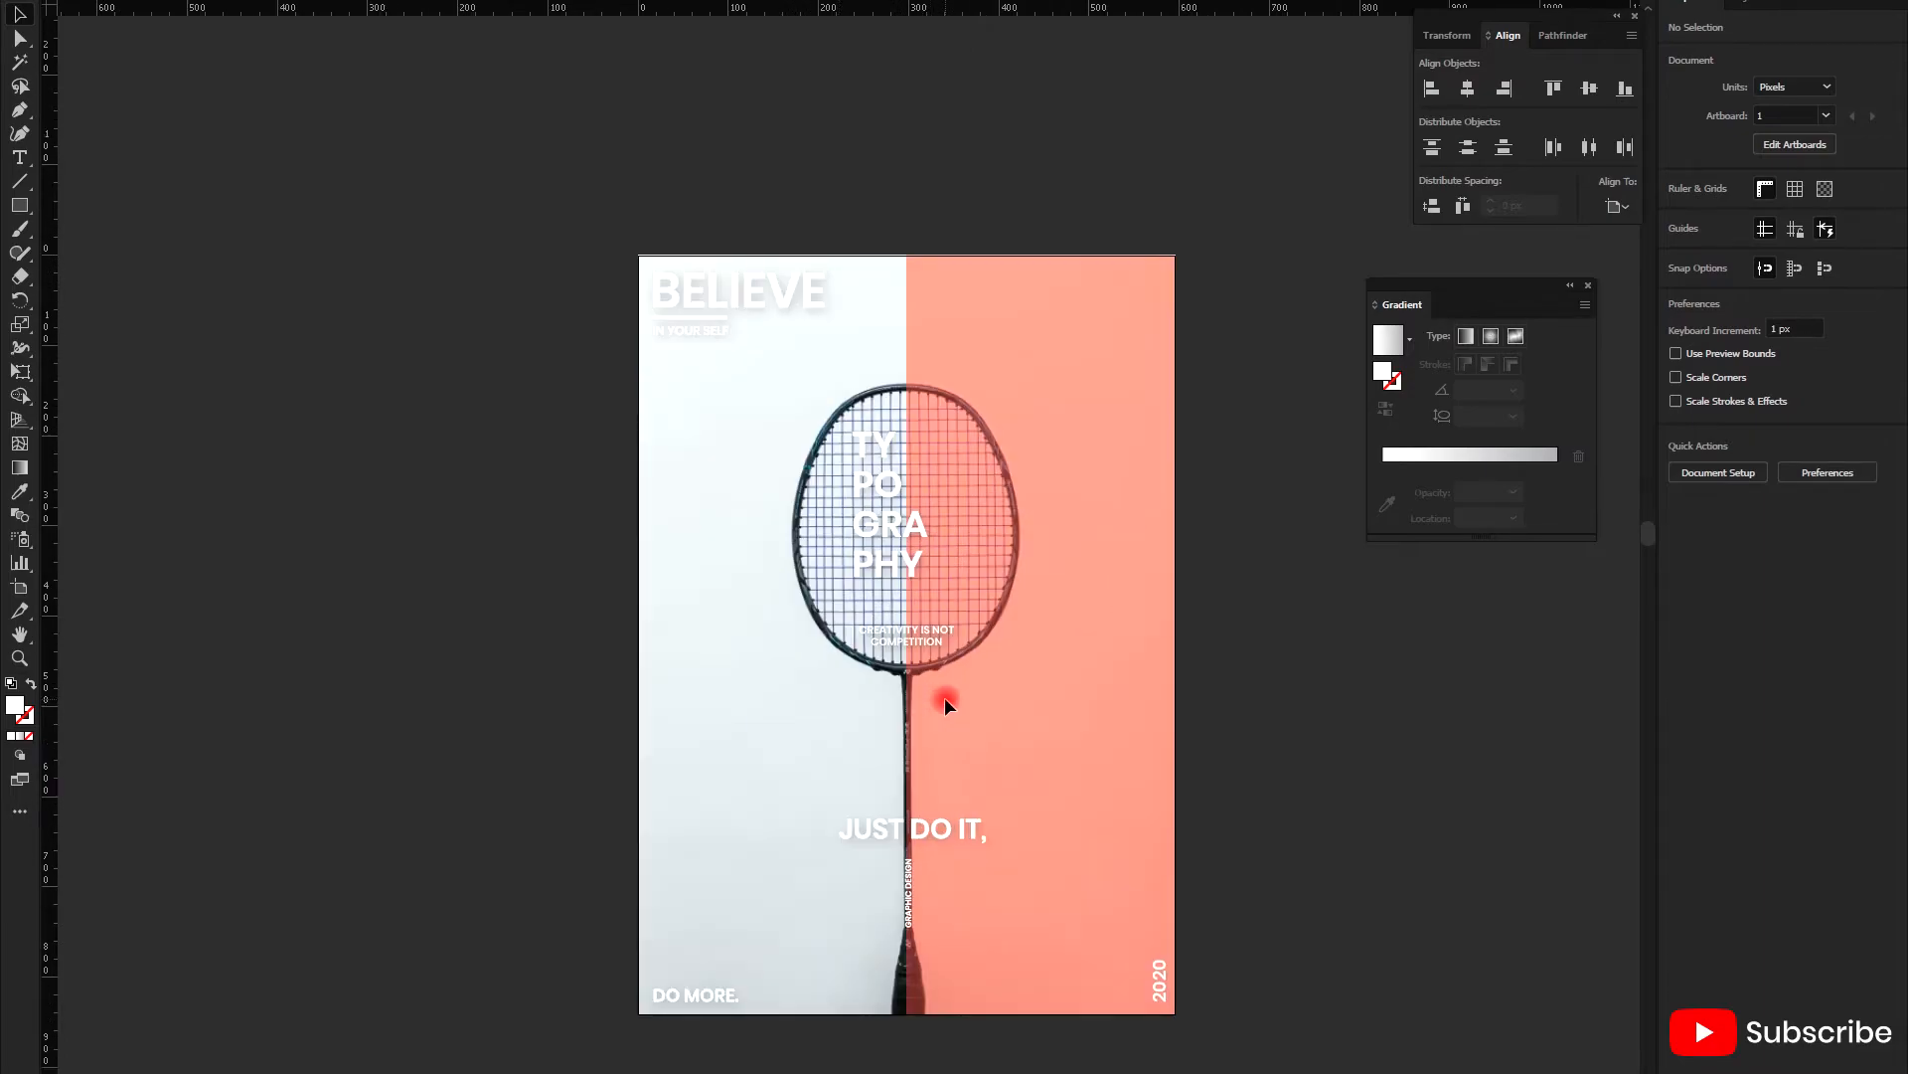
# - Add the text "URBAN POSTER" in 20 pt Poppins SemiBold on the red half, above and beside the racket head
pyautogui.scroll(1, 1028, 615)
pyautogui.press('t')
pyautogui.scroll(-1, 1083, 442)
pyautogui.click(1053, 461)
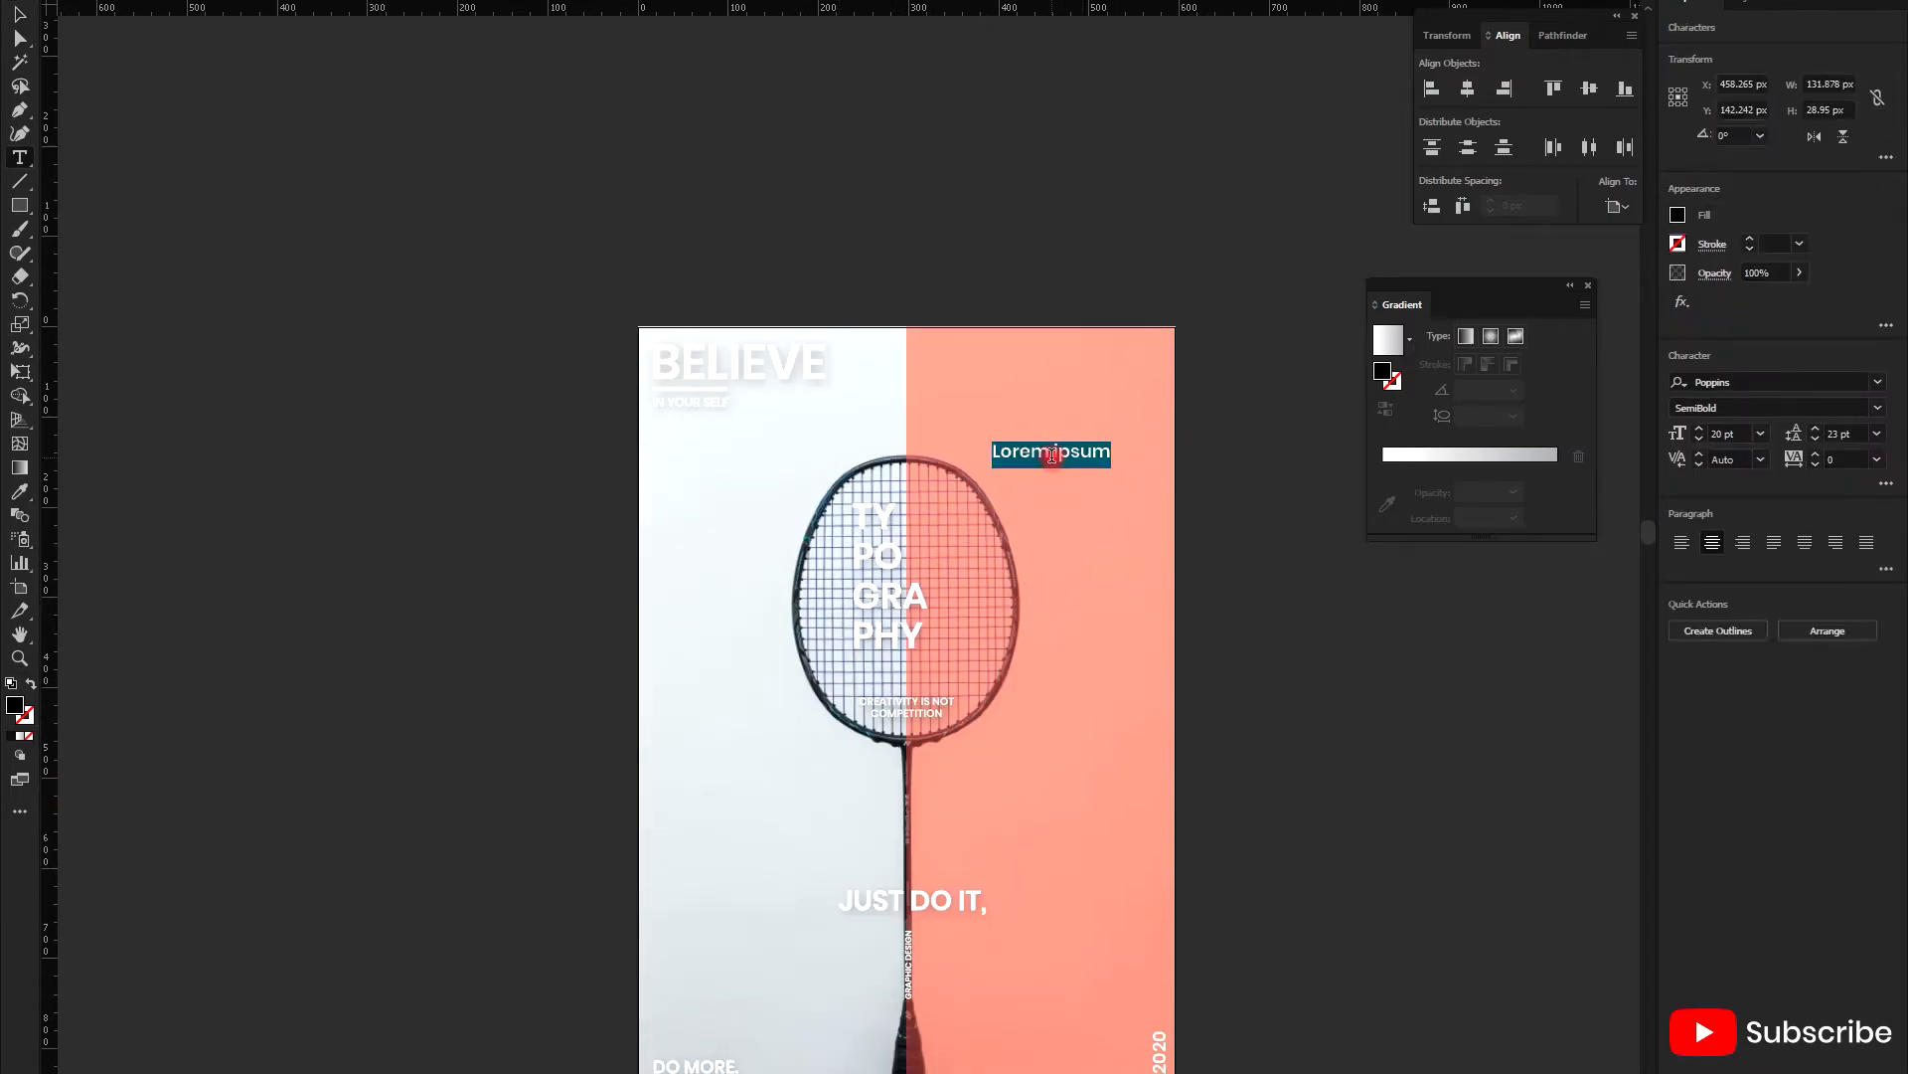
pyautogui.write('ur')
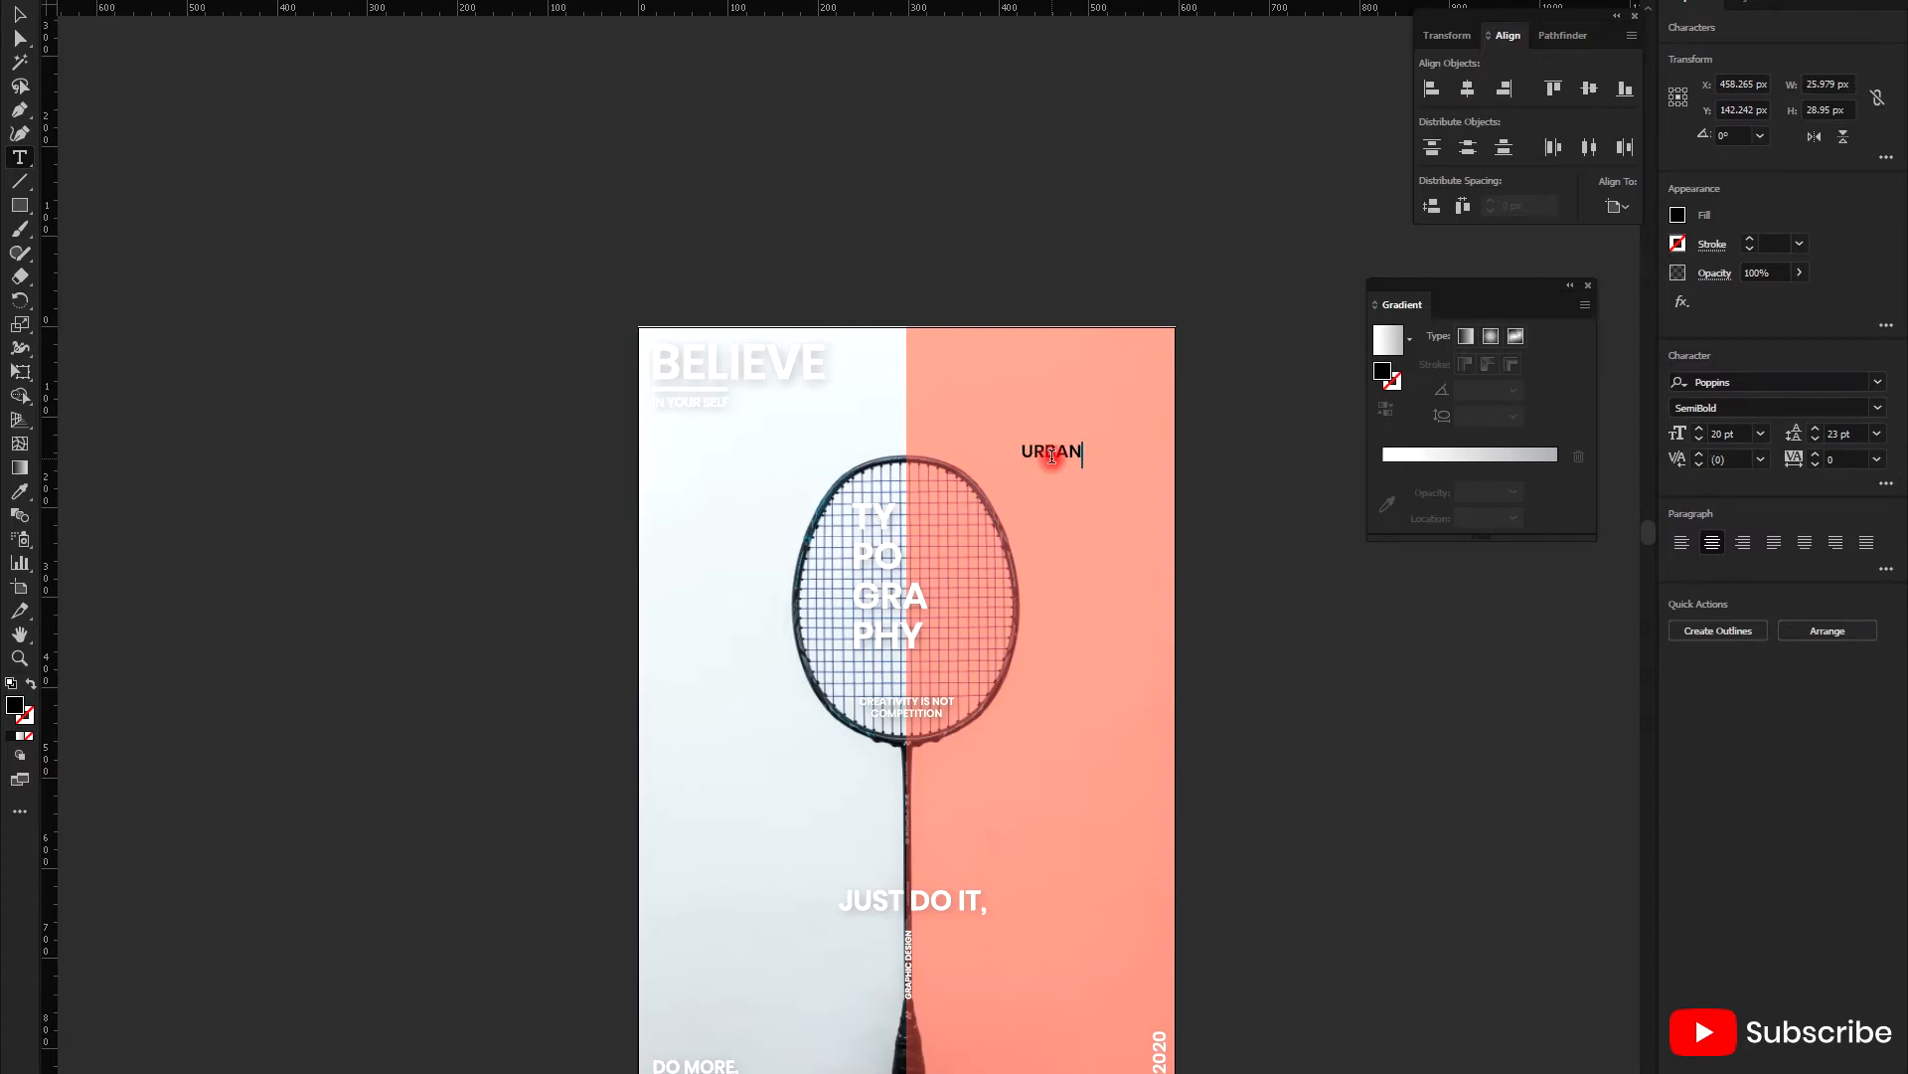
pyautogui.write('BAN POSTER')
pyautogui.press('Escape')
# - Set URBAN POSTER to Poppins Bold with a white fill and convert it to outlines
pyautogui.click(1878, 407)
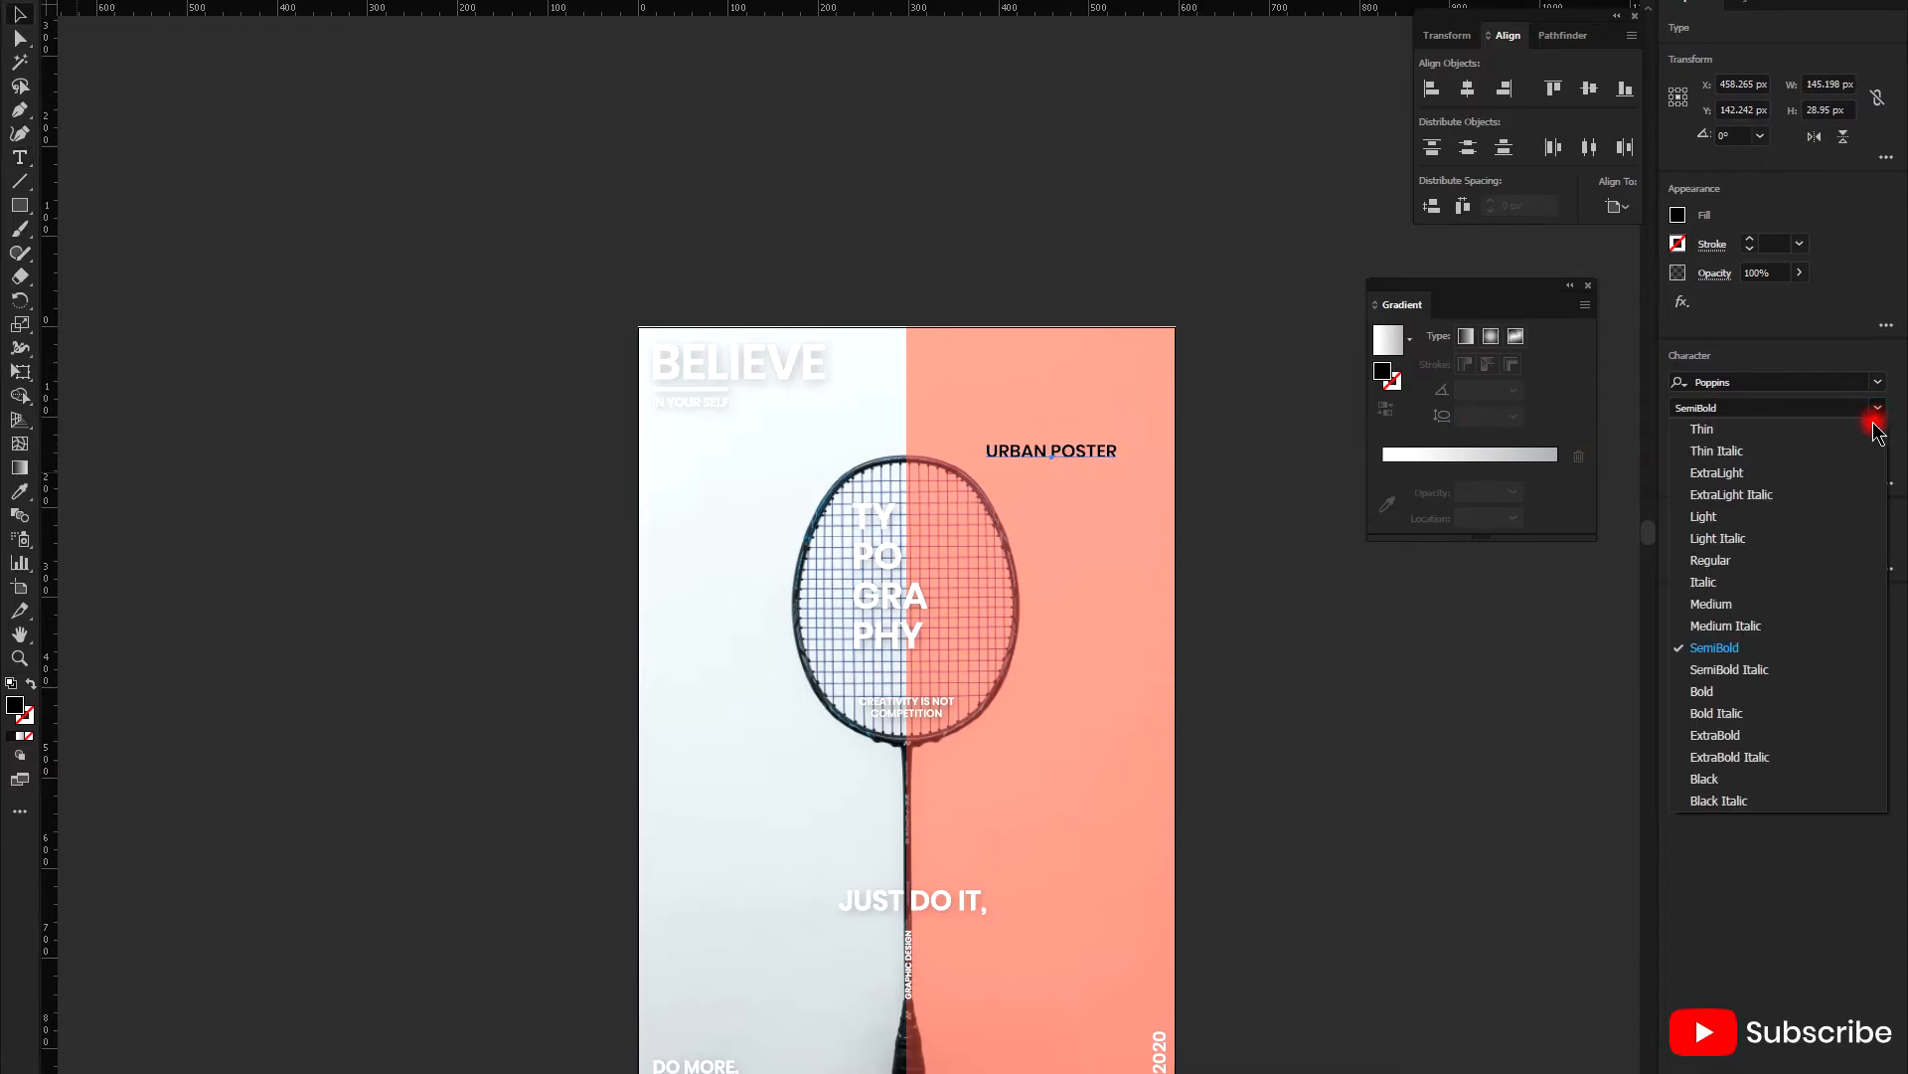
pyautogui.click(1764, 692)
pyautogui.click(1680, 217)
pyautogui.click(1481, 286)
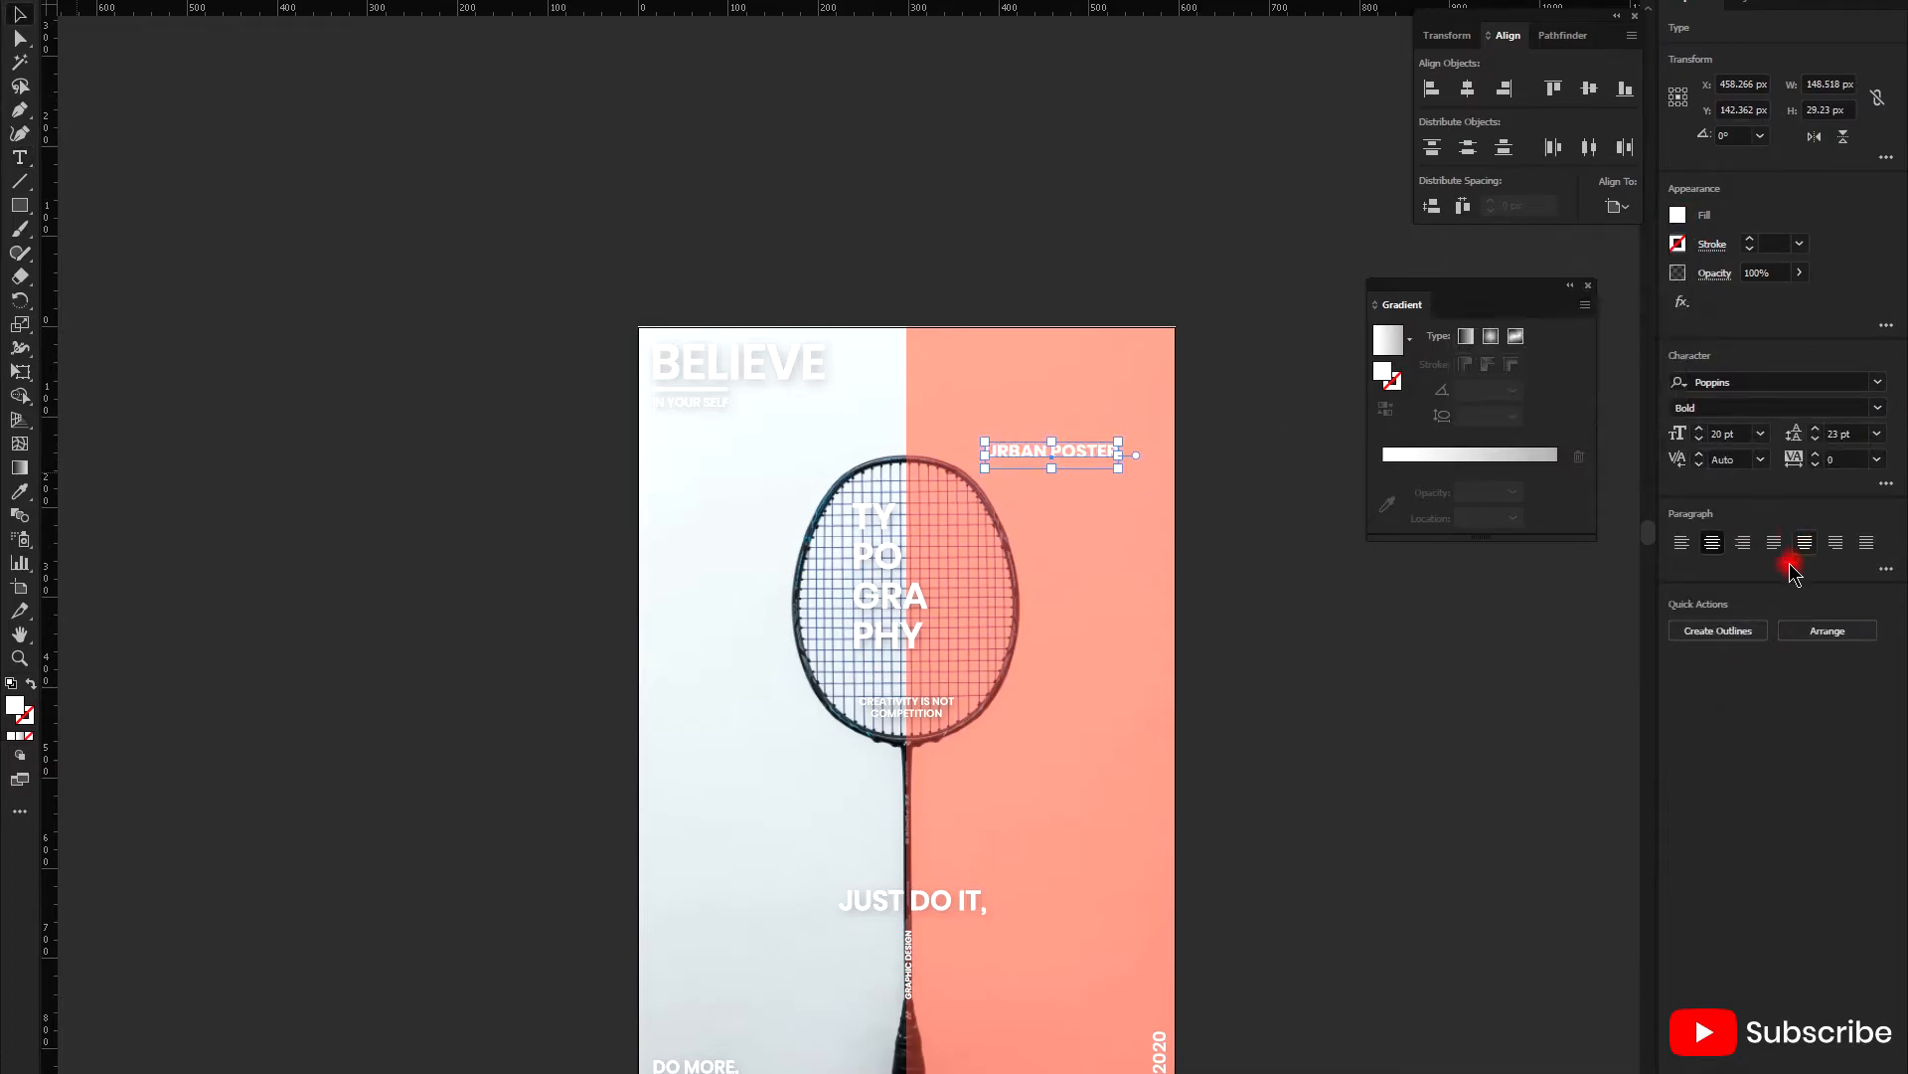
pyautogui.click(1726, 631)
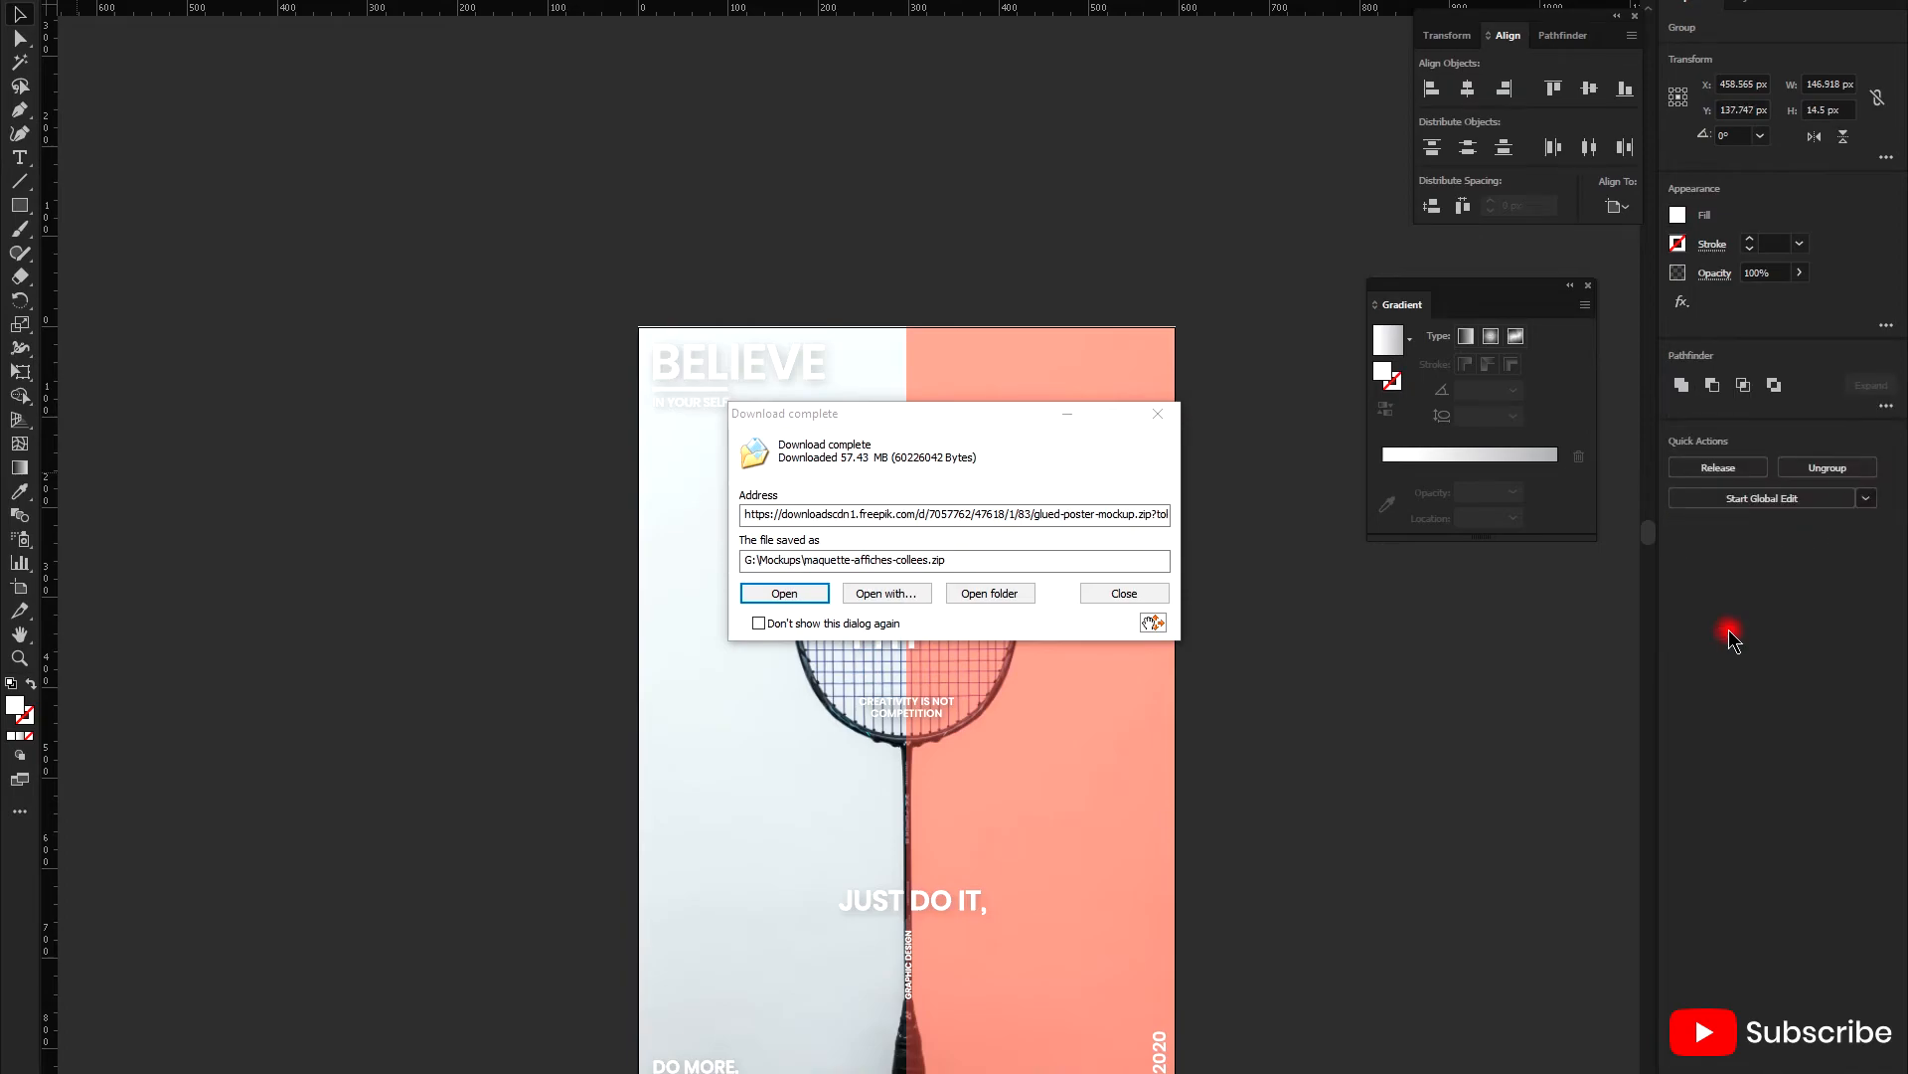
pyautogui.click(1124, 594)
pyautogui.click(1215, 574)
# - Move the URBAN POSTER outlines up toward the poster's right edge, then ungroup them so each word can be regrouped separately
pyautogui.scroll(2, 1119, 475)
pyautogui.moveTo(1094, 447); pyautogui.dragTo(1093, 367)
pyautogui.scroll(3, 1125, 403)
pyautogui.rightClick(1114, 371)
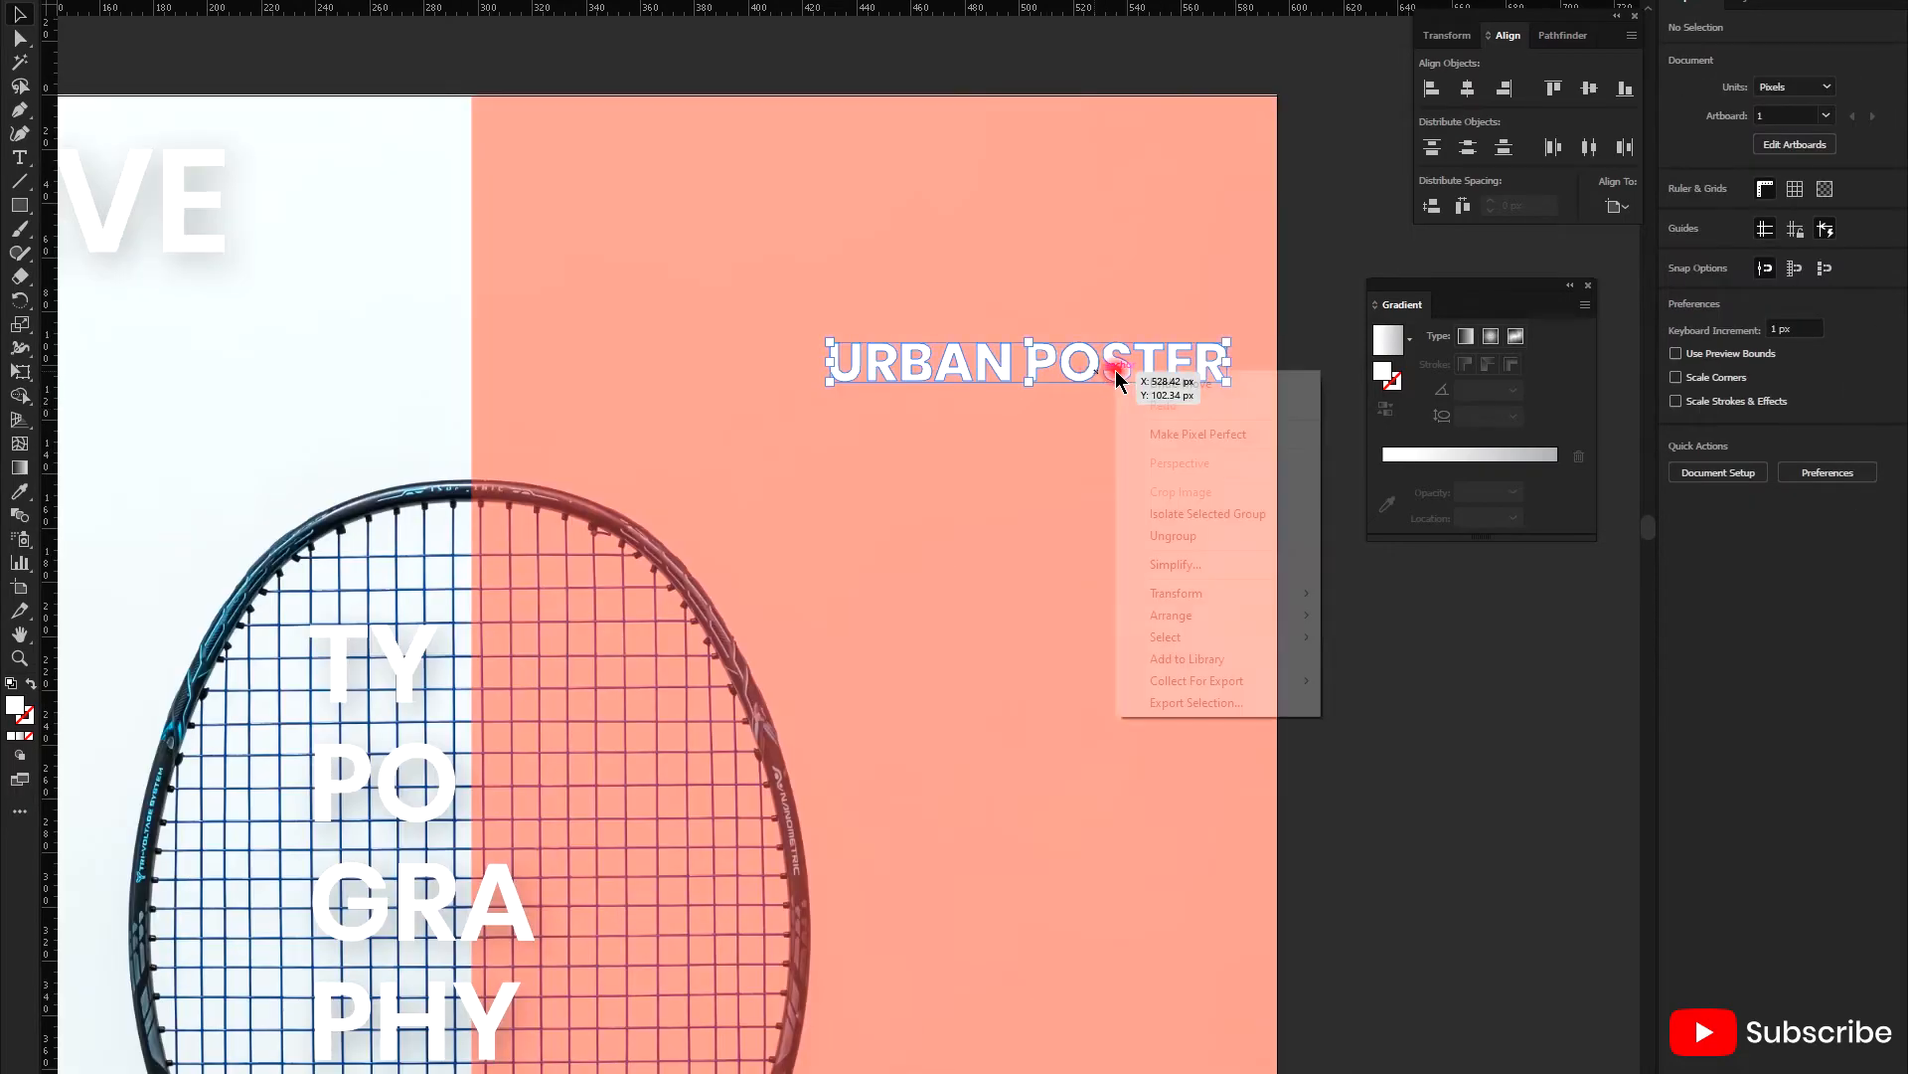
pyautogui.click(1143, 537)
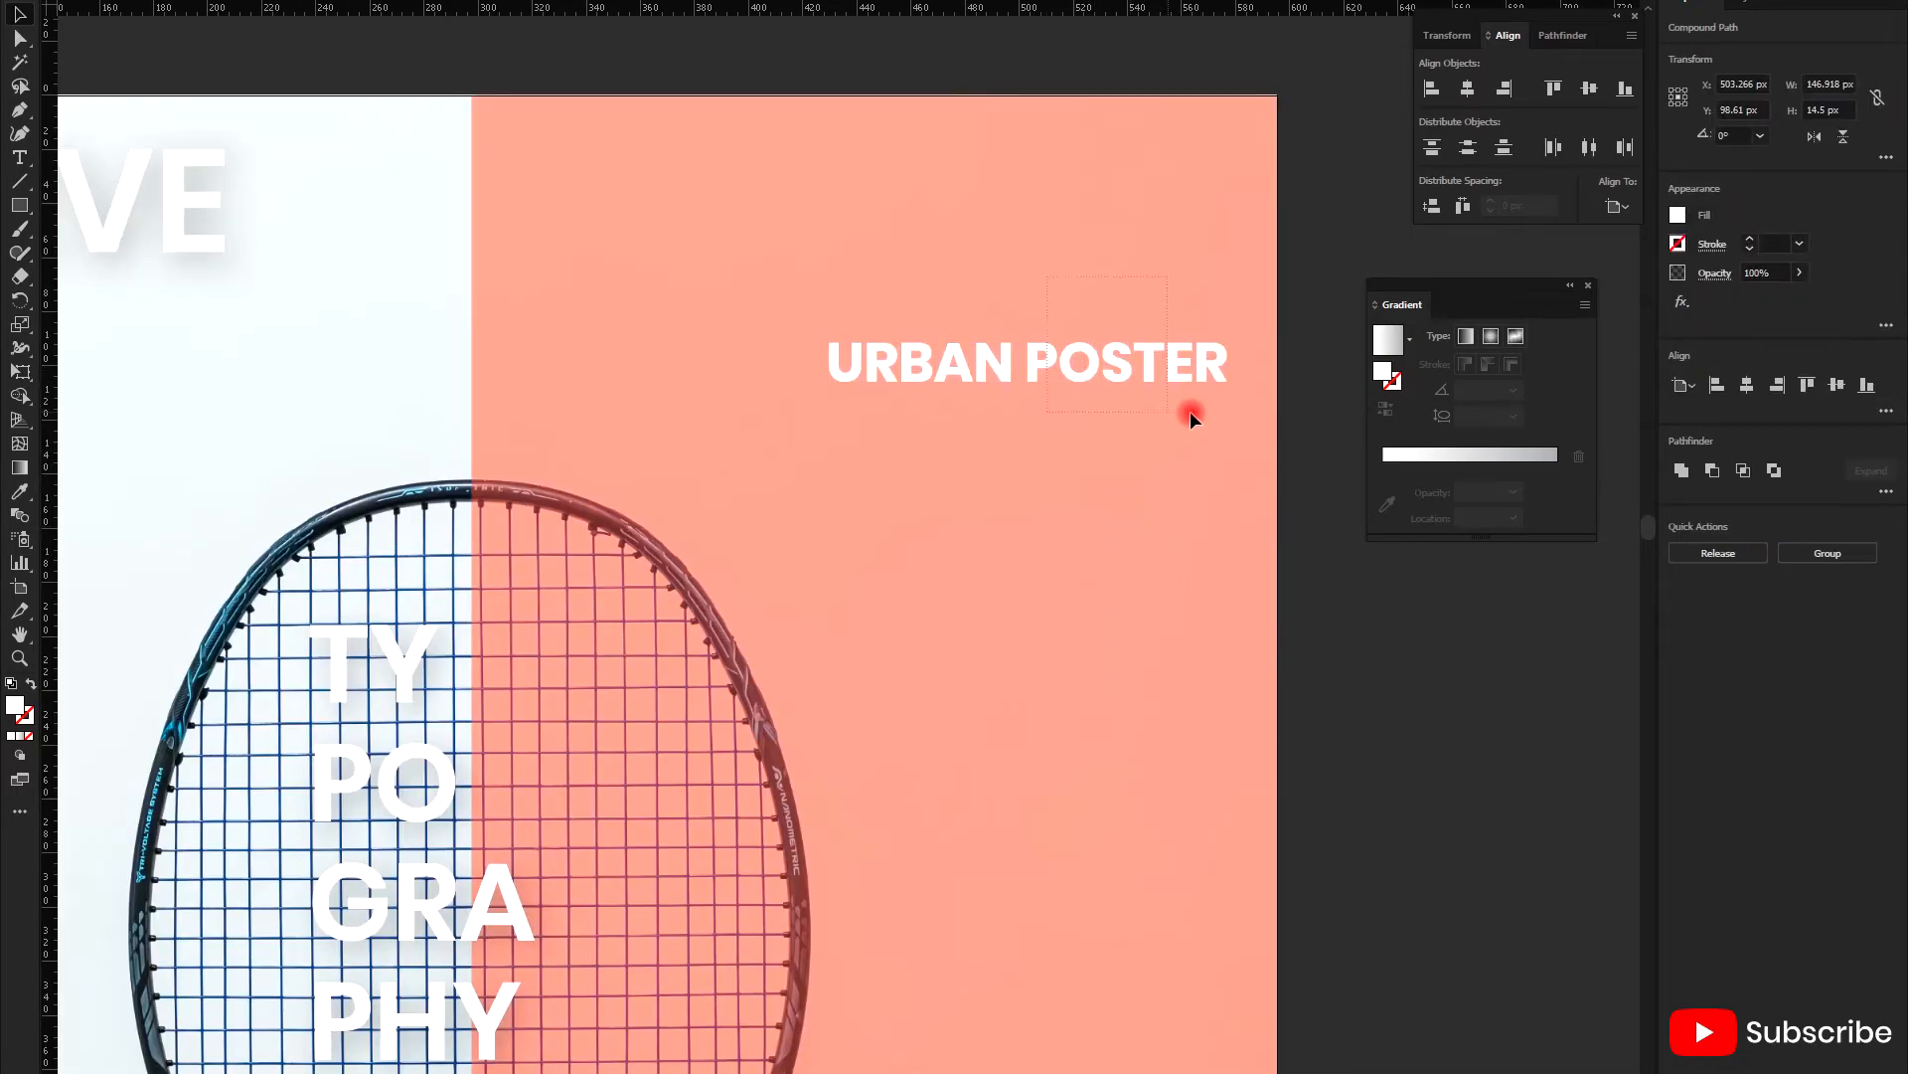
pyautogui.moveTo(1189, 409); pyautogui.dragTo(1213, 408)
# - Move URBAN to the poster's upper-right corner and align its top with the top of BELIEVE using a horizontal guide
pyautogui.moveTo(996, 451); pyautogui.dragTo(1070, 316)
pyautogui.scroll(-2, 910, 470)
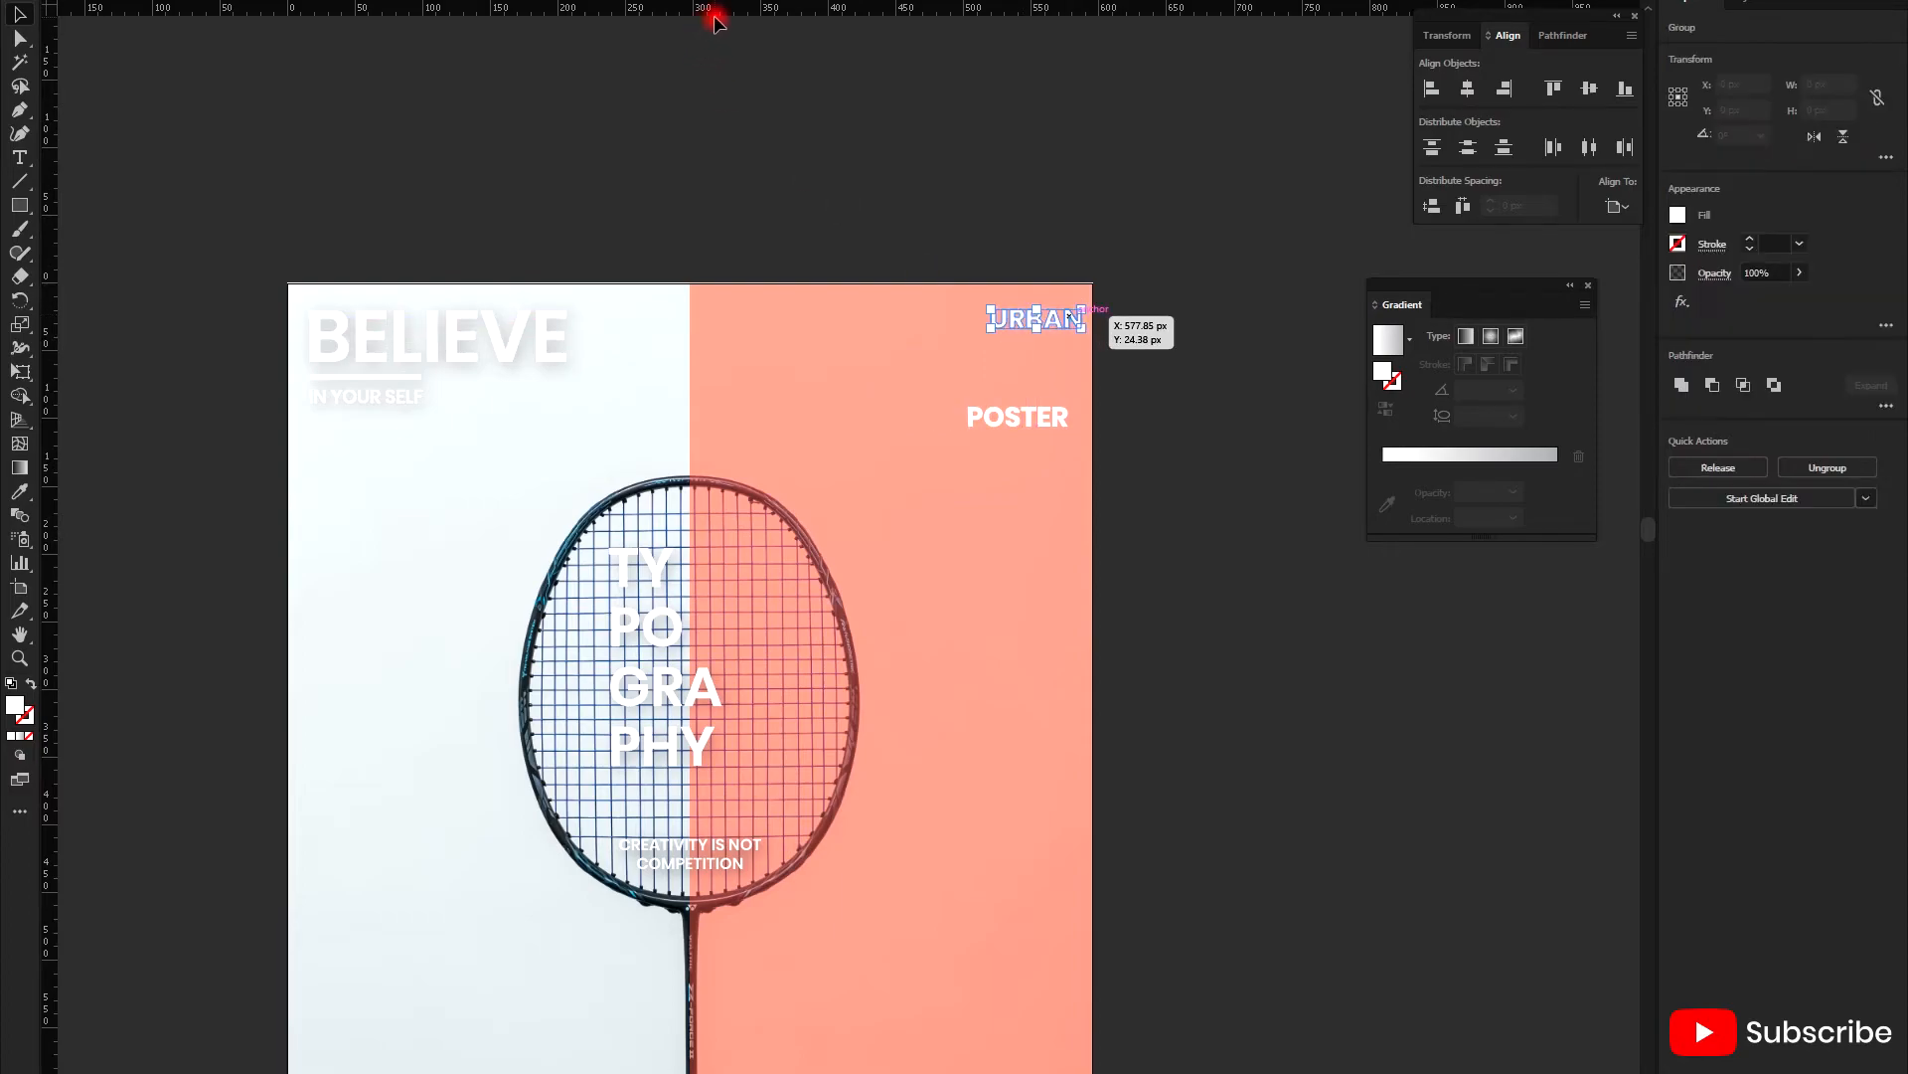
pyautogui.click(709, 88)
pyautogui.moveTo(721, 8); pyautogui.dragTo(723, 311)
pyautogui.scroll(5, 1035, 332)
pyautogui.moveTo(1030, 311); pyautogui.dragTo(963, 311)
pyautogui.click(980, 372)
# - Place POSTER directly beneath URBAN in the poster's upper-right corner
pyautogui.scroll(-2, 994, 382)
pyautogui.click(1013, 509)
pyautogui.moveTo(1059, 587); pyautogui.dragTo(1097, 365)
pyautogui.click(976, 467)
pyautogui.scroll(-3, 992, 477)
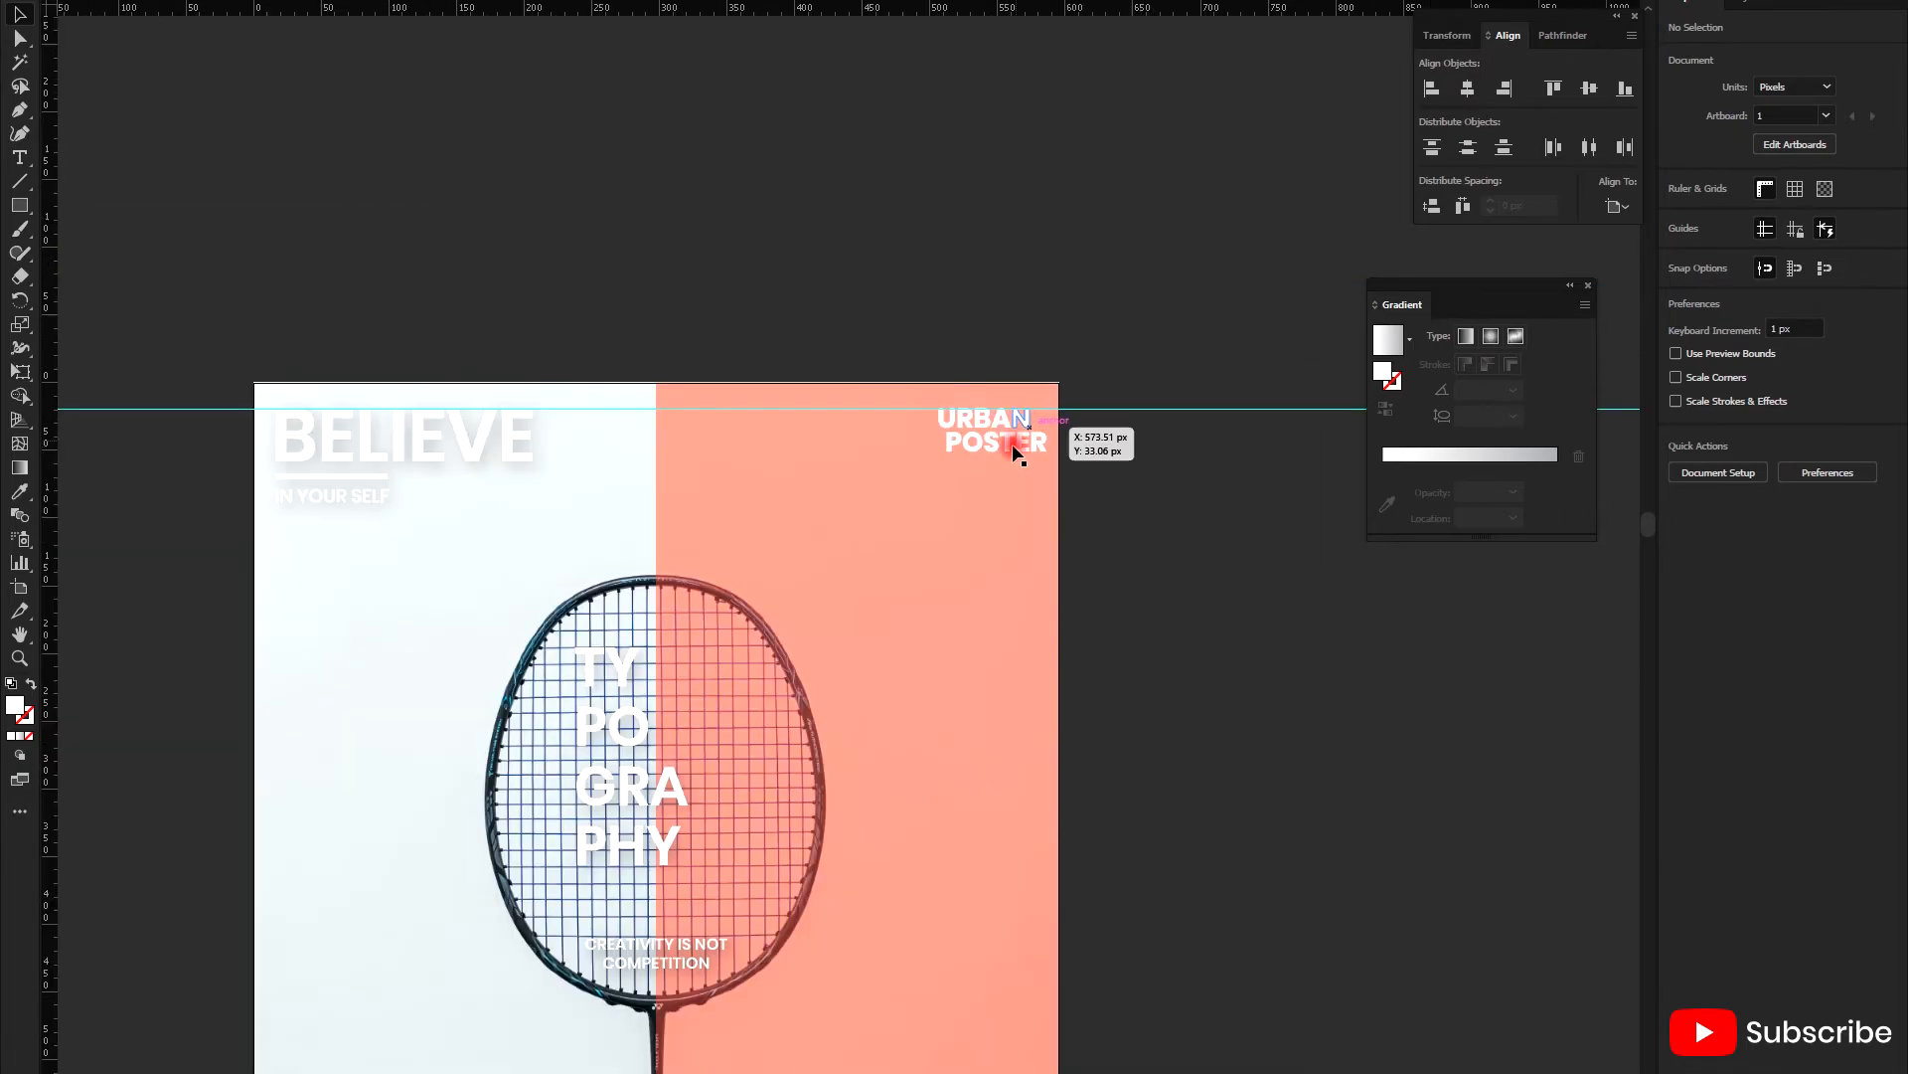
pyautogui.scroll(3, 966, 425)
# - Nudge URBAN about 14 px to the left along the guide
pyautogui.click(966, 425)
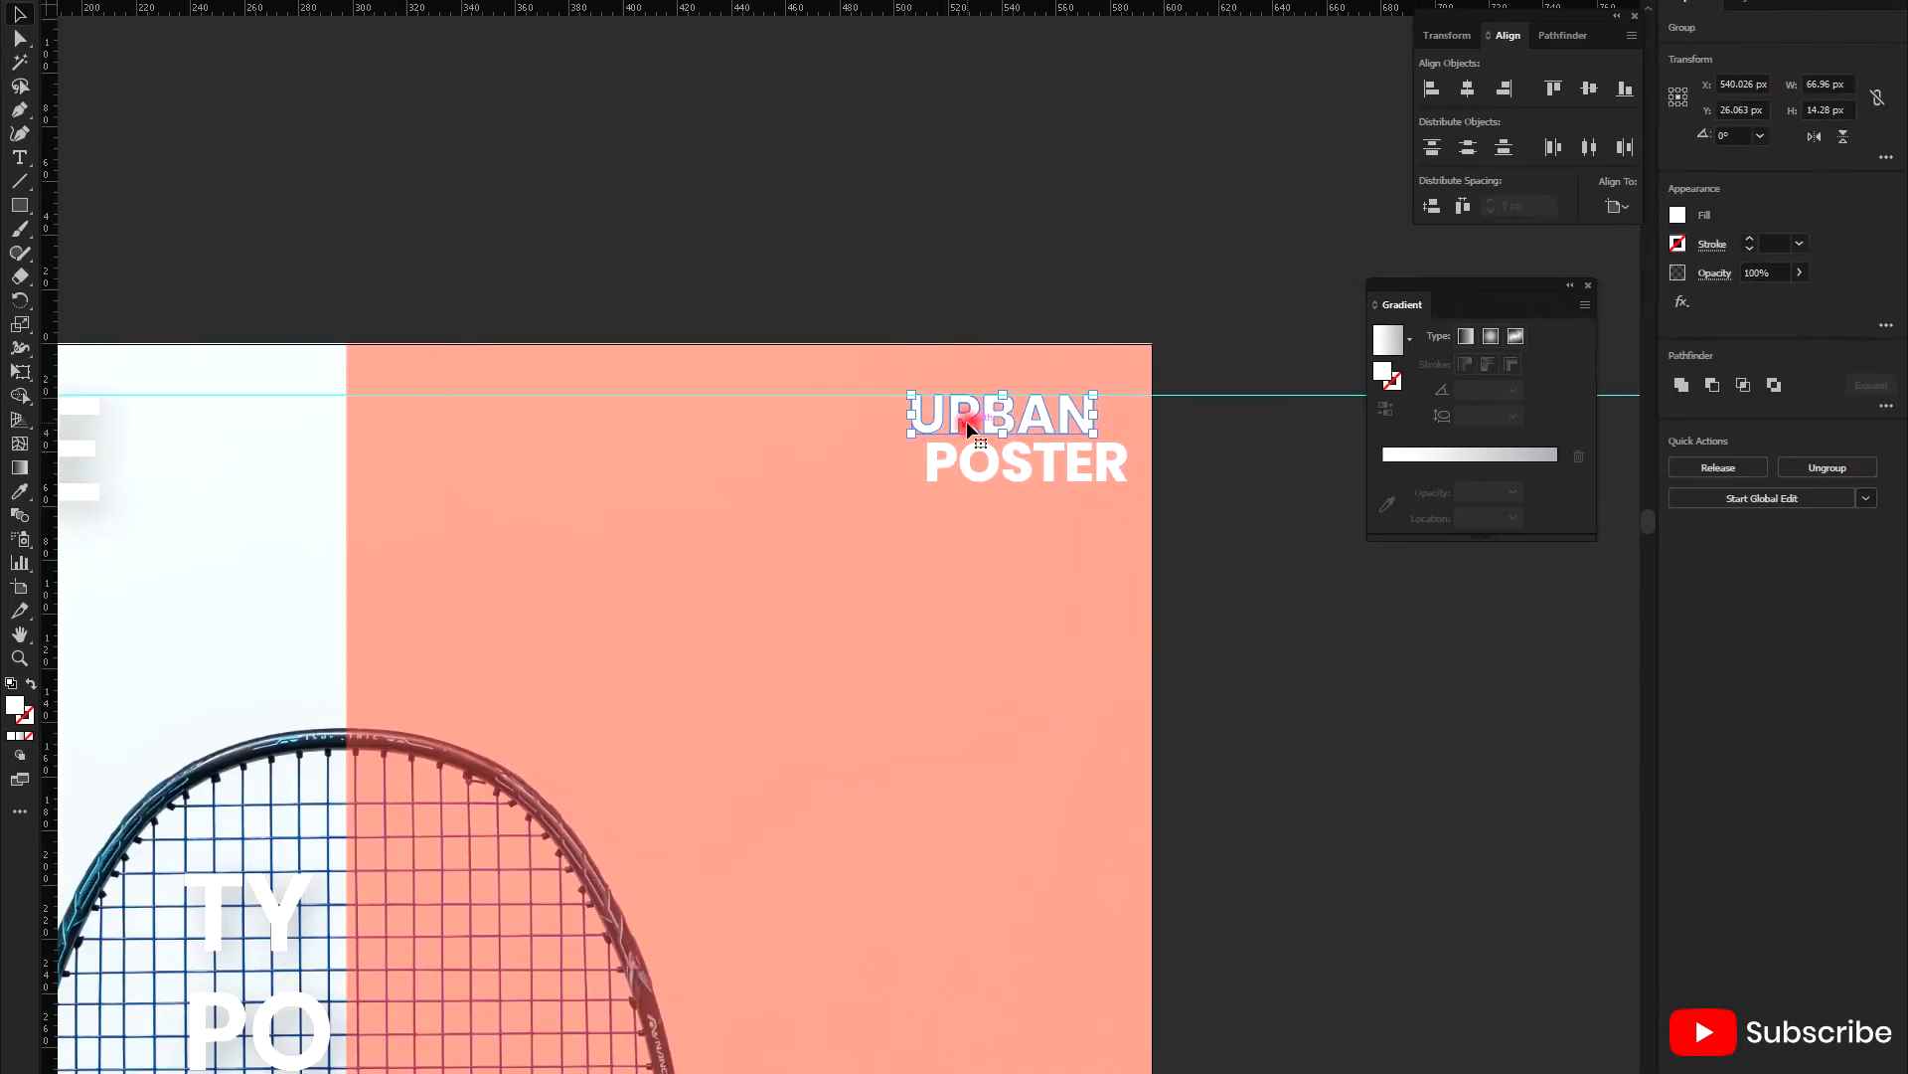
pyautogui.press('Left')
pyautogui.press('Left')
pyautogui.press('Left')
pyautogui.press('Left')
pyautogui.press('Left')
pyautogui.press('Left')
pyautogui.press('Left')
pyautogui.press('Left')
pyautogui.press('Left')
pyautogui.press('Left')
pyautogui.press('Left')
pyautogui.press('Left')
pyautogui.press('Left')
pyautogui.press('Left')
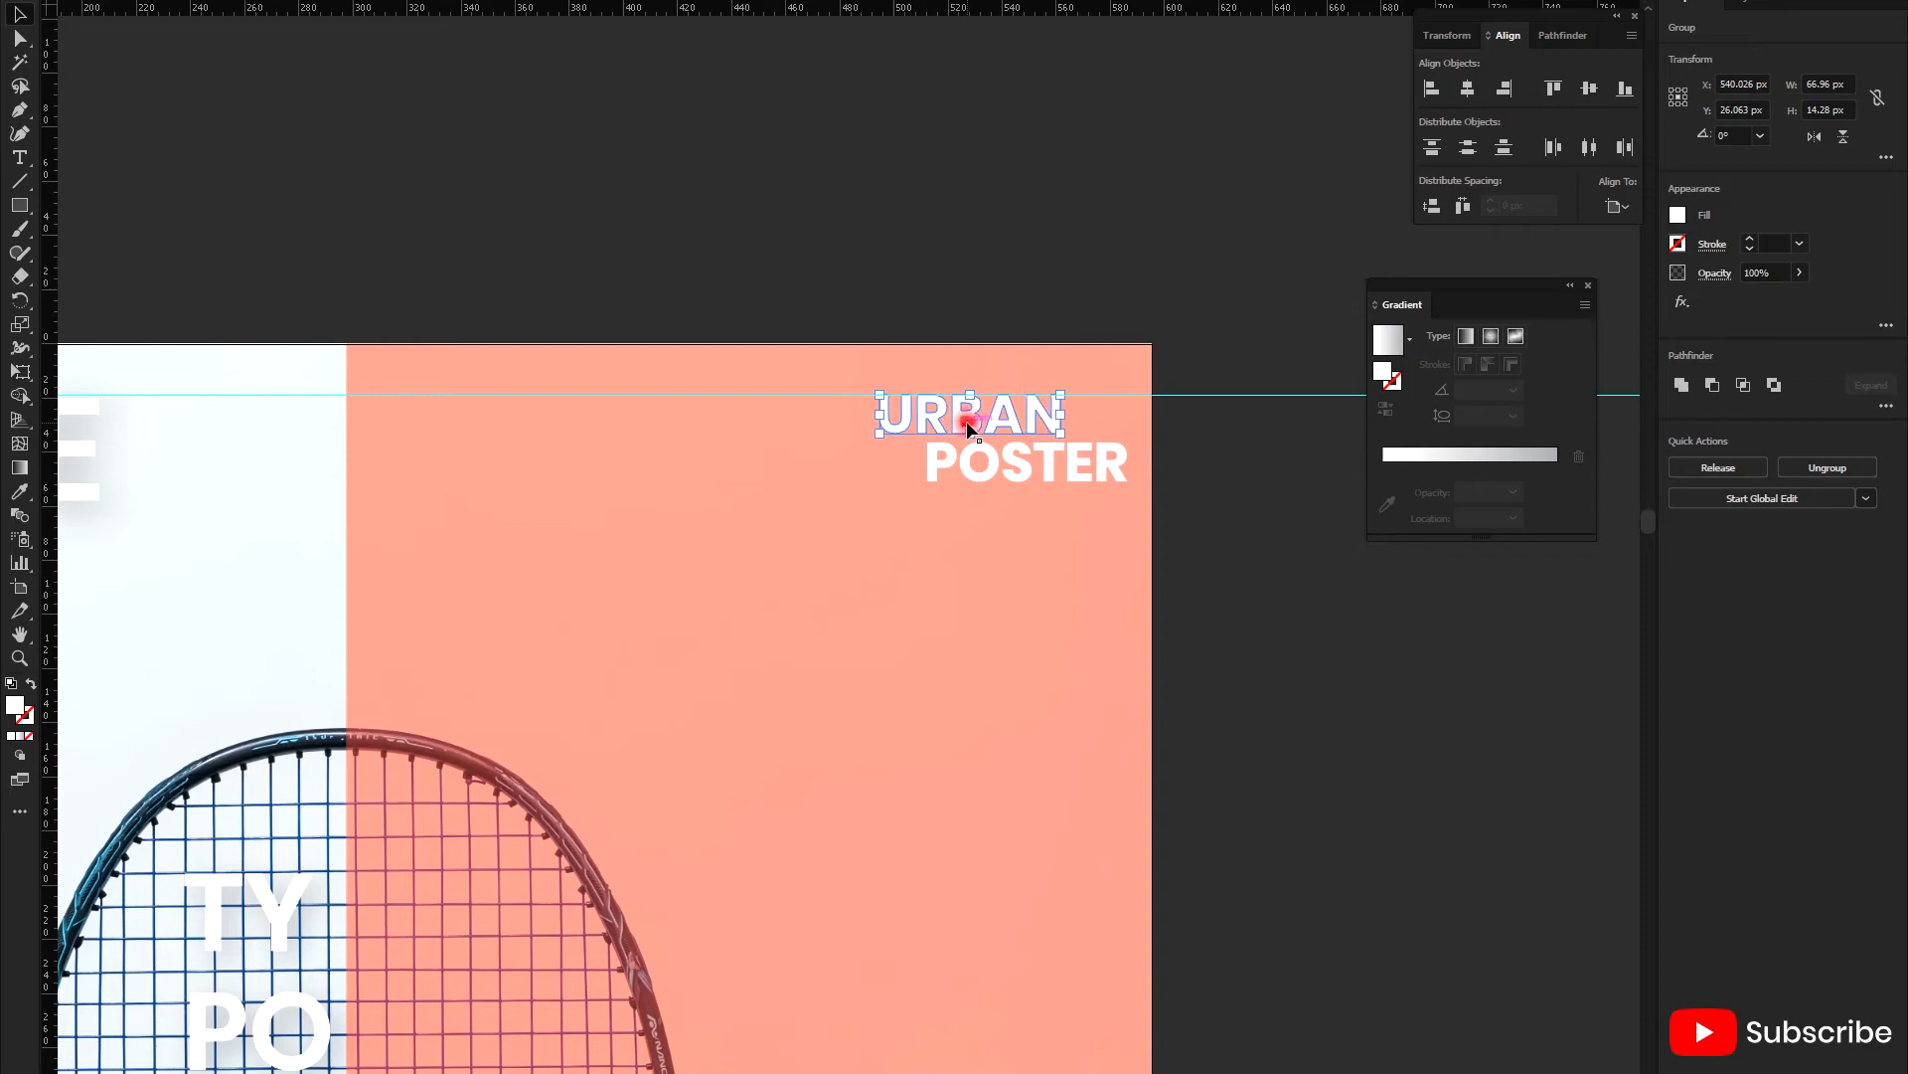
# - Rotate POSTER 90° clockwise and place it vertically along the poster's right edge, starting near the guide
pyautogui.click(1090, 467)
pyautogui.click(1104, 469)
pyautogui.moveTo(1135, 444); pyautogui.dragTo(1118, 521)
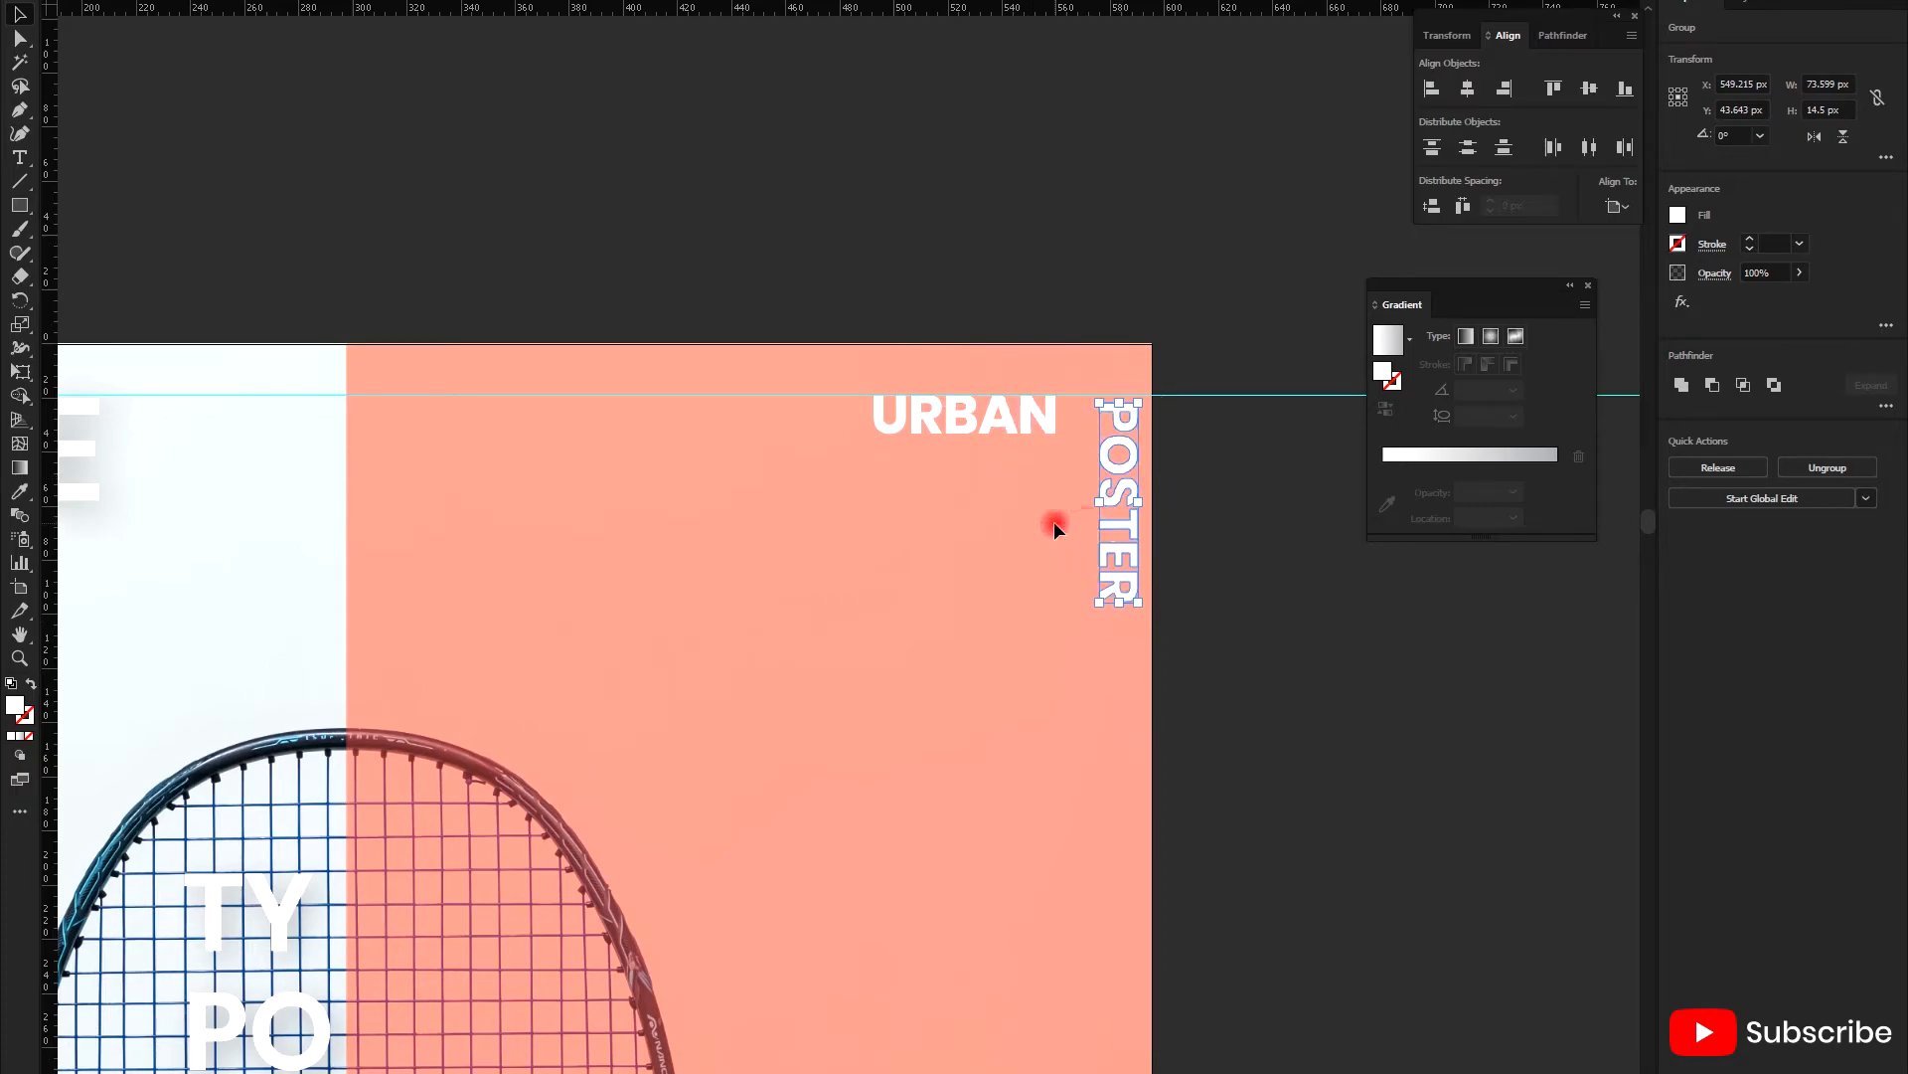